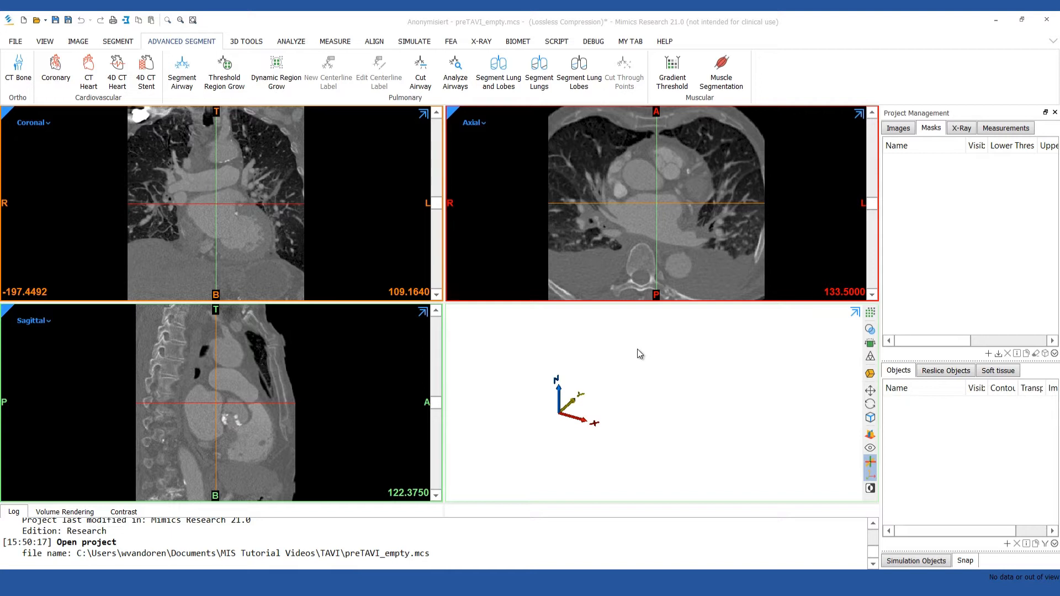
Start the CT Heart segmentation and restrict its bounding box to the heart and aorta in the coronal and sagittal views.
left_click(91, 84)
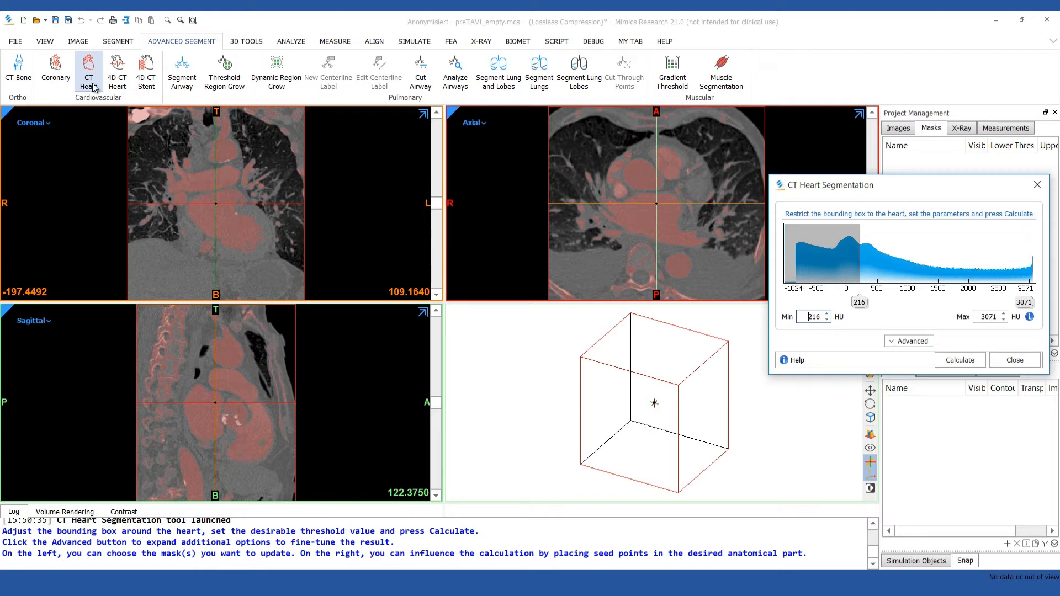
left_click_drag(128, 166, 148, 166)
left_click_drag(304, 166, 279, 167)
left_click_drag(229, 106, 229, 132)
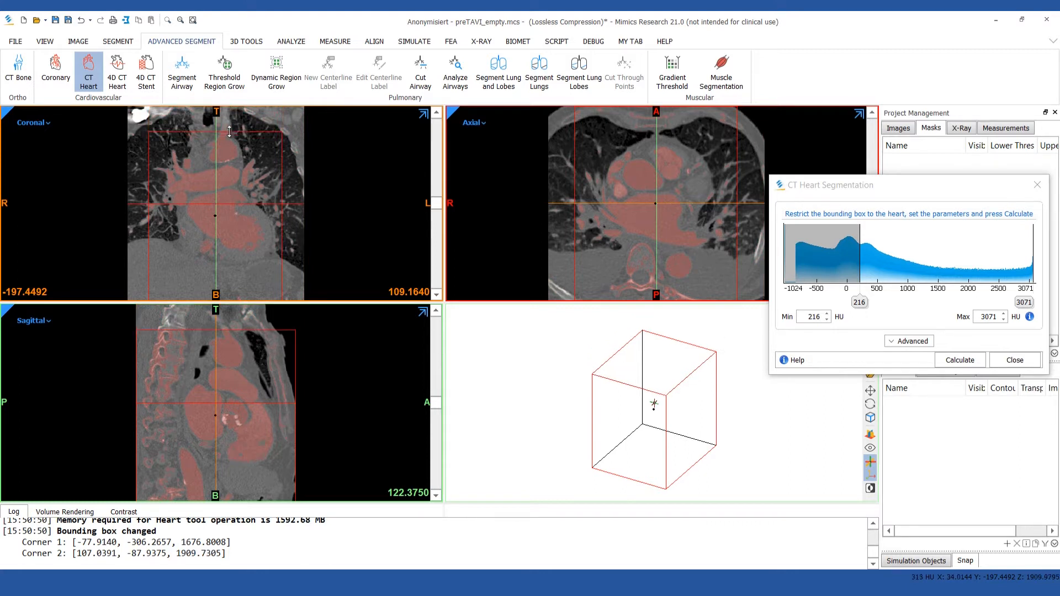
scroll(189, 379, "up", 10)
left_click_drag(137, 384, 151, 385)
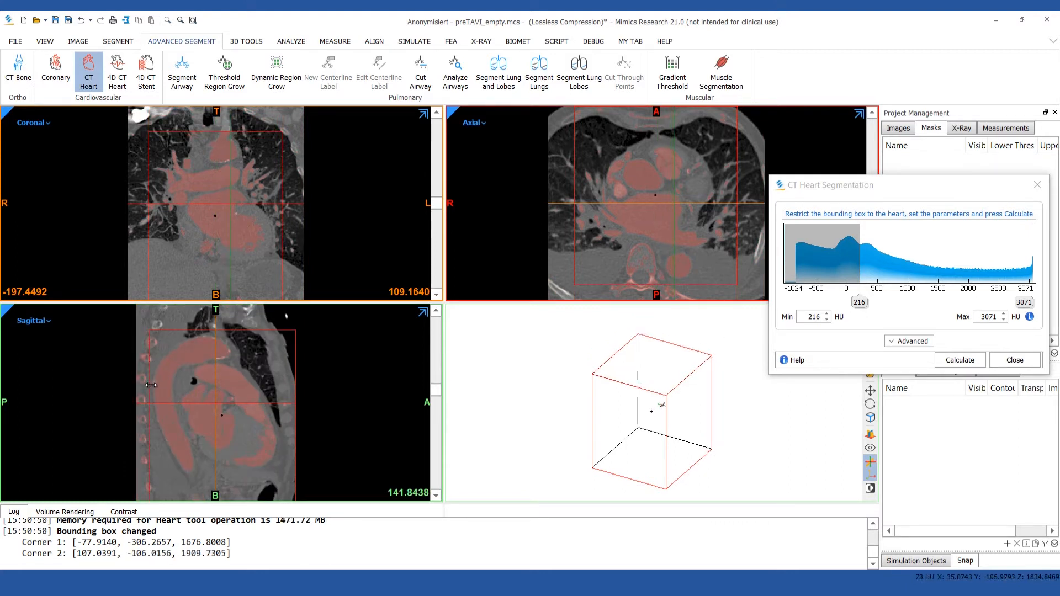
left_click_drag(295, 398, 284, 398)
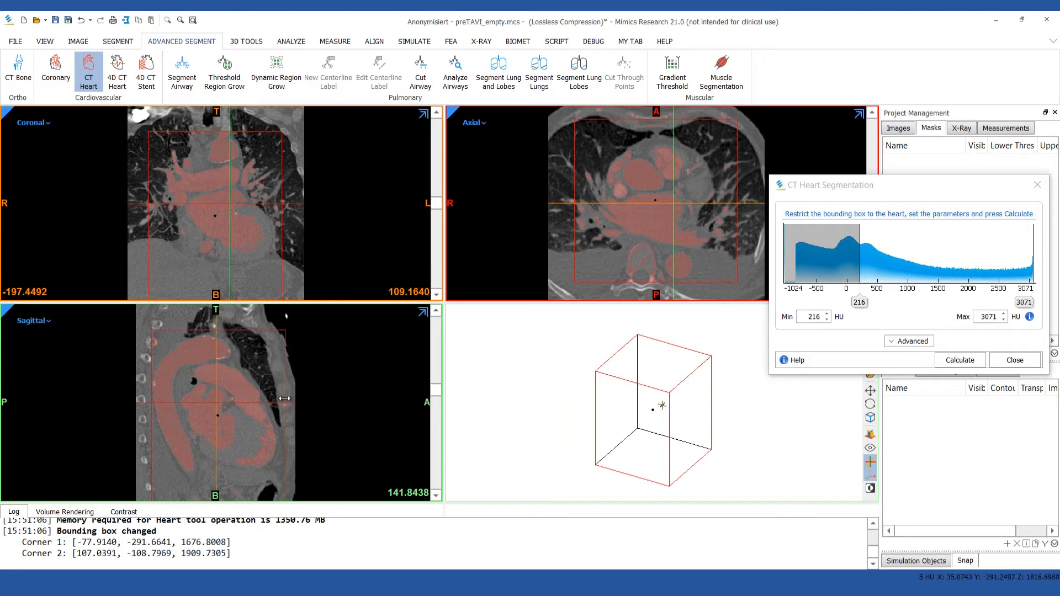
Show the advanced seed point options and add two LA seed points inside the left atrium in the coronal view.
left_click(924, 342)
left_click(925, 495)
left_click(198, 207)
left_click(223, 223)
Add two LV seed points of radius 10 inside the left ventricle and adjust the position of the first one.
left_click_drag(436, 207, 436, 191)
left_click(230, 224)
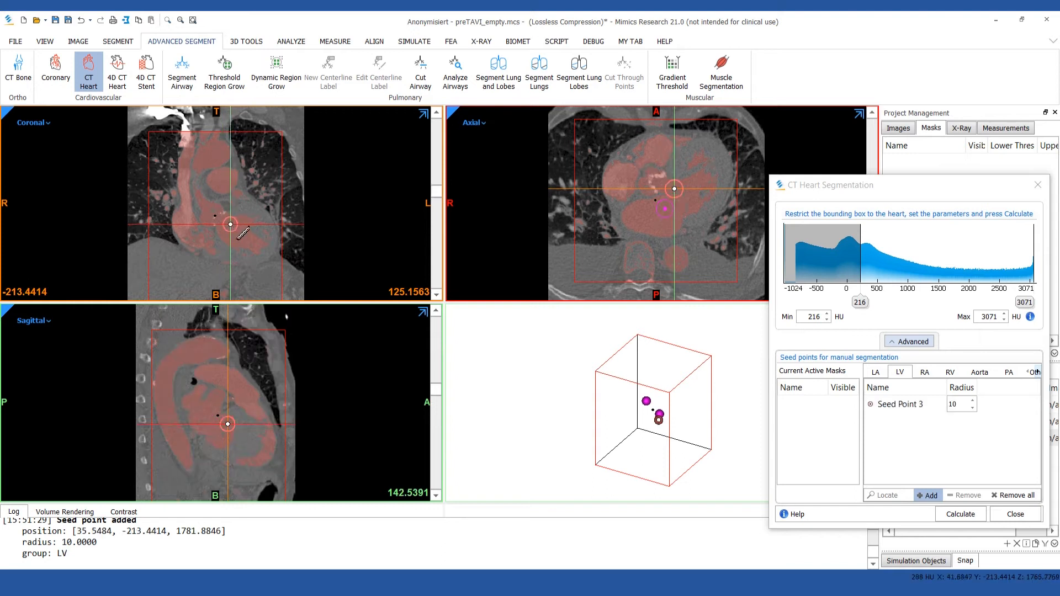
left_click(249, 241)
left_click_drag(230, 224, 232, 228)
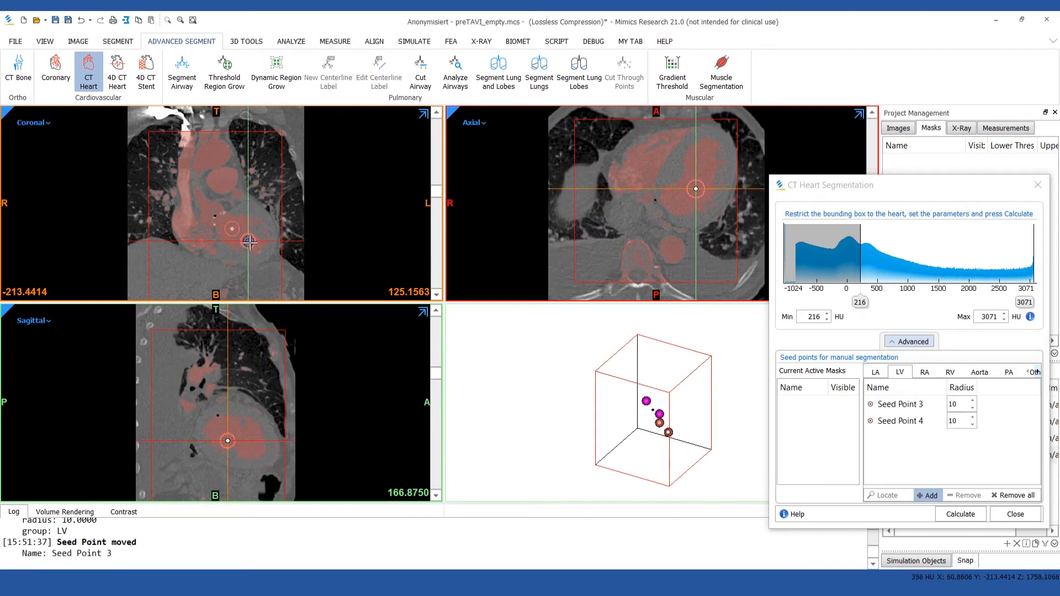
Add two RA seed points inside the right atrium in the coronal view.
left_click(925, 372)
left_click(185, 222)
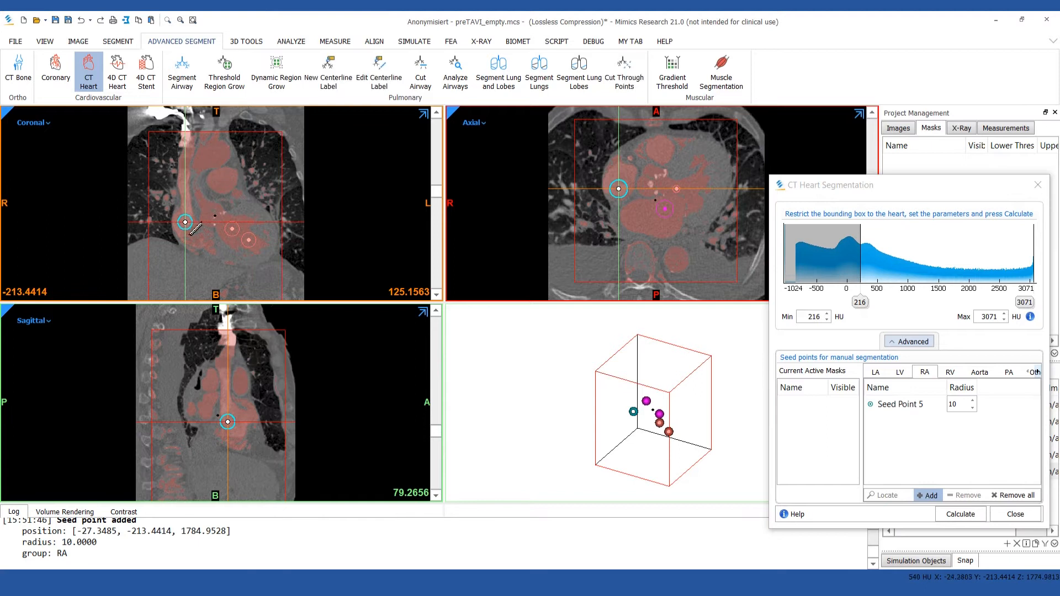
left_click(199, 243)
Place five RV seed points across the right ventricle with radii 7, 10, 6, 10 and 10.
left_click(950, 372)
left_click_drag(437, 190, 439, 164)
left_click(221, 223)
left_click_drag(221, 223, 219, 220)
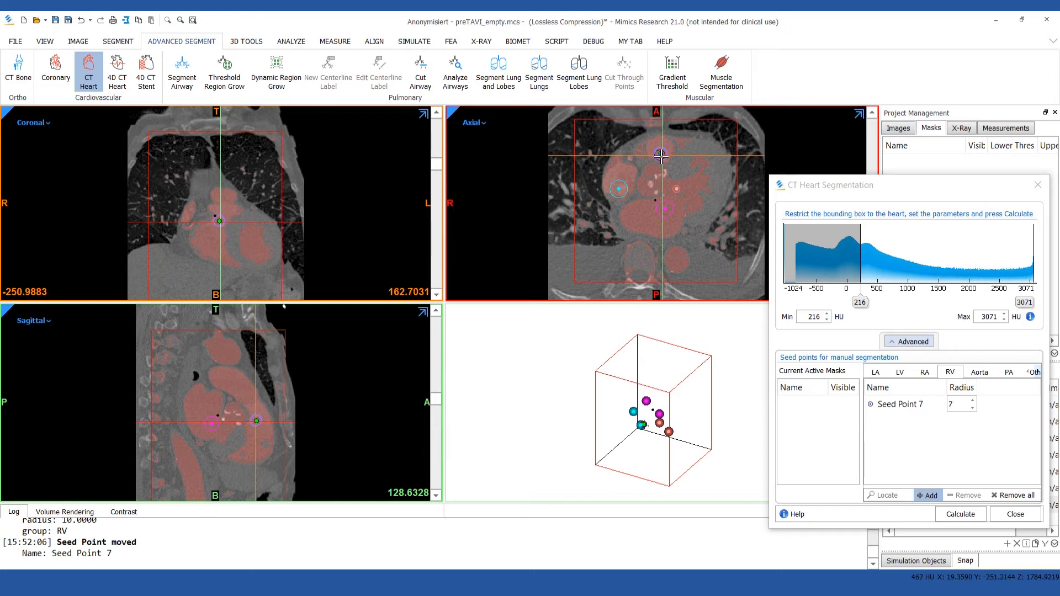
left_click(209, 241)
left_click(226, 257)
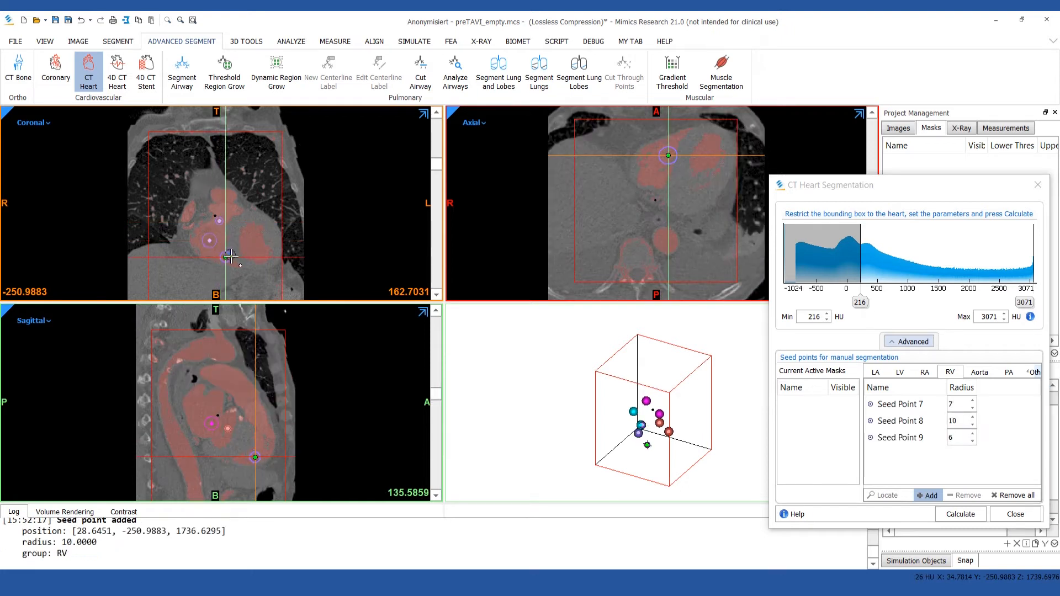
left_click(265, 435)
left_click(257, 416)
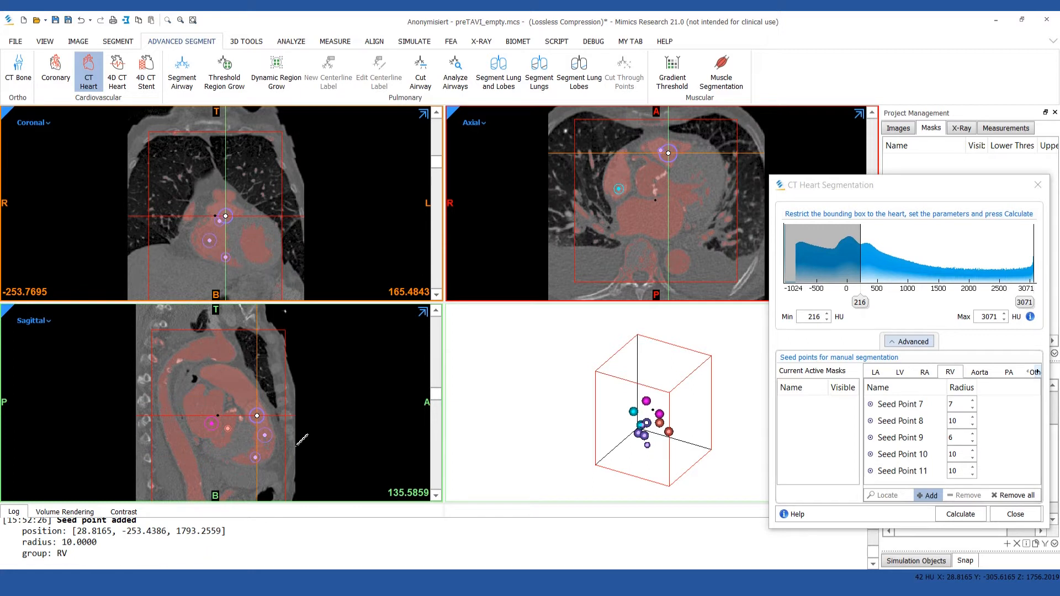
Add six Aorta seed points along the ascending aorta, arch and descending aorta, centring them in the vessel.
left_click(979, 371)
left_click_drag(435, 394, 437, 419)
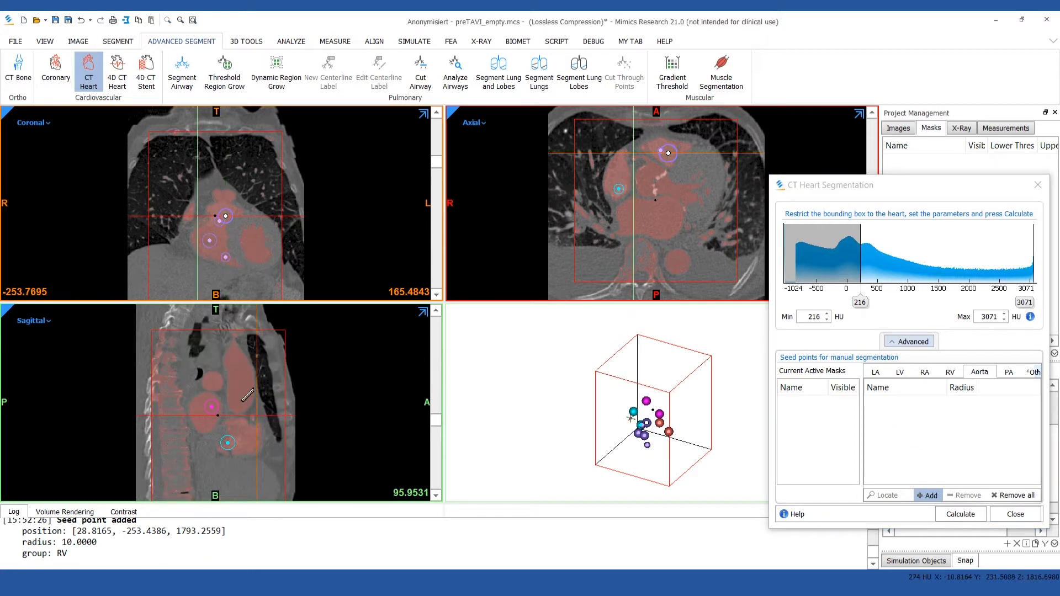
left_click(240, 398)
left_click(238, 365)
scroll(215, 353, "up", 10)
left_click(207, 348)
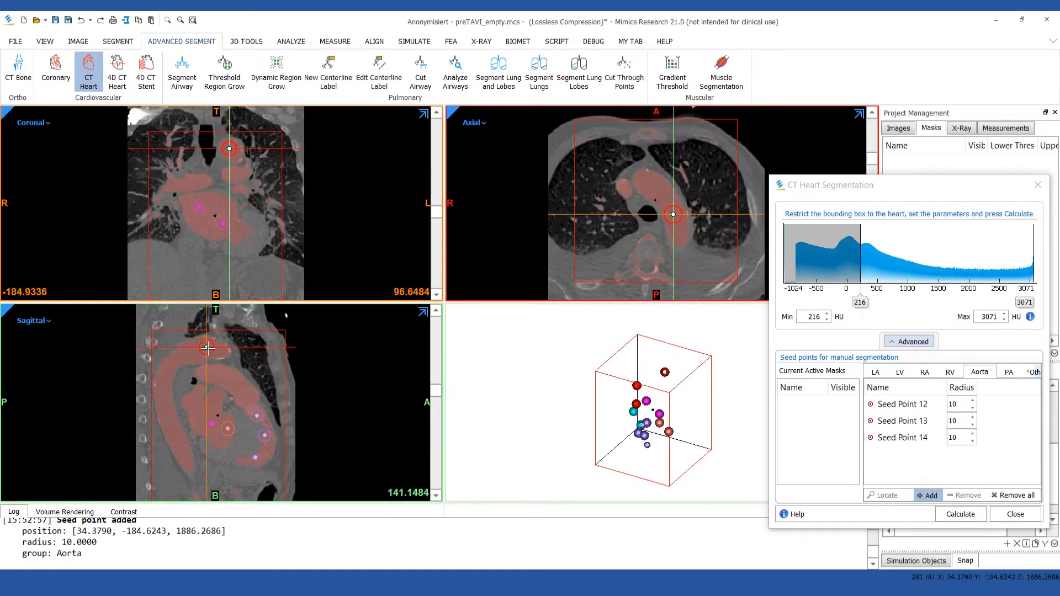
left_click(171, 363)
left_click_drag(683, 262, 670, 247)
left_click(164, 403)
left_click(180, 445)
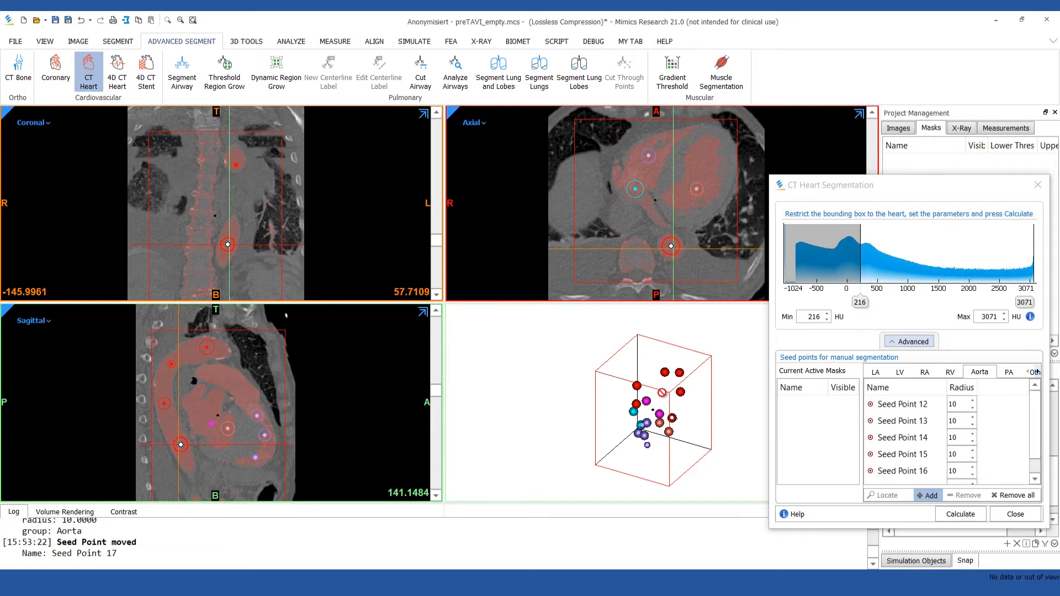
Add three PA seed points with radii 10, 10 and 7 along the pulmonary artery, and calculate the heart masks.
left_click(1008, 372)
left_click(210, 373)
left_click(237, 384)
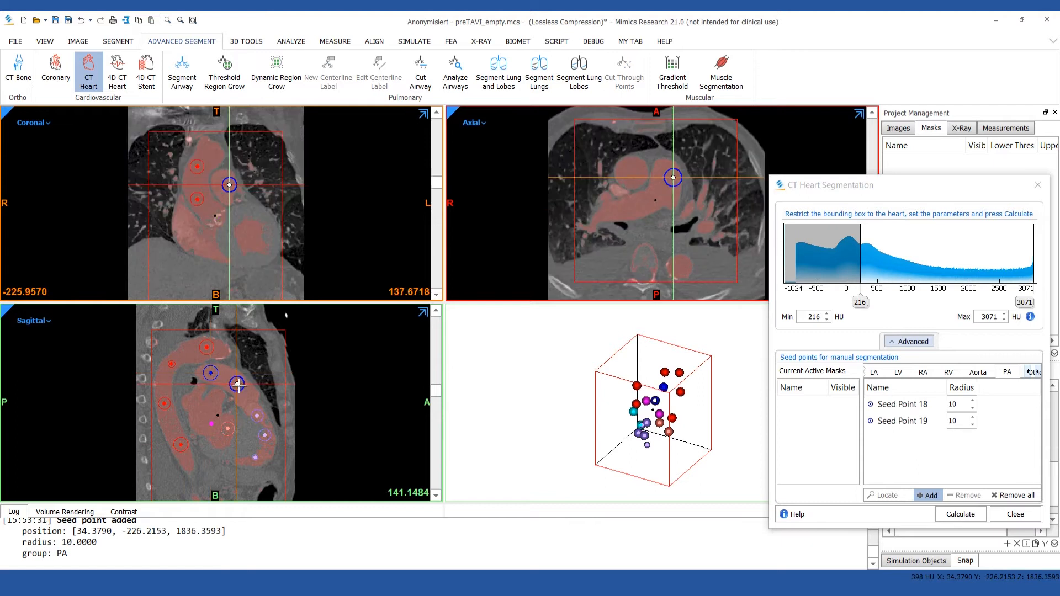
left_click(246, 393)
left_click_drag(251, 396, 251, 397)
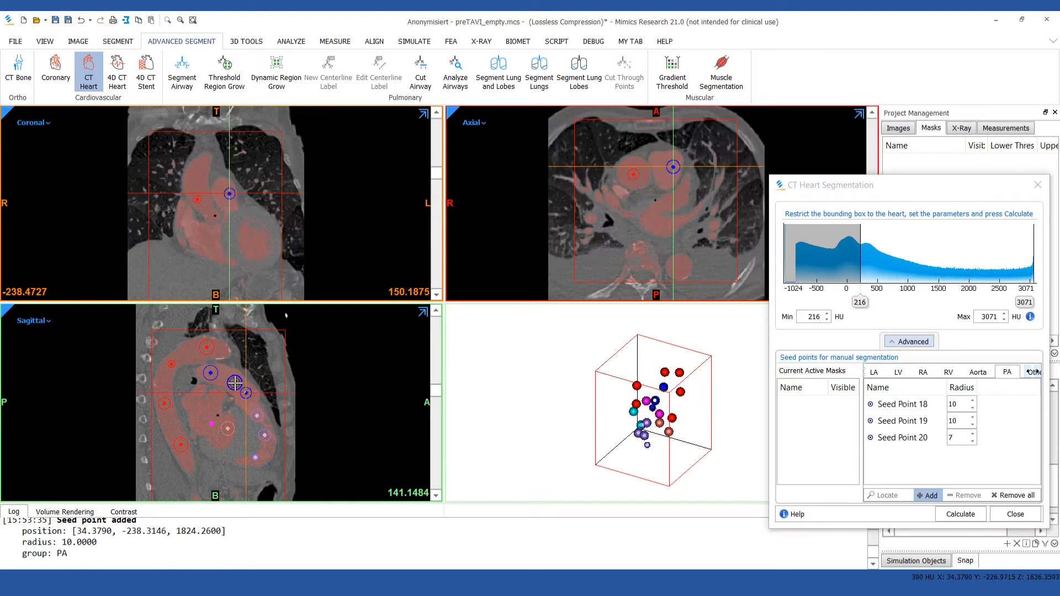
left_click(961, 514)
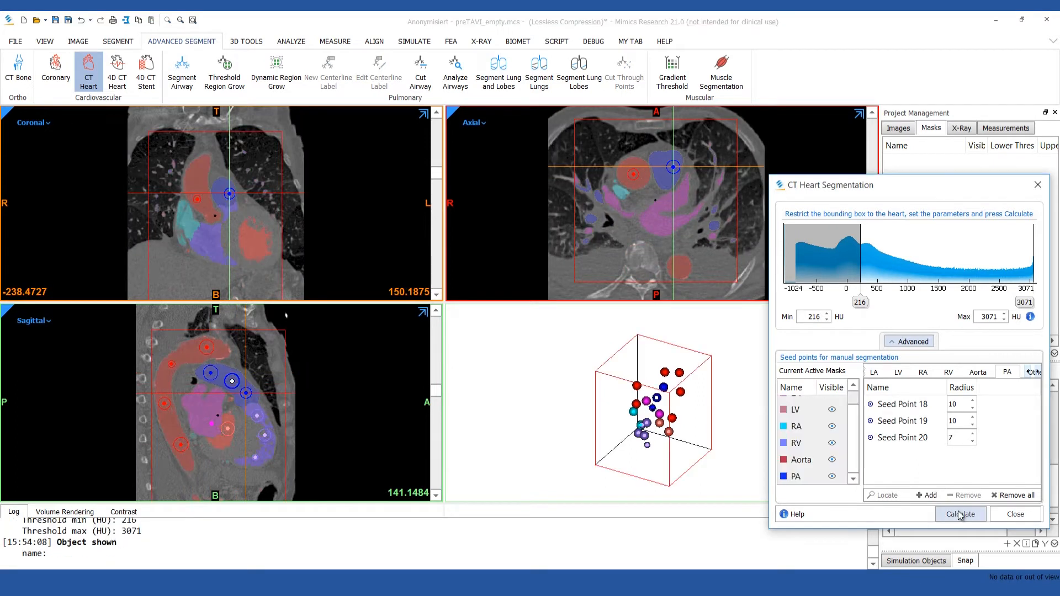
left_click(1003, 514)
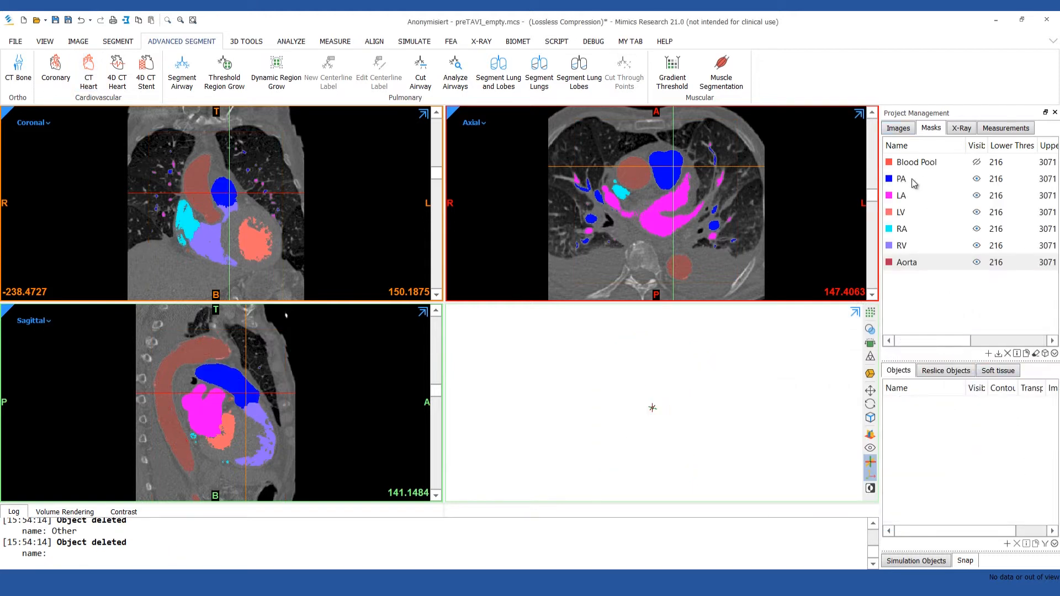
Select the masks from PA through Aorta, turn on their 3D preview and inspect the heart model.
left_click(963, 183)
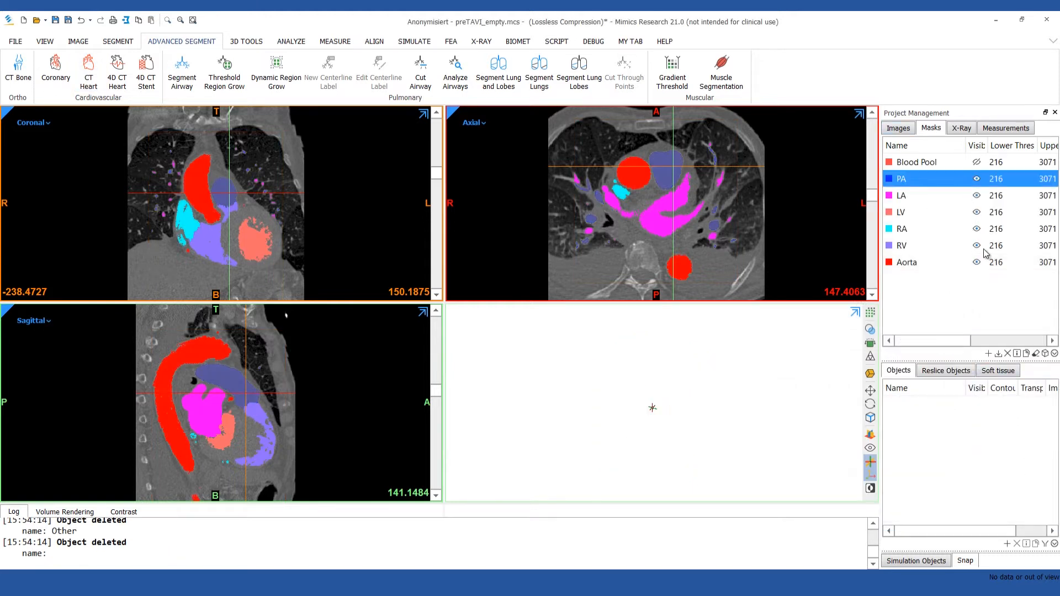
left_click(965, 265, "shift")
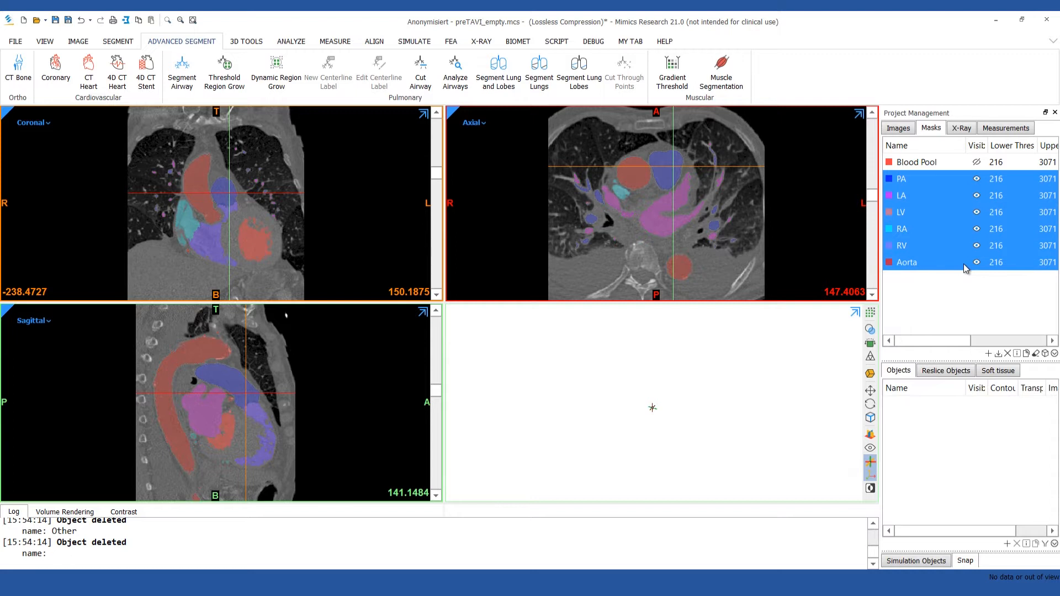
left_click(873, 314)
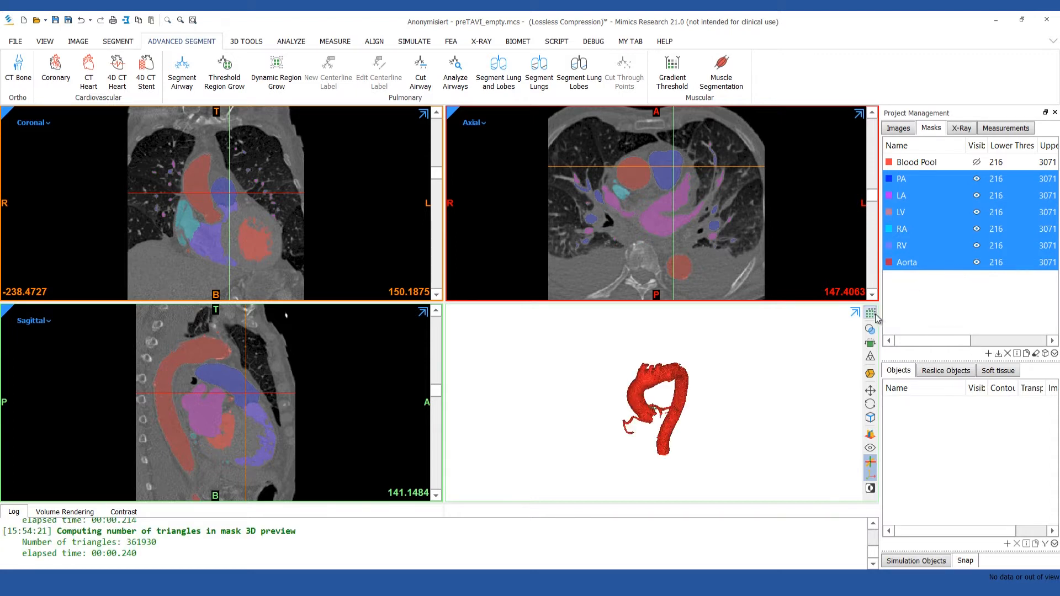
left_click(662, 406)
scroll(662, 405, "up", 2)
right_click_drag(663, 404, 684, 403)
mouse_move(436, 173)
left_mouse_down()
mouse_move(436, 207)
mouse_move(437, 182)
left_mouse_up()
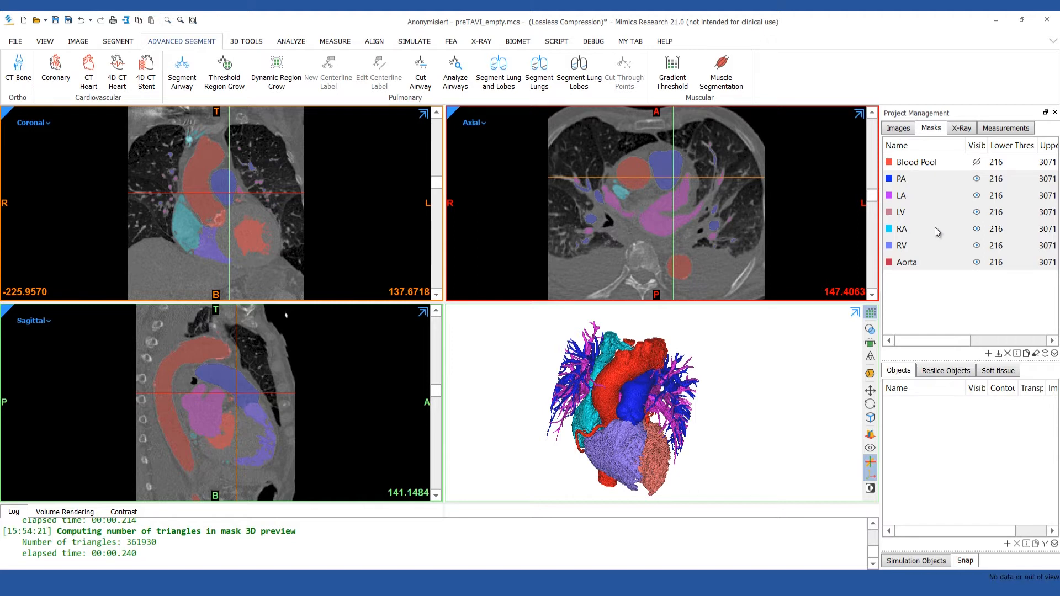
Show only the LA mask and erase the pulmonary veins around the left atrium in the 3D preview with the Lasso.
left_click(977, 197)
left_click(977, 196)
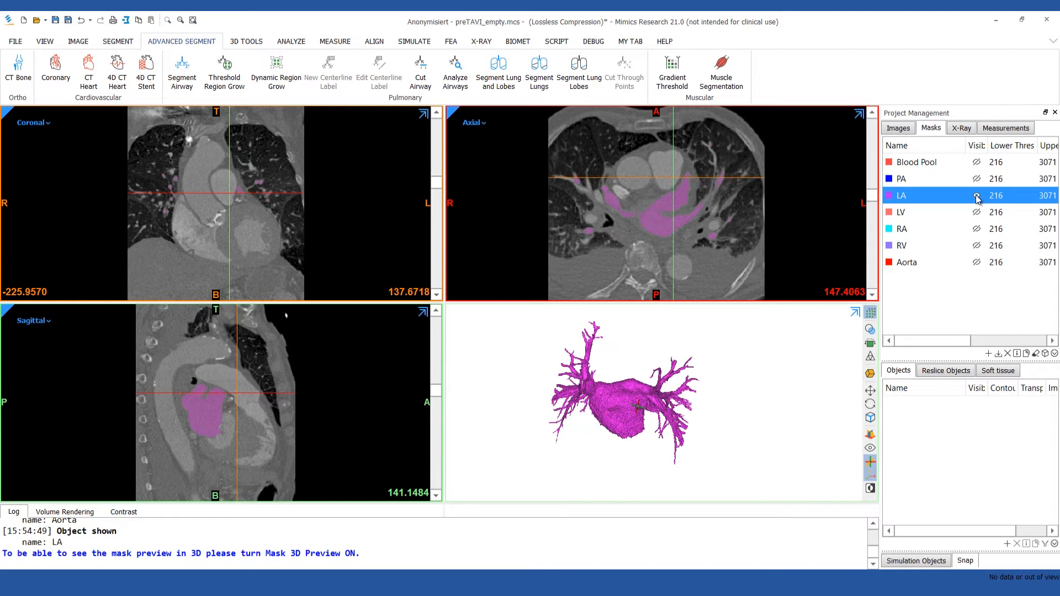
left_click(117, 42)
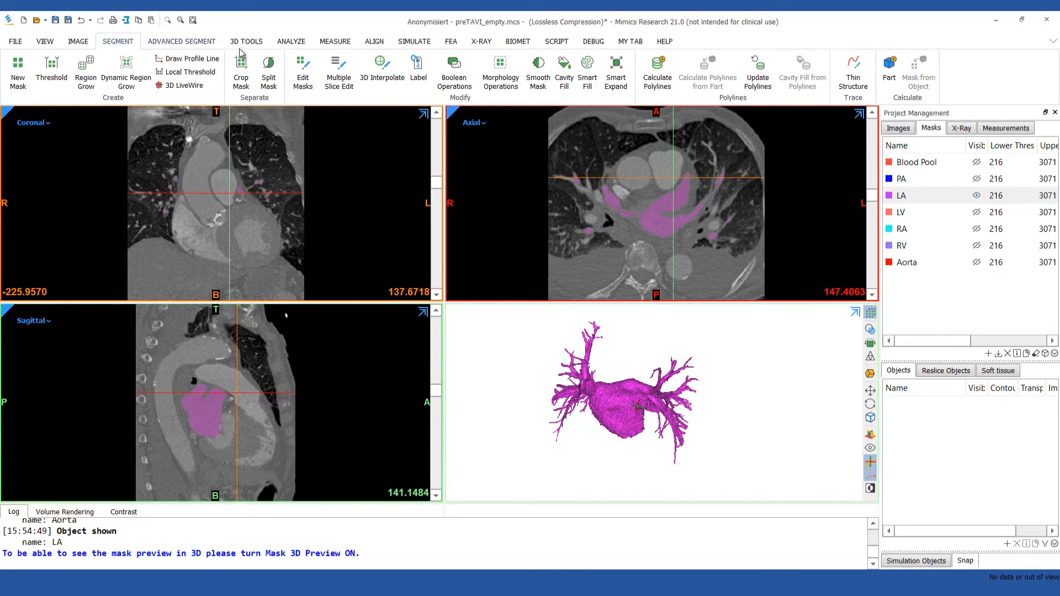
left_click(311, 72)
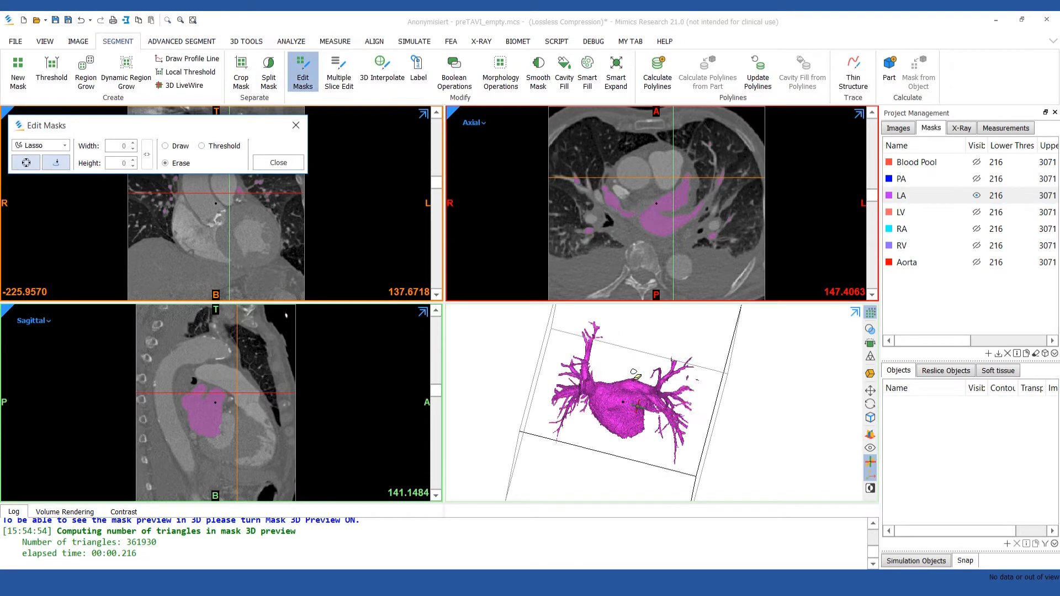
key("space")
right_click_drag(537, 382, 553, 358)
mouse_move(436, 280)
left_mouse_down()
mouse_move(436, 408)
mouse_move(486, 310)
left_mouse_up()
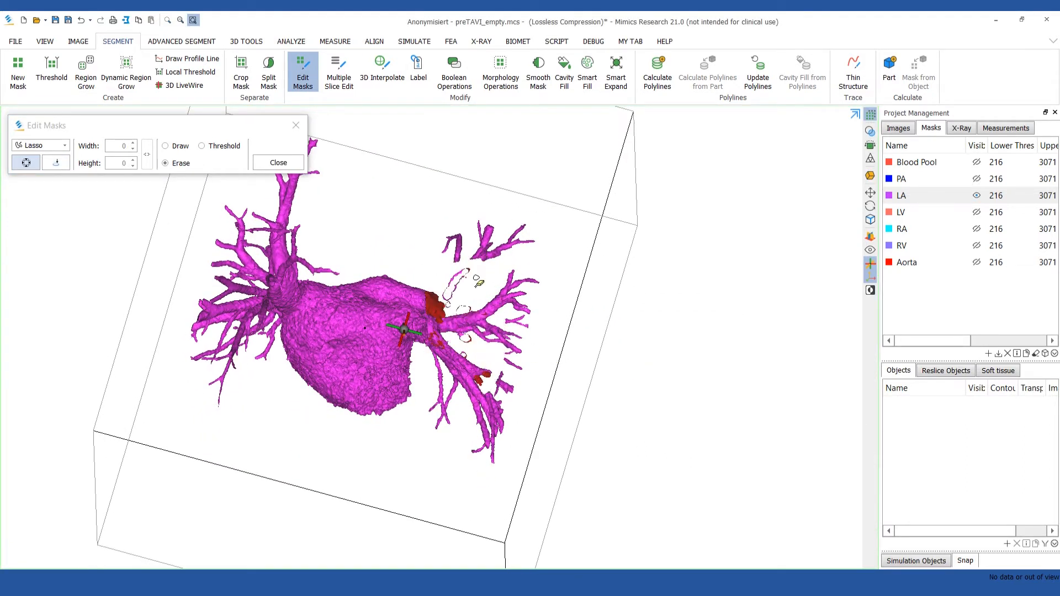
mouse_move(486, 315)
right_mouse_down()
mouse_move(422, 313)
mouse_move(487, 314)
right_mouse_up()
right_click_drag(361, 301, 335, 296)
mouse_move(303, 251)
left_mouse_down()
mouse_move(232, 333)
mouse_move(304, 247)
left_mouse_up()
right_click_drag(314, 337, 316, 327)
mouse_move(310, 283)
left_mouse_down()
mouse_move(319, 349)
mouse_move(324, 253)
left_mouse_up()
mouse_move(385, 348)
right_mouse_down()
mouse_move(92, 272)
mouse_move(11, 243)
mouse_move(17, 230)
right_mouse_up()
left_click(278, 162)
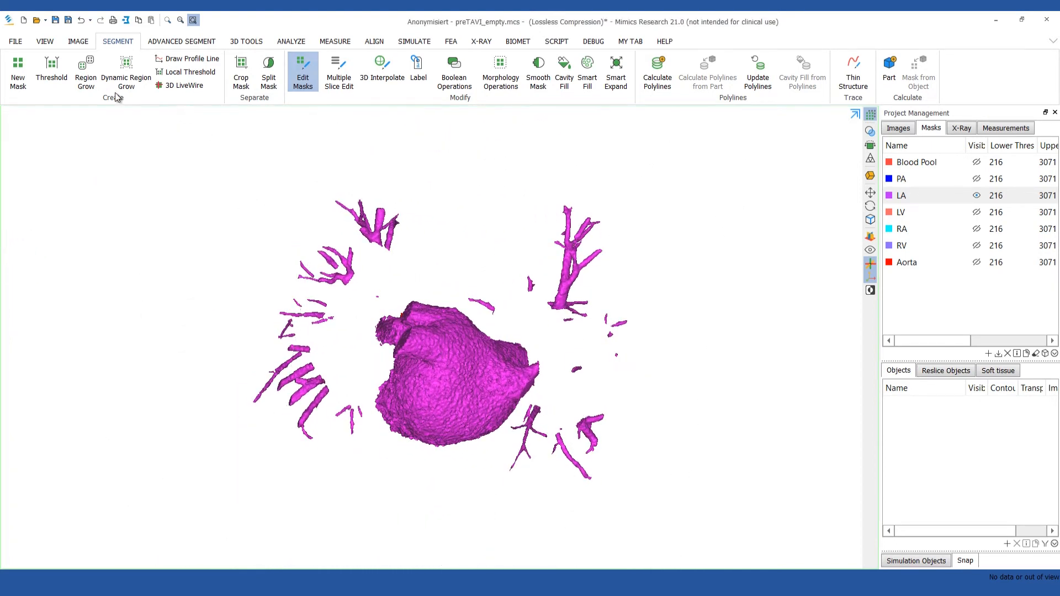
Region-grow the left atrium body with LA as source and target and Keep Original Mask off, removing the loose vein fragments.
left_click(82, 80)
left_click(344, 369)
left_click(342, 422)
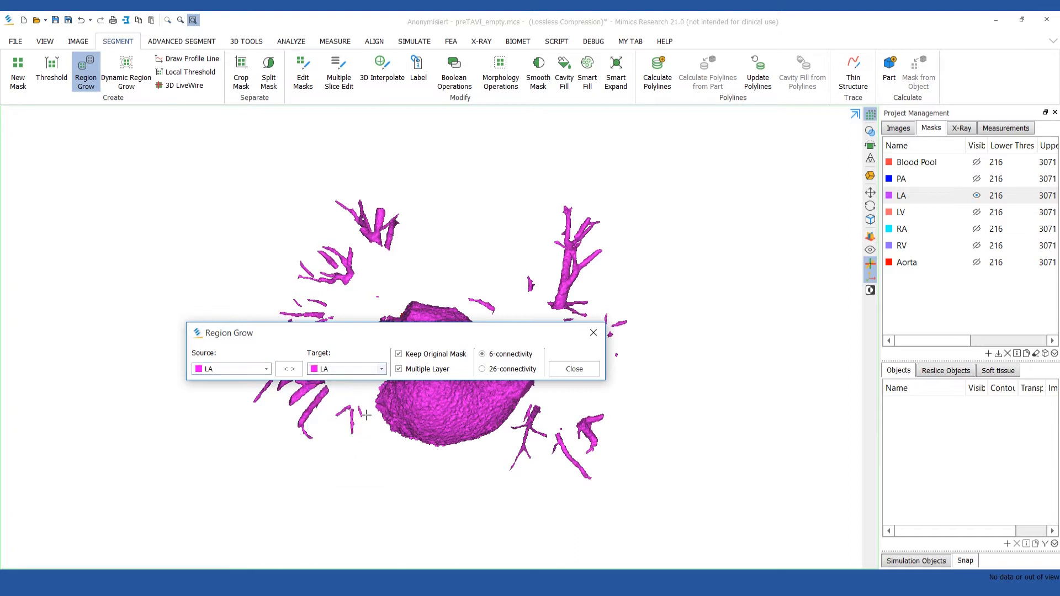
left_click(443, 356)
left_click(466, 405)
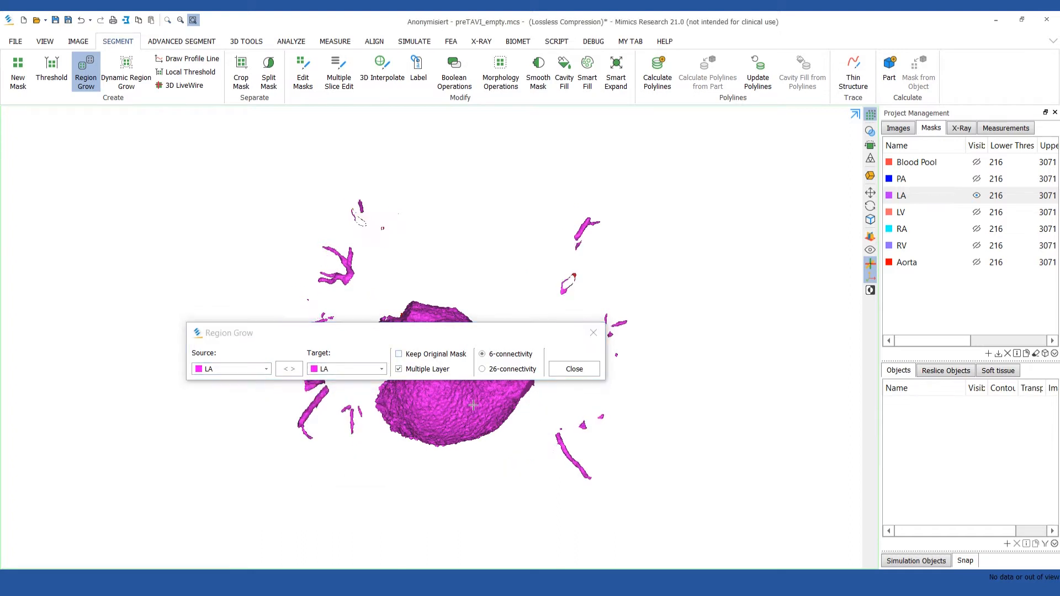
left_click(573, 370)
right_click_drag(629, 397, 284, 326)
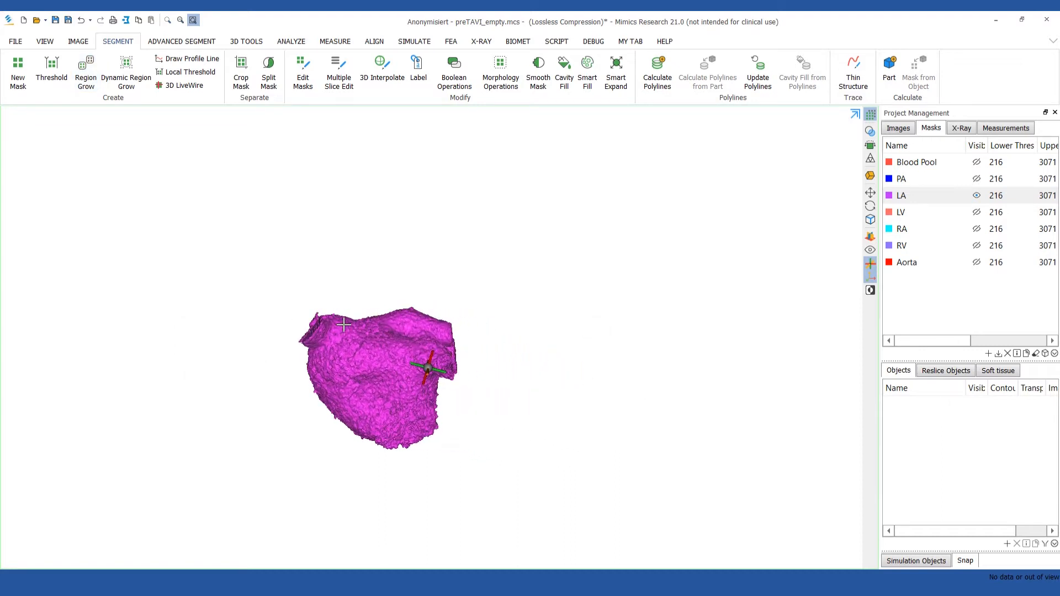
key("space")
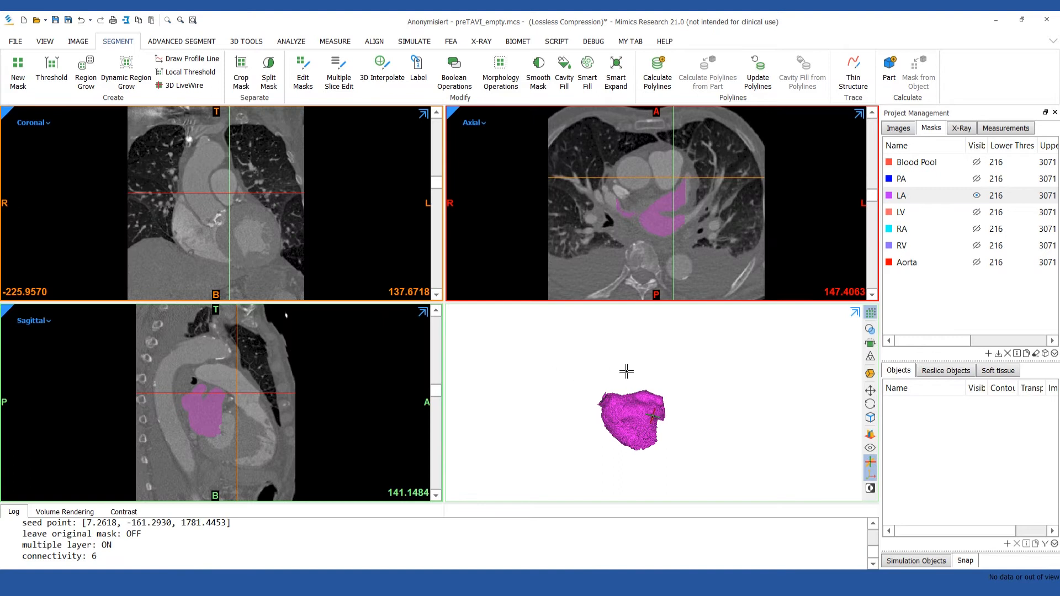
Show only the Aorta mask and erase a section of the long coronary branch at the aortic root with the Lasso in 3D.
left_click(976, 195)
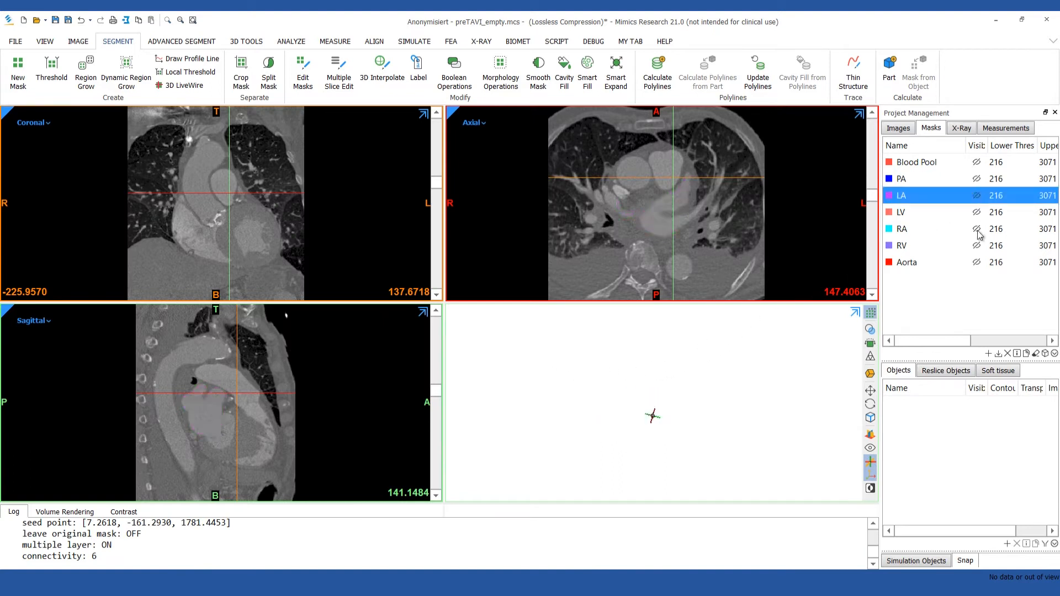
left_click(976, 263)
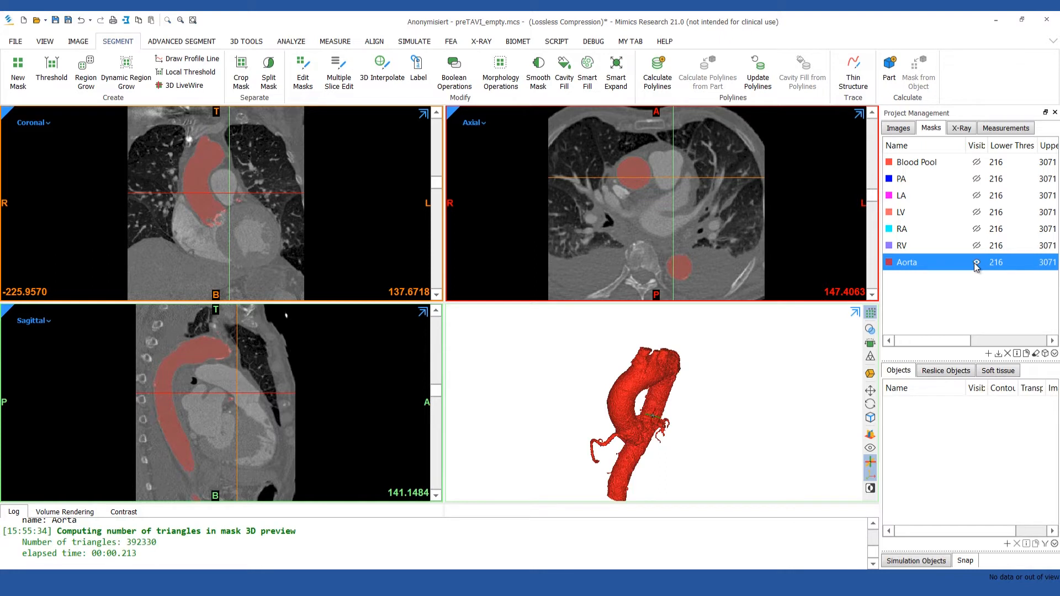
left_click(302, 83)
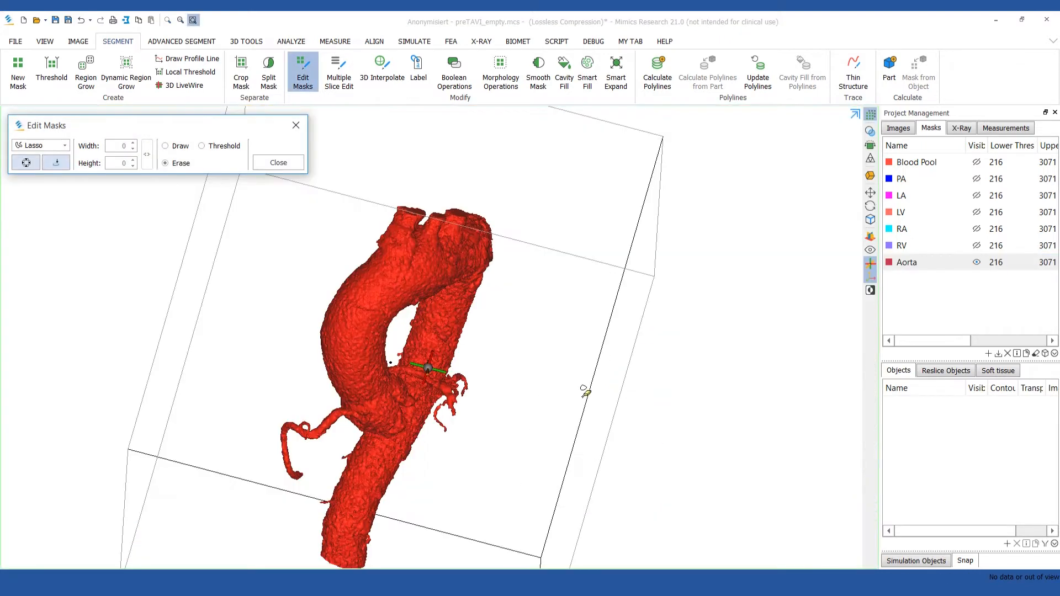
scroll(301, 429, "up", 4)
left_click_drag(298, 409, 311, 382)
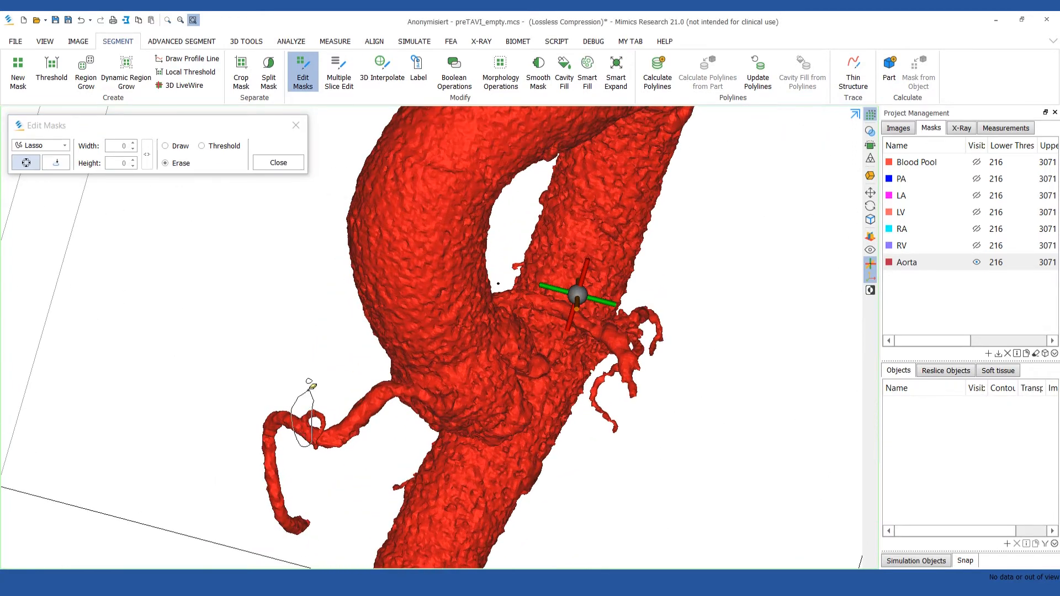
Cut through the other coronary artery branch near the aortic root with the Lasso erase in the 3D preview.
scroll(397, 419, "down", 4)
mouse_move(397, 419)
right_mouse_down()
mouse_move(167, 381)
mouse_move(17, 390)
mouse_move(14, 450)
mouse_move(333, 381)
right_mouse_up()
mouse_move(331, 357)
right_mouse_down()
mouse_move(341, 376)
mouse_move(325, 379)
right_mouse_up()
mouse_move(328, 279)
left_mouse_down()
mouse_move(282, 312)
mouse_move(332, 290)
left_mouse_up()
mouse_move(331, 290)
right_mouse_down()
mouse_move(271, 256)
mouse_move(328, 254)
right_mouse_up()
mouse_move(302, 219)
left_mouse_down()
mouse_move(266, 271)
mouse_move(302, 221)
left_mouse_up()
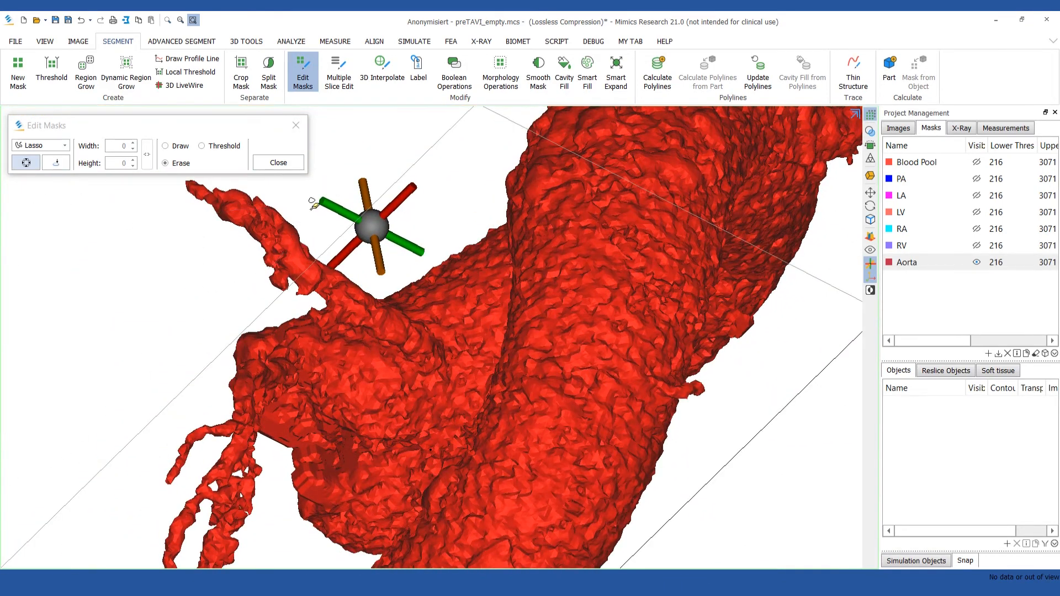
left_click(278, 162)
Region-grow the aorta body with Aorta as source and target and Keep Original Mask off, removing the detached coronary fragments.
left_click(86, 72)
left_click(337, 369)
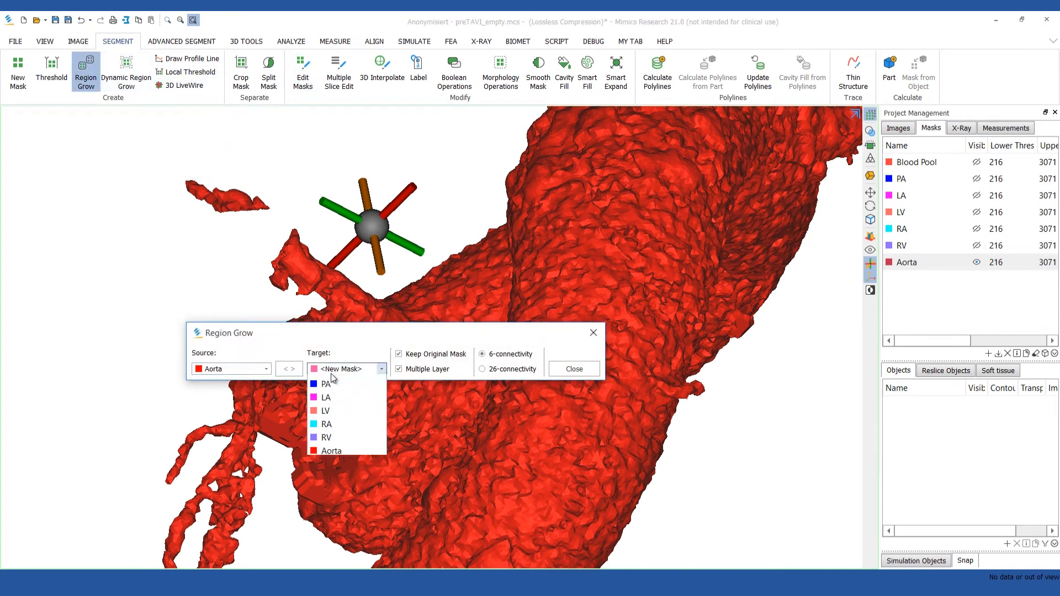
left_click(361, 475)
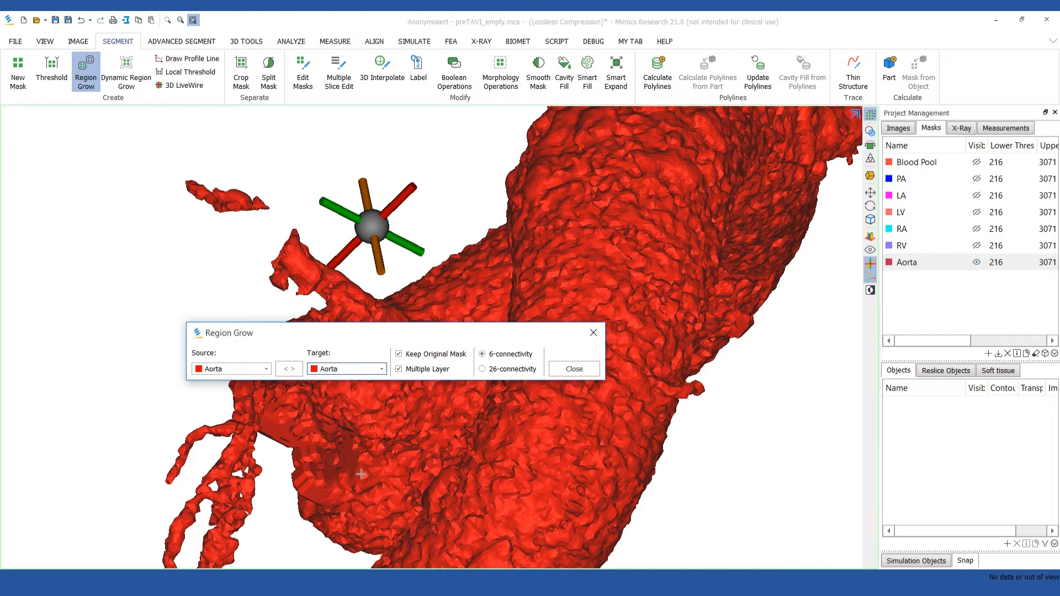
left_click(438, 356)
left_click(608, 277)
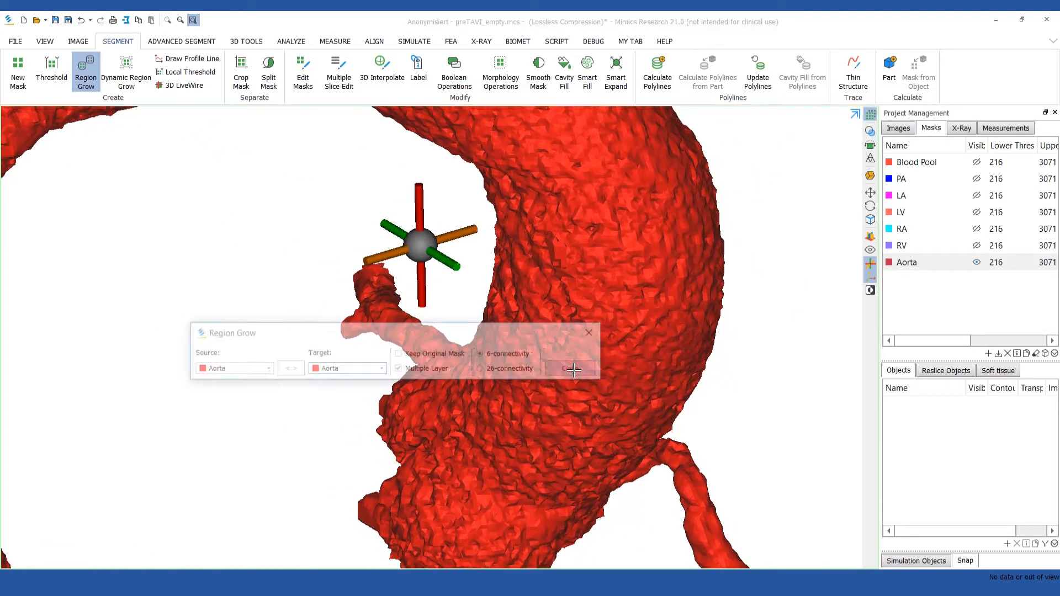
left_click(574, 369)
scroll(575, 370, "down", 5)
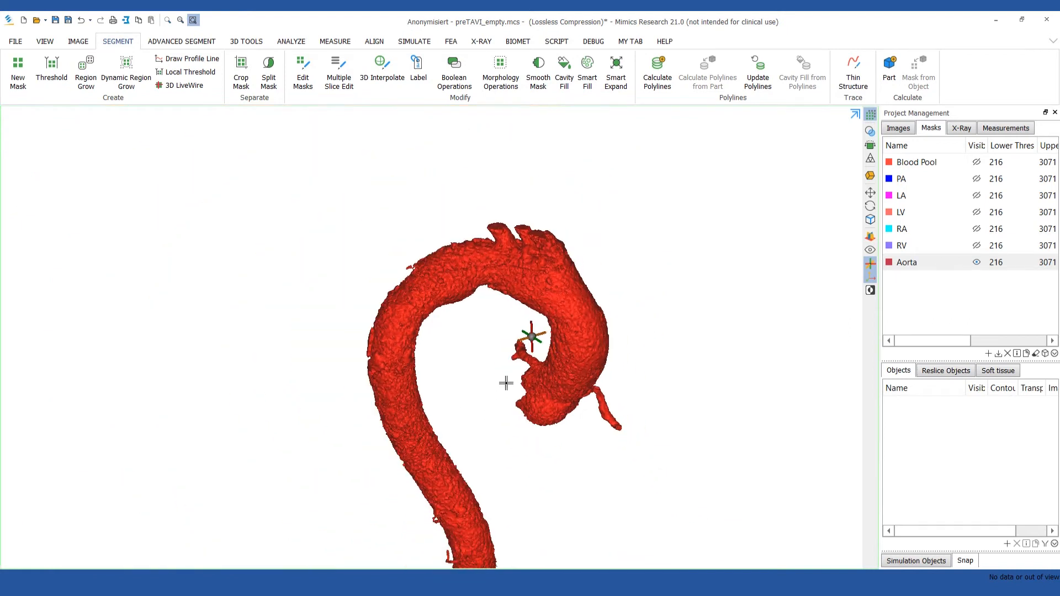
left_click_drag(511, 374, 505, 336)
right_click_drag(505, 335, 507, 333)
key("space")
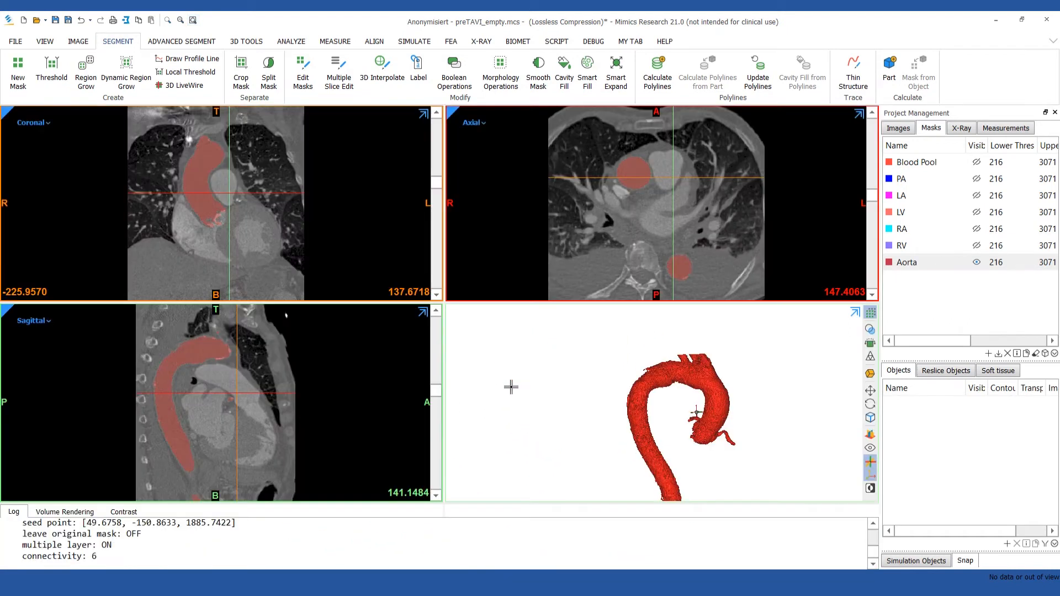
Start Multiple Slice Edit with a 20 by 20 ellipse and mark the first areas of the aortic root on enlarged coronal slices.
left_click(341, 82)
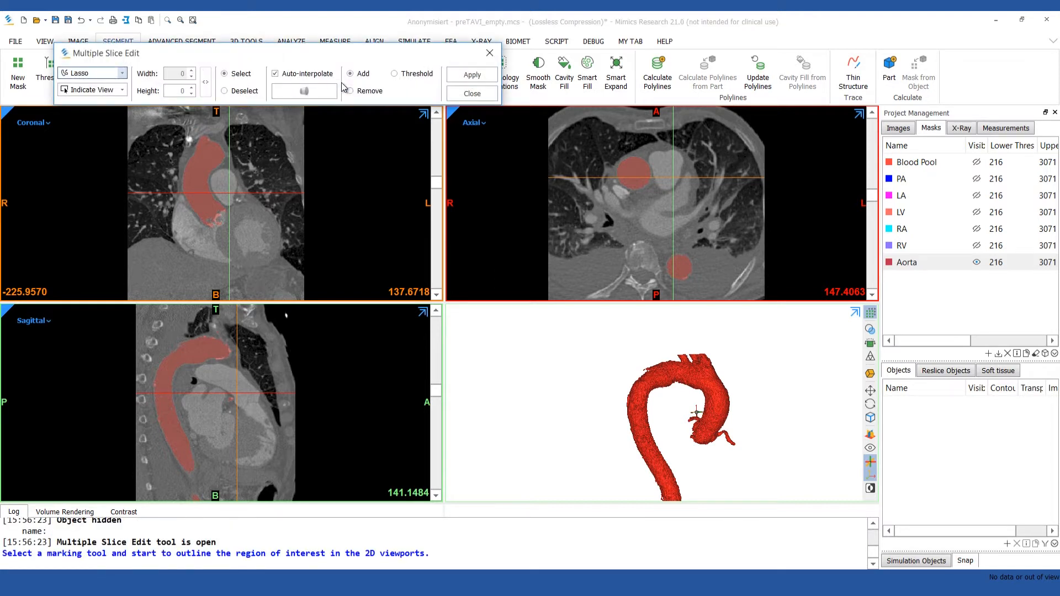
left_click(122, 76)
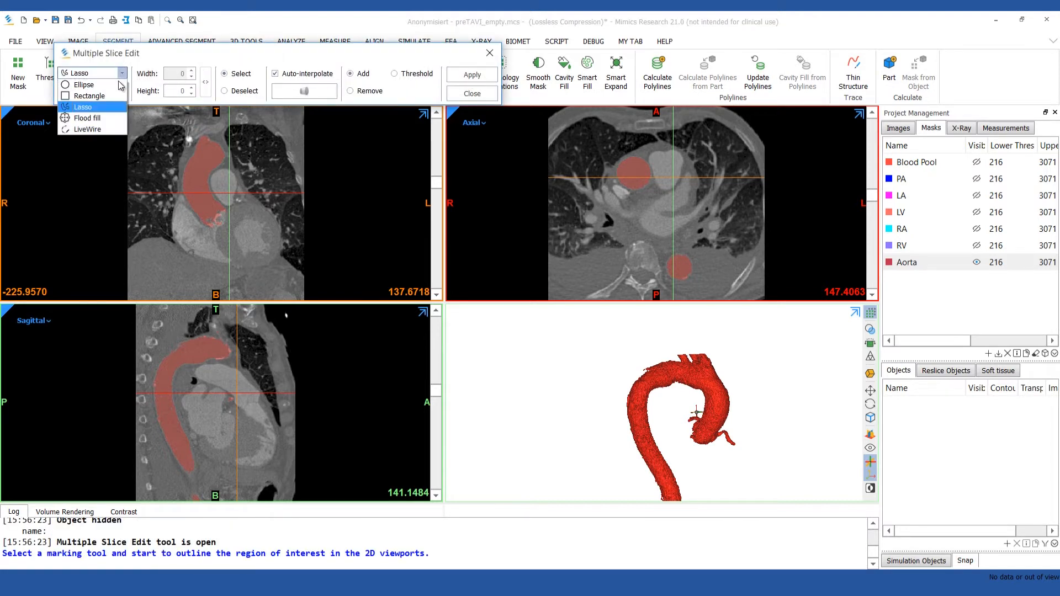
left_click(83, 85)
left_click_drag(296, 53, 456, 109)
left_click_drag(372, 109, 649, 96)
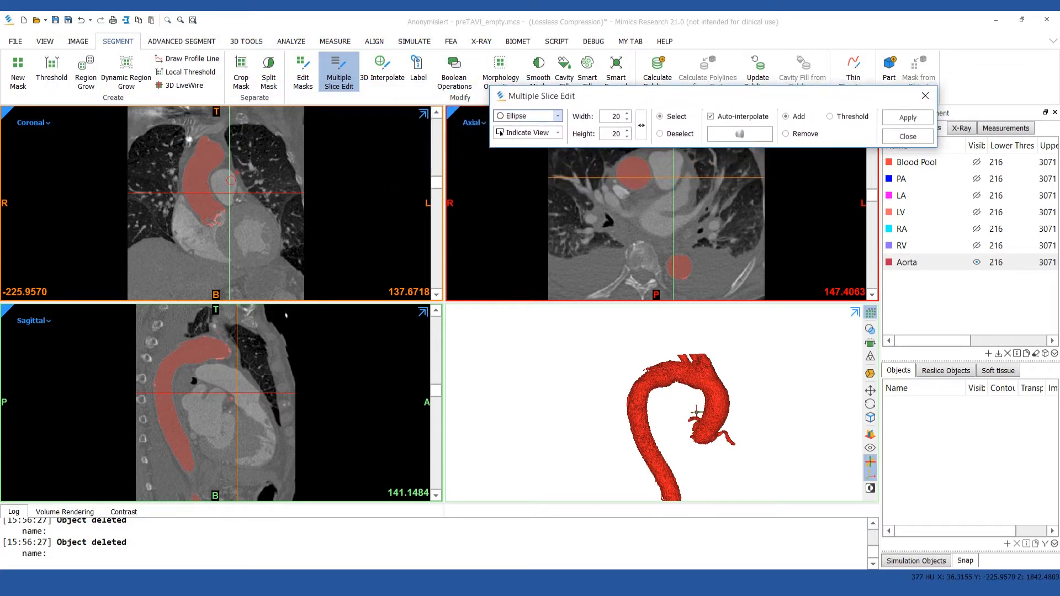
key("space")
left_click_drag(870, 288, 874, 325)
scroll(426, 372, "up", 5, "ctrl")
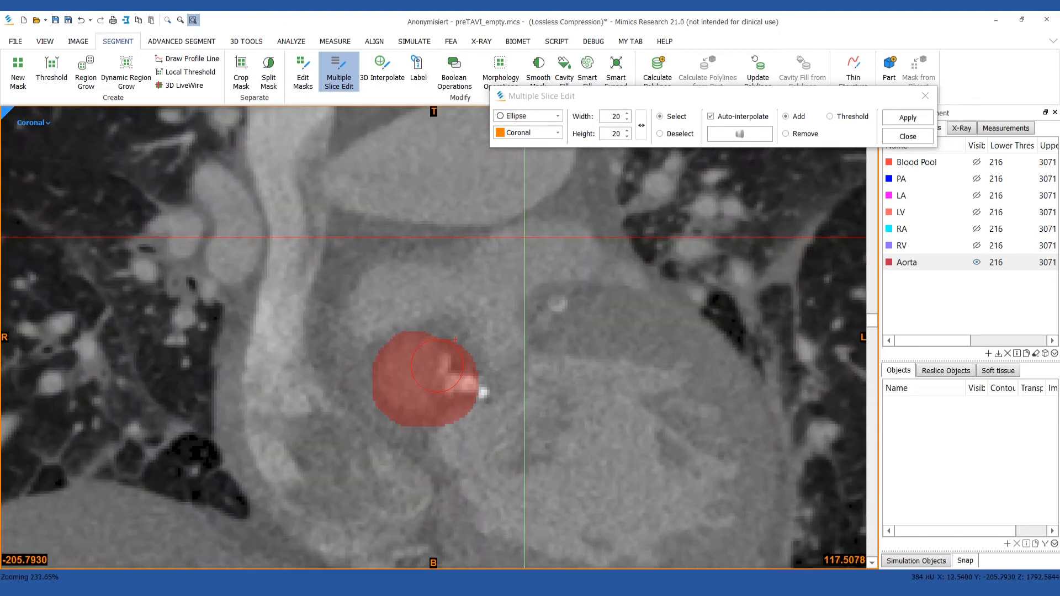
scroll(453, 339, "up", 8)
mouse_move(421, 329)
left_mouse_down()
mouse_move(419, 399)
mouse_move(451, 327)
left_mouse_up()
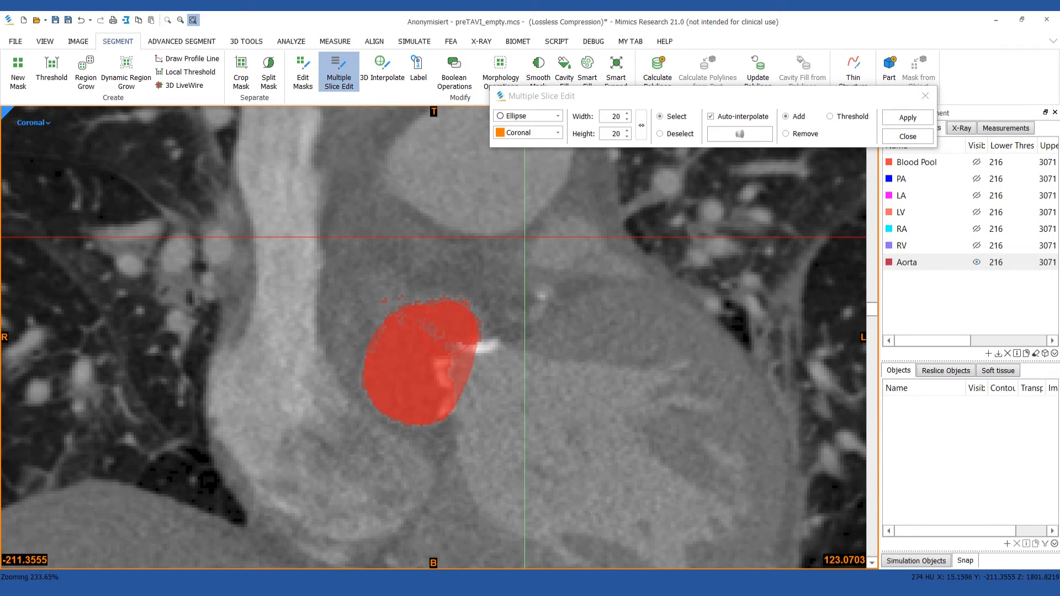
Mark the aortic root and its calcified valve area on further coronal slices with the ellipse, keeping Auto-interpolate and Add on.
scroll(449, 329, "up", 13)
mouse_move(409, 354)
left_mouse_down()
mouse_move(416, 368)
mouse_move(383, 389)
mouse_move(378, 357)
left_mouse_up()
mouse_move(450, 302)
left_mouse_down()
mouse_move(490, 325)
mouse_move(455, 336)
left_mouse_up()
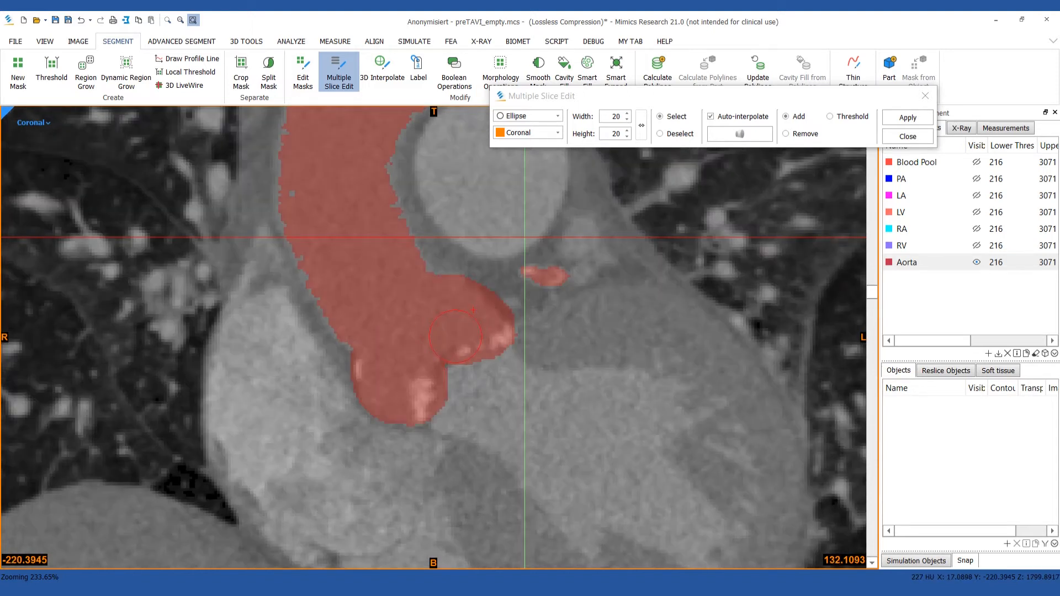
scroll(456, 337, "up", 7)
mouse_move(400, 376)
left_mouse_down()
mouse_move(412, 383)
mouse_move(439, 354)
mouse_move(487, 339)
mouse_move(405, 382)
left_mouse_up()
scroll(480, 338, "up", 4)
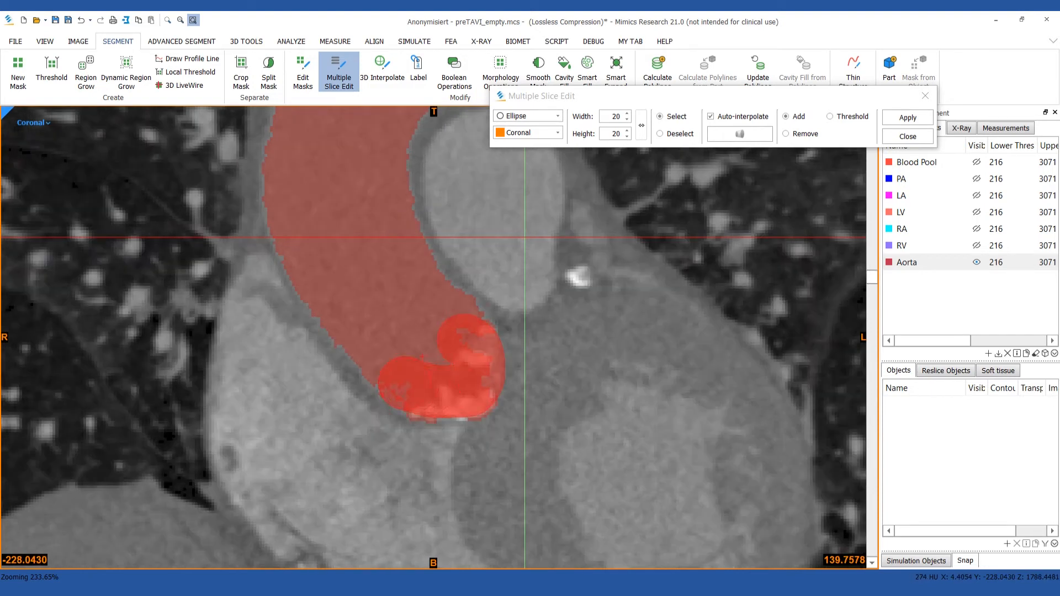
scroll(407, 380, "up", 5)
left_click(452, 335)
mouse_move(481, 364)
left_mouse_down()
mouse_move(467, 393)
mouse_move(429, 396)
mouse_move(483, 381)
mouse_move(433, 356)
mouse_move(464, 368)
left_mouse_up()
Check the interpolated selection across the coronal slices, add it to the Aorta mask and finish Multiple Slice Edit.
scroll(428, 368, "up", 4)
scroll(464, 368, "down", 15)
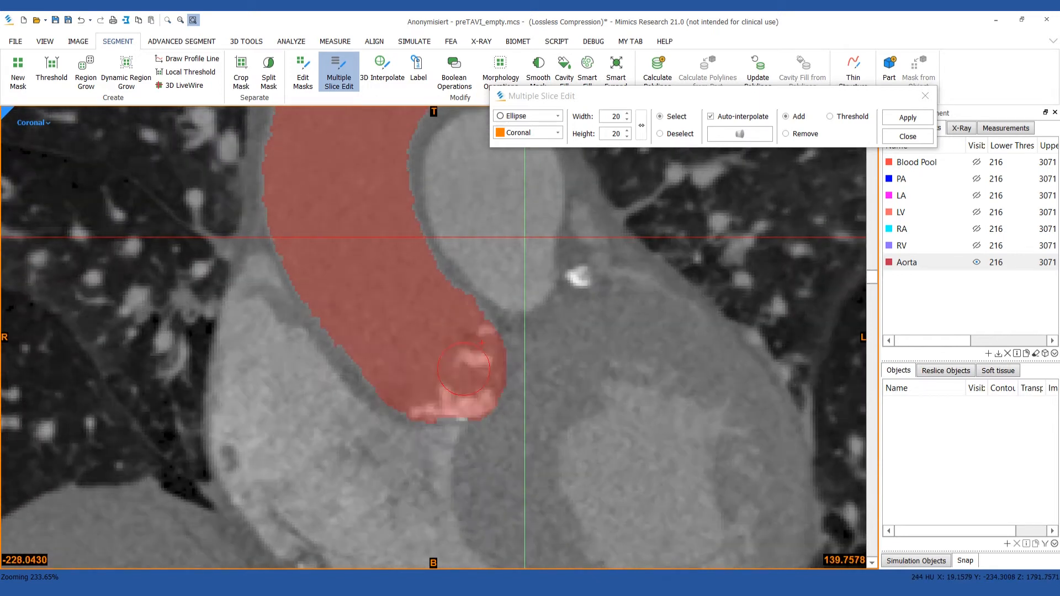
scroll(464, 368, "down", 16)
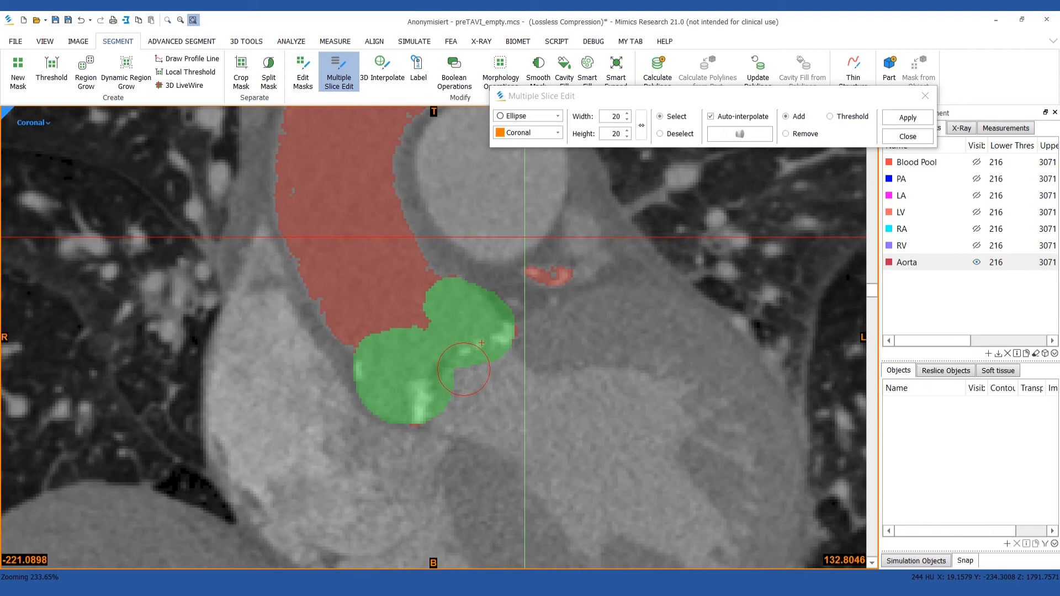
scroll(464, 368, "down", 14)
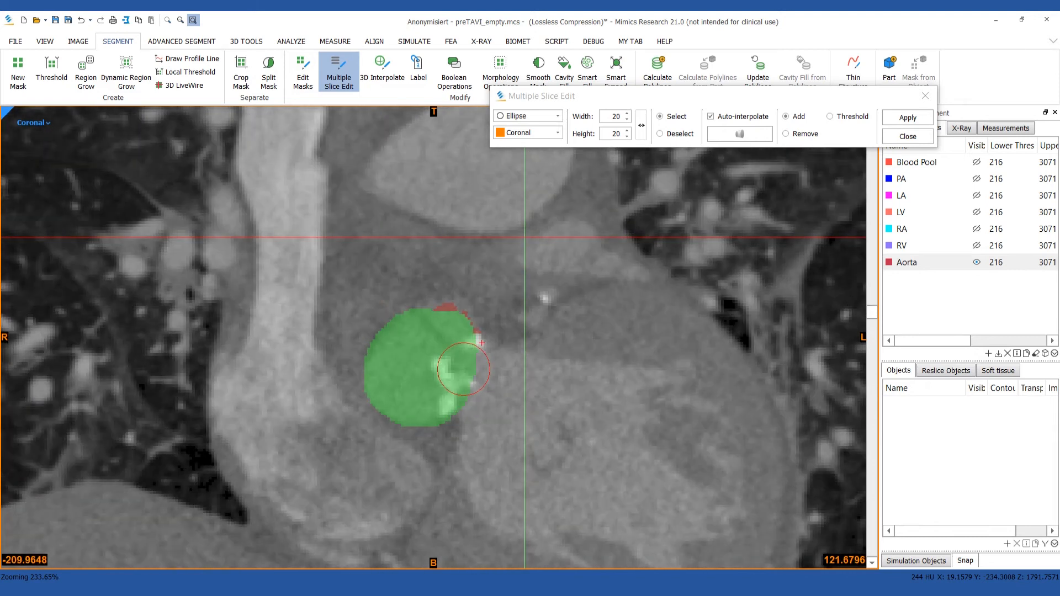
scroll(464, 369, "down", 1)
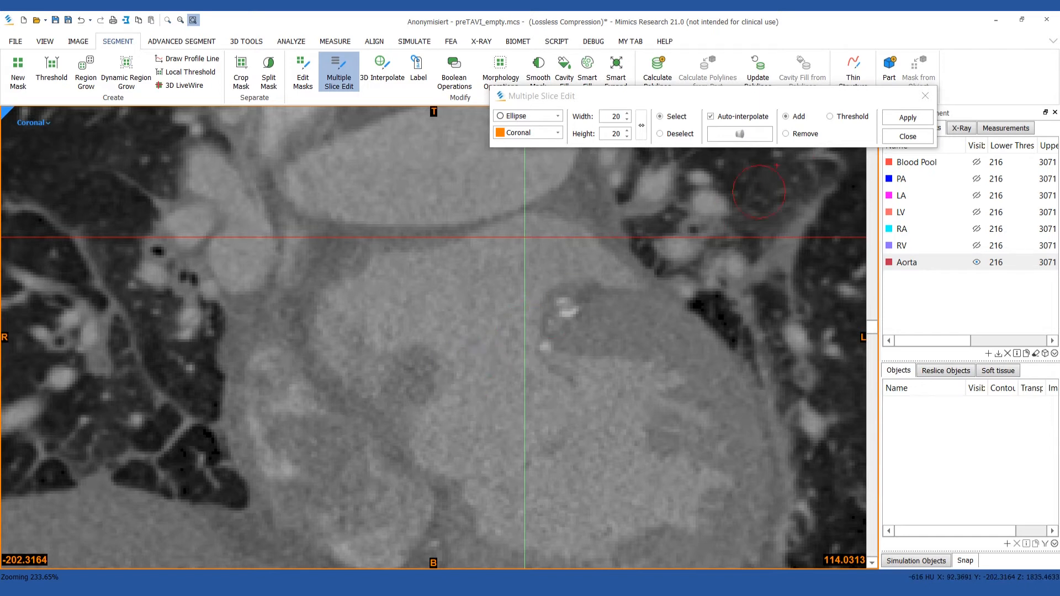
left_click(907, 136)
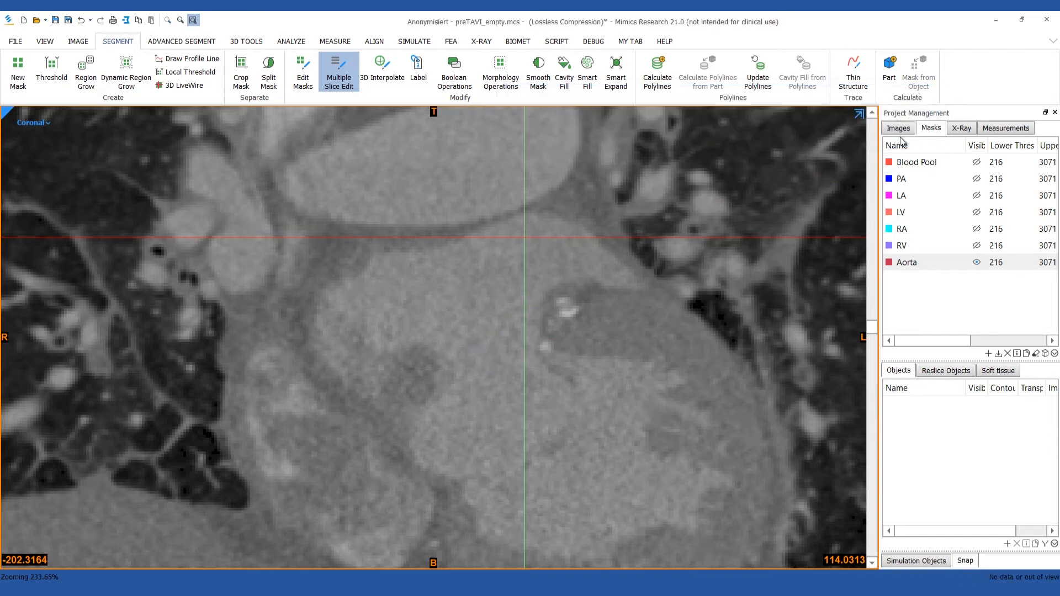
Smooth the Aorta mask twice.
scroll(512, 362, "up", 8)
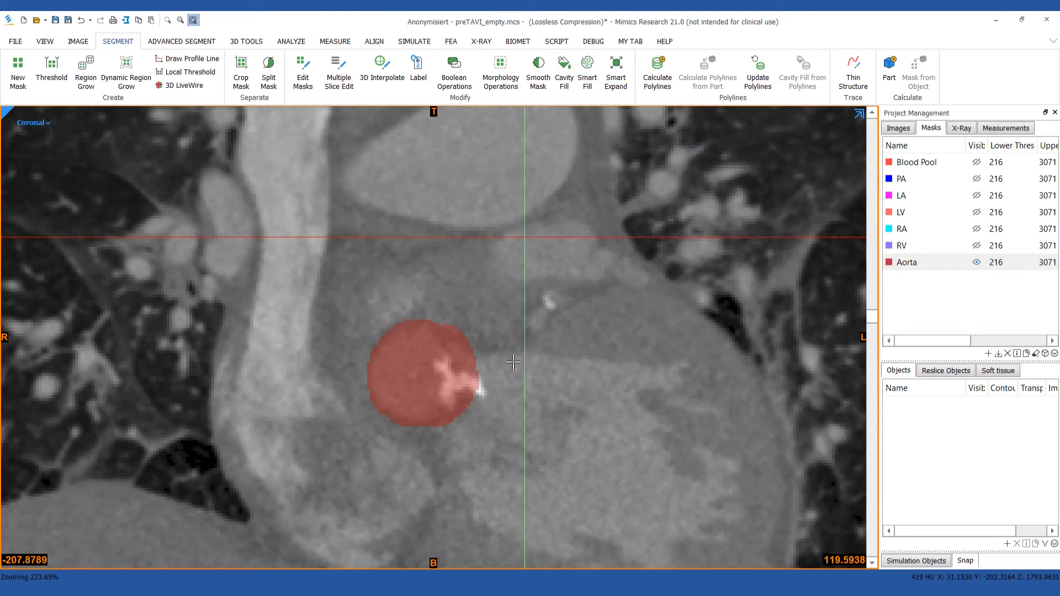
scroll(513, 362, "up", 20)
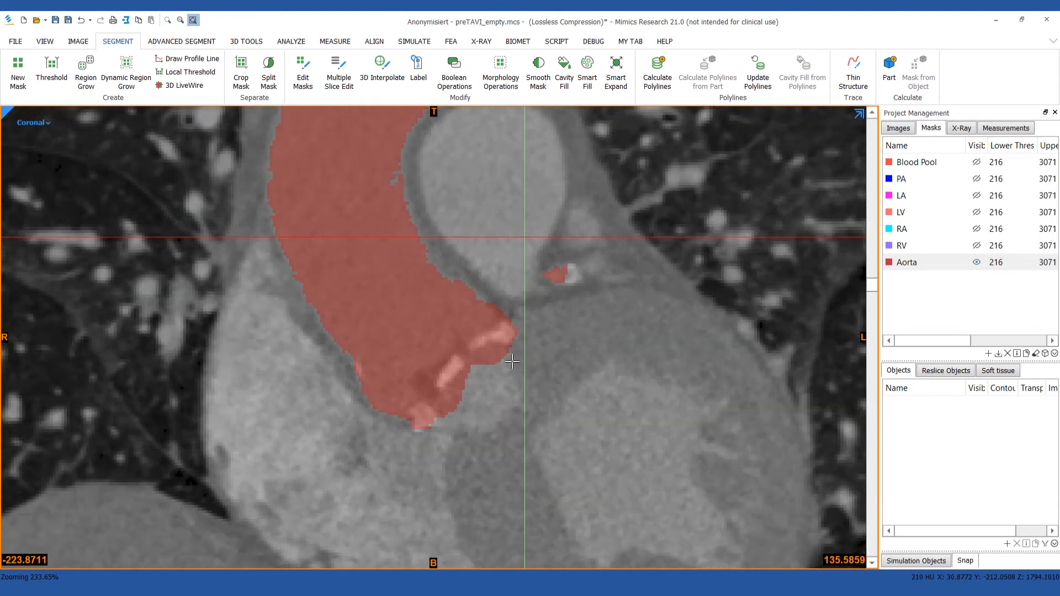
scroll(512, 362, "up", 7)
scroll(512, 362, "up", 14)
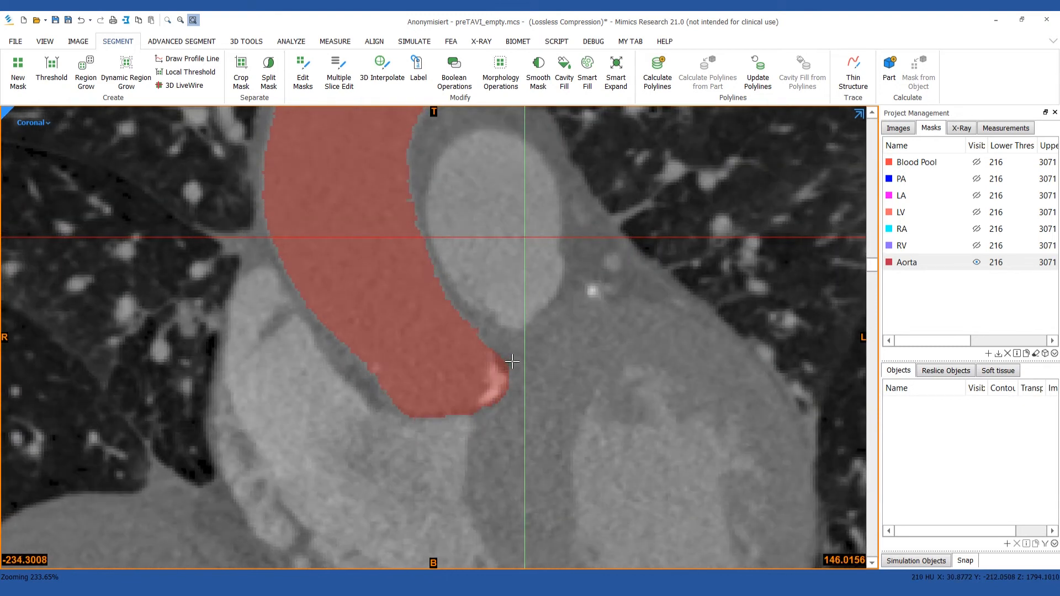
left_click_drag(464, 350, 465, 388)
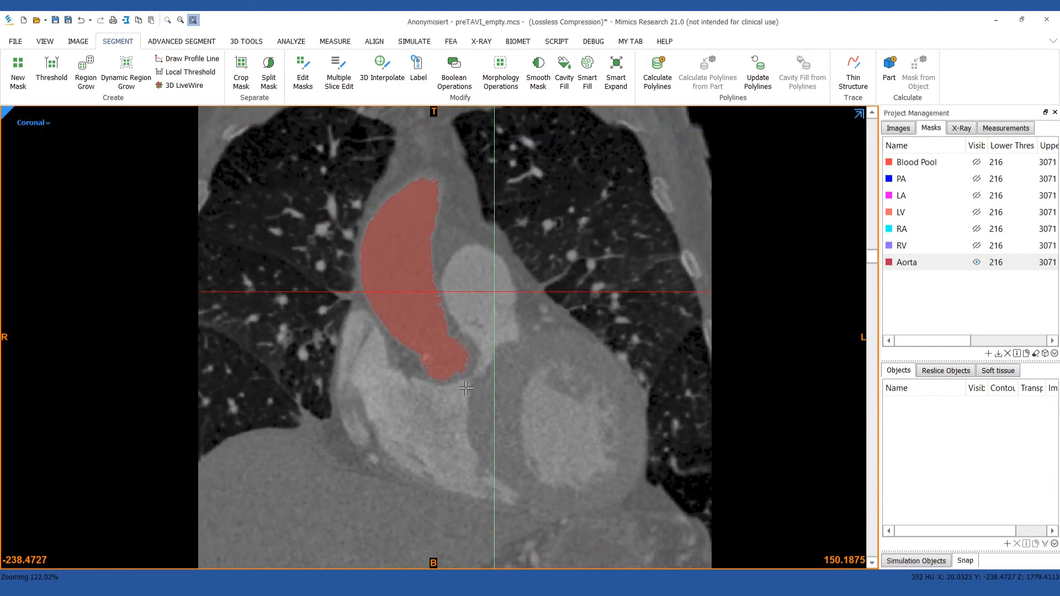
key("space")
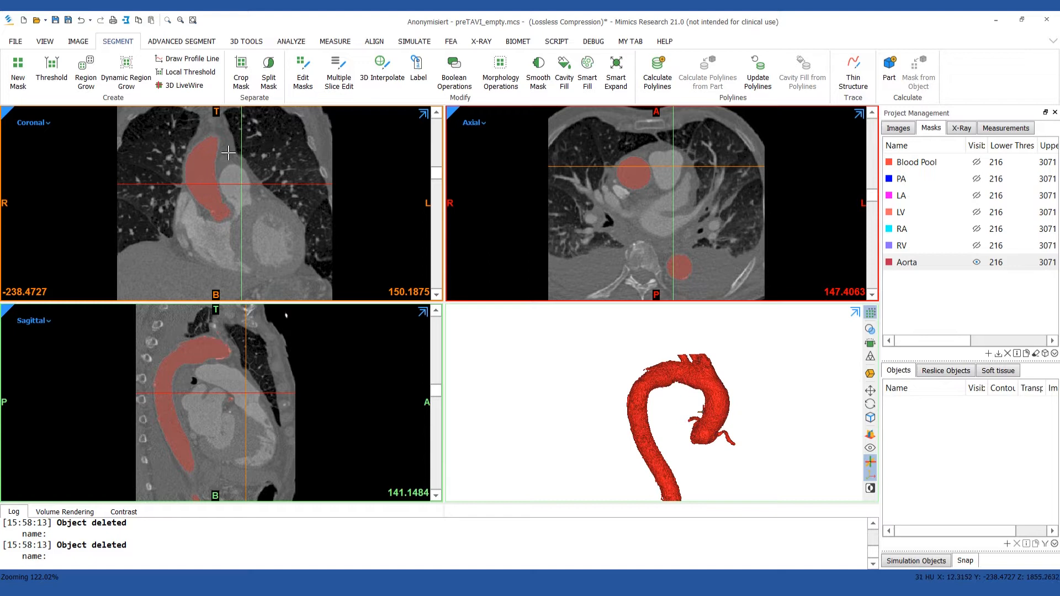
left_click(545, 68)
left_click(545, 68)
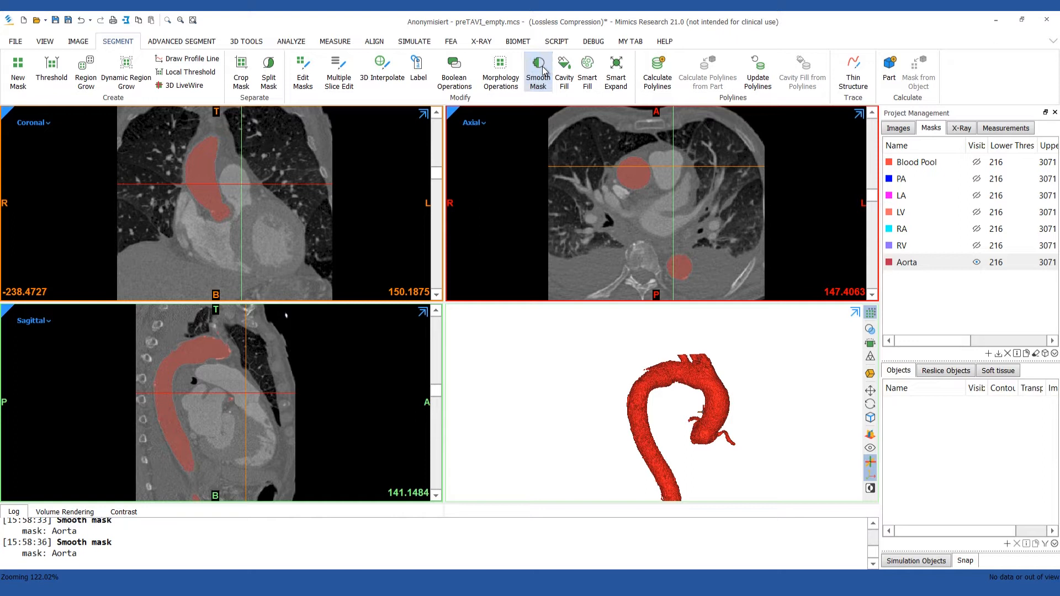
Repeat the region grow on the smoothed aorta with Aorta as source and target, Keep Original Mask off and 6-connectivity.
left_click(91, 76)
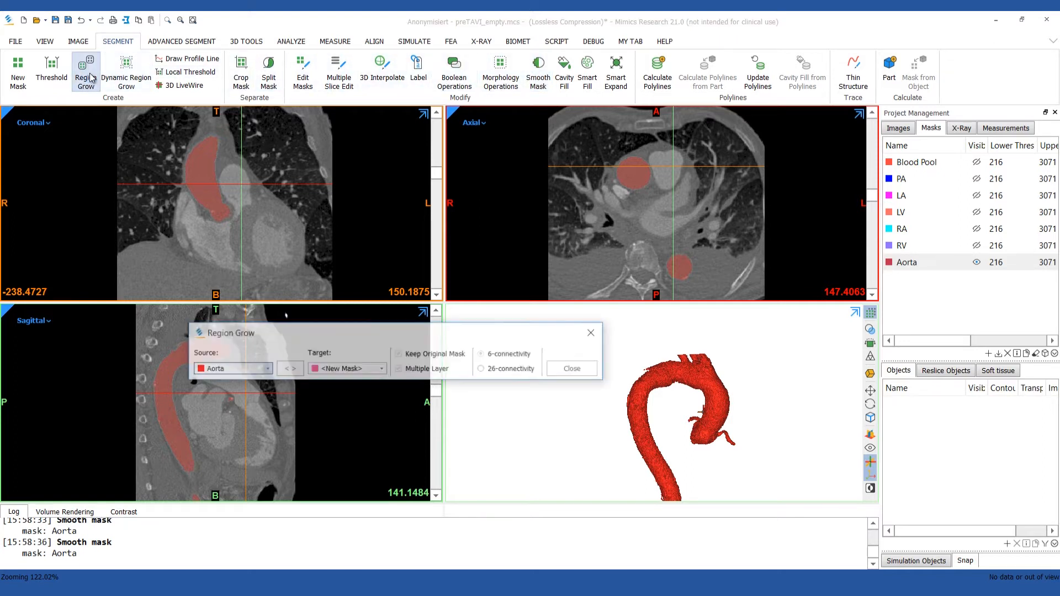
left_click(367, 369)
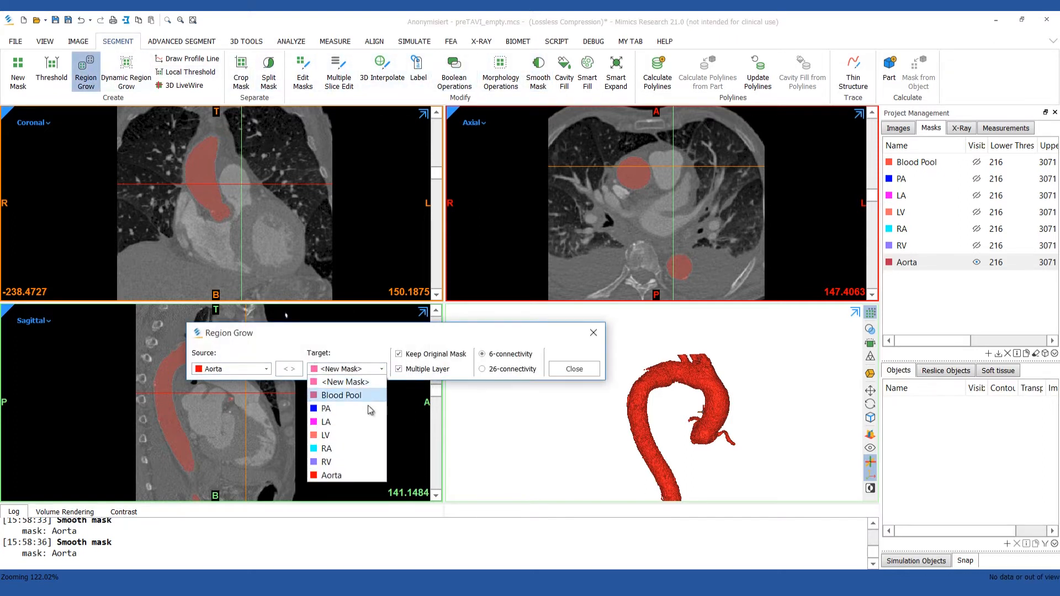
left_click(353, 474)
left_click(463, 358)
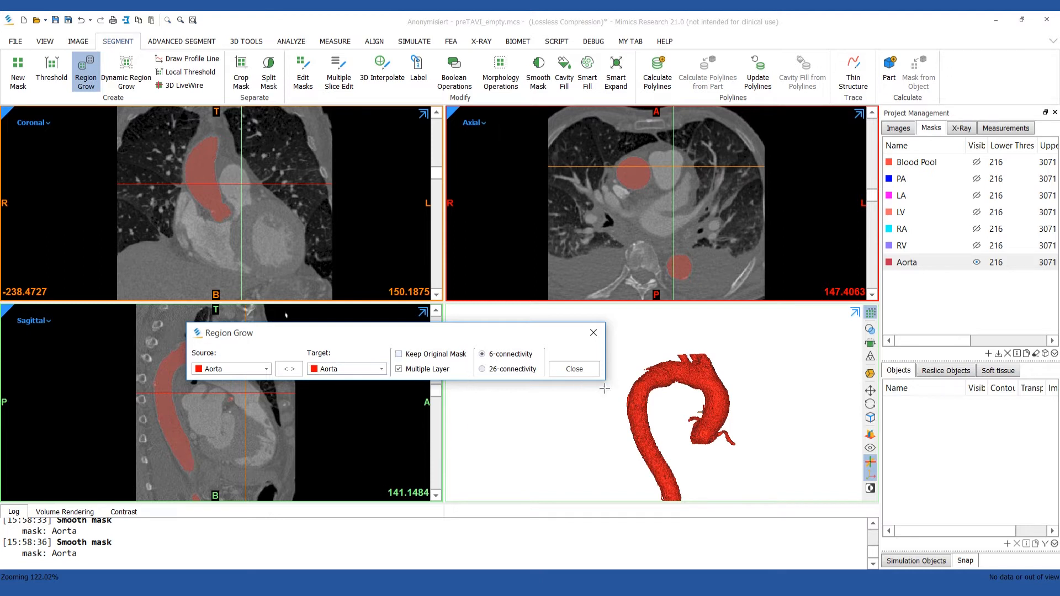
left_click(636, 404)
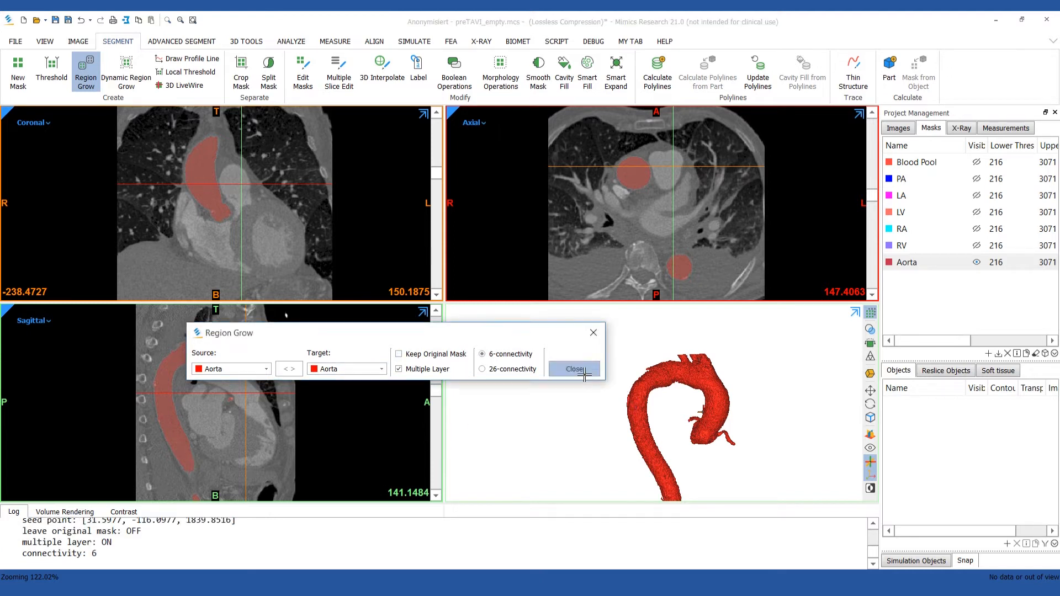
left_click(574, 368)
Calculate 3D parts from the masks PA through Aorta at Optimal quality and inspect the heart model.
left_click(1037, 352)
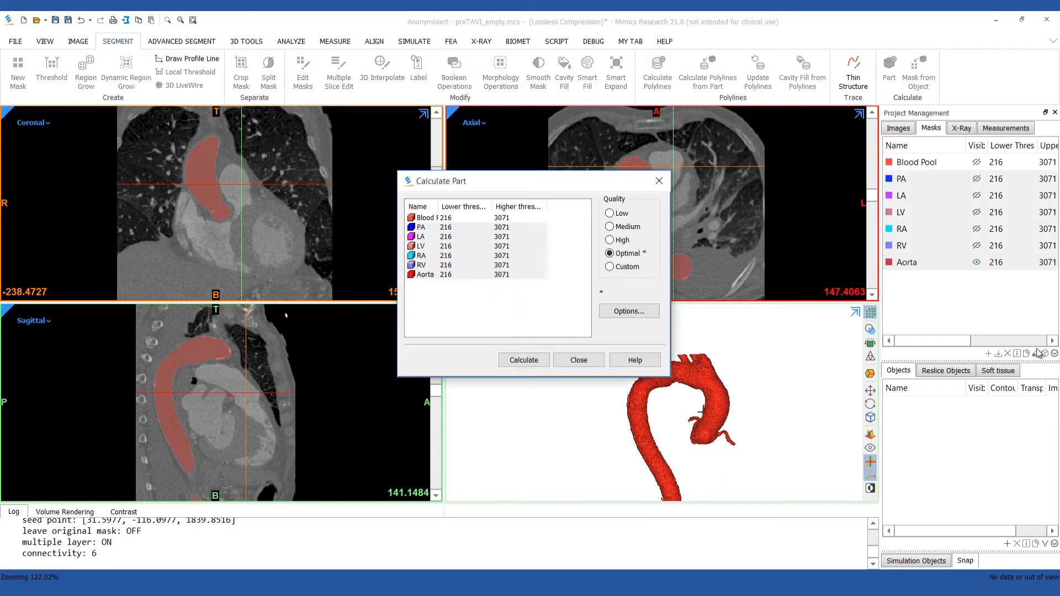
left_click(523, 360)
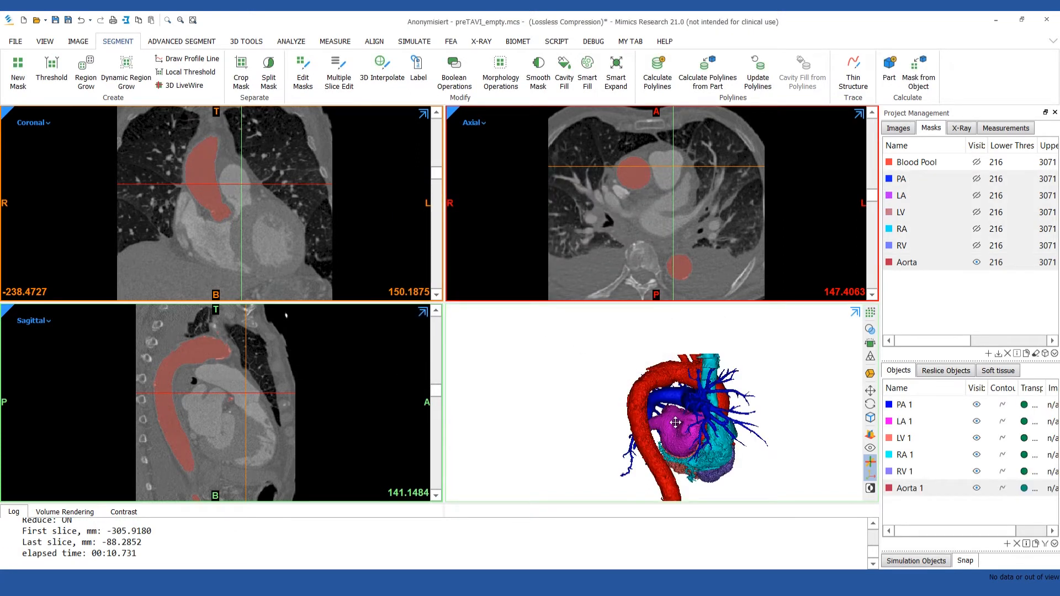
middle_click_drag(678, 424, 661, 395)
right_click_drag(708, 401, 258, 387)
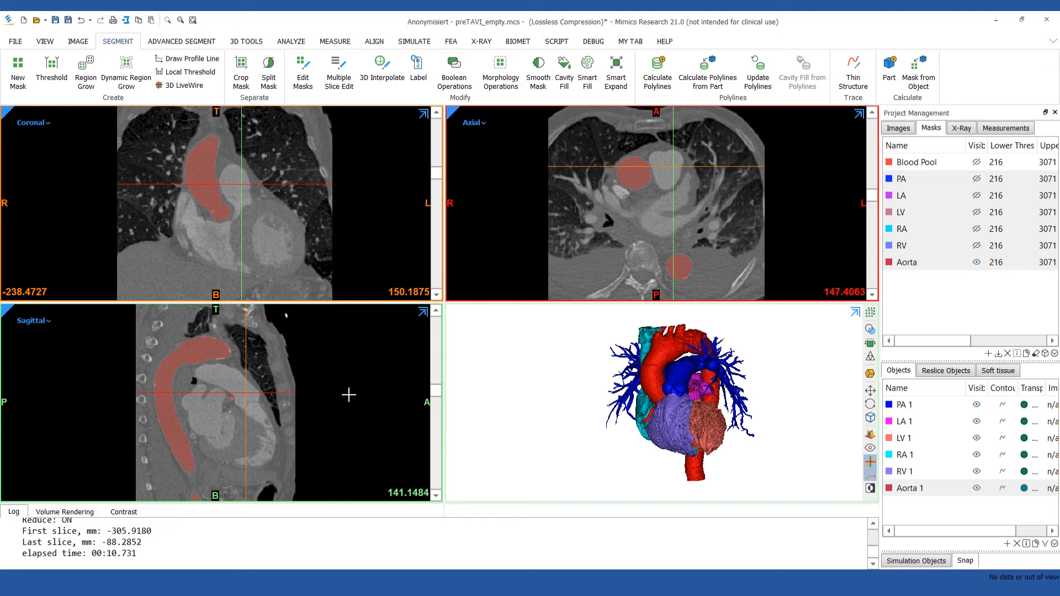
Create a new threshold mask with a minimum of 600 HU and maximum of 3071 HU, checking the aortic valve calcifications in the coronal view.
left_click(990, 355)
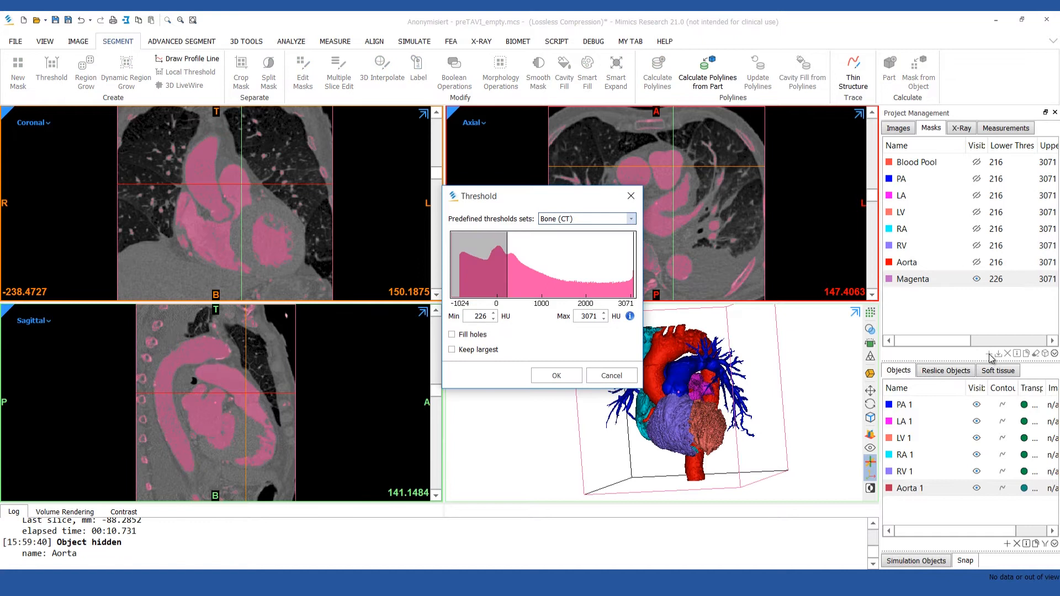
double_click(478, 316)
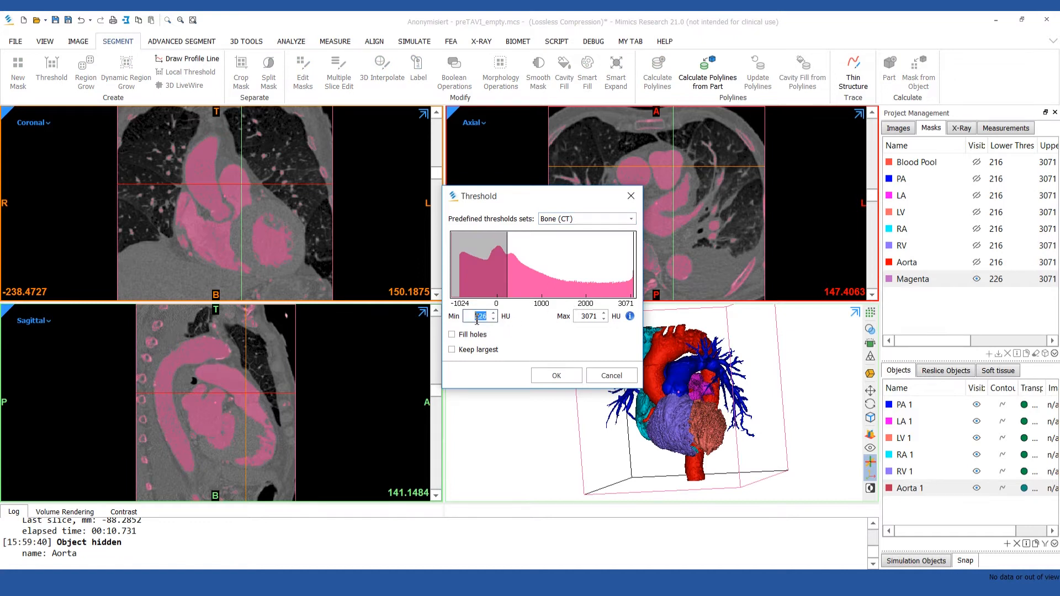
type("600")
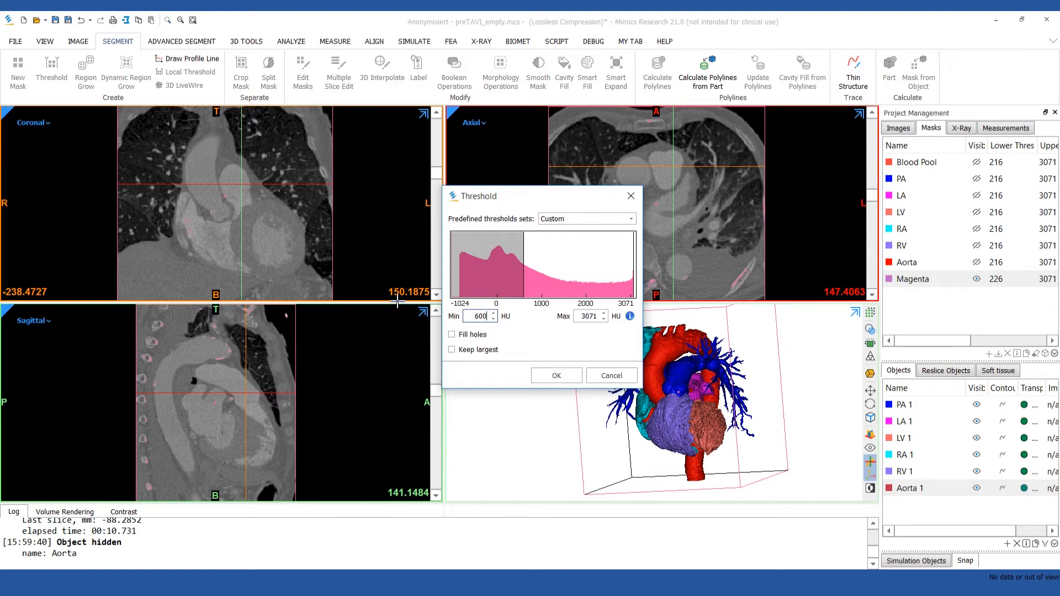
scroll(233, 243, "down", 18)
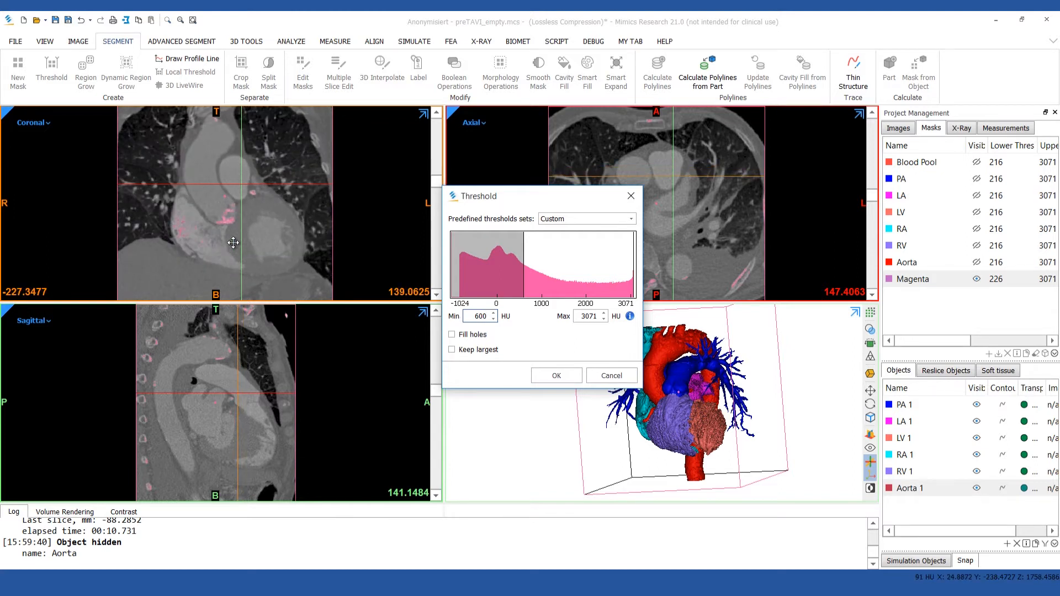
right_click_drag(228, 222, 232, 189, "ctrl")
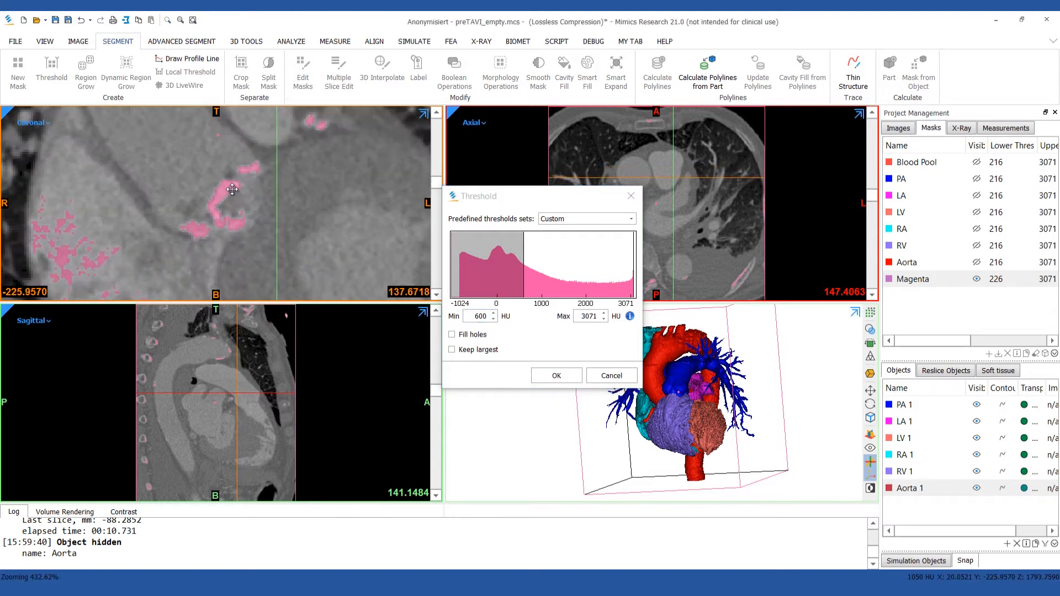
scroll(232, 190, "down", 6)
scroll(232, 190, "up", 3)
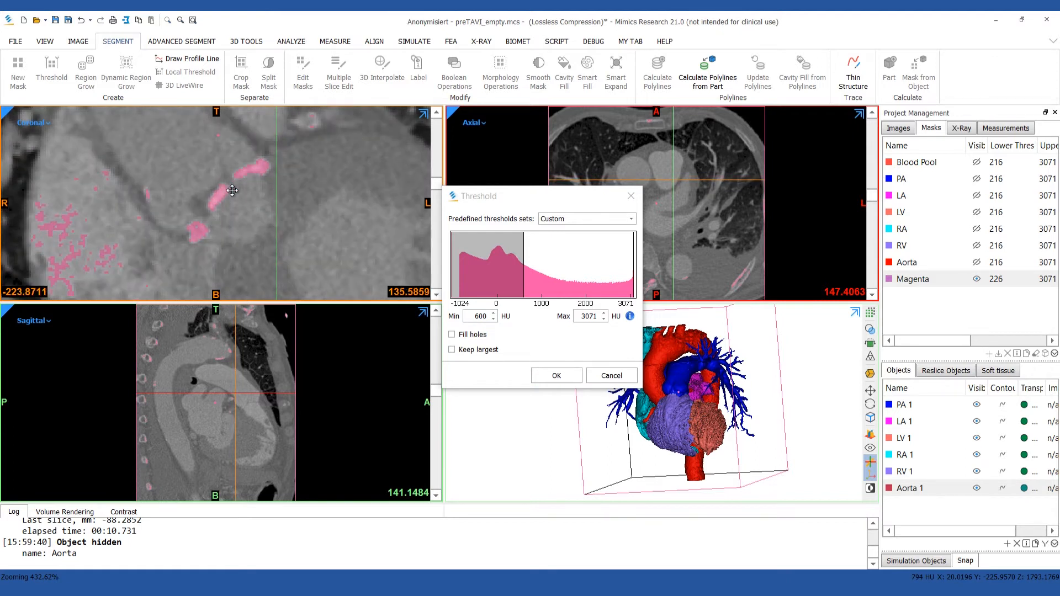
left_click(556, 375)
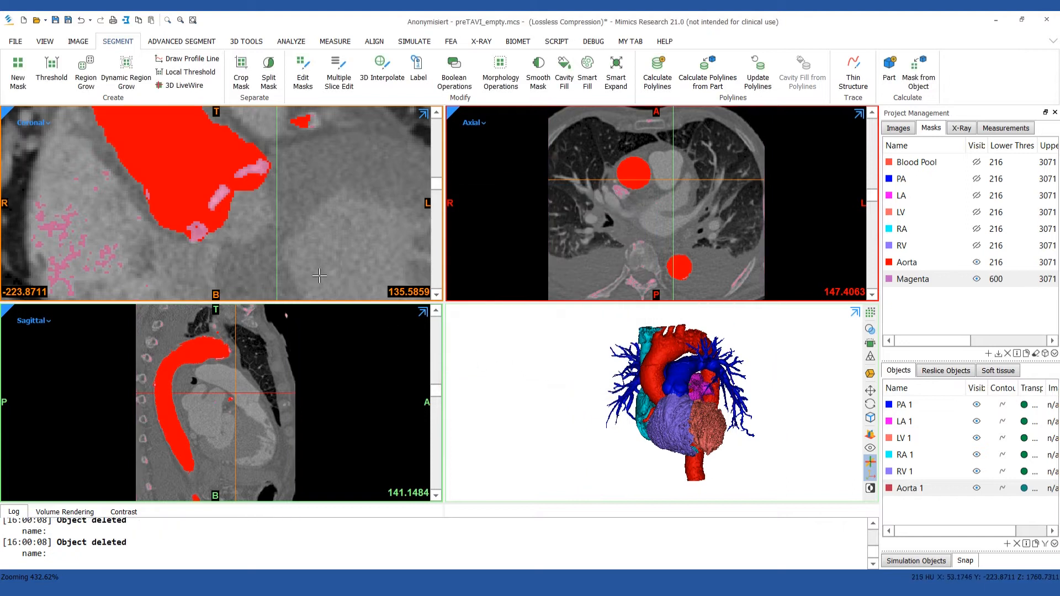
Region grow two aortic valve calcifications from the Magenta mask into two separate new masks with Keep Original Mask, Multiple Layer and 6-connectivity.
left_click(85, 72)
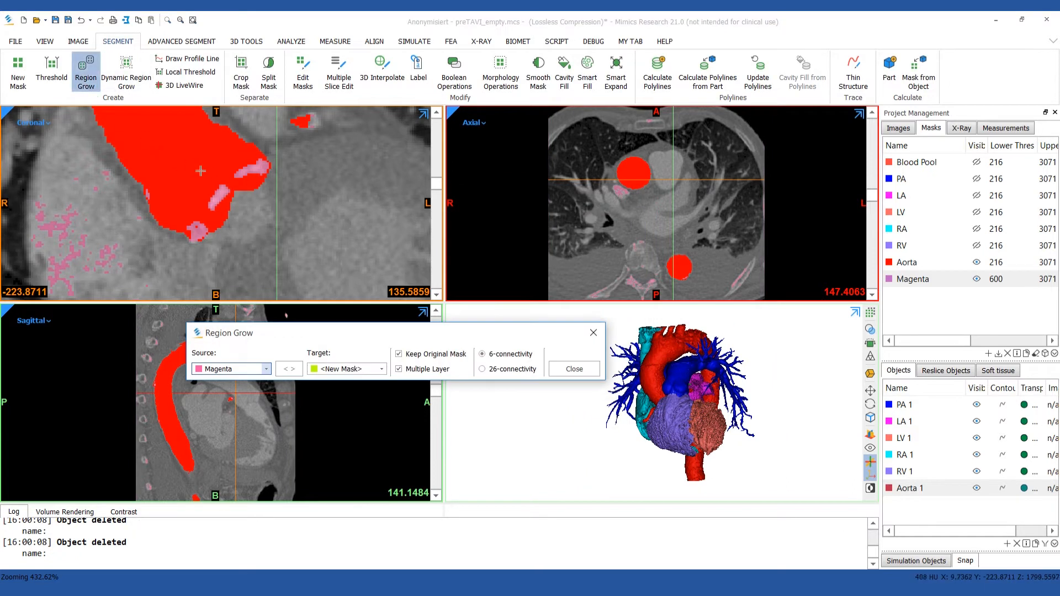
left_click(260, 168)
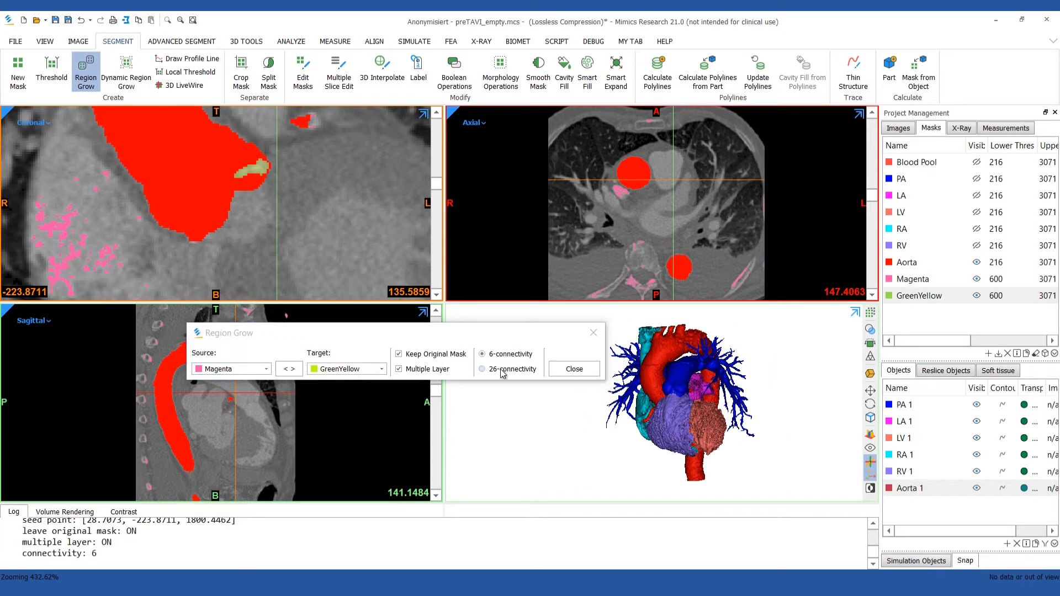
left_click(573, 369)
left_click(86, 72)
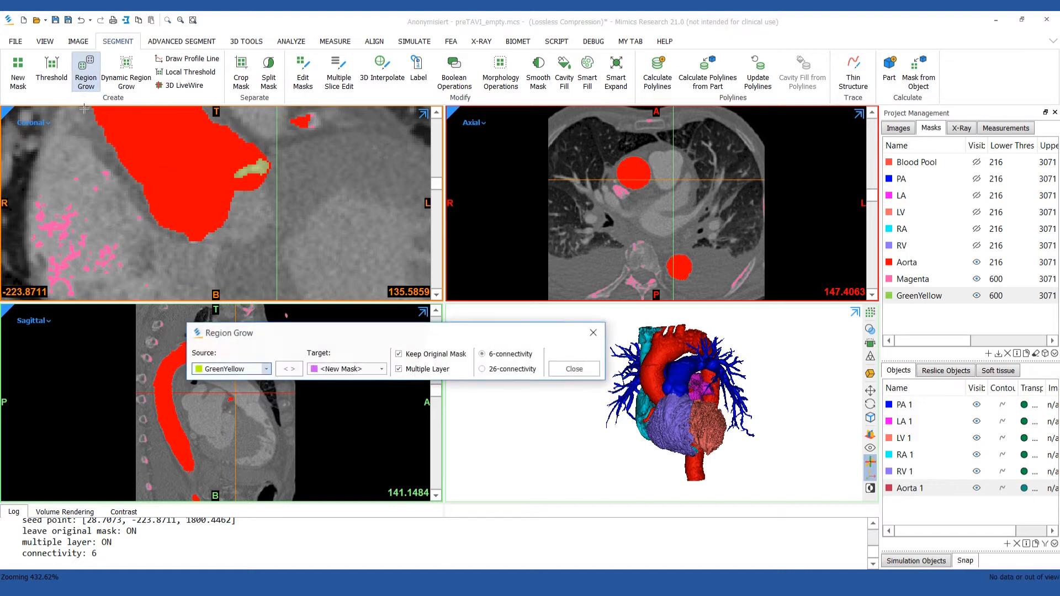
left_click(250, 372)
left_click(246, 474)
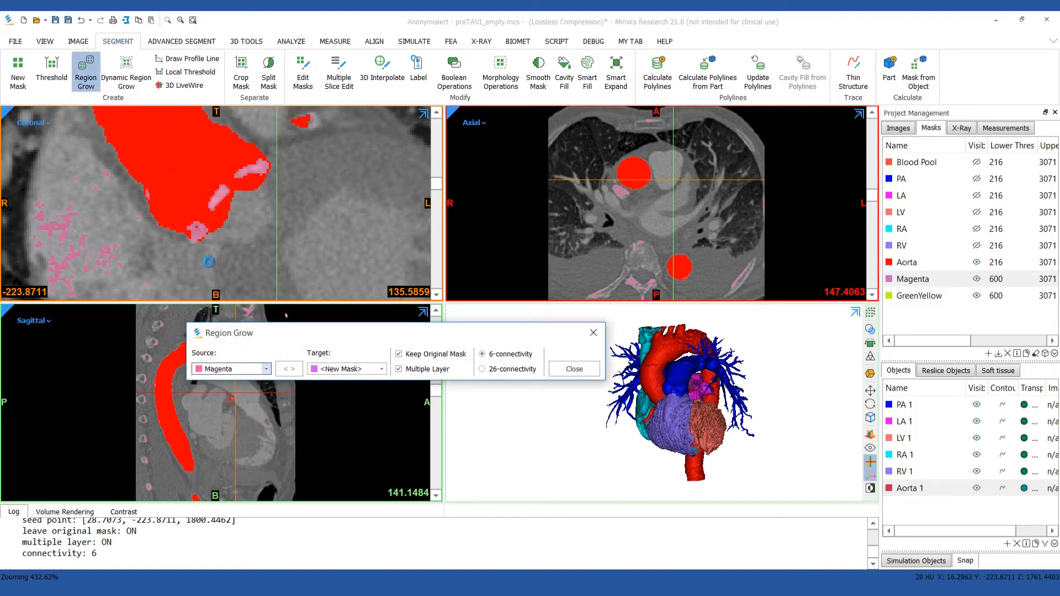
left_click(199, 229)
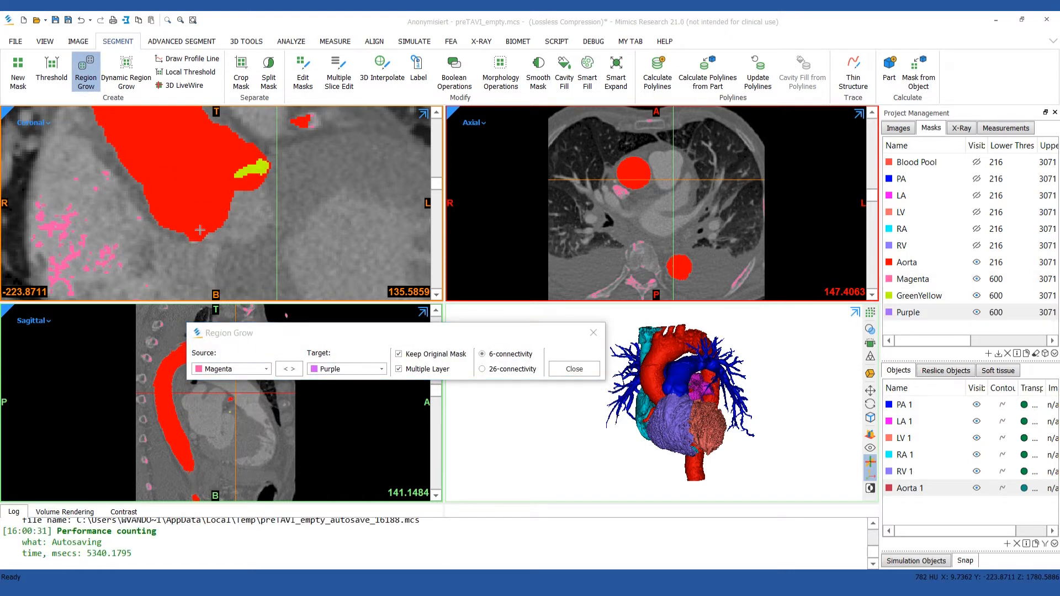
left_click(591, 370)
Rename the GreenYellow mask as Calc1 and the Purple mask as Calc2.
left_click(922, 297)
left_click(925, 297)
type("Calc1")
key("Return")
left_click(919, 311)
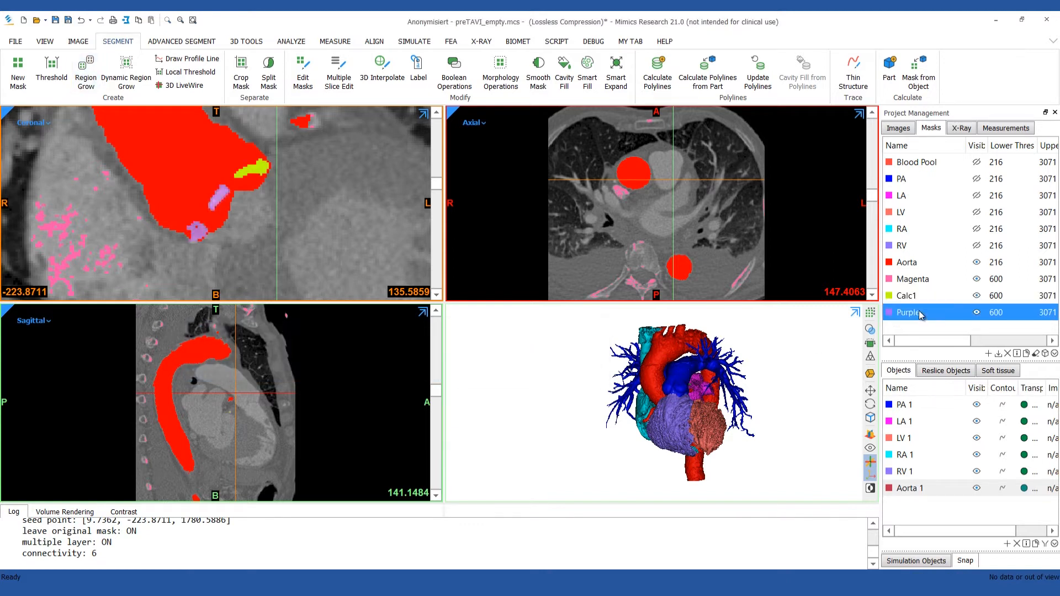
left_click(919, 311)
type("Calc2")
key("Return")
Calculate 3D parts from the Calc1 and Calc2 masks at Optimal quality.
left_click(930, 295, "ctrl")
left_click(1046, 354)
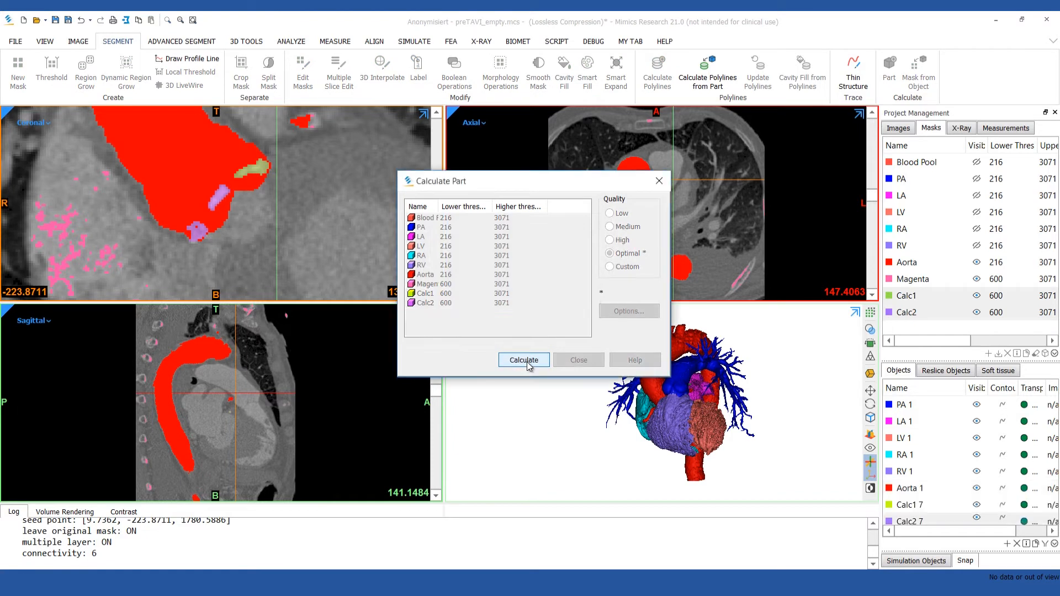
left_click(527, 362)
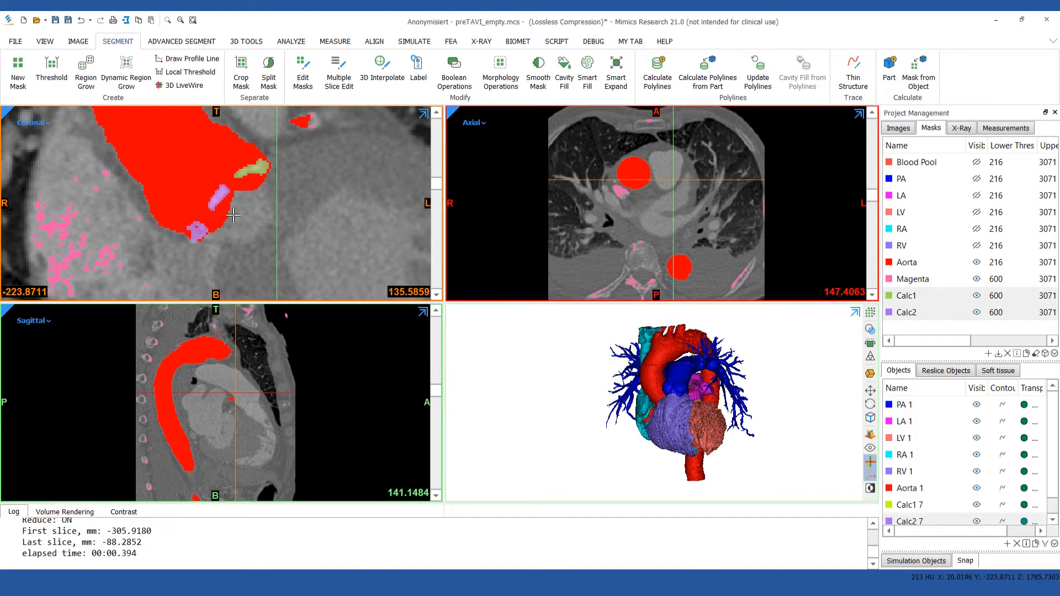
right_click_drag(233, 215, 234, 244, "ctrl")
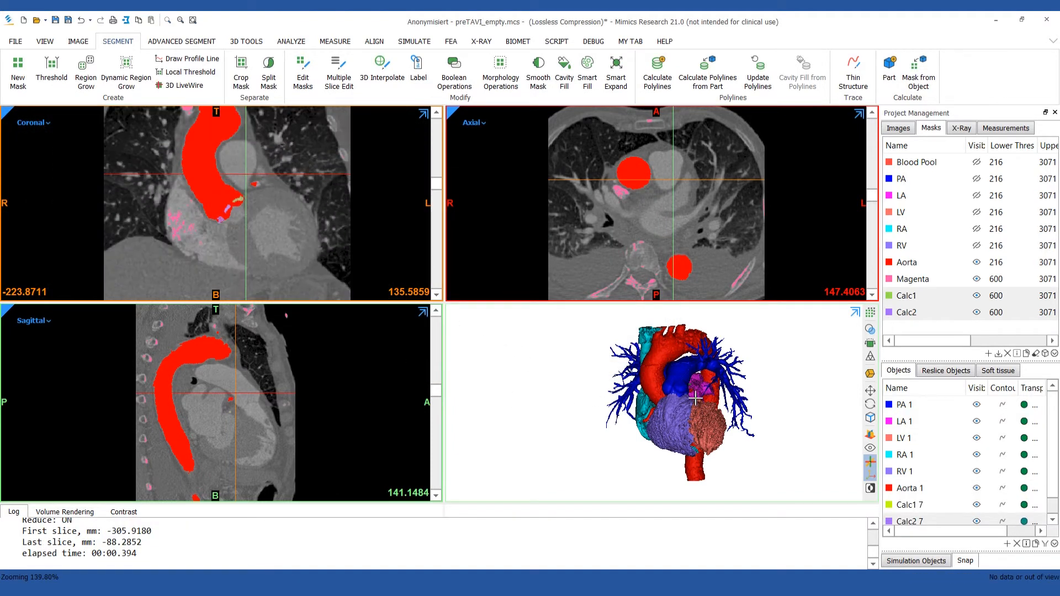
Hide all 3D objects and show only the left atrium, left ventricle, aorta and both calcification parts.
left_click(955, 408)
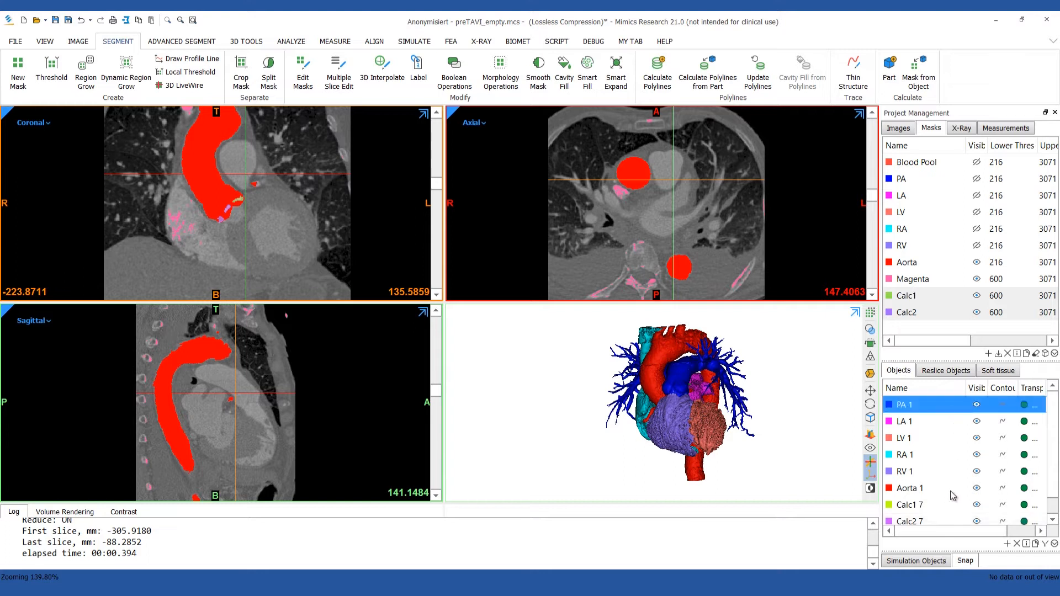
left_click(951, 523, "shift")
left_click(976, 521)
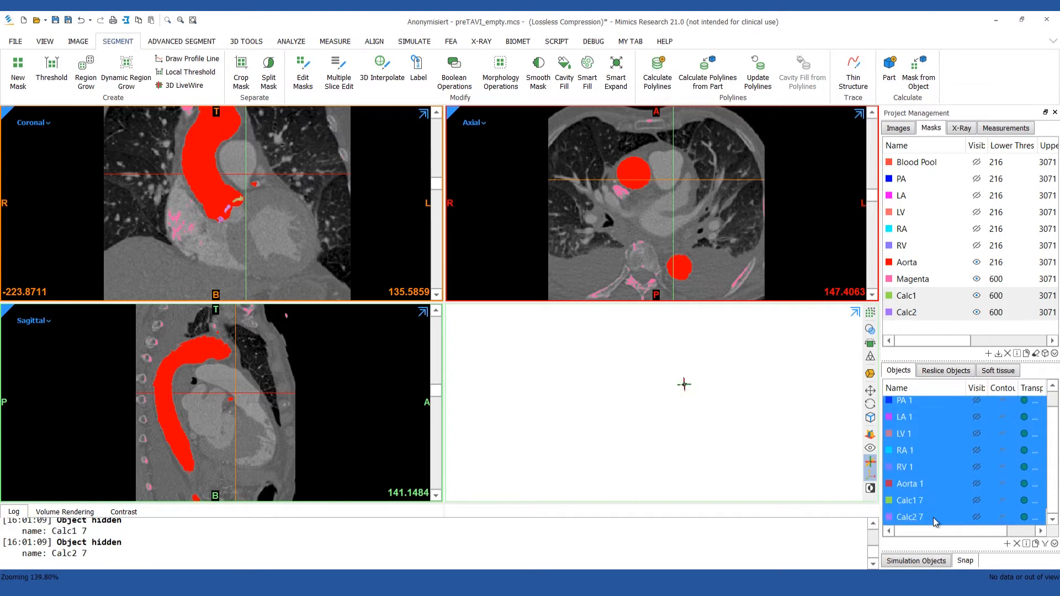
left_click(934, 518)
left_click_drag(970, 519, 956, 483)
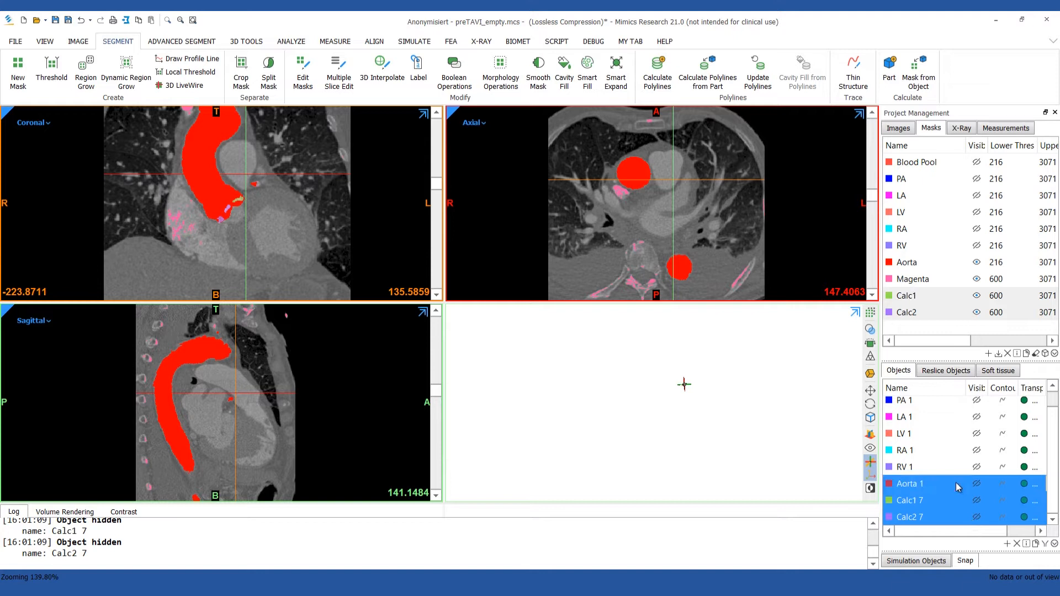
left_click_drag(927, 434, 927, 416, "ctrl")
left_click(977, 433)
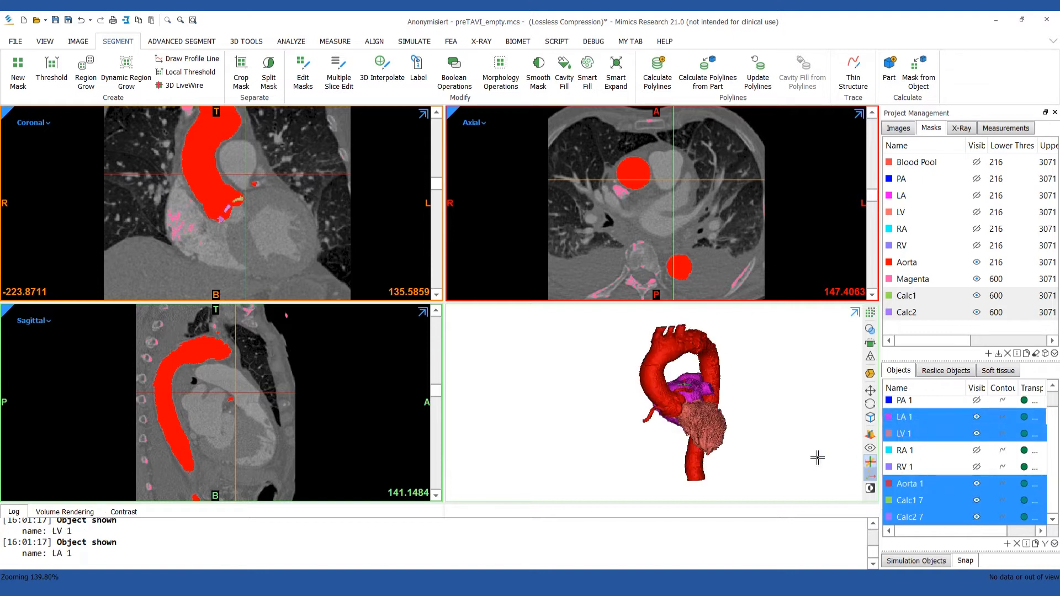
right_click_drag(775, 449, 563, 428)
Hide the LV 1 and LA 1 parts and inspect the aortic root with its calcifications in 3D.
left_click(977, 433)
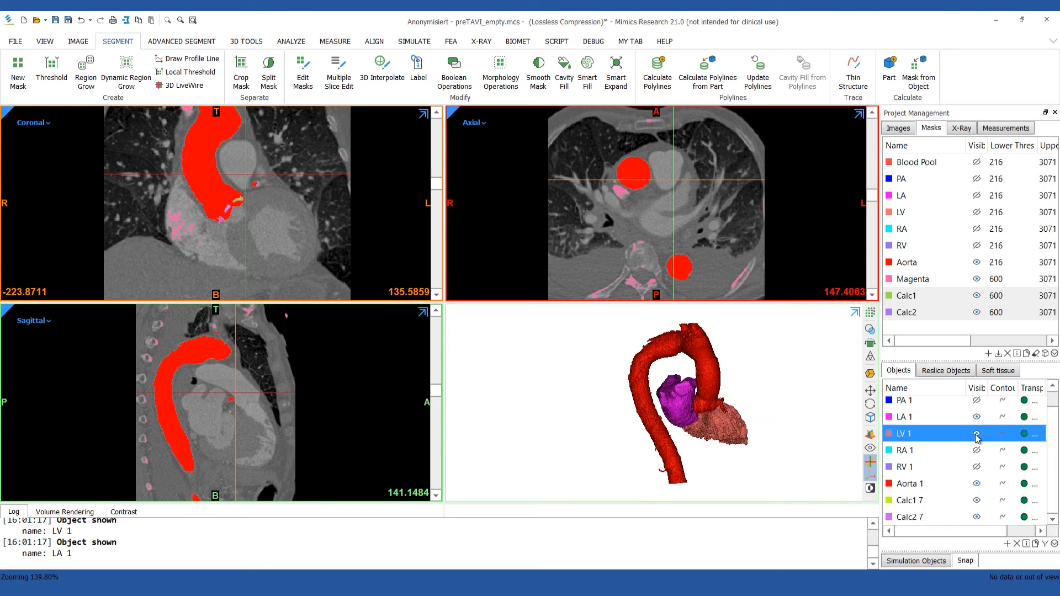
left_click(976, 416)
right_click_drag(802, 436, 652, 407)
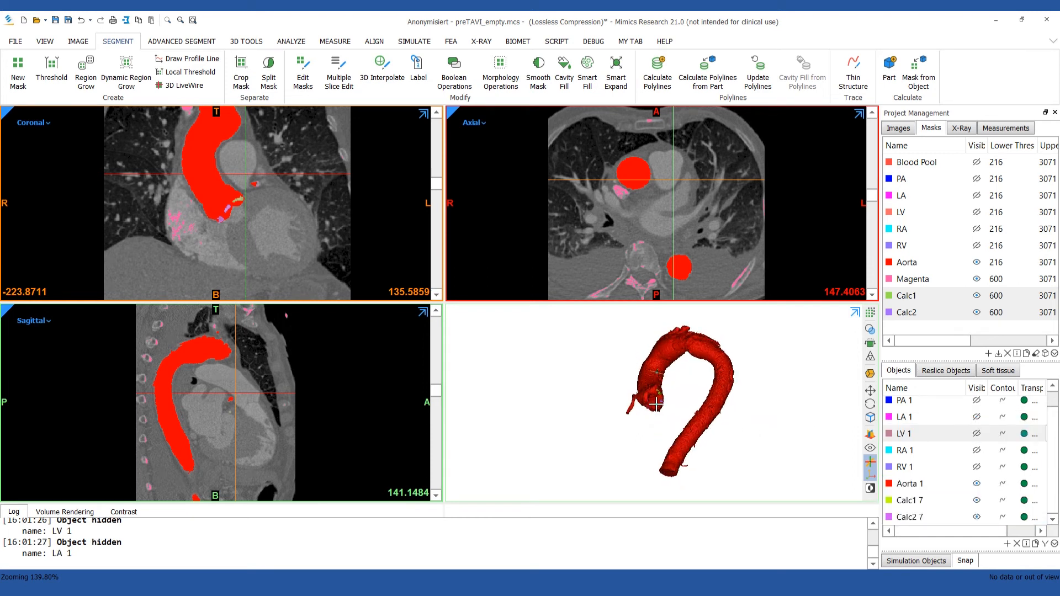
scroll(656, 405, "up", 5)
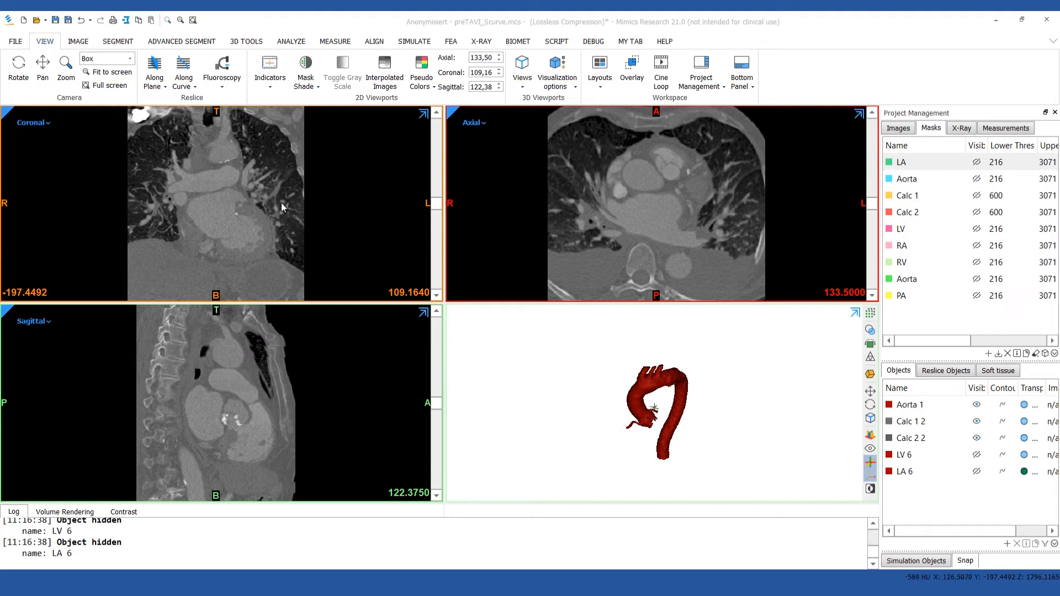
Create a reslice along plane in the preTAVI_Scurve project and center its crosshair on the aortic valve in the coronal view.
left_click(155, 78)
left_click(166, 120)
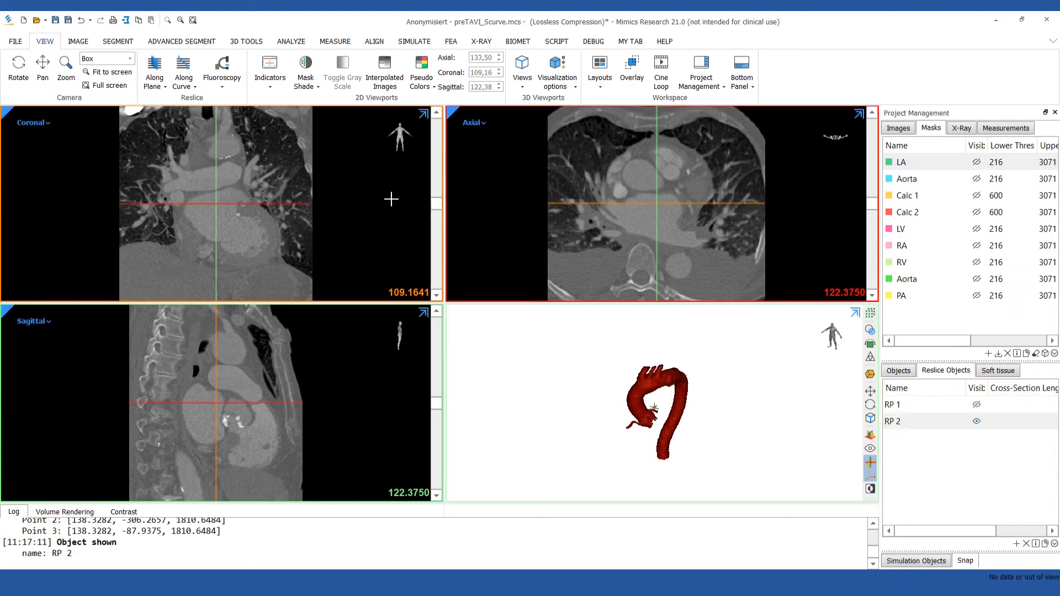
left_click_drag(437, 204, 437, 191)
left_click(216, 215)
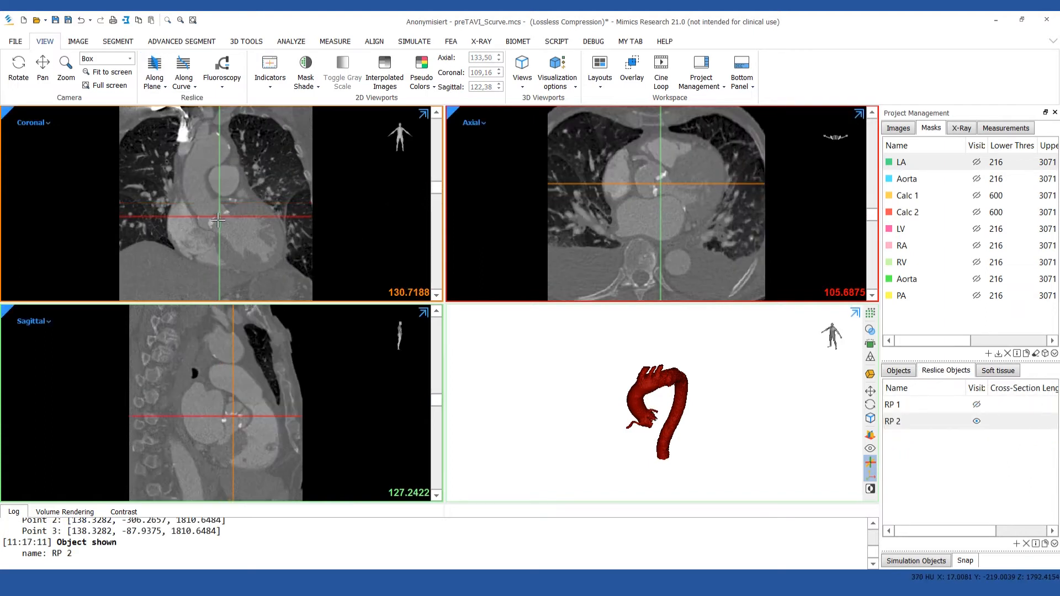
Rotate the reslice axes in the coronal and sagittal views to align the axial plane with the aortic valve, and center the crosshair on it.
left_click_drag(241, 217, 245, 198)
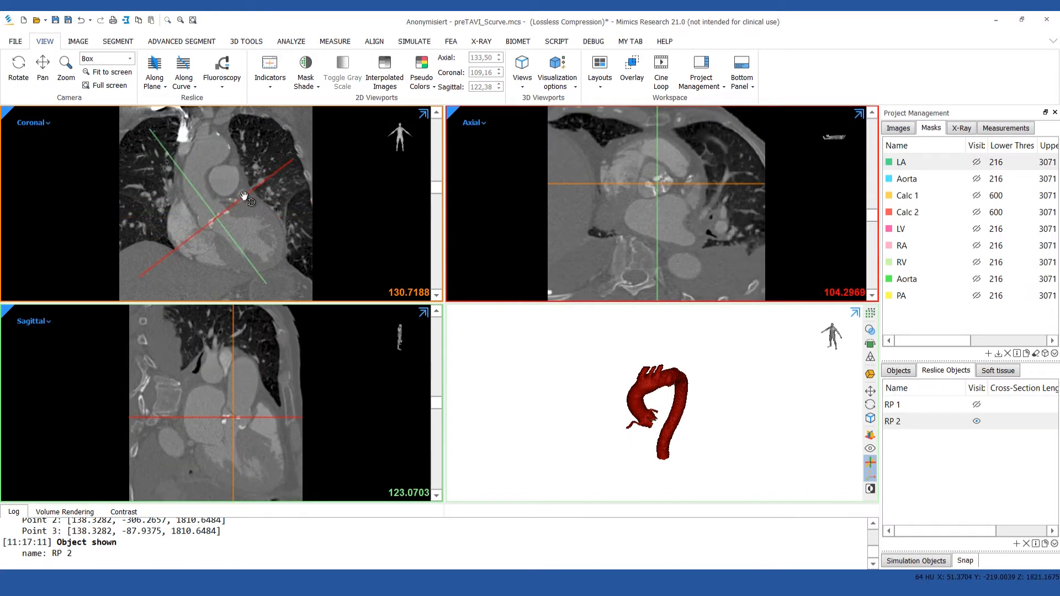
left_click_drag(279, 418, 270, 442)
scroll(262, 410, "down", 1)
scroll(263, 408, "down", 7)
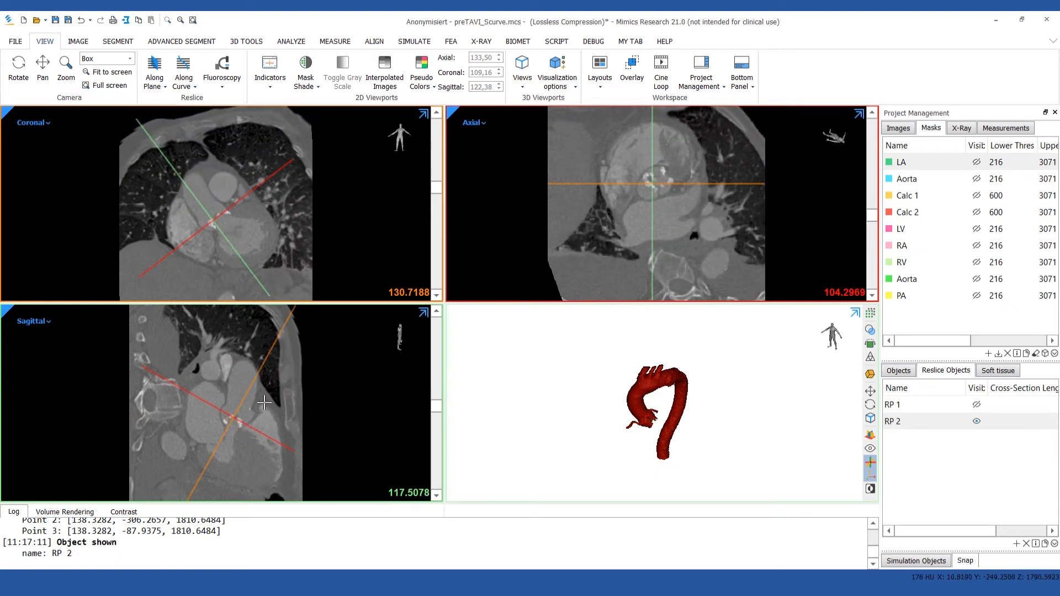
mouse_move(652, 191)
right_mouse_down("ctrl")
mouse_move(665, 162)
mouse_move(669, 177)
right_mouse_up("ctrl")
middle_click_drag(669, 179, 650, 207)
scroll(650, 208, "up", 6)
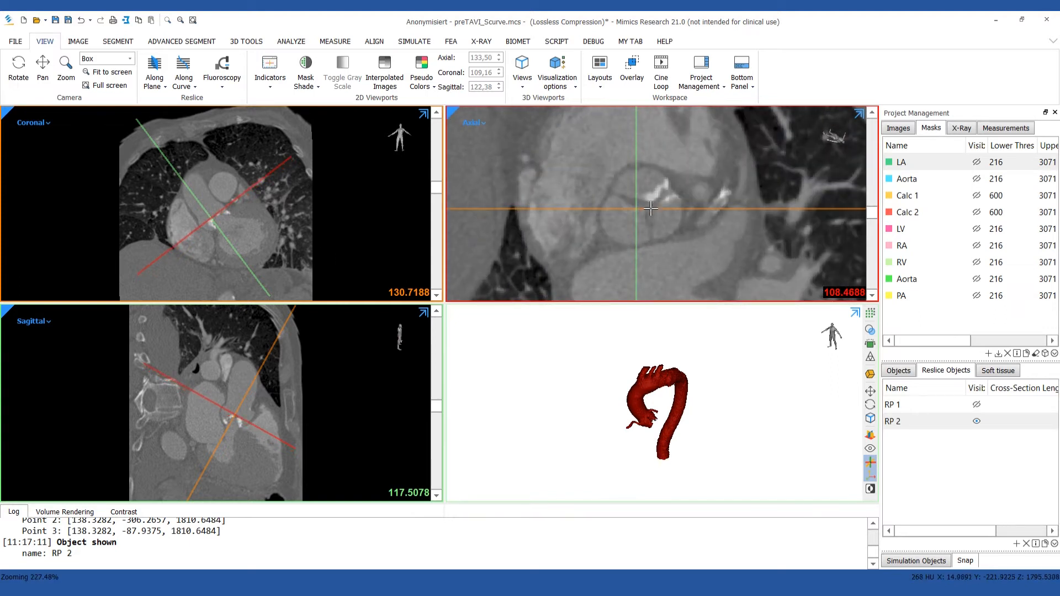
scroll(652, 209, "down", 4)
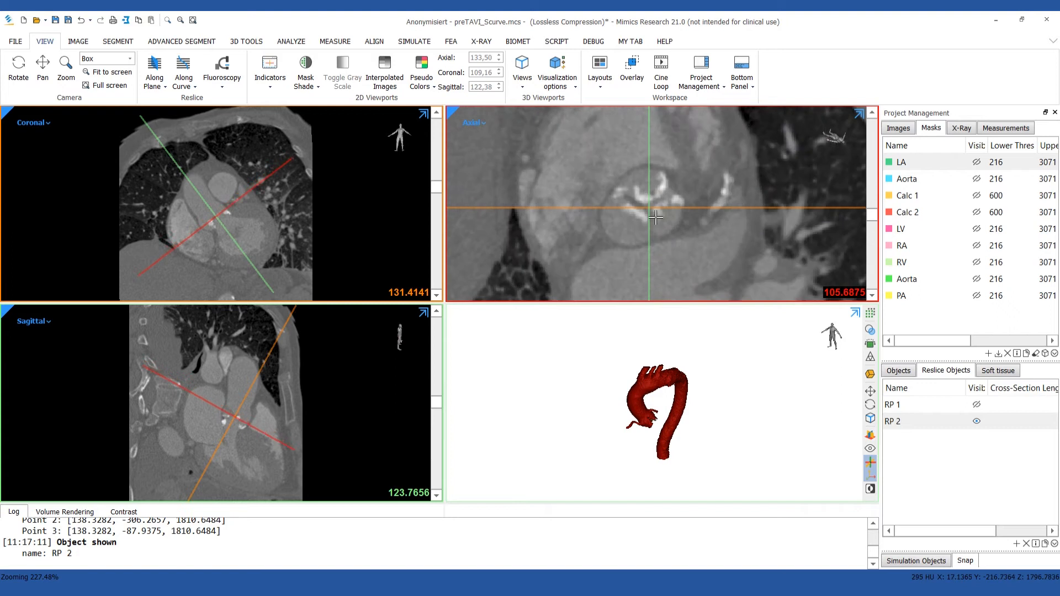
Start creating a plane primitive through 3 points and orient the 3D aorta model to expose the aortic valve cusps.
left_click(289, 41)
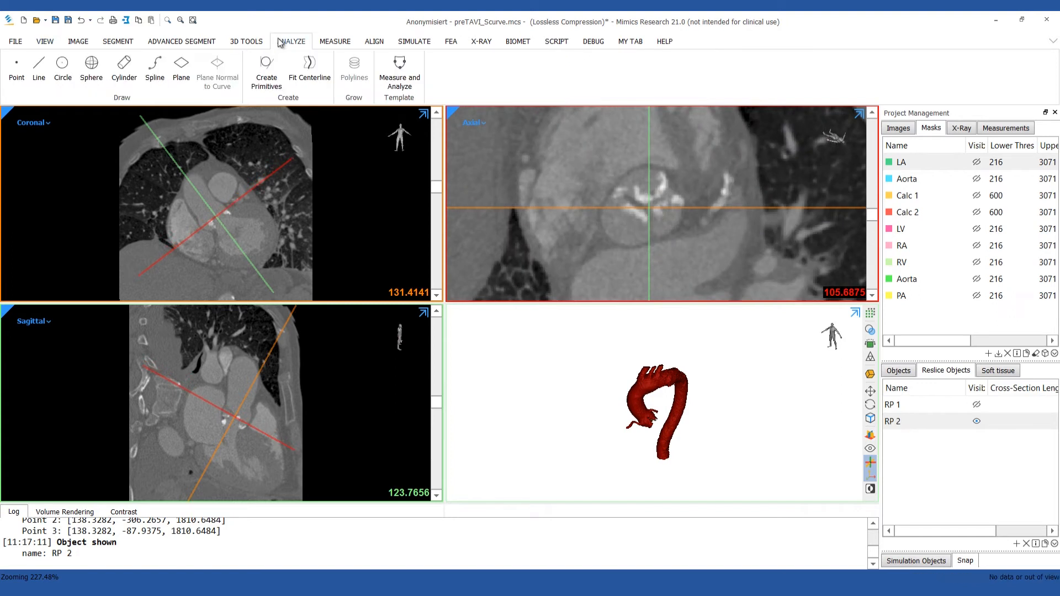
left_click(282, 65)
left_click_drag(512, 185, 336, 192)
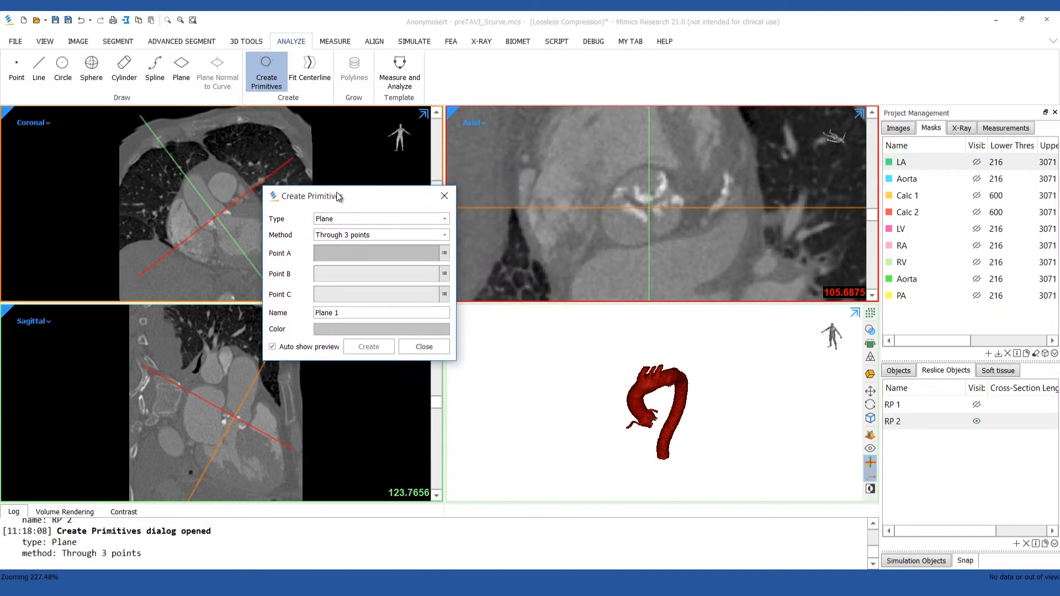
right_click_drag(641, 348, 612, 333)
scroll(641, 407, "up", 10)
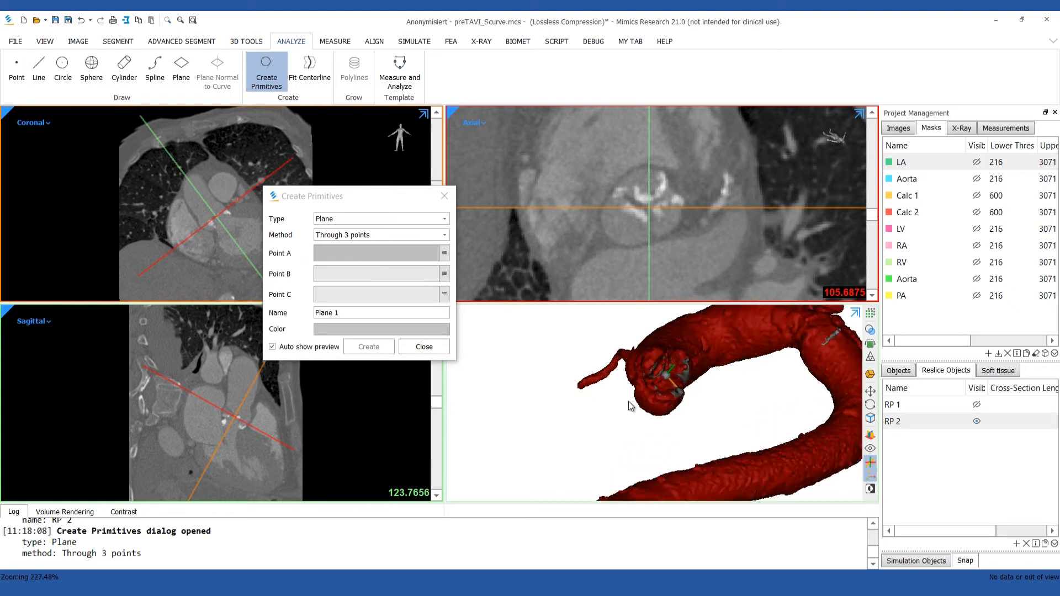
scroll(629, 402, "up", 5)
right_click_drag(723, 404, 669, 372)
scroll(626, 389, "up", 5)
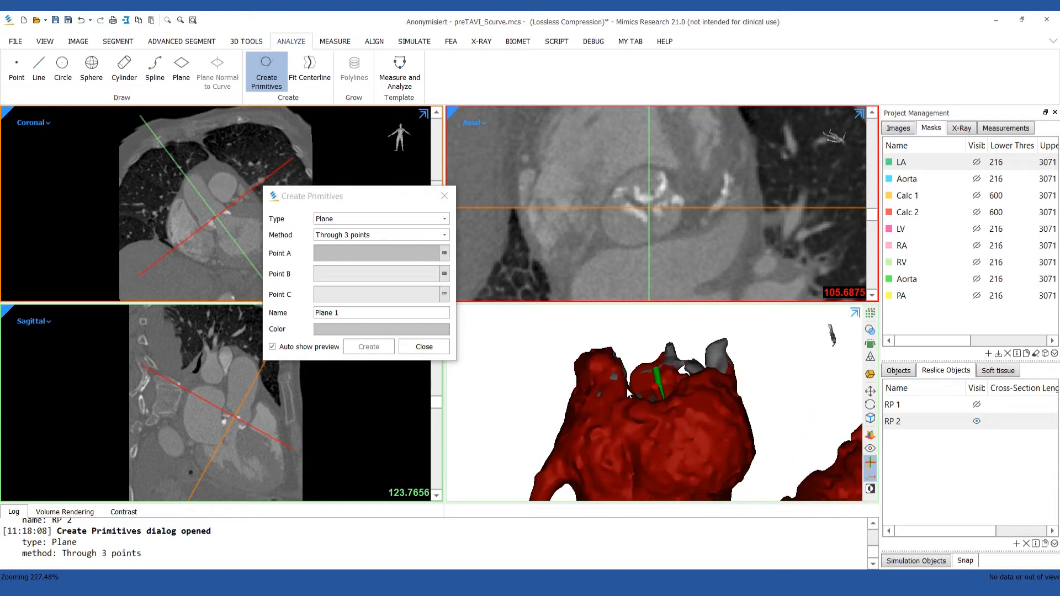
scroll(627, 389, "up", 5)
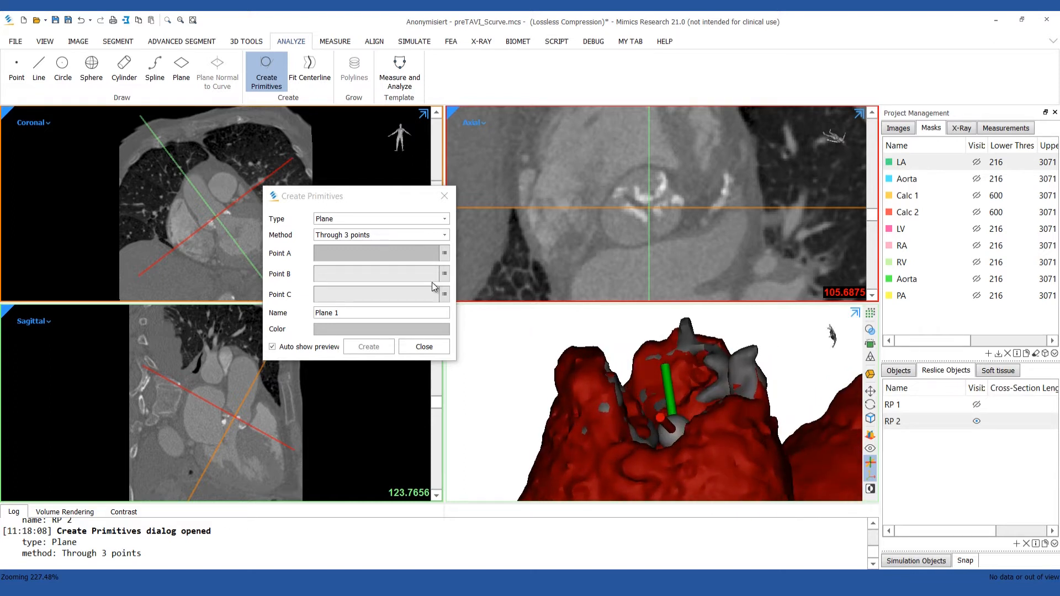
Pick points A, B and C of the plane on the lowest points of the three aortic cusps in 3D.
left_click(379, 254)
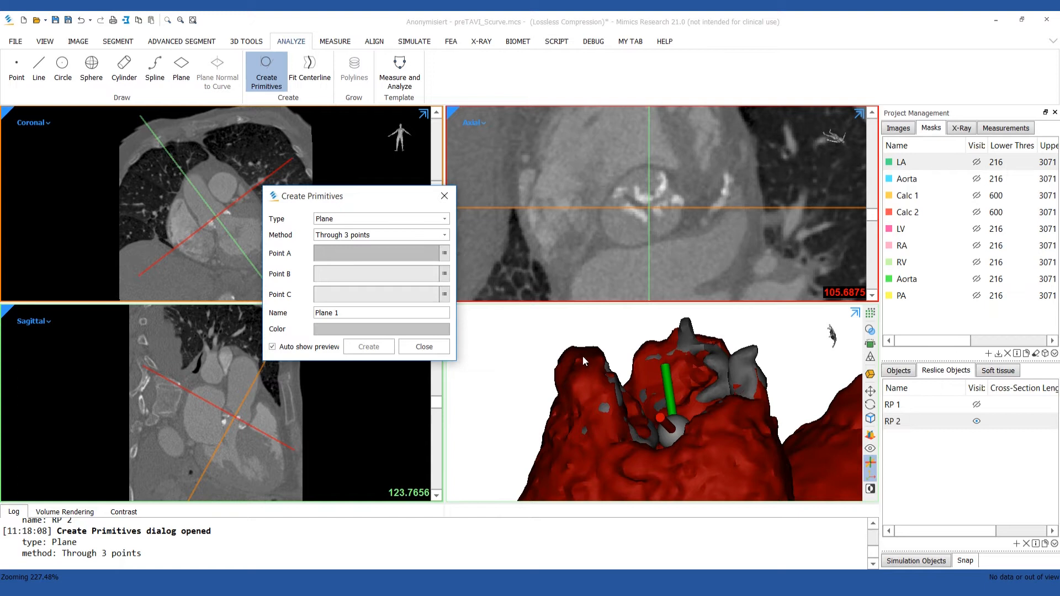
left_click(584, 358)
right_click_drag(638, 395, 602, 366)
left_click(609, 347)
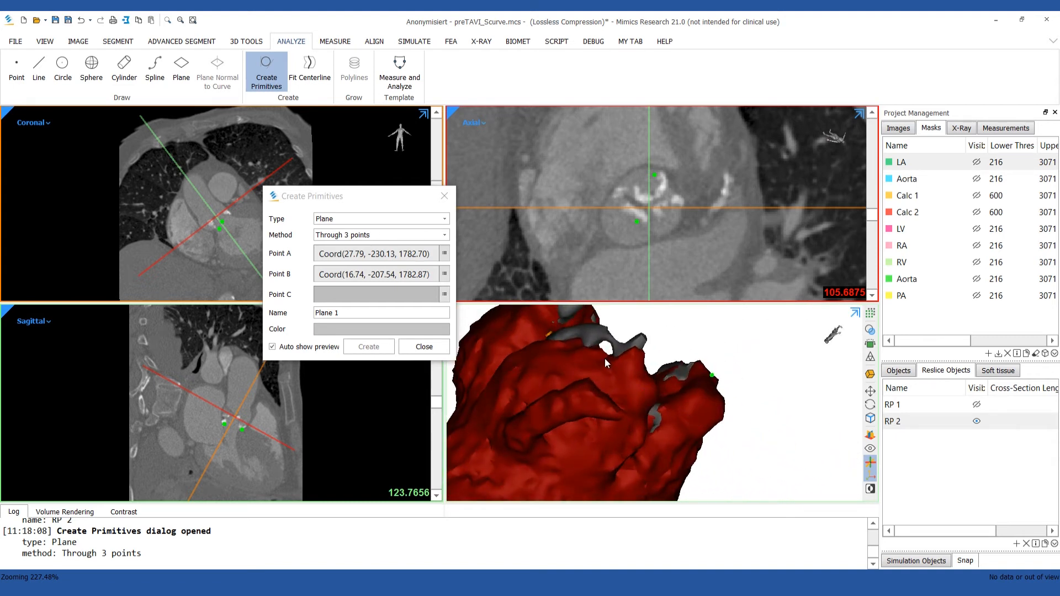
left_click(604, 358)
right_click_drag(718, 419, 607, 388)
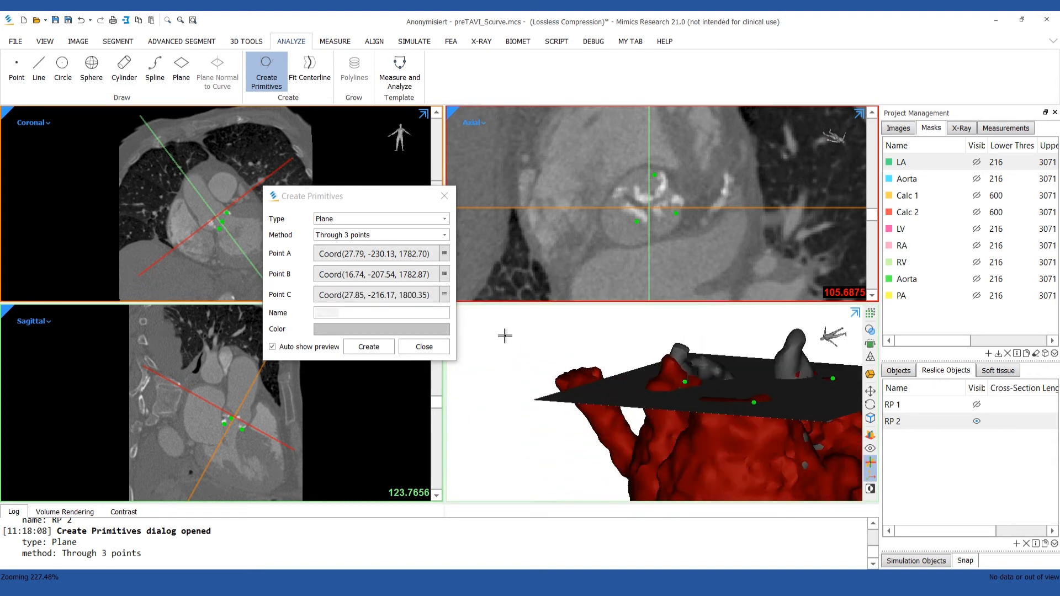
Re-pick point C on the aortic cusp and create the valve plane, then check its orientation on the aorta.
left_click(389, 296)
left_click(671, 369)
right_click_drag(672, 369, 802, 393)
scroll(709, 382, "down", 5)
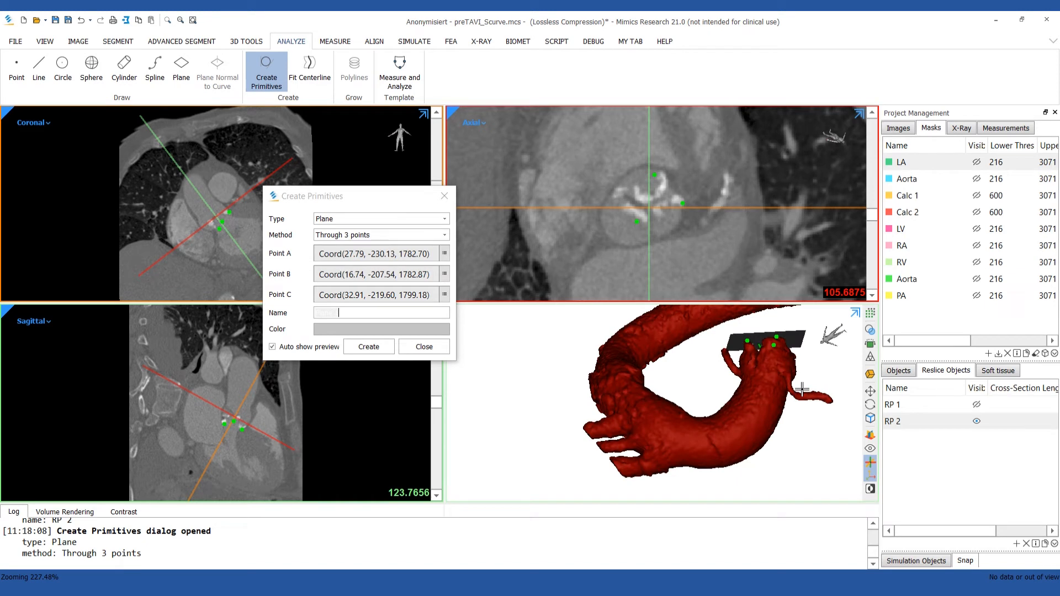
left_click(382, 347)
left_click(418, 347)
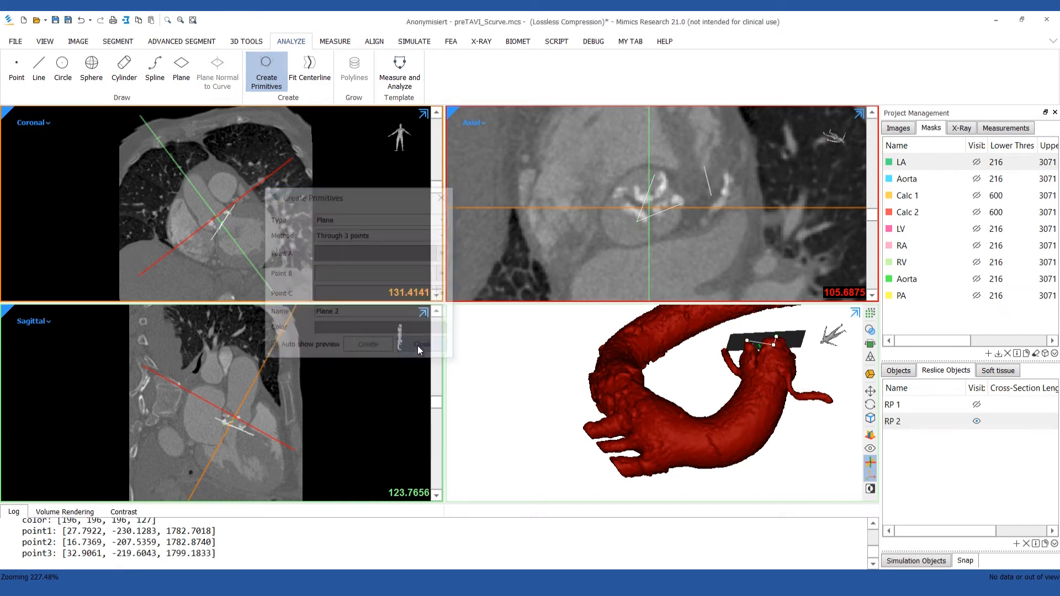
right_click_drag(580, 400, 658, 362)
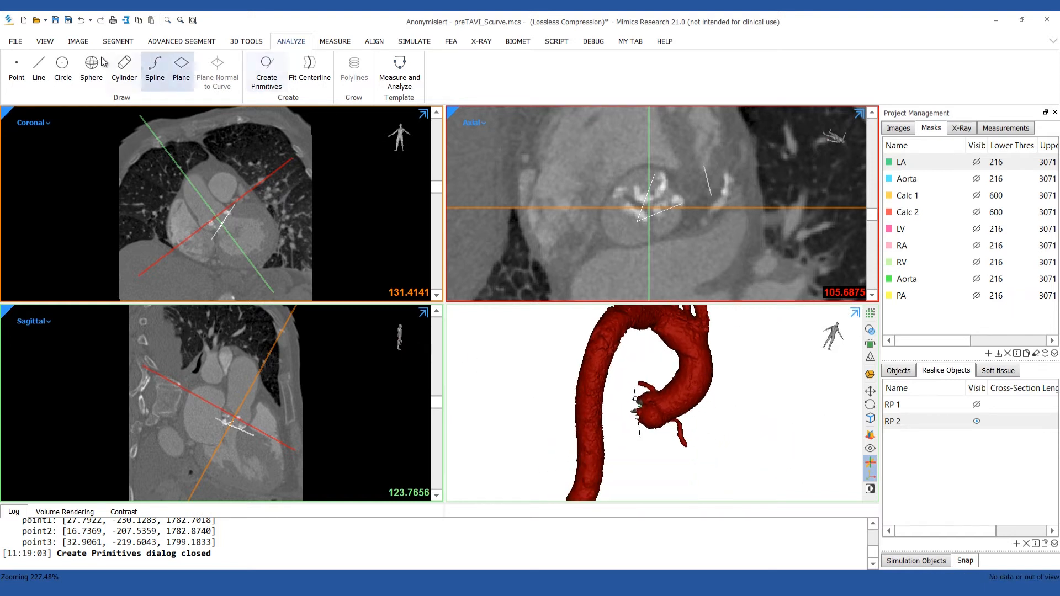
Create a fluoroscopy view and fit the whole aorta with the valve plane into its 3D view.
left_click(45, 41)
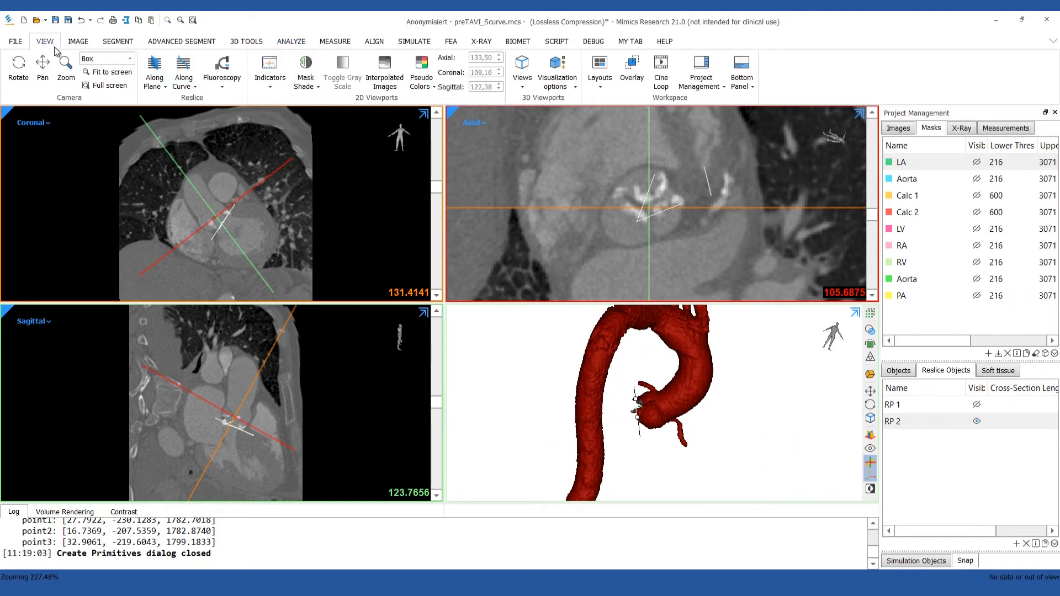
left_click(222, 83)
left_click(235, 101)
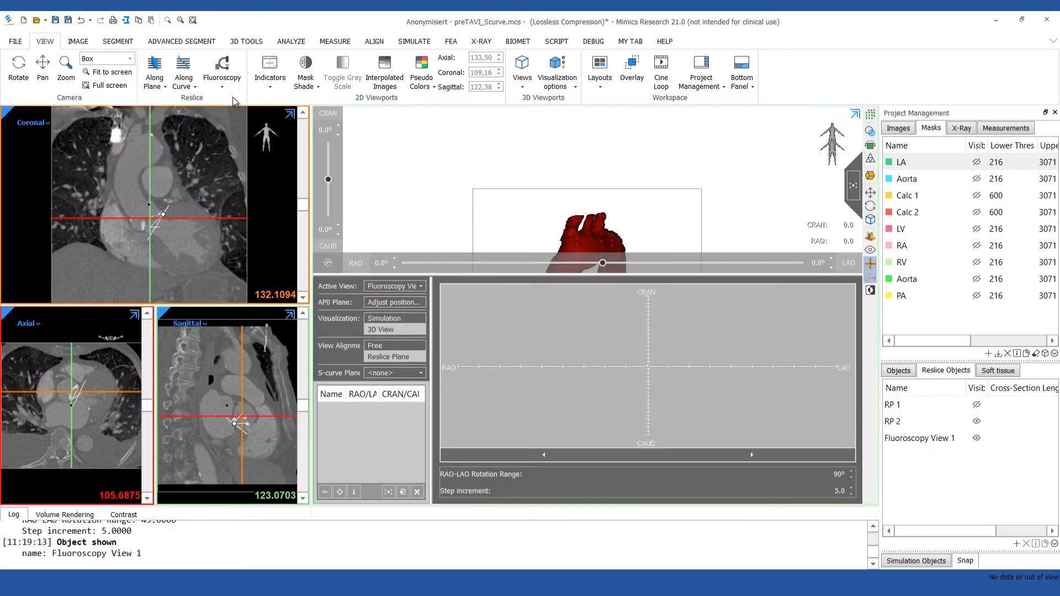
middle_click_drag(596, 218, 594, 139)
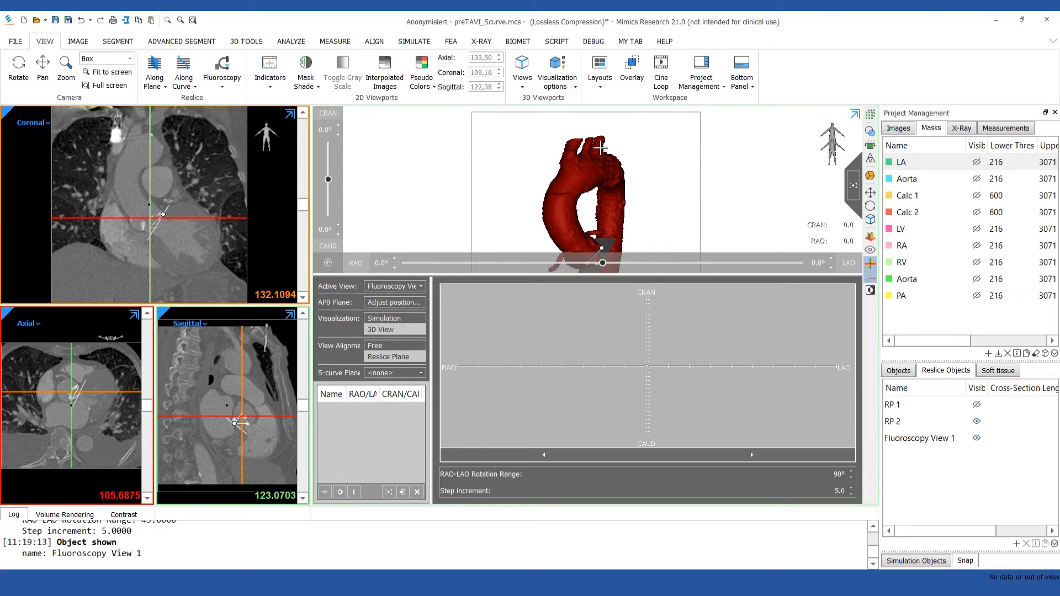
scroll(601, 148, "down", 3)
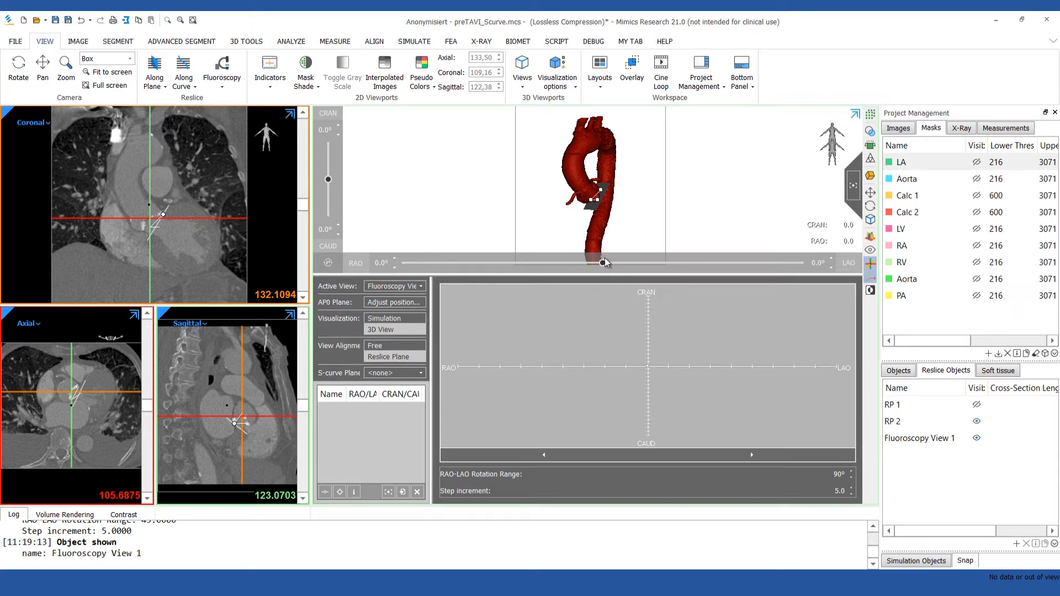
Save two fluoroscopy view angles: LAO 35.8 with CRAN 0.0, and LAO 65.5 with CRAN 61.5.
left_click_drag(603, 263, 682, 263)
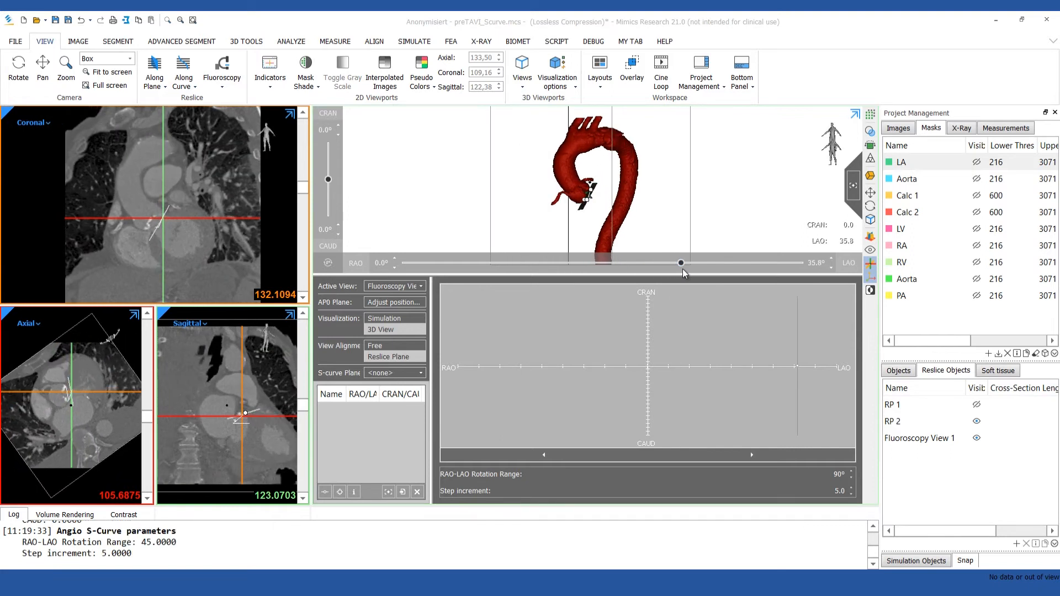
left_click(853, 186)
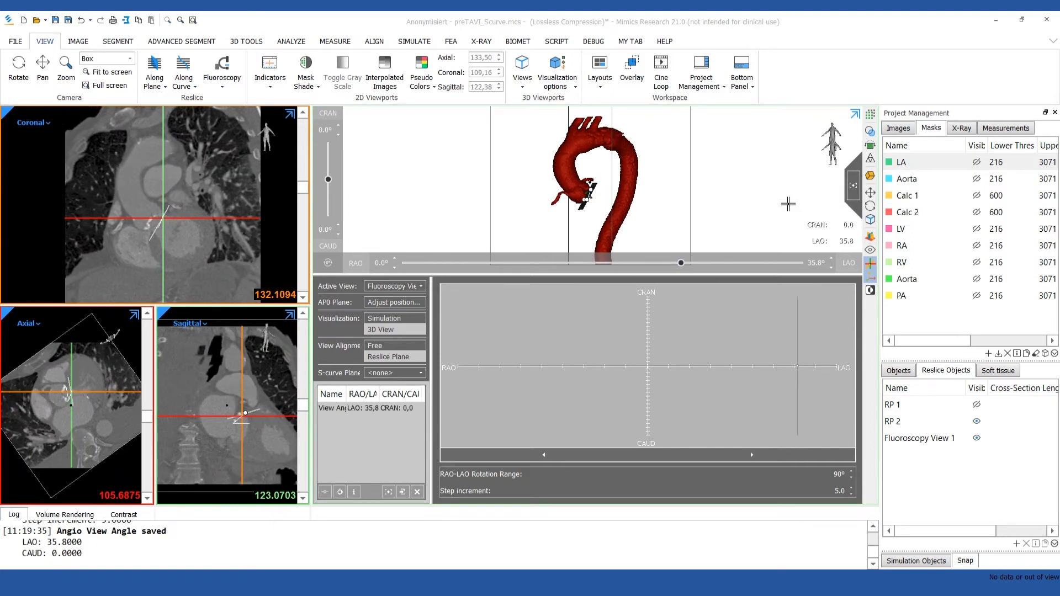
left_click_drag(682, 263, 745, 264)
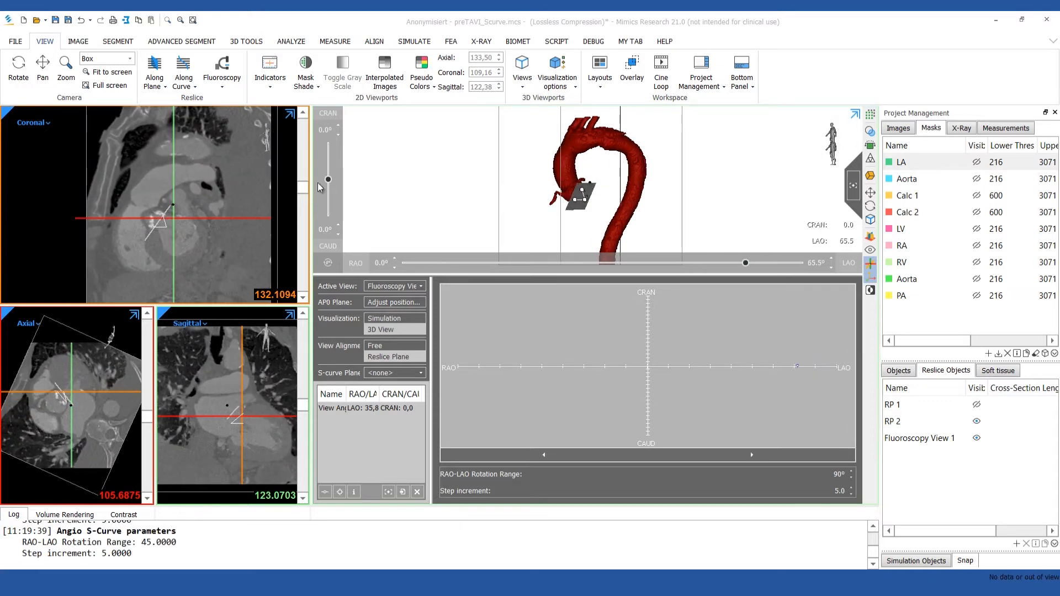
left_click_drag(328, 179, 328, 157)
left_click(853, 186)
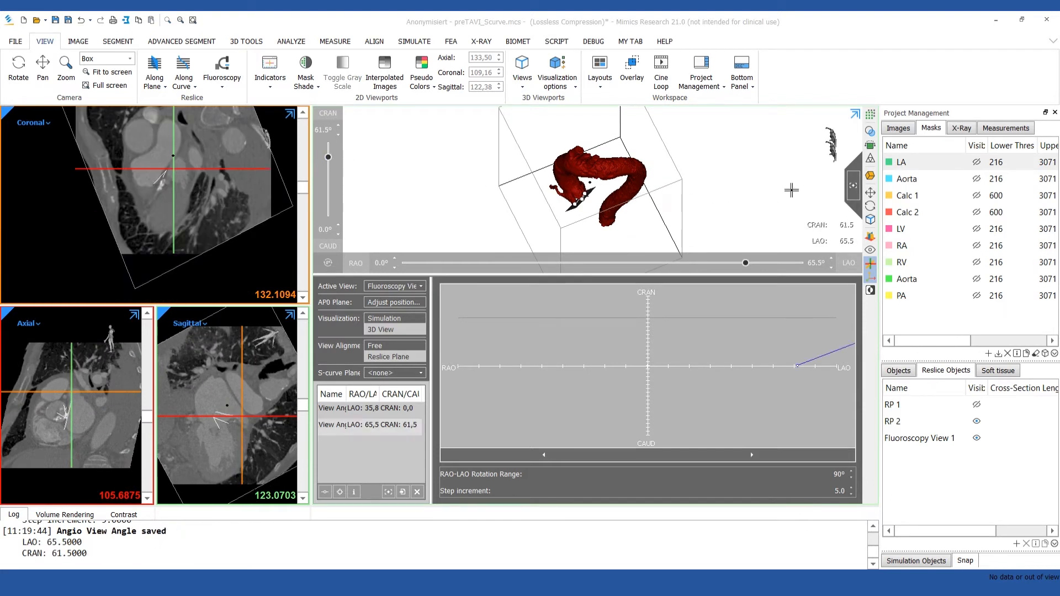
Rotate the model freely and save two more view angles: about LAO 80.7 / CRAN 17.5 and RAO 49.8 / CRAN 0.9.
right_click_drag(713, 207, 684, 132)
left_click(853, 185)
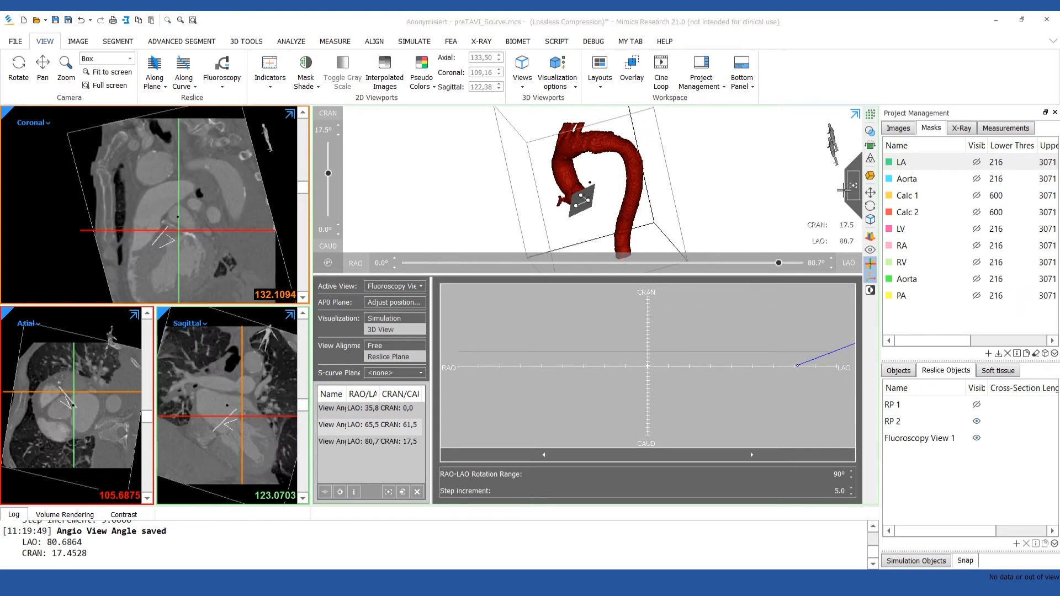
right_click_drag(532, 194, 773, 165)
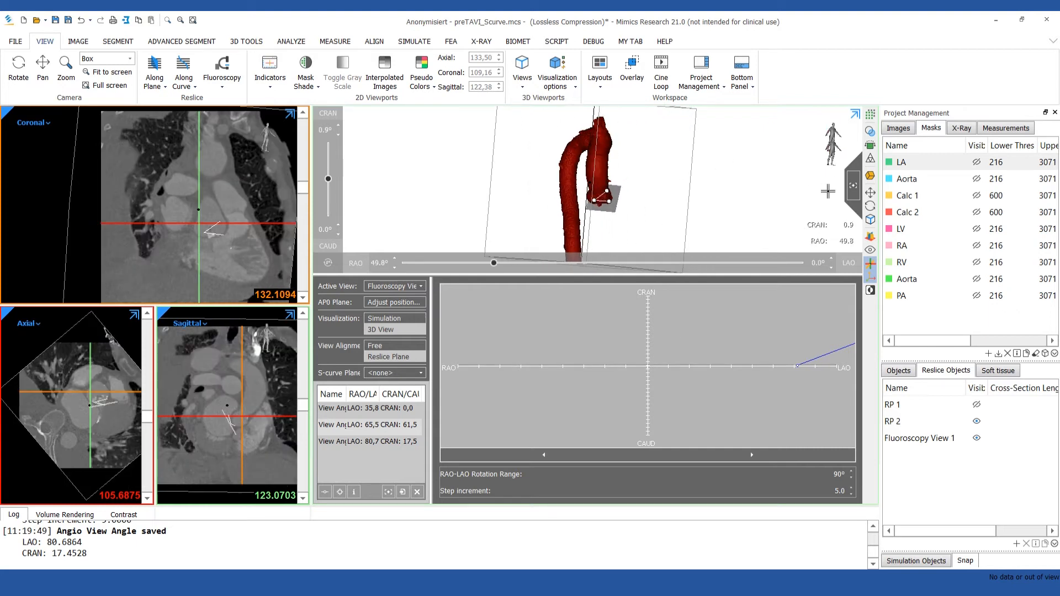
left_click(859, 199)
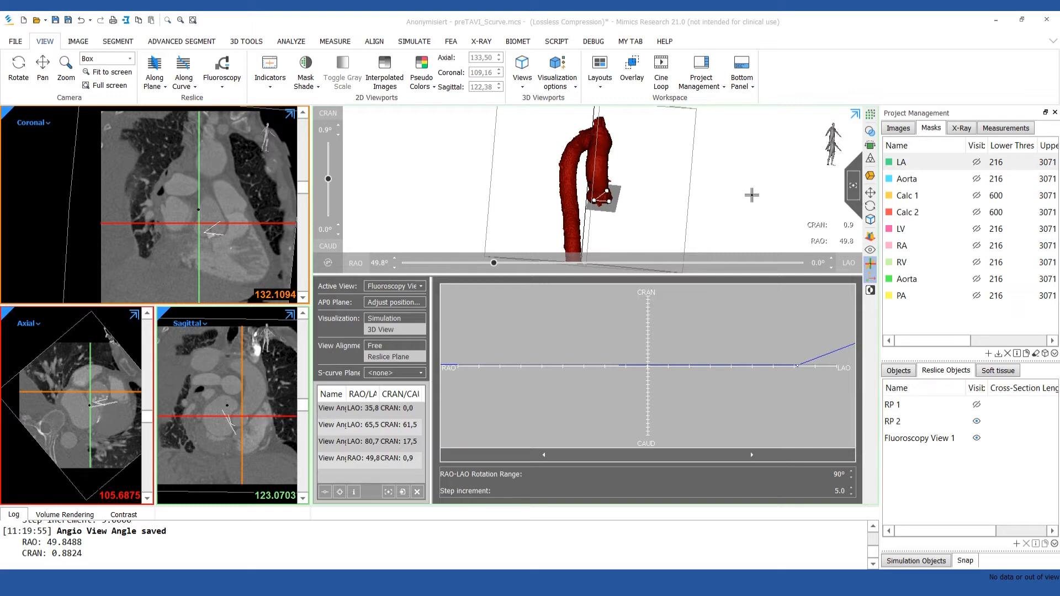
Set Plane 1 as the S-curve plane and view the aortic valve from the curve point at RAO 30.0, CAUD 56.0.
left_click(411, 373)
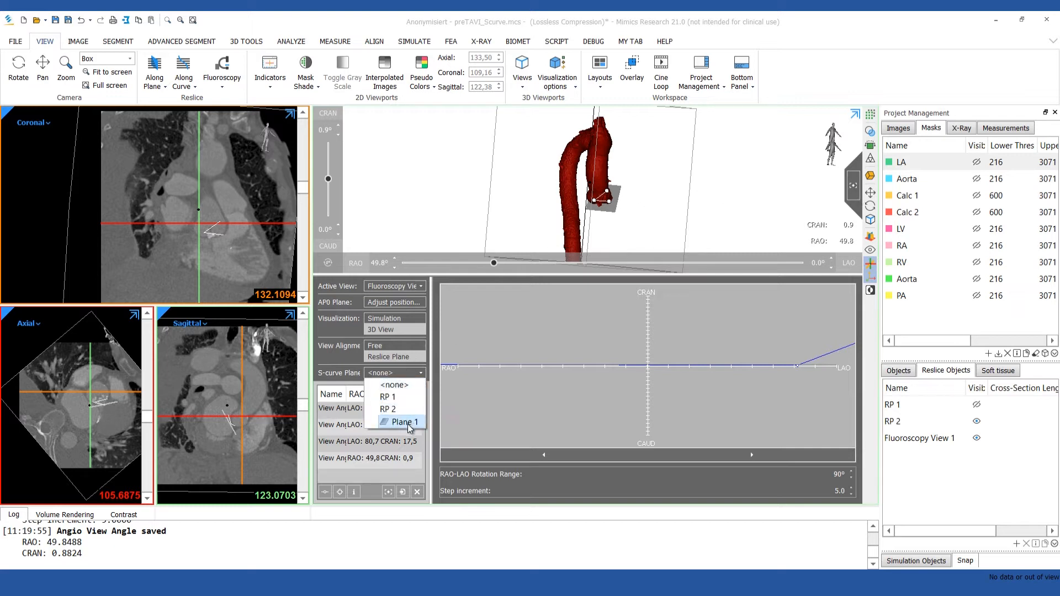
left_click(405, 422)
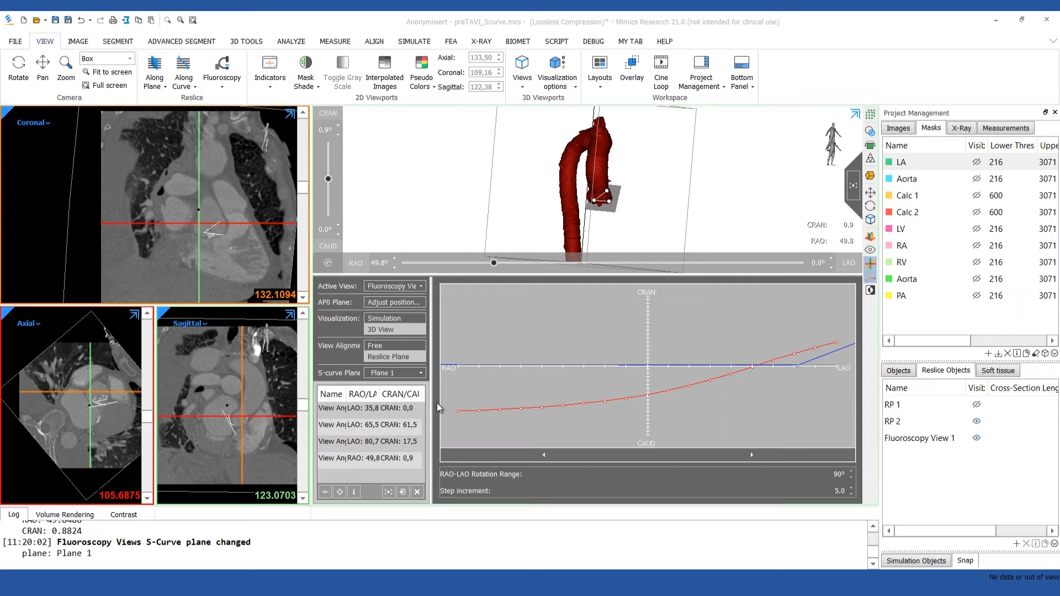
left_click(521, 412)
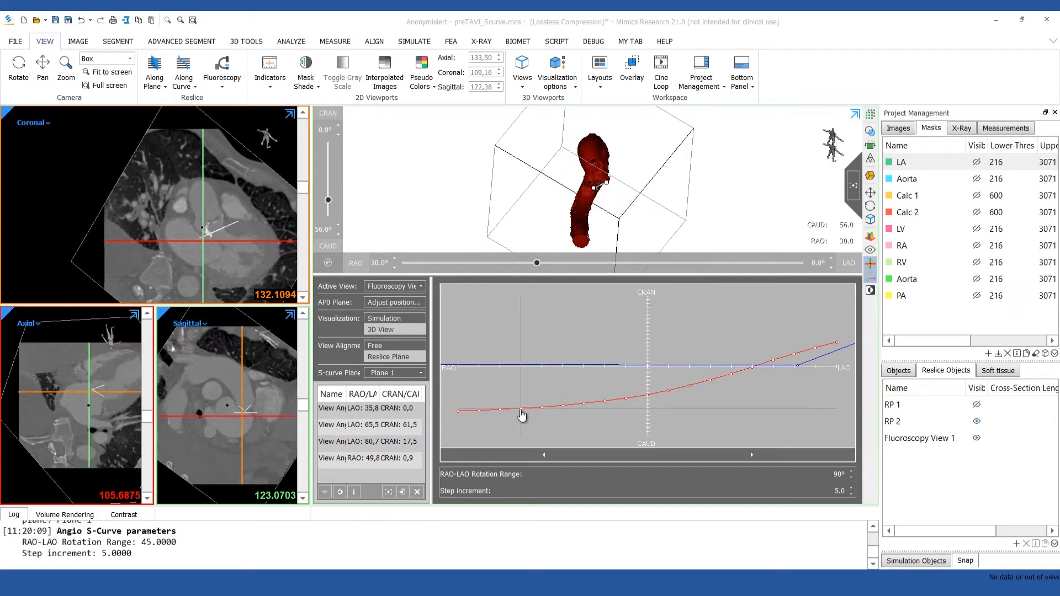
scroll(601, 196, "up", 5)
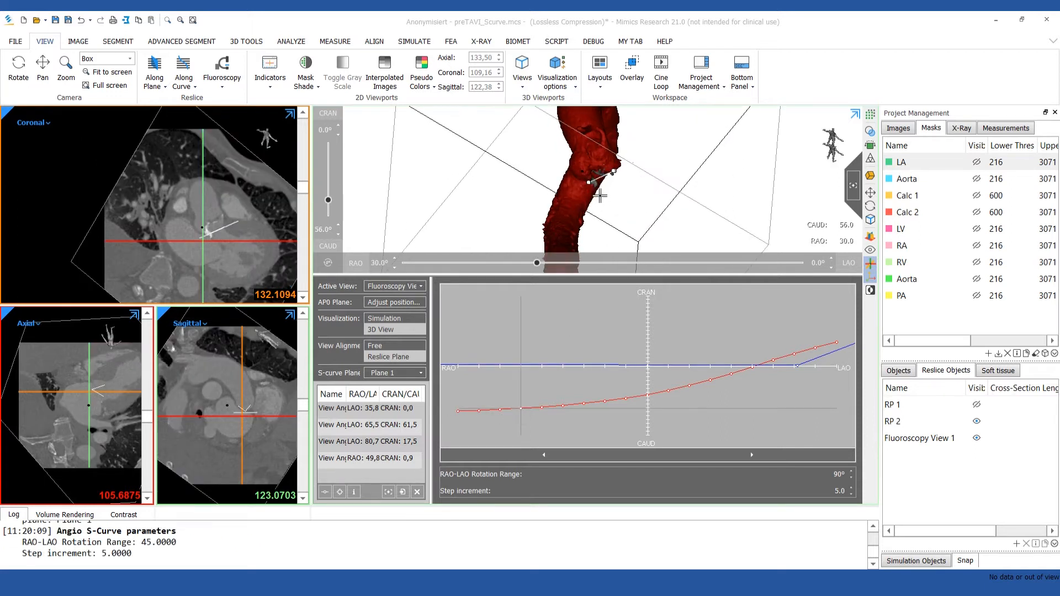
scroll(600, 196, "up", 3)
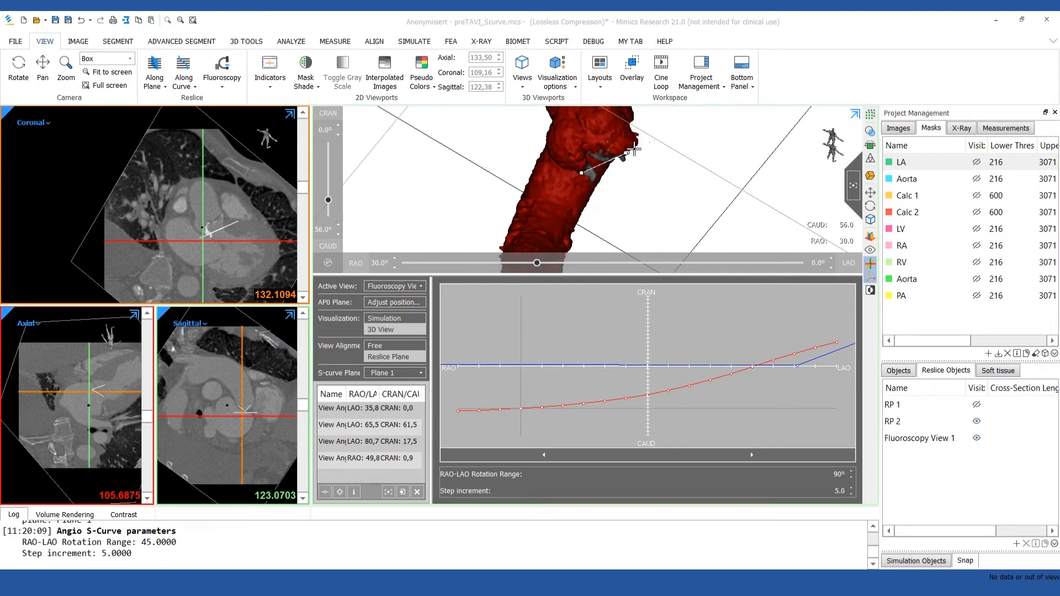
Compare the valve plane's projection at S-curve points RAO 5, LAO 10 and LAO 30 with freely rotated views off the curve.
left_click(625, 400)
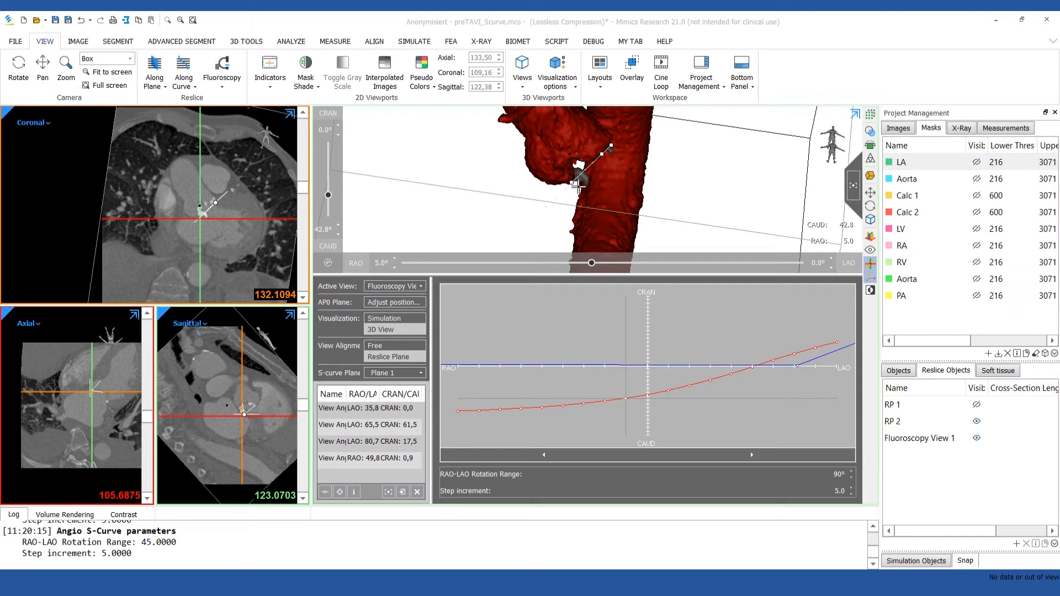
mouse_move(594, 179)
right_mouse_down()
mouse_move(624, 193)
mouse_move(600, 181)
right_mouse_up()
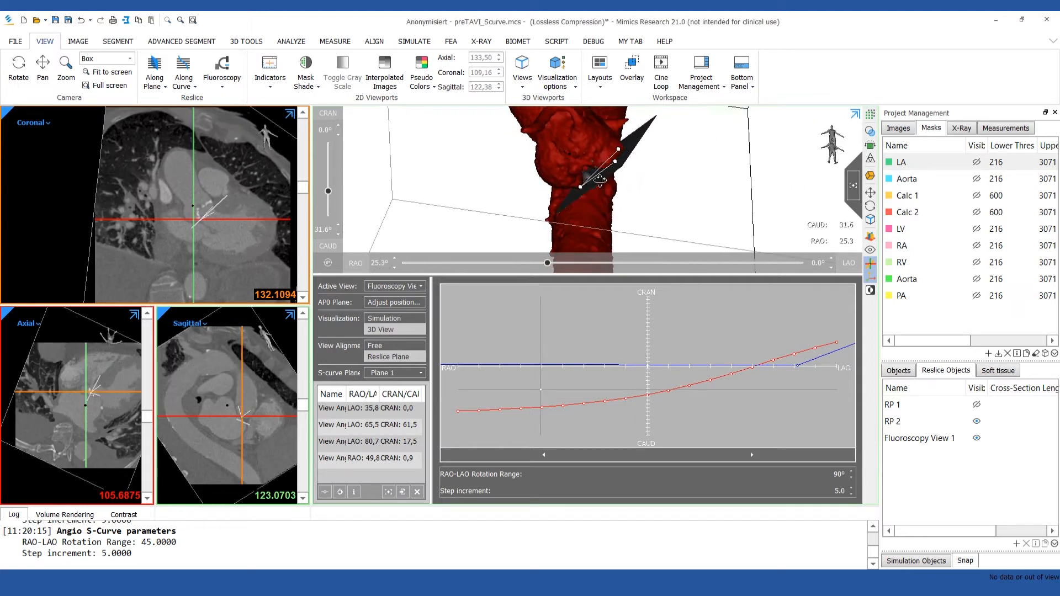
left_click(691, 391)
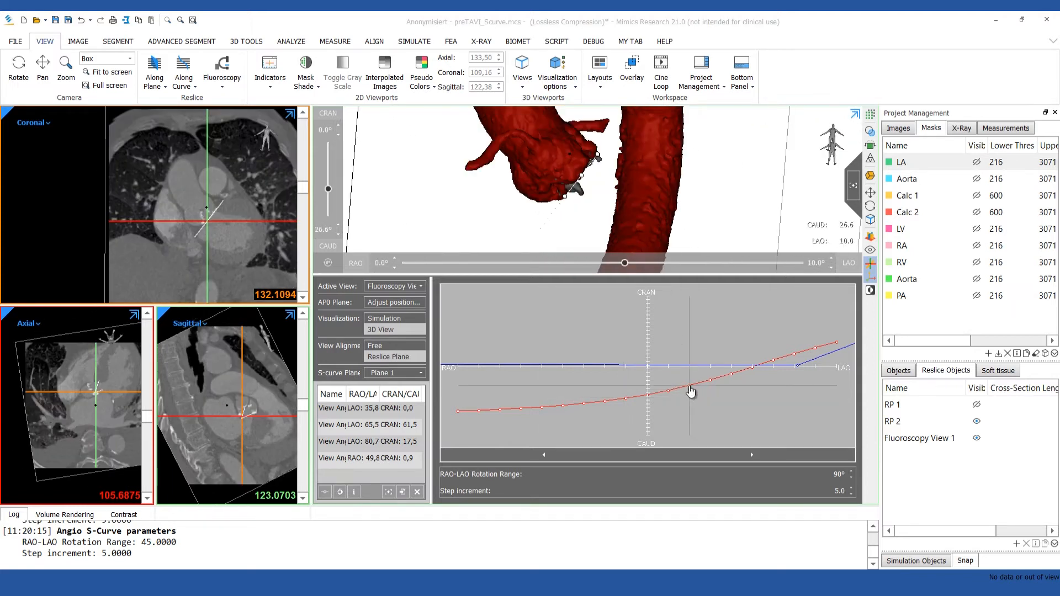
mouse_move(572, 207)
right_mouse_down()
mouse_move(613, 213)
mouse_move(571, 210)
right_mouse_up()
left_click(773, 362)
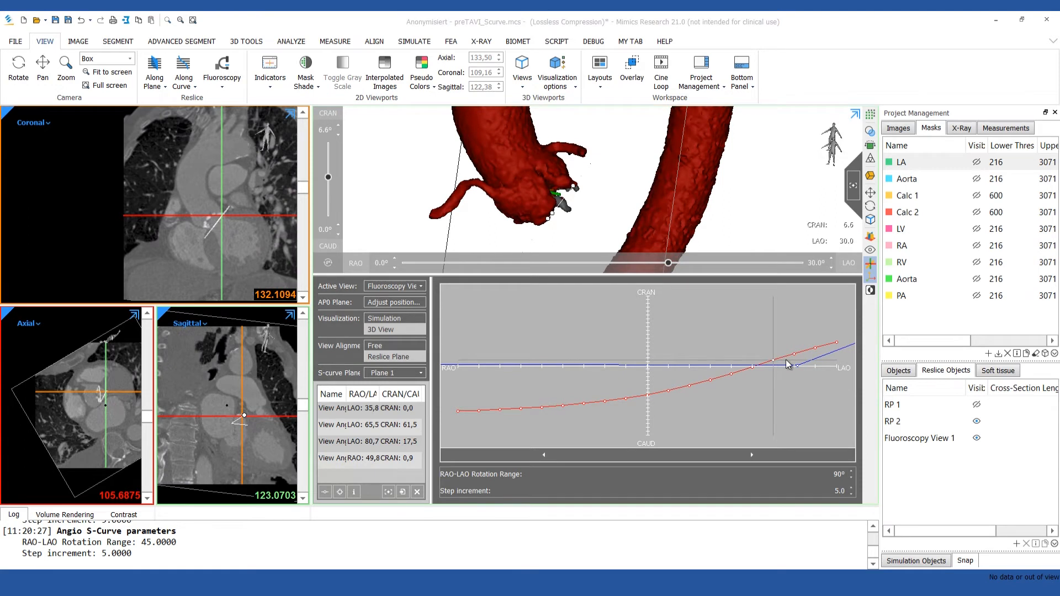
mouse_move(602, 214)
right_mouse_down()
mouse_move(665, 205)
mouse_move(656, 197)
mouse_move(674, 205)
right_mouse_up()
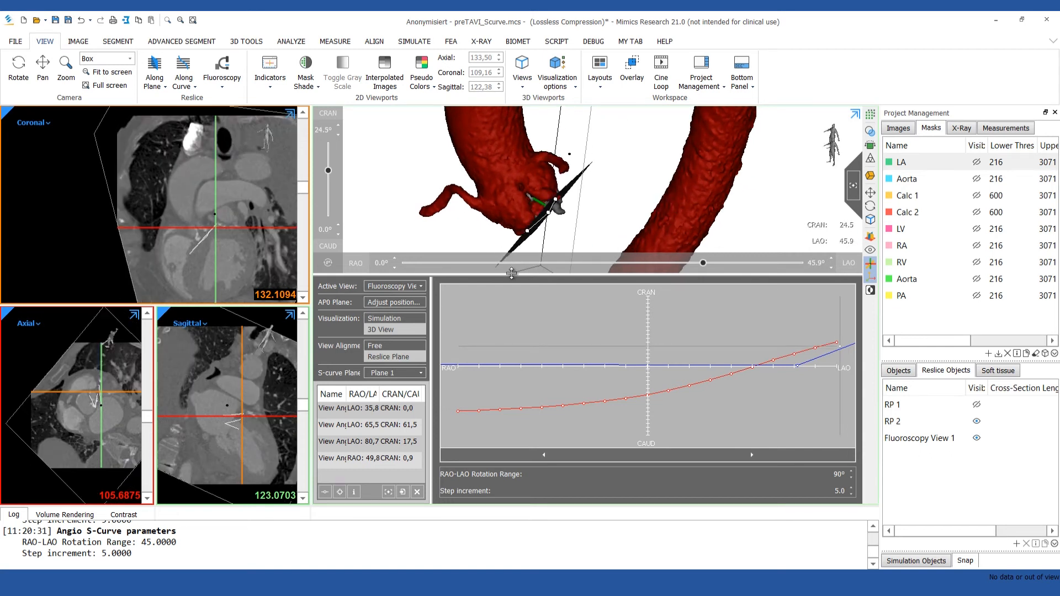
Switch the fluoroscopy visualization to Simulation and include the aorta part in the simulated contrast image.
left_click(382, 318)
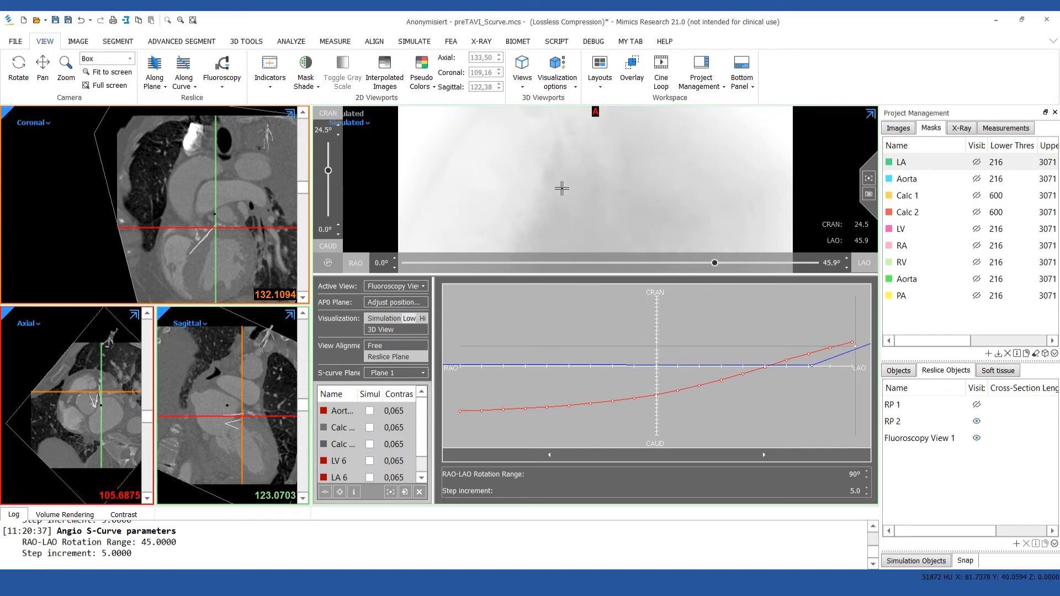
right_click_drag(560, 223, 562, 238, "ctrl")
middle_click_drag(561, 238, 545, 113)
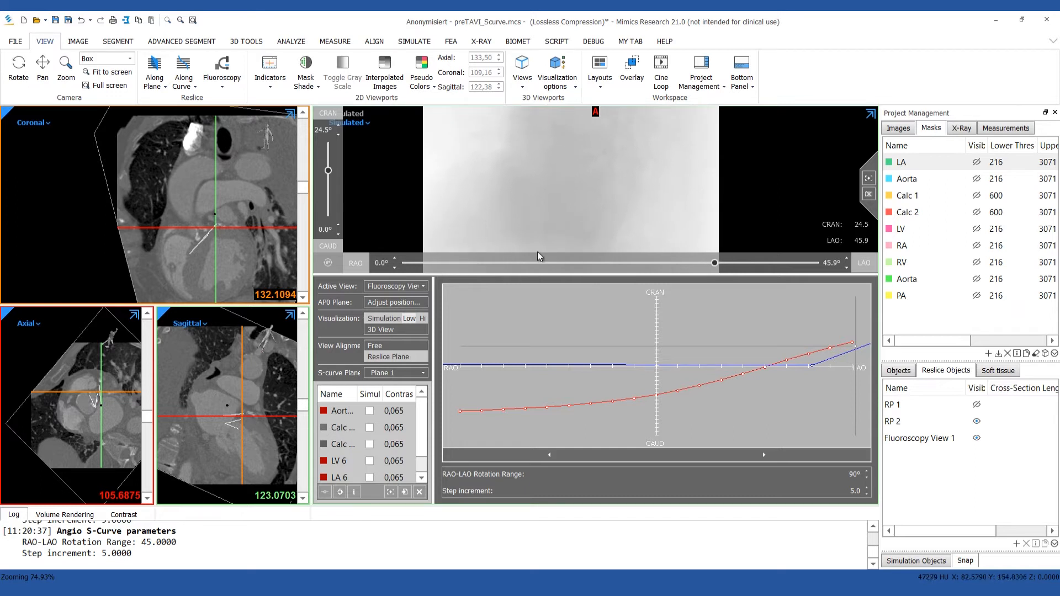
left_click(370, 411)
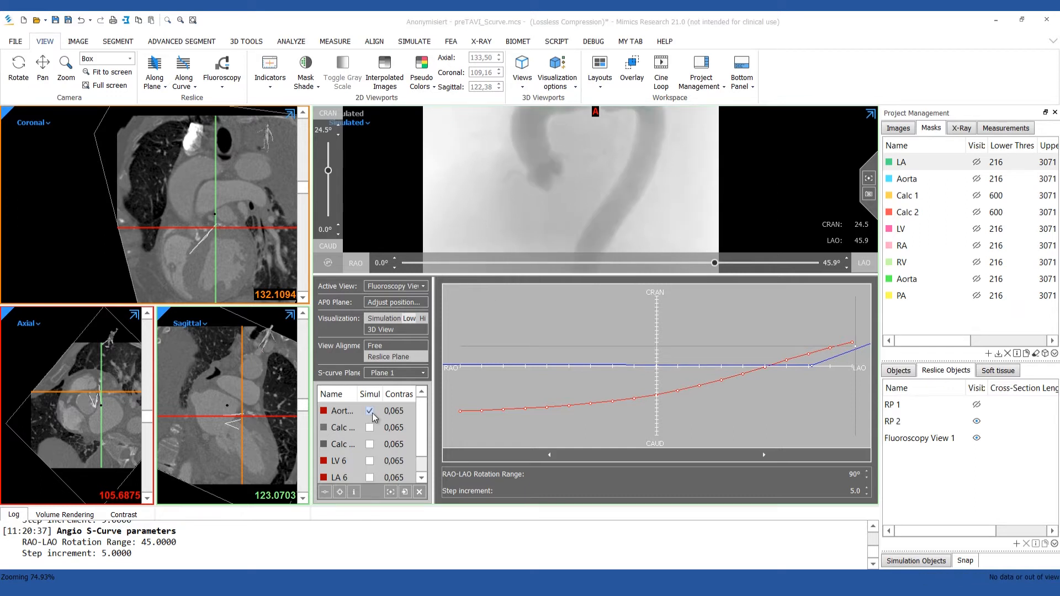
Set the contrast value of the aorta part to 0,050 in the fluoroscopy simulation.
right_click_drag(602, 132, 602, 161, "ctrl")
middle_click_drag(601, 161, 596, 193)
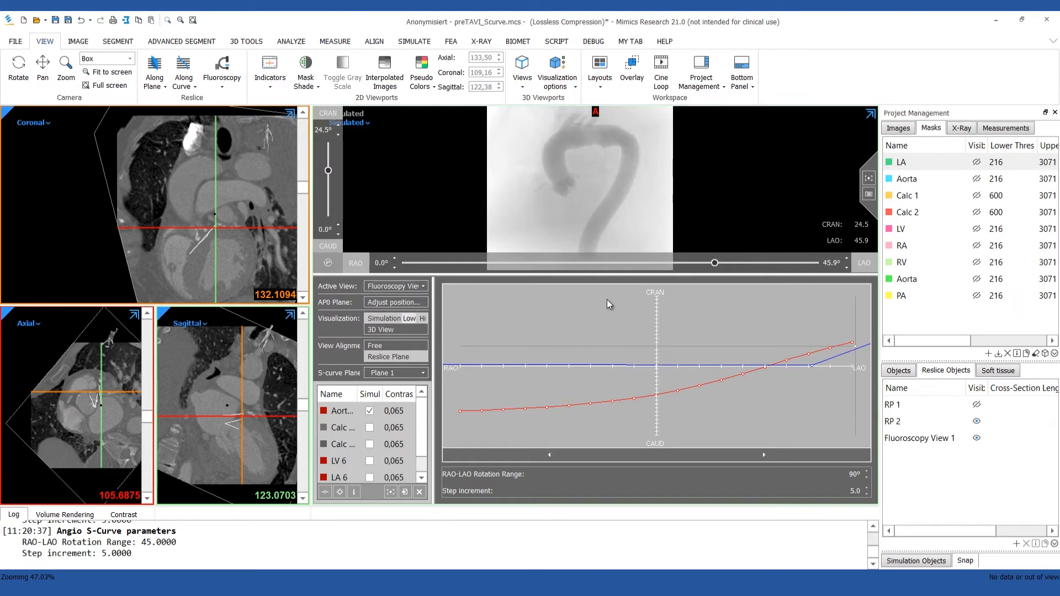
left_click(390, 412)
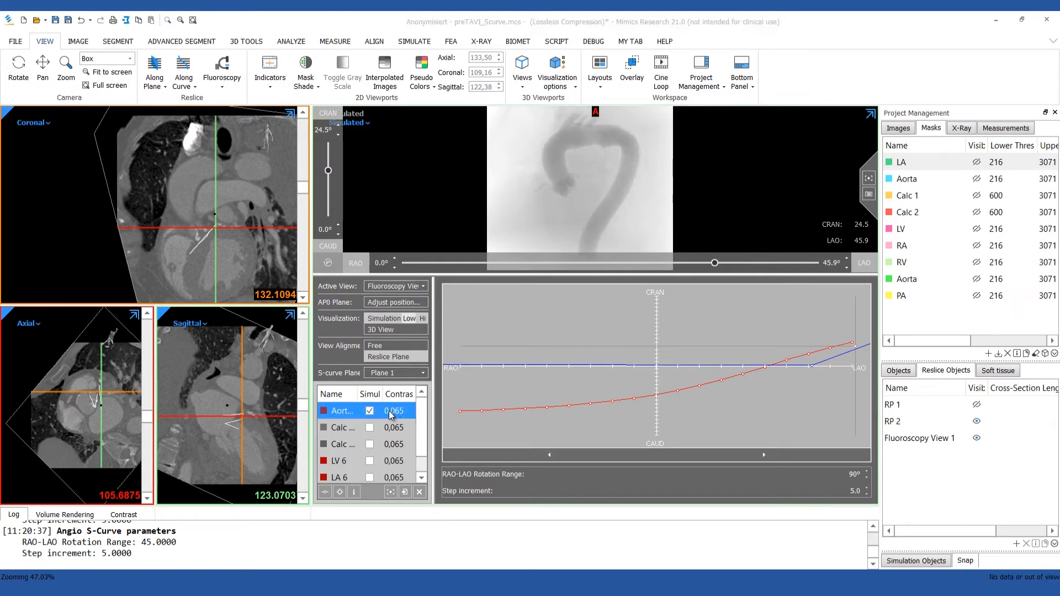
left_click(390, 411)
type("0.0")
key("Return")
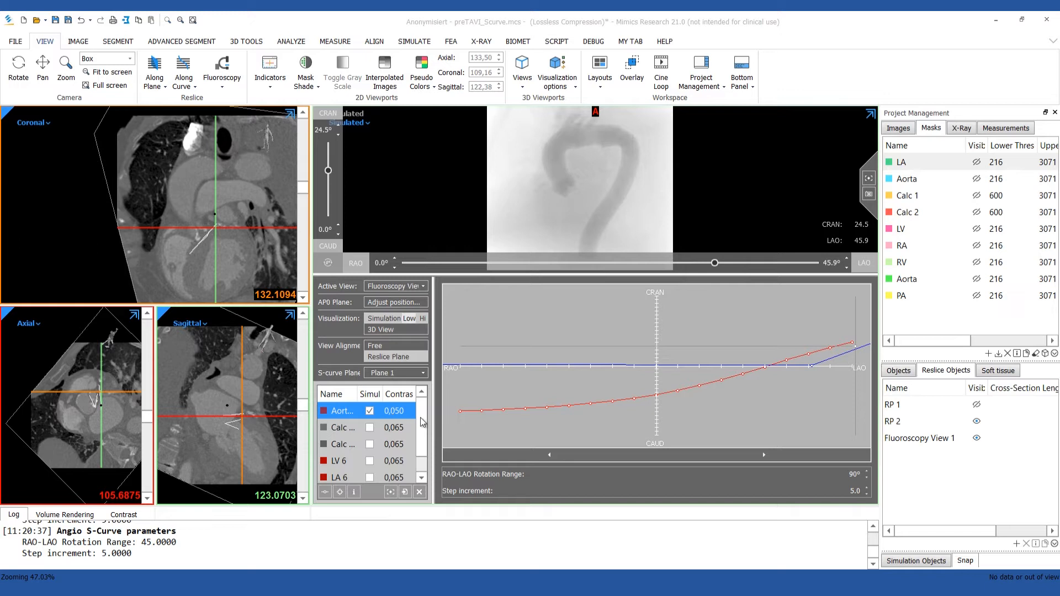
Compare the simulated contrast image at S-curve points RAO 30, RAO 20, RAO 5, LAO 20, LAO 35 and the curve's LAO end.
left_click(525, 413)
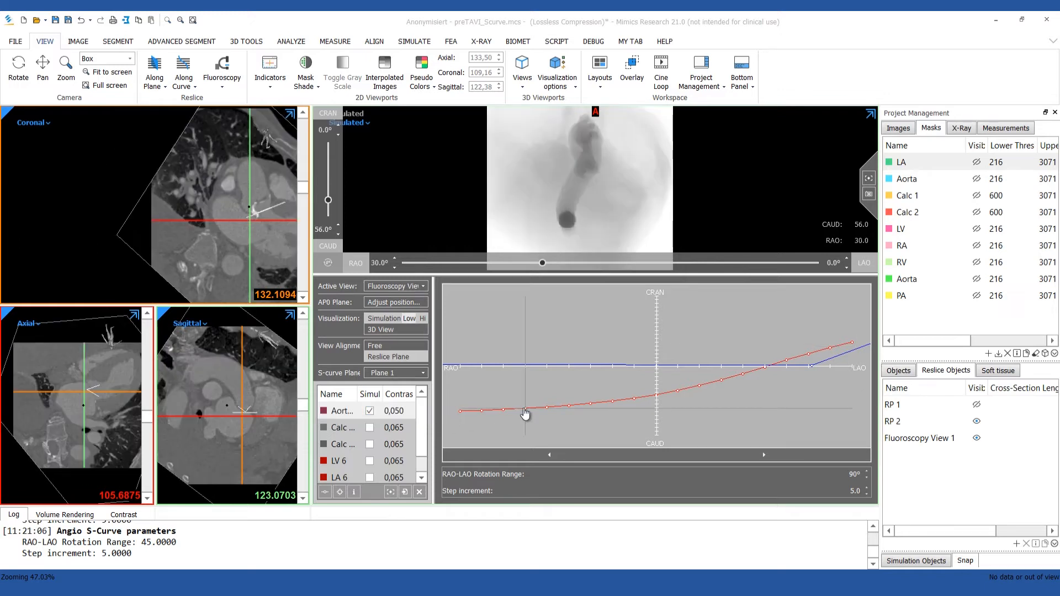
left_click(571, 410)
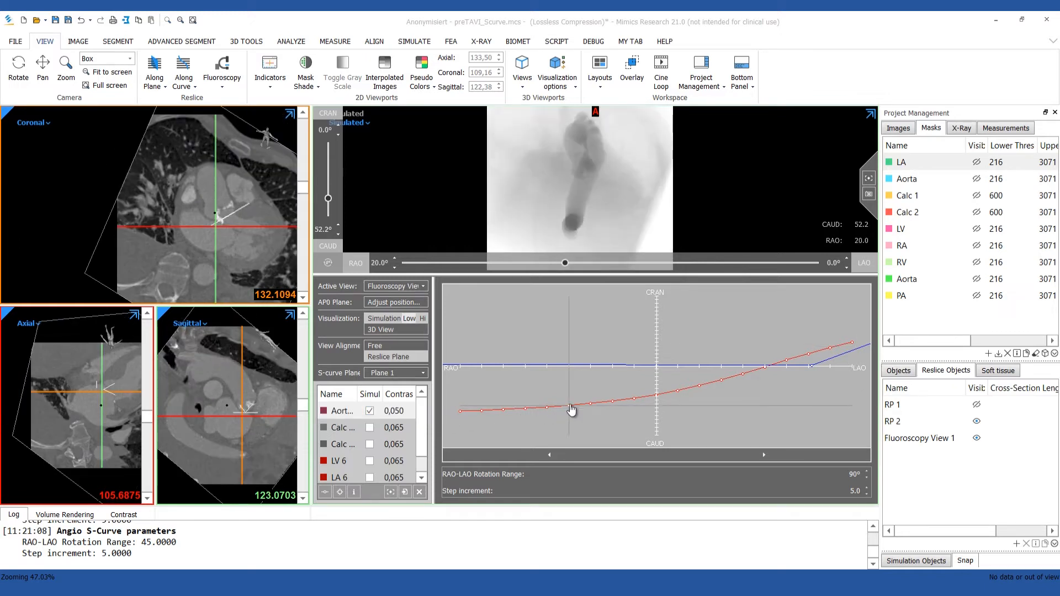
left_click(633, 399)
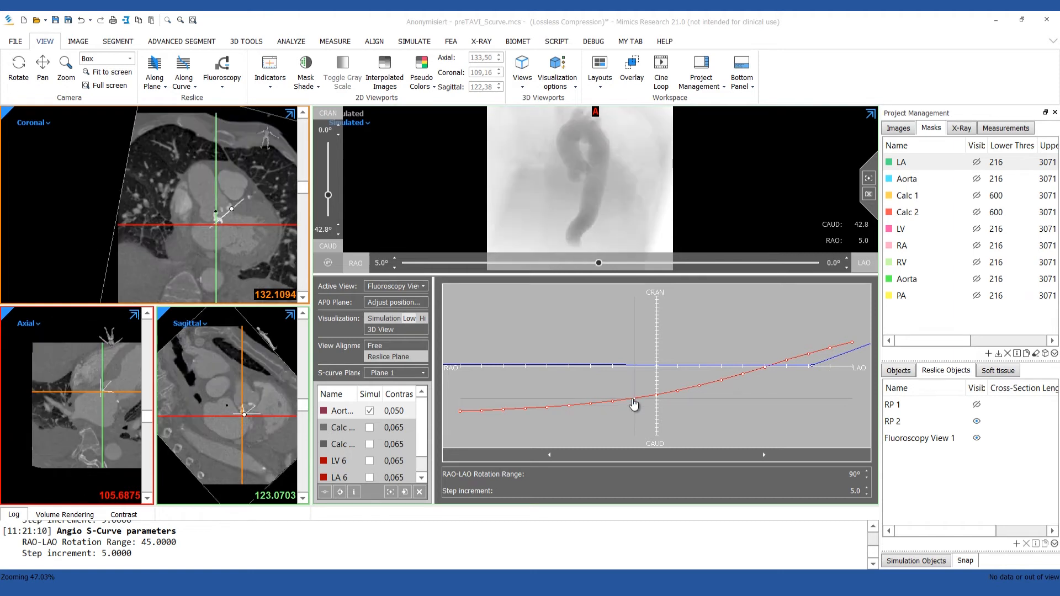
left_click(743, 376)
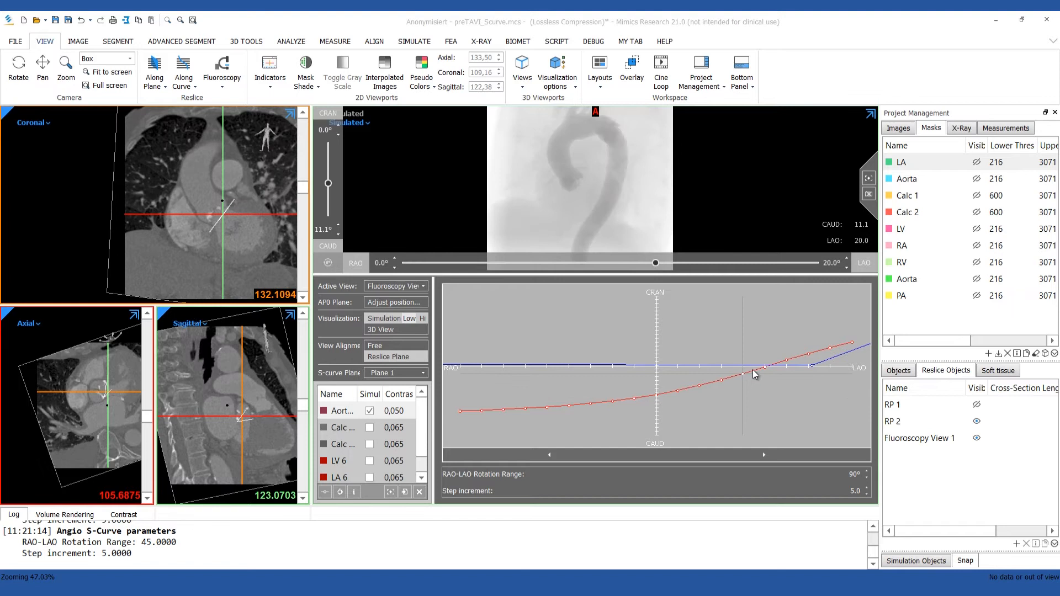
left_click(810, 356)
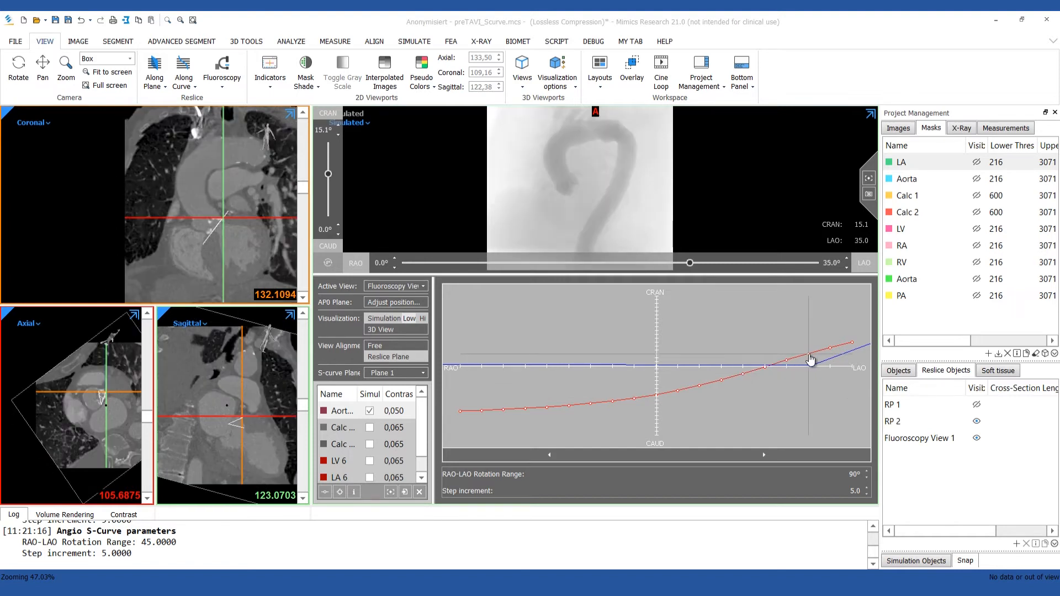
left_click(853, 343)
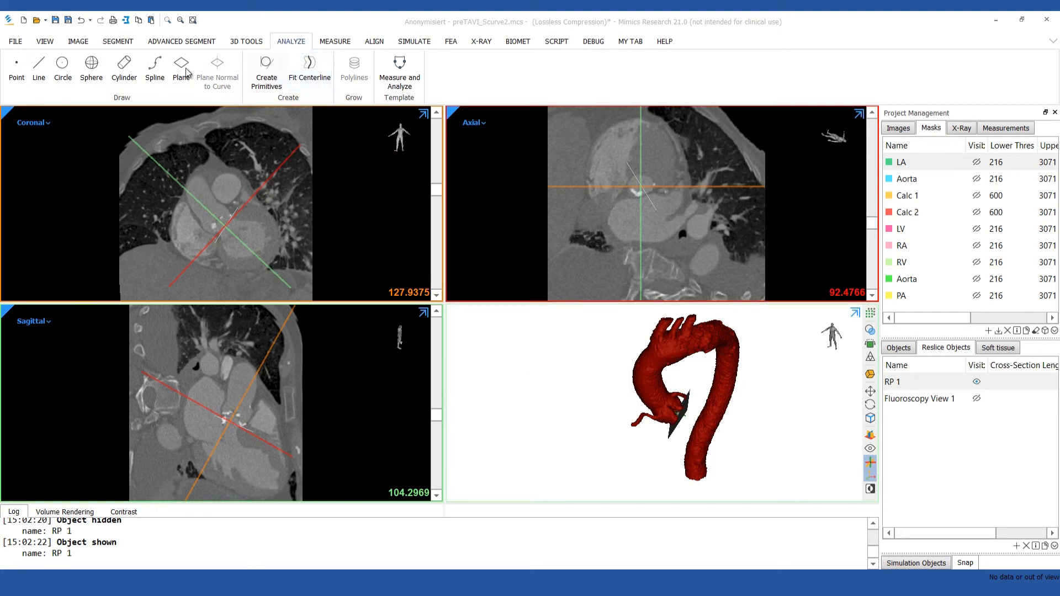
Place three points on the aortic valve plane, one at each spot where an aortic cusp touches the plane.
left_click(16, 80)
left_click(16, 81)
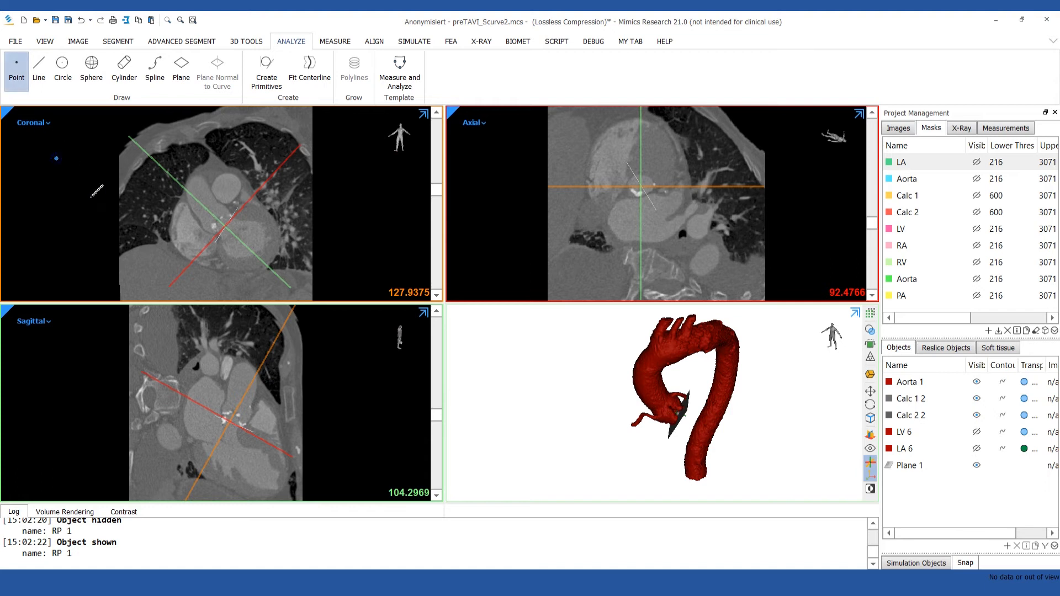
right_click_drag(731, 421, 668, 405)
scroll(668, 406, "up", 5)
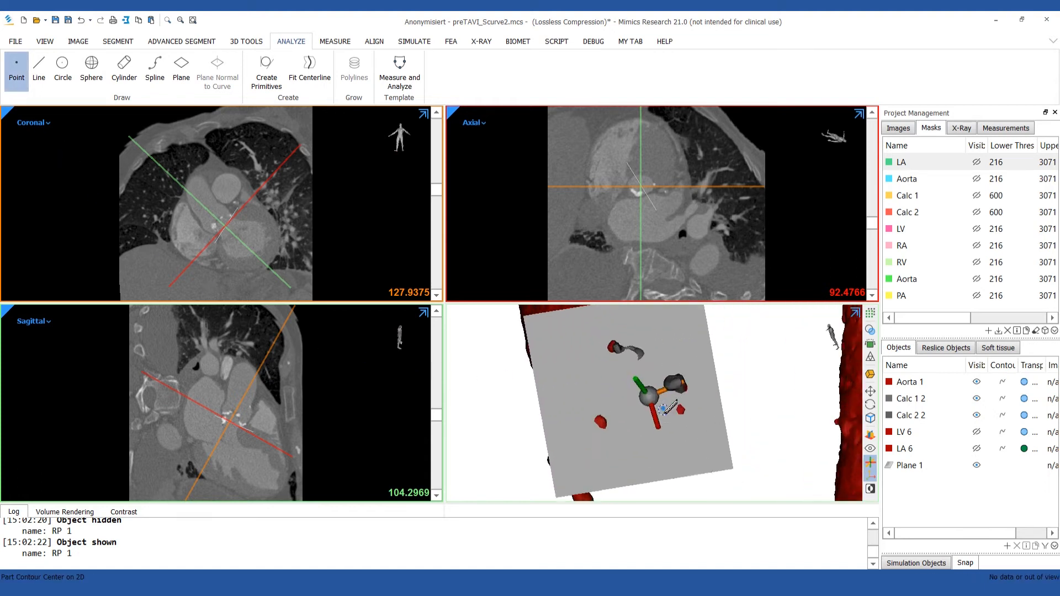
left_click(587, 426)
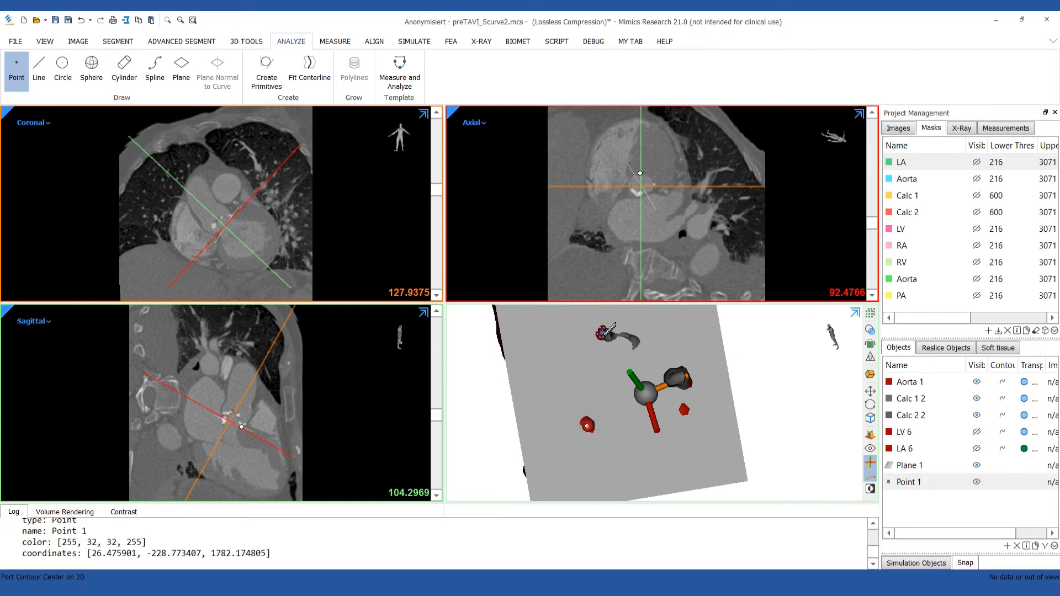
left_click(603, 333)
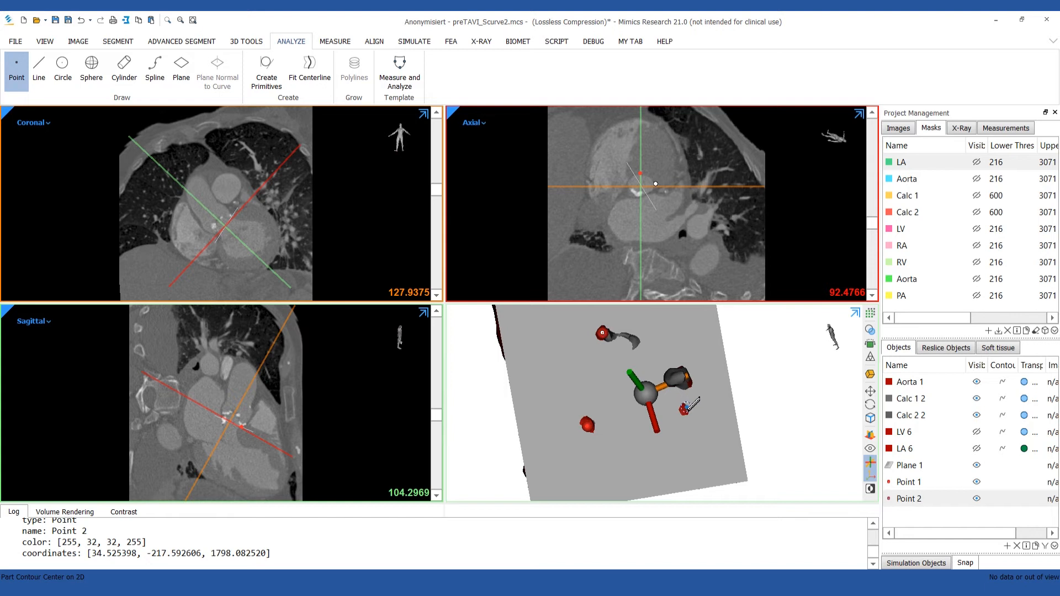
right_click_drag(686, 410, 671, 387)
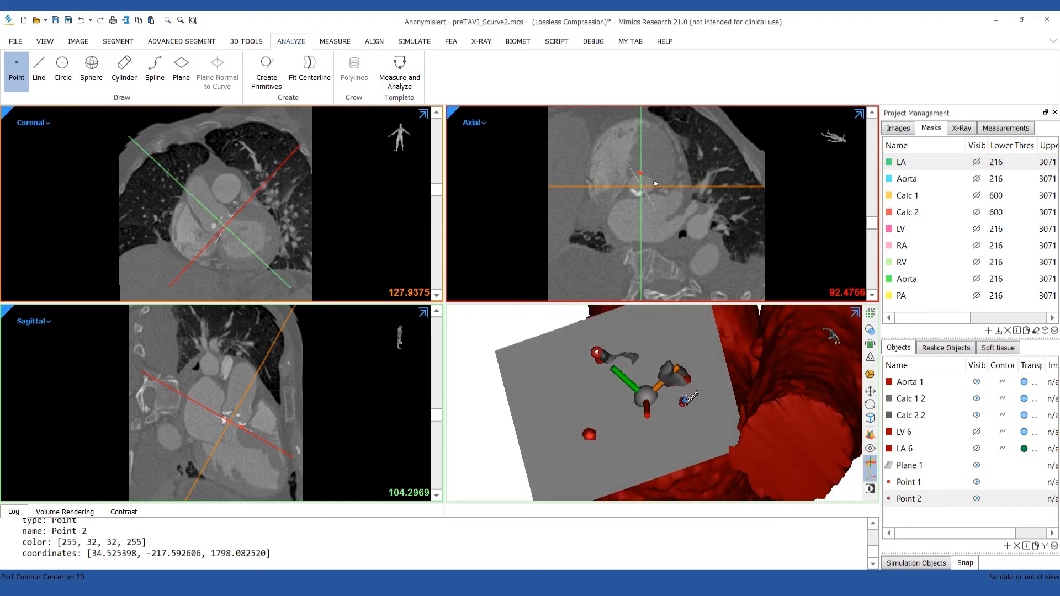
left_click(683, 402)
scroll(711, 384, "down", 5)
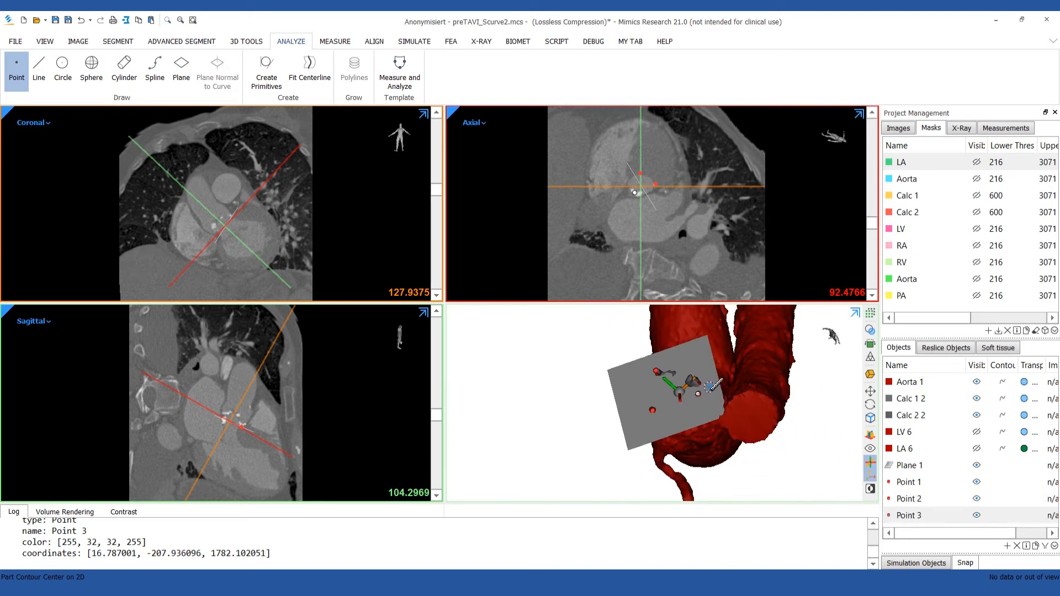
right_click_drag(721, 383, 744, 414)
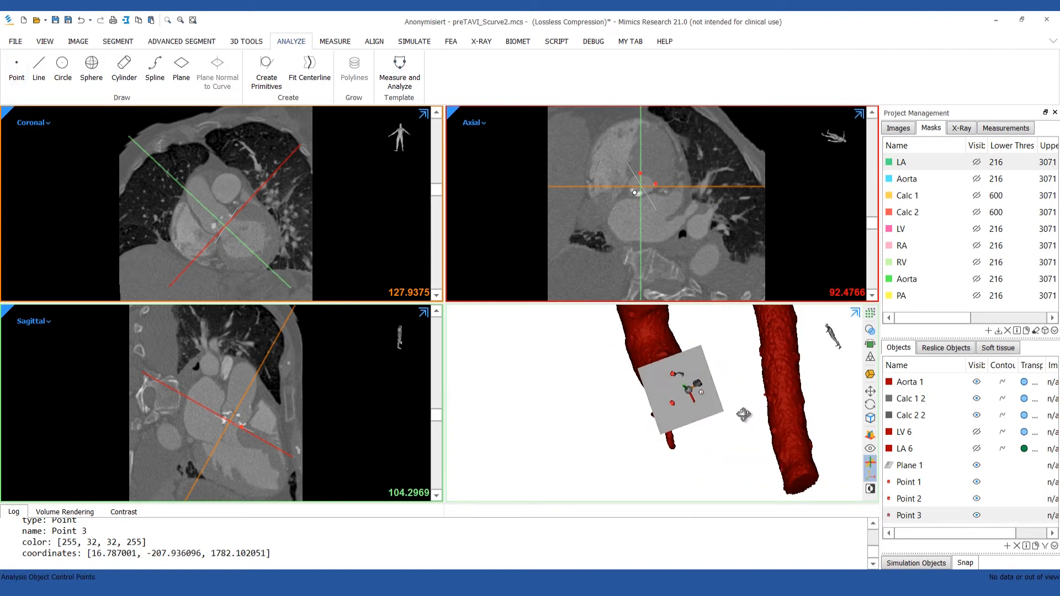
Rename Point 1, Point 2 and Point 3 as RCC, LCC and NCC.
double_click(916, 482)
type("RCC")
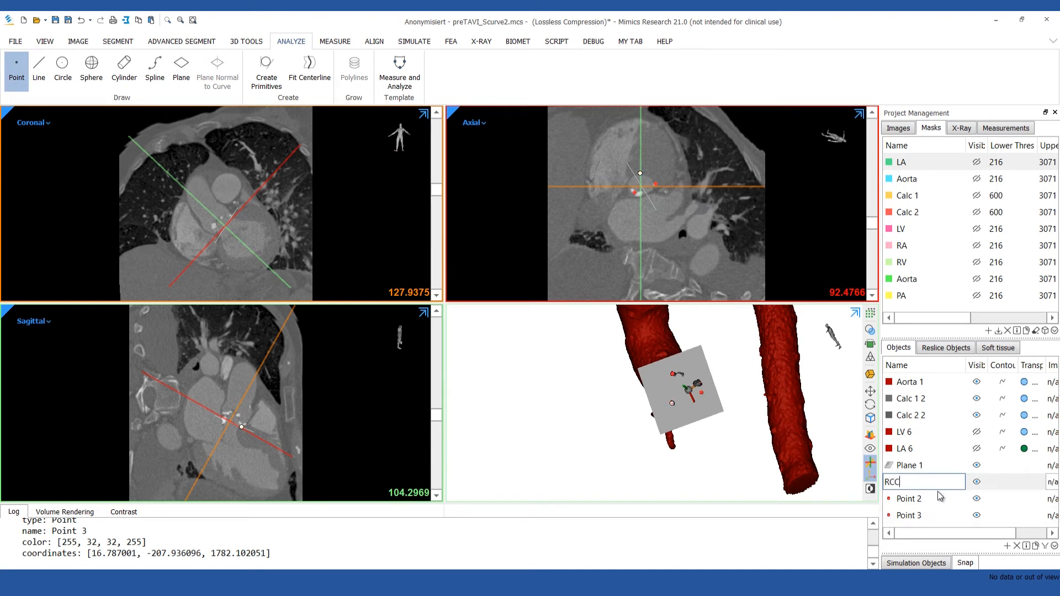
key("Return")
double_click(909, 499)
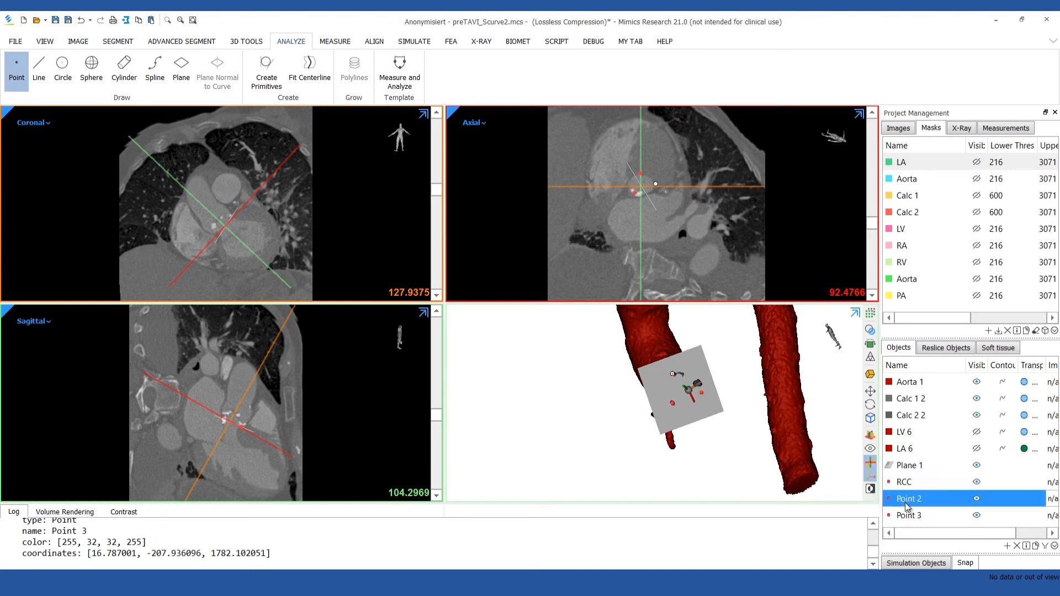
type("LCC")
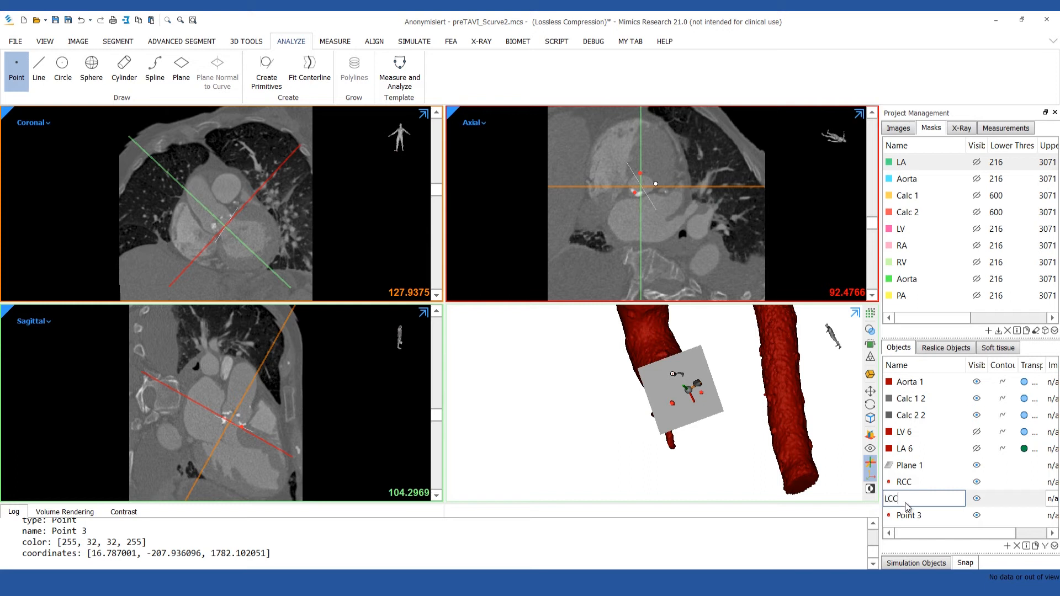
key("Return")
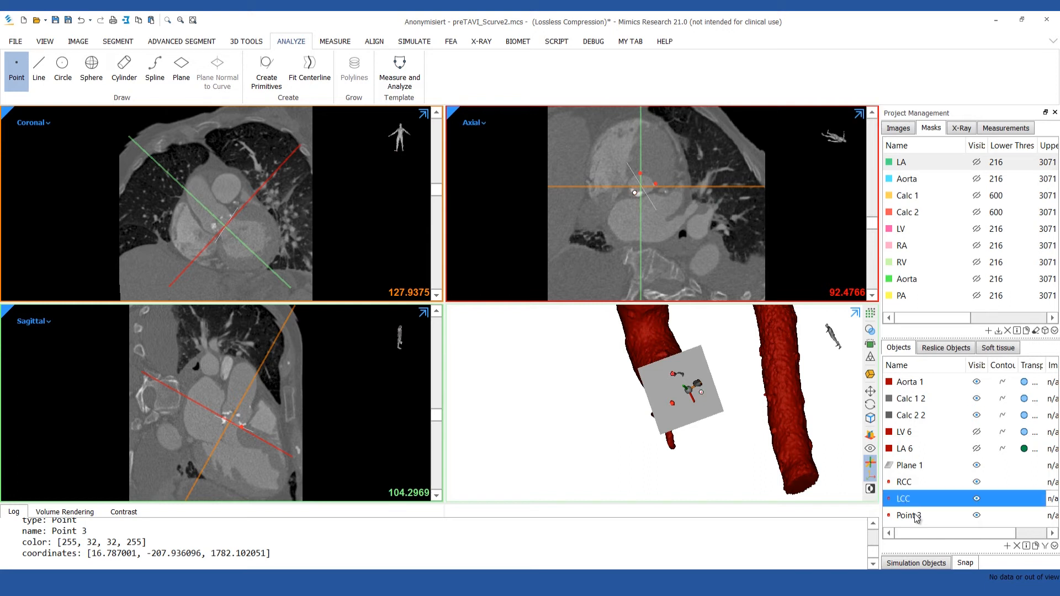
double_click(917, 515)
type("NCC")
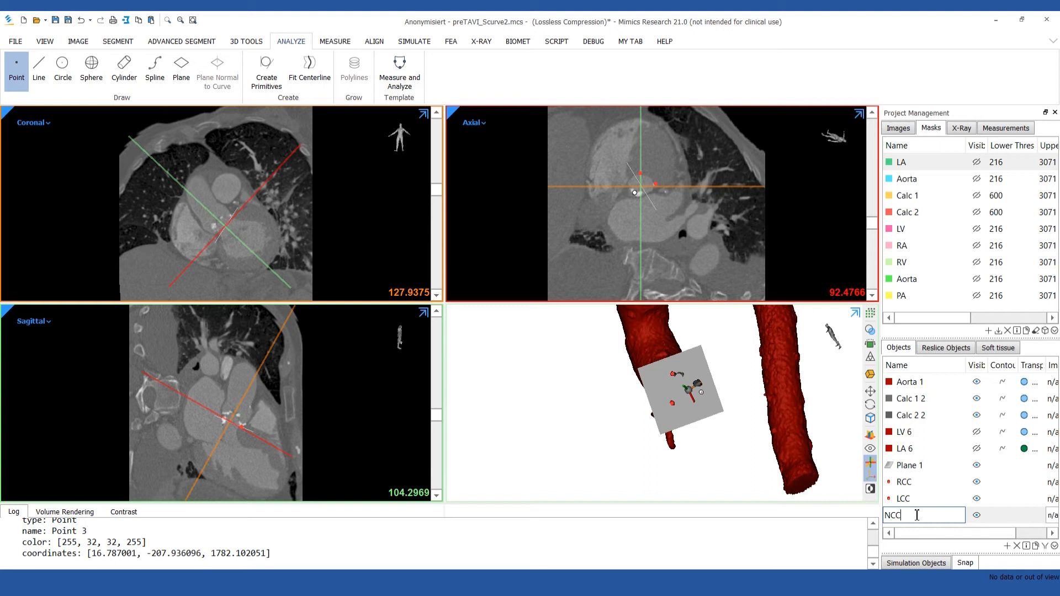
key("Return")
Duplicate Plane 1 and move the copy up along the aortic root, close to the coronary arteries.
right_click(921, 465)
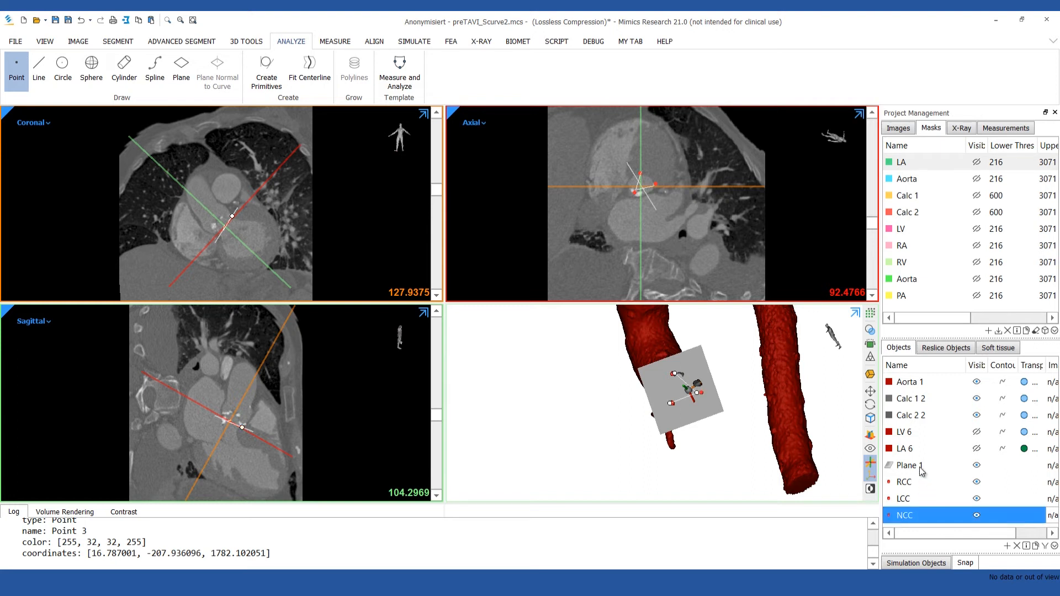
left_click(946, 492)
right_click_drag(832, 443, 952, 423)
left_click(23, 77)
left_click_drag(623, 383, 648, 359)
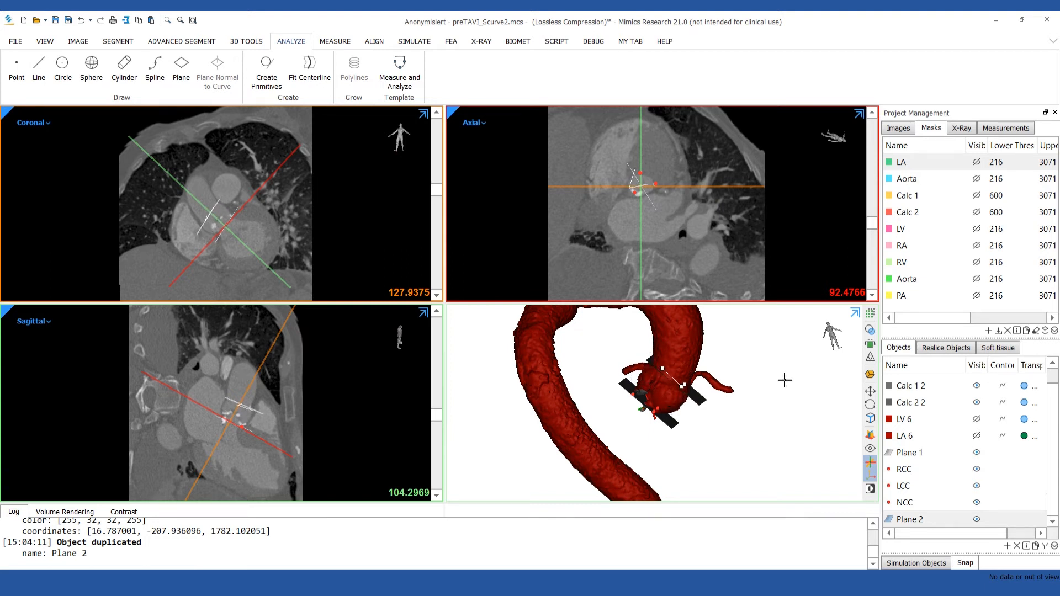
Draw a line on the axial slices from the centre of the ascending aorta to the outflow tract just below the valve plane.
left_click(39, 67)
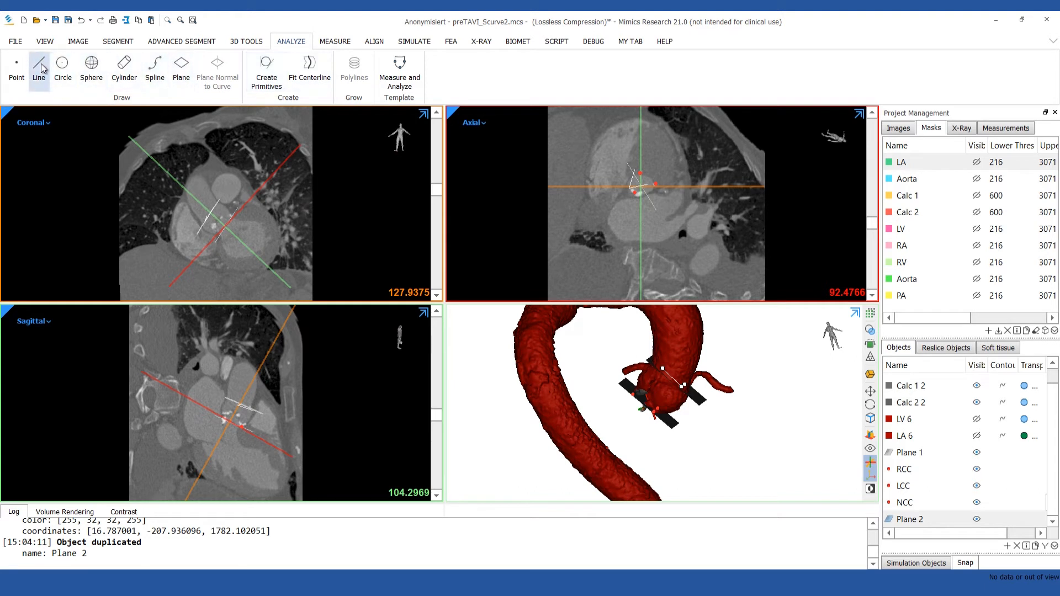
scroll(632, 224, "up", 10)
scroll(635, 218, "up", 15)
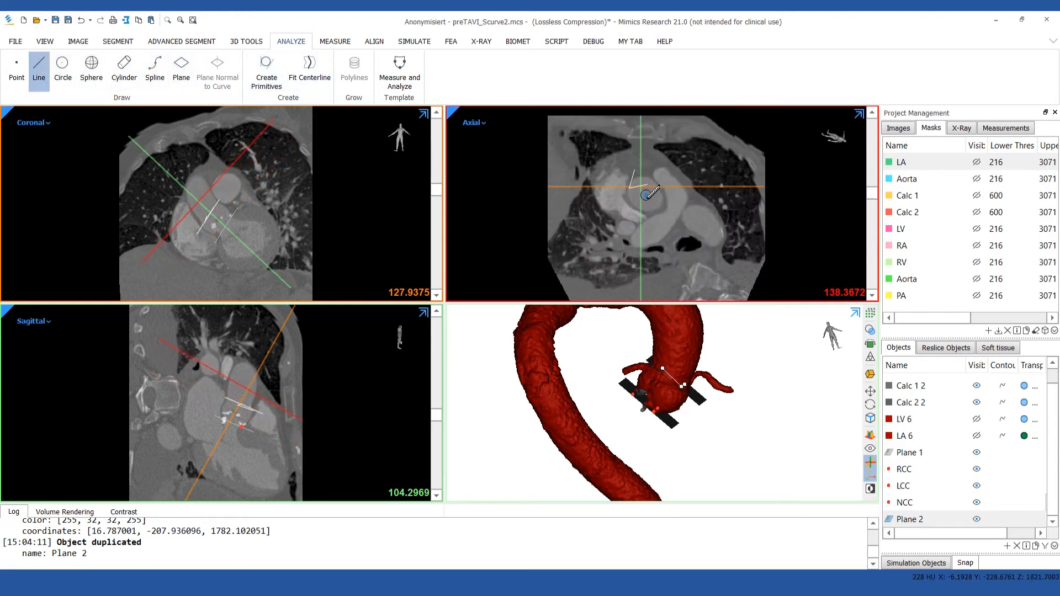
left_click(647, 196)
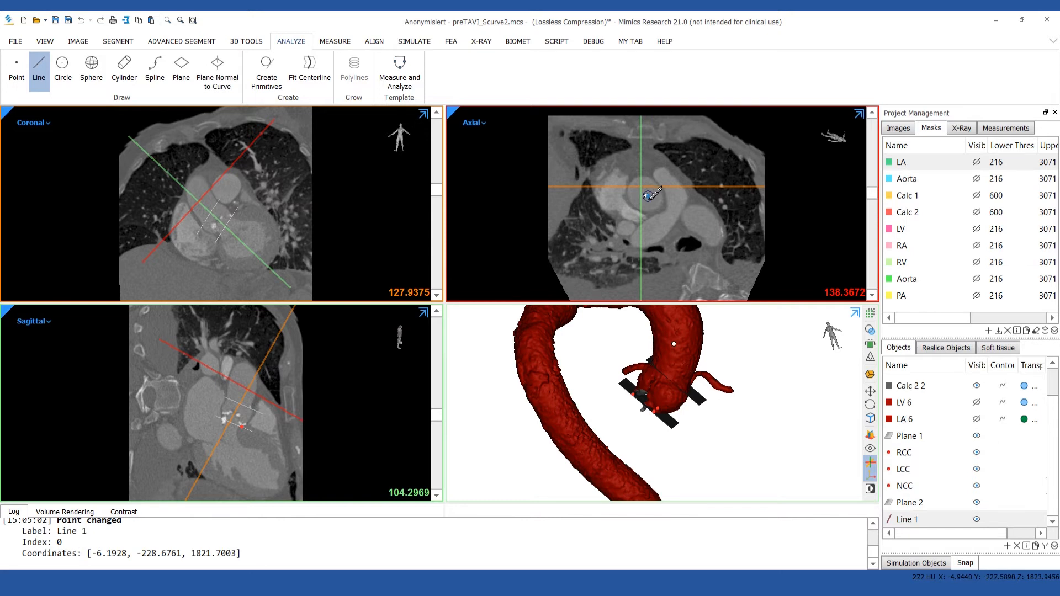
scroll(648, 196, "down", 20)
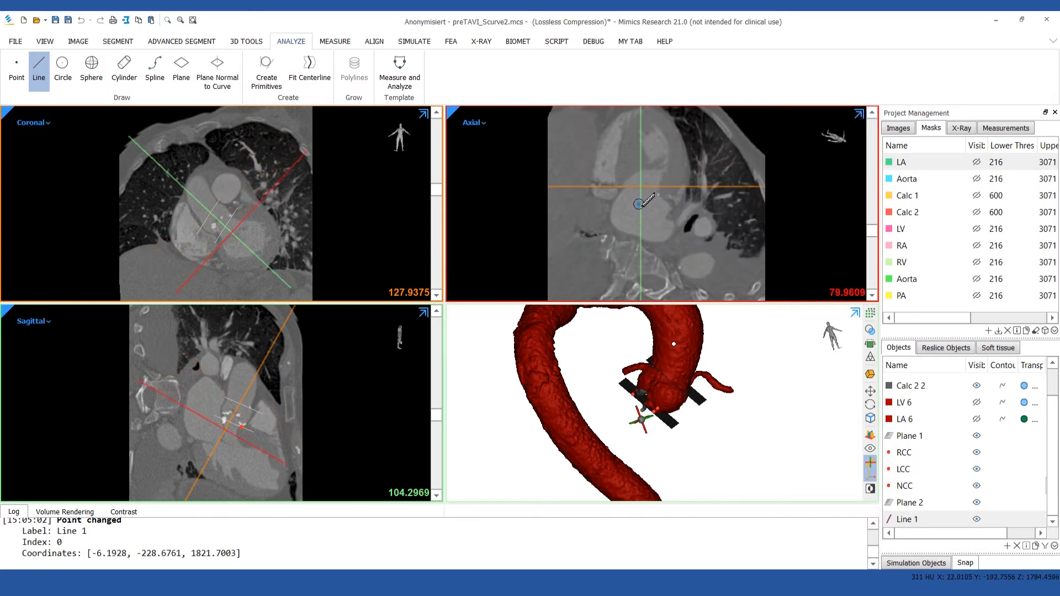
scroll(641, 202, "down", 4)
left_click(650, 183)
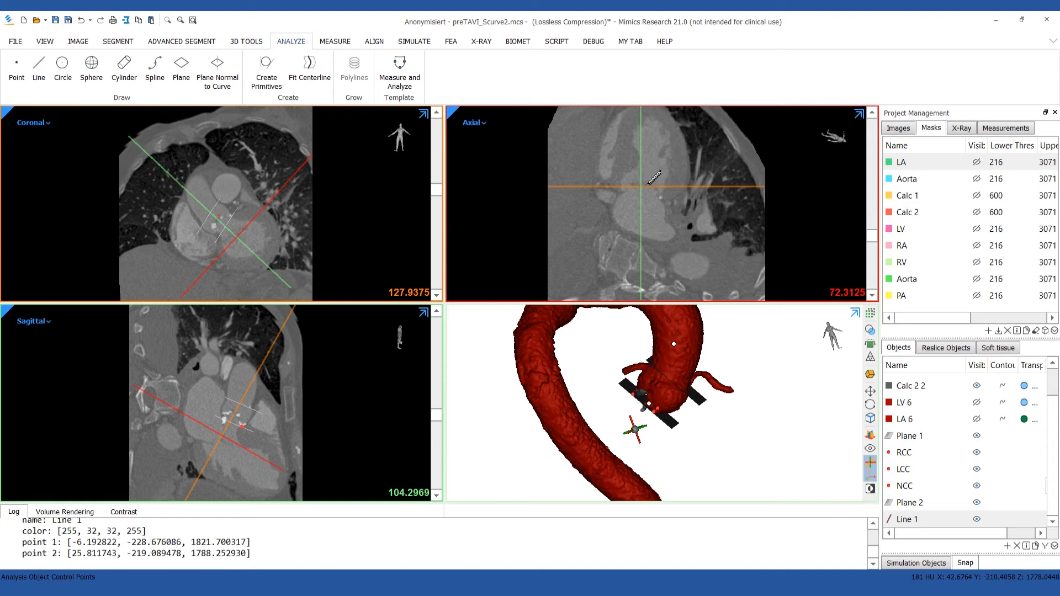
Show the LV 6 and LA 6 parts in the 3D view and hide LA 6 again to expose the ventricle's base.
left_click(977, 403)
left_click(976, 419)
mouse_move(772, 426)
right_mouse_down()
mouse_move(716, 403)
mouse_move(786, 418)
right_mouse_up()
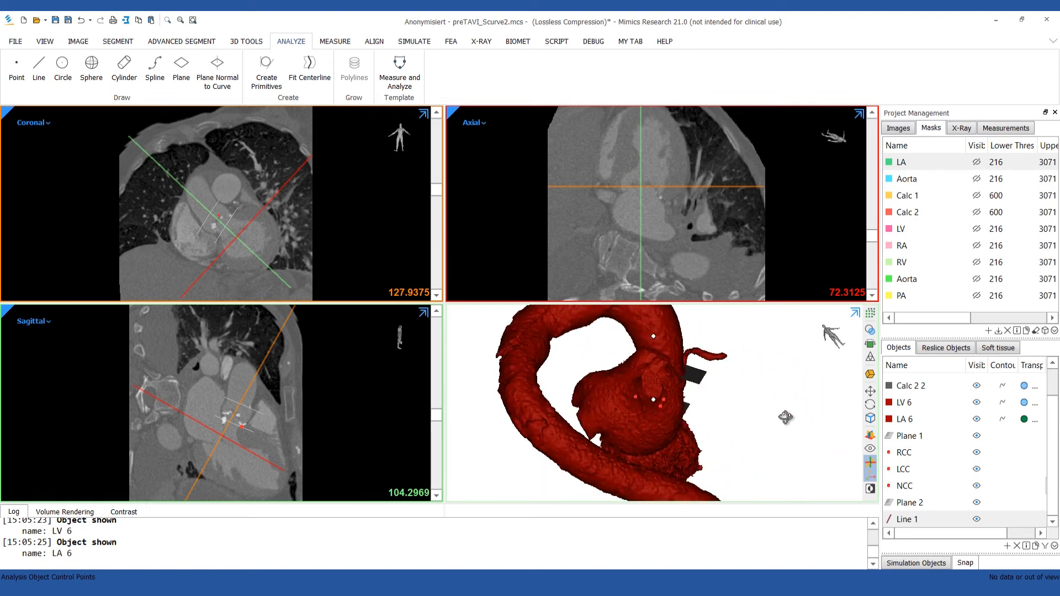
left_click(977, 419)
right_click_drag(706, 407, 716, 413)
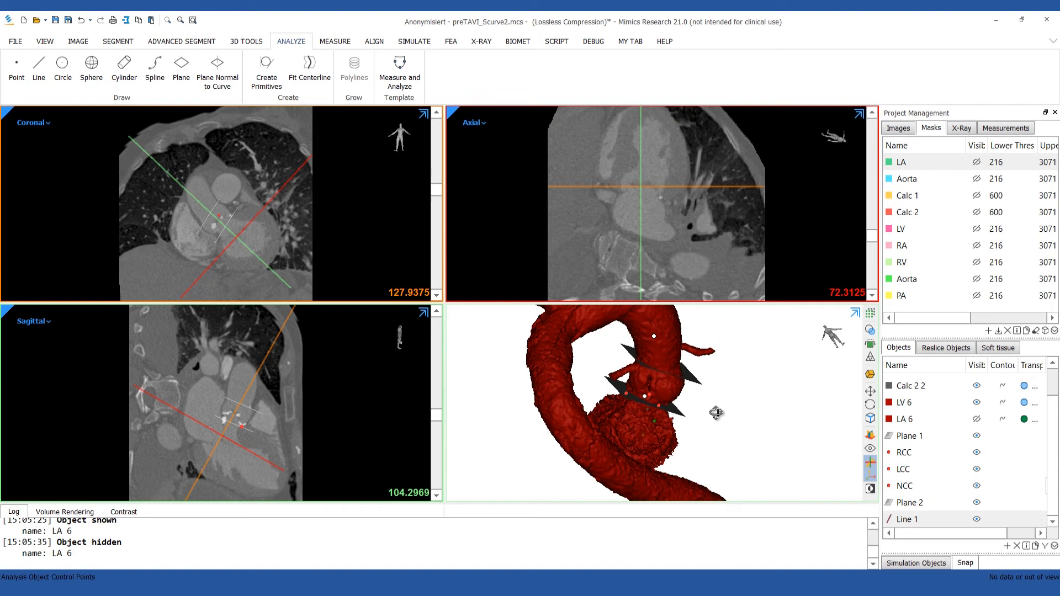
Draw a second line from the centre of the left ventricle's base on the 3D part to the apex on the sagittal slice.
scroll(716, 413, "up", 5)
left_click(38, 71)
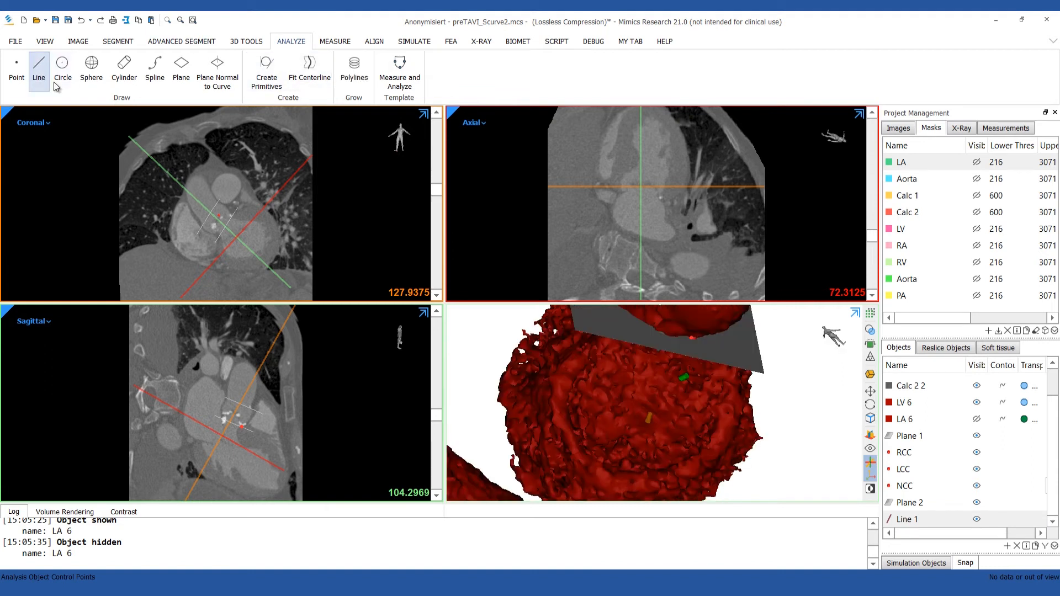
left_click(644, 415)
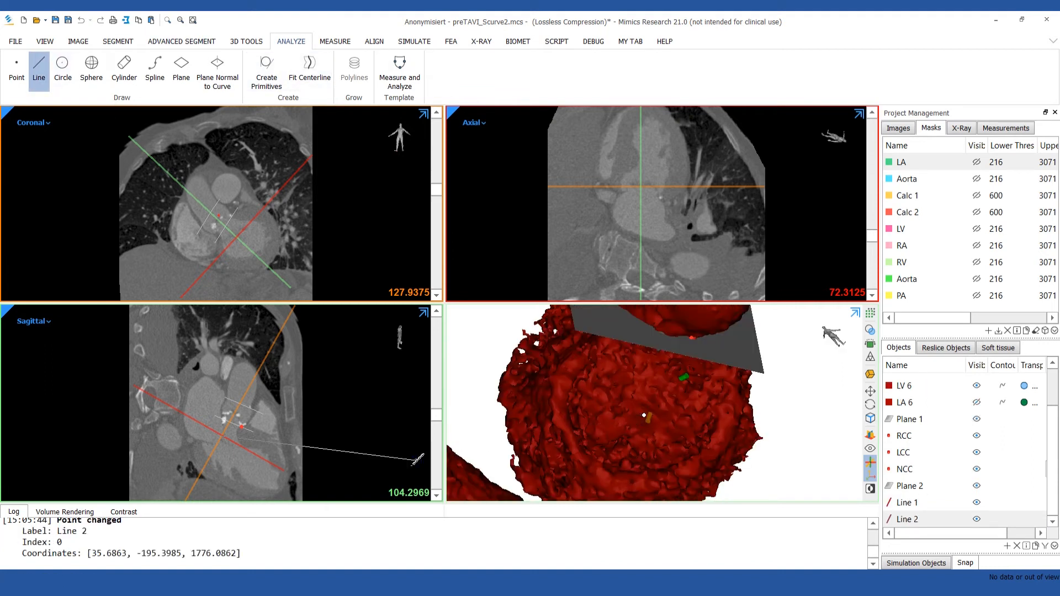
mouse_move(437, 191)
left_mouse_down()
mouse_move(438, 168)
mouse_move(436, 204)
mouse_move(439, 189)
left_mouse_up()
scroll(287, 490, "up", 8)
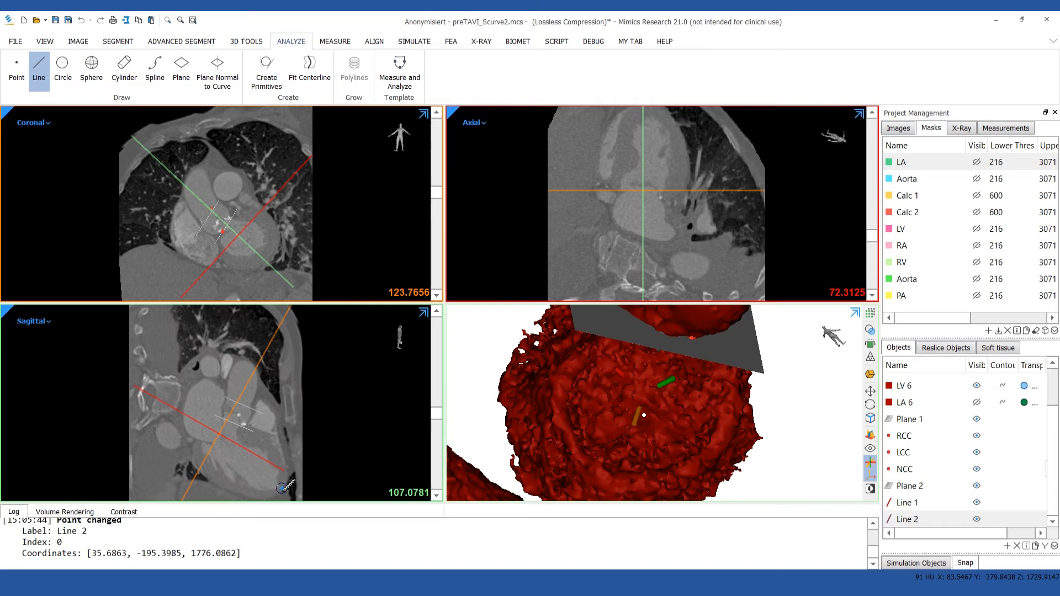
left_click(271, 496)
right_click_drag(653, 415, 693, 464)
left_click_drag(702, 452, 725, 426)
right_click_drag(742, 435, 768, 457)
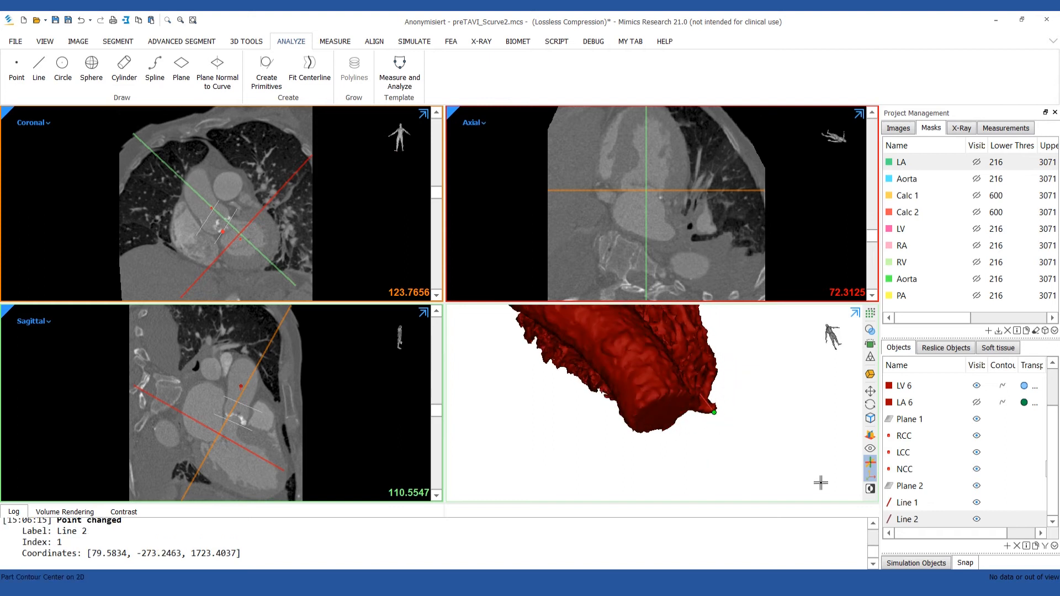
Set the length of Line 1 to 100 mm and check the length of Line 2 in its properties.
right_click(903, 503)
left_click(938, 522)
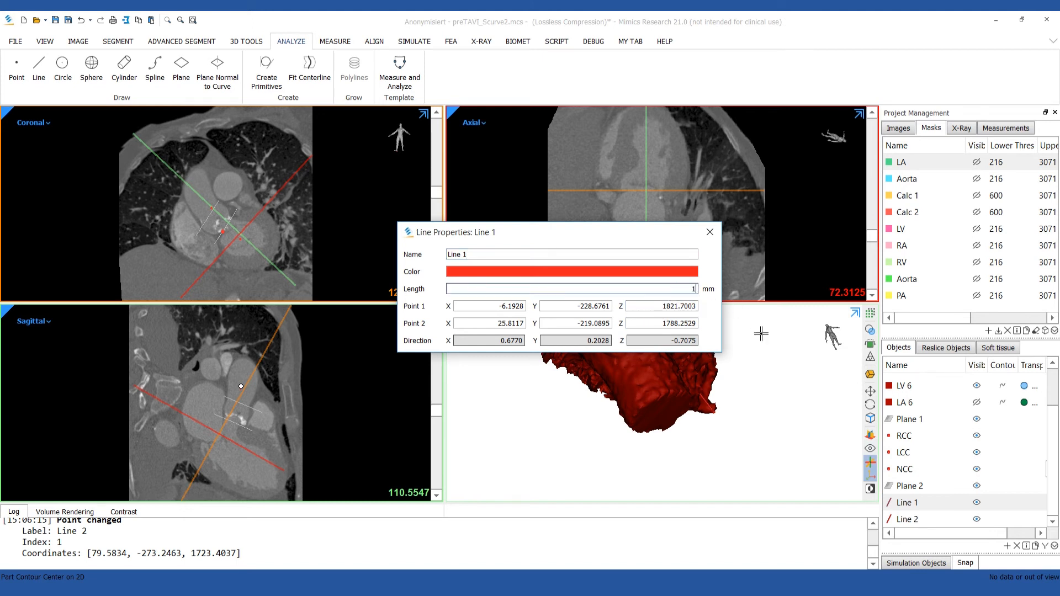
key("Return")
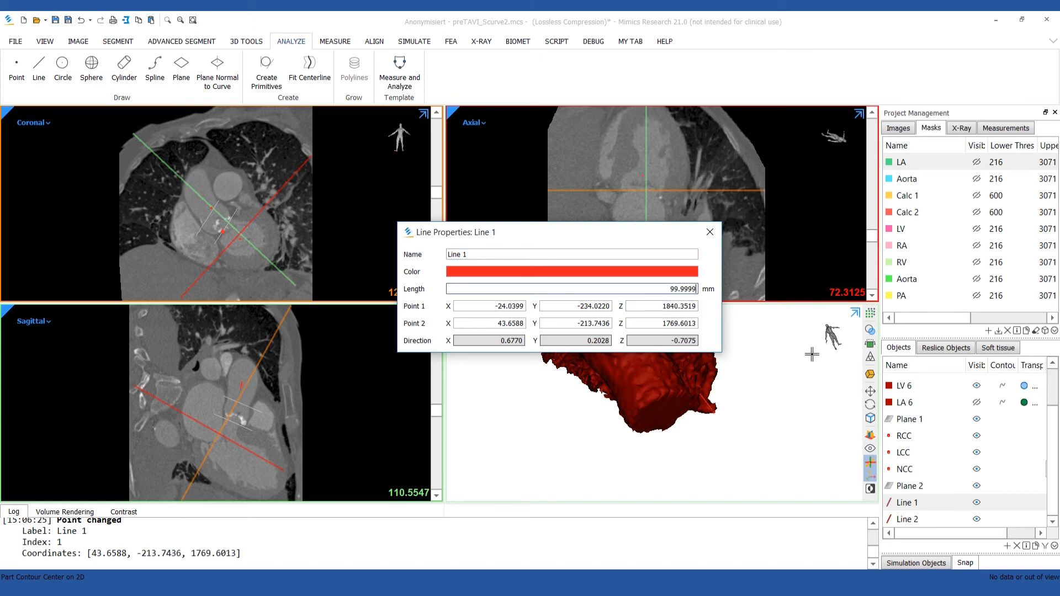
left_click(710, 231)
right_click(907, 520)
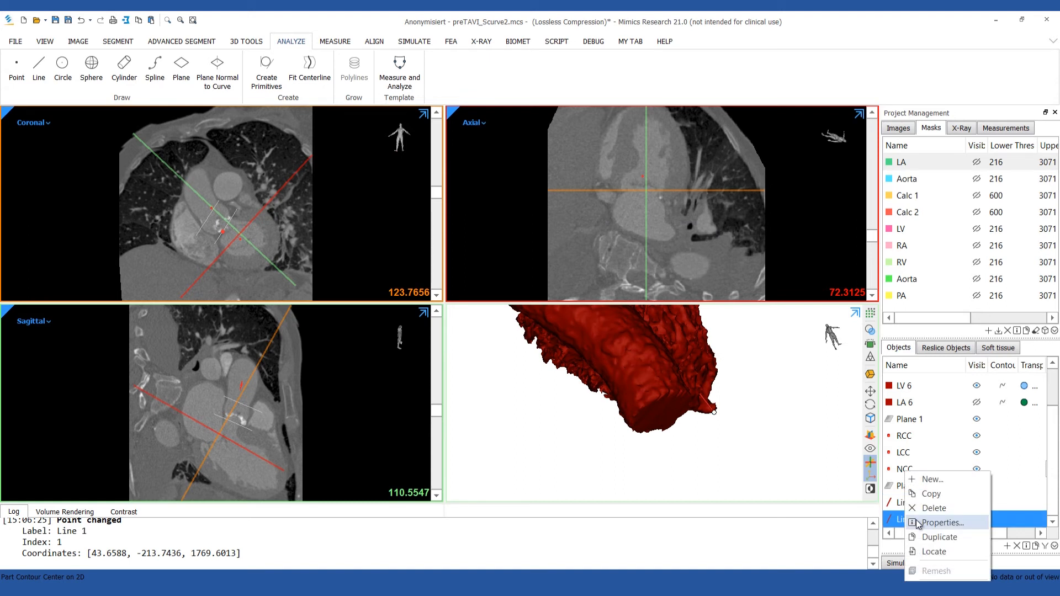
left_click(918, 524)
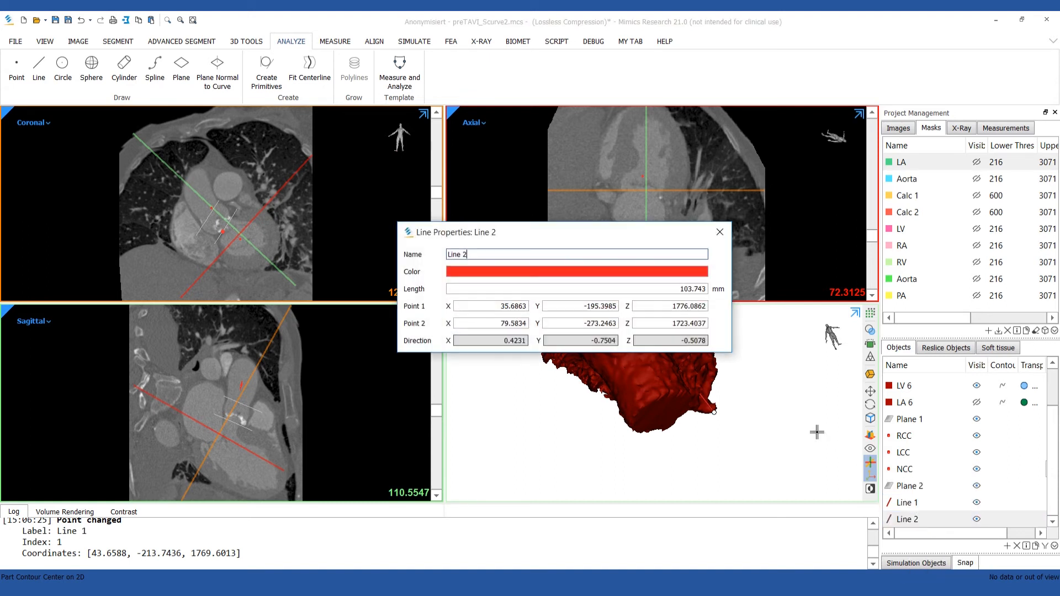
left_click(719, 234)
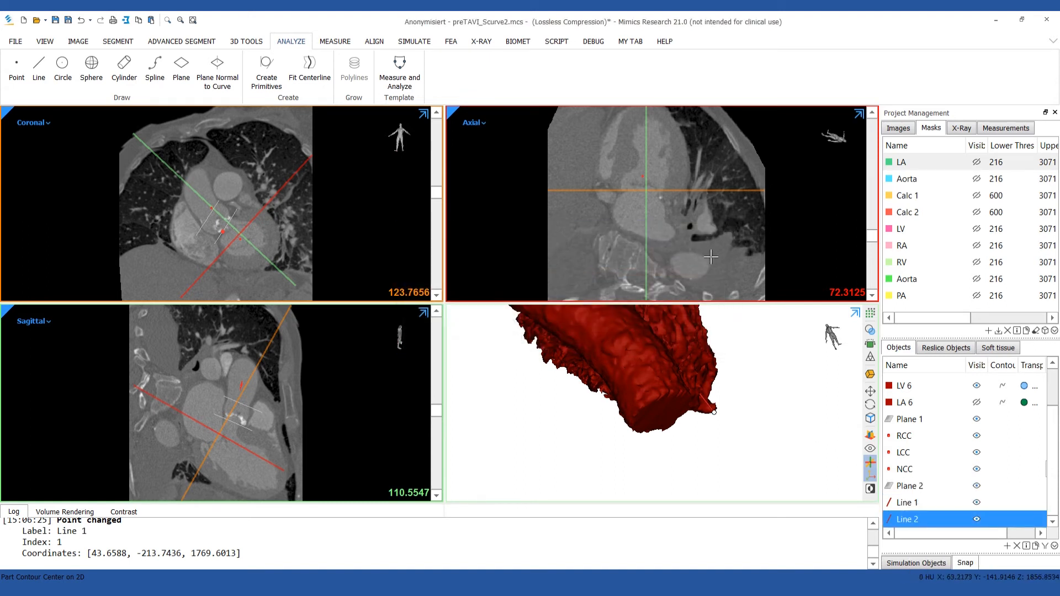
Copy the Aorta 1, LV 6 and LA 6 parts, both planes, the RCC, LCC and NCC points and both lines to the clipboard.
key("ctrl+c")
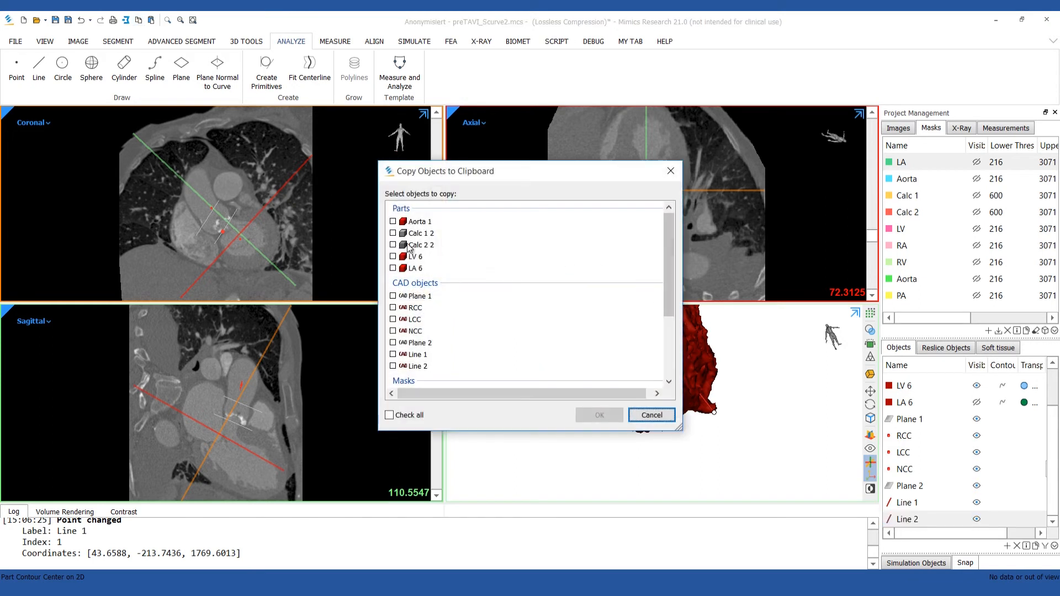
left_click(393, 256)
left_click(393, 268)
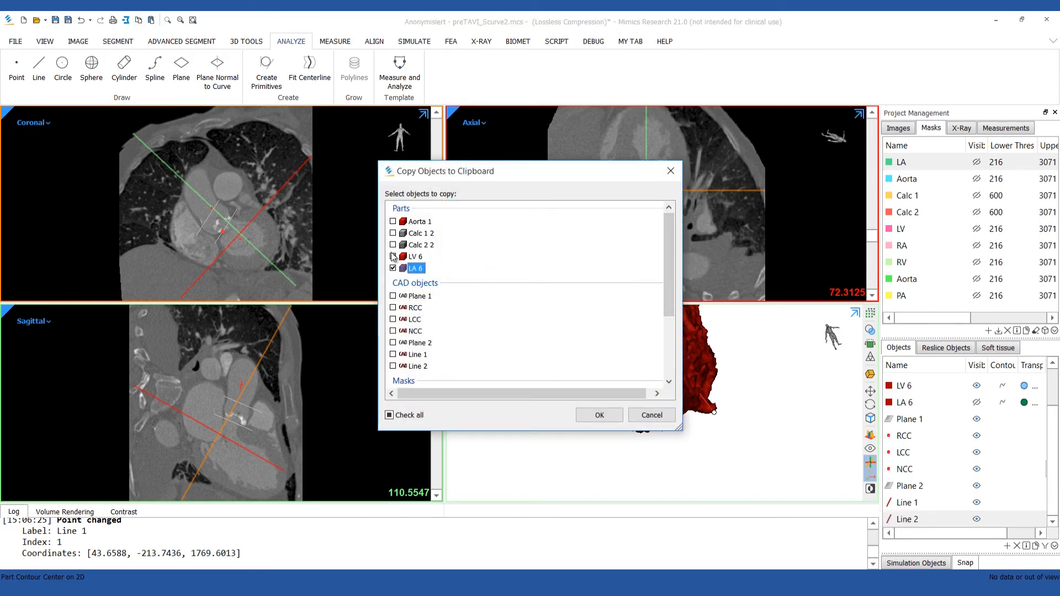
left_click(393, 221)
left_click(393, 296)
left_click(393, 307)
left_click(393, 320)
left_click(393, 331)
left_click(393, 343)
left_click(393, 355)
left_click(393, 366)
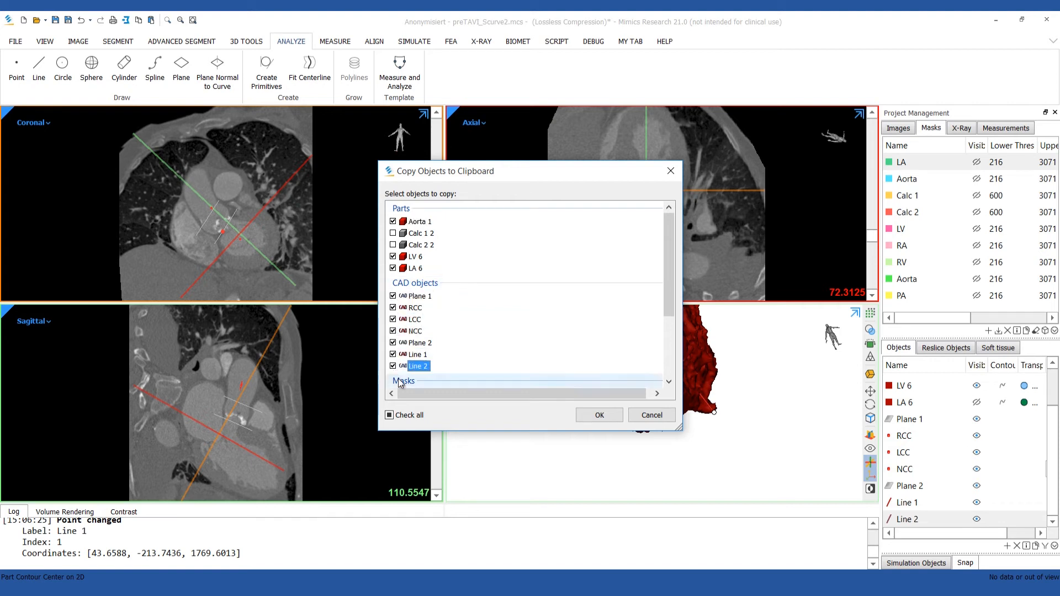
left_click(596, 419)
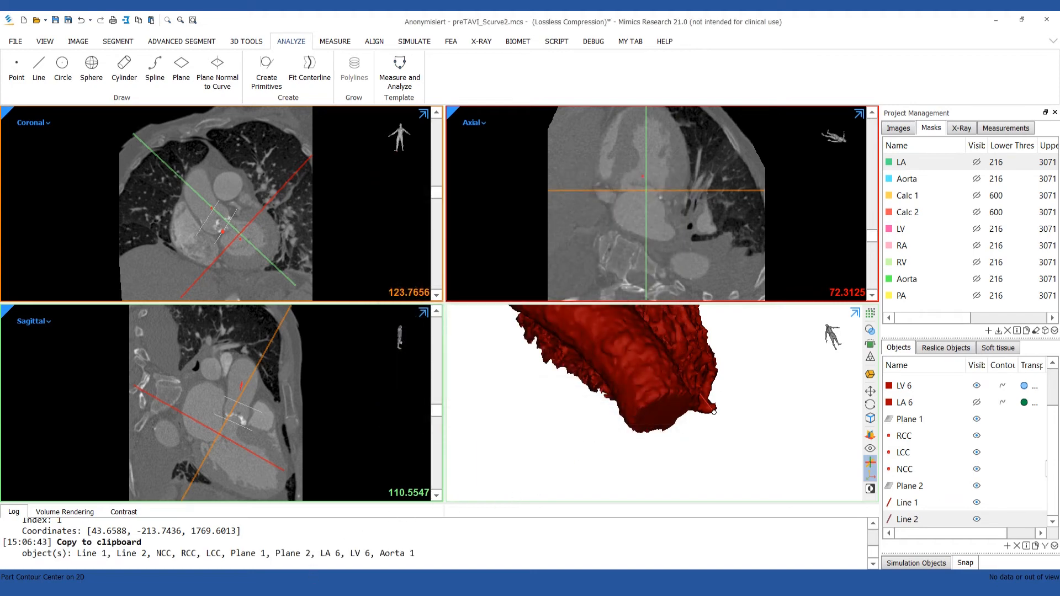
Switch to 3-matic, paste the copied objects and hide the LV 6 and Aorta 1 parts.
left_click(309, 589)
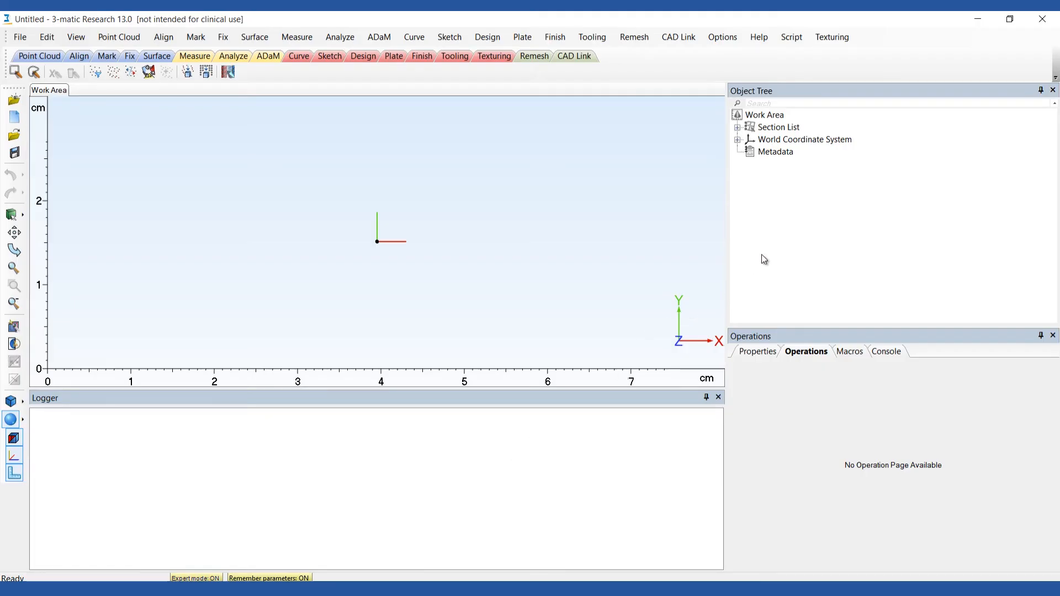
key("ctrl+v")
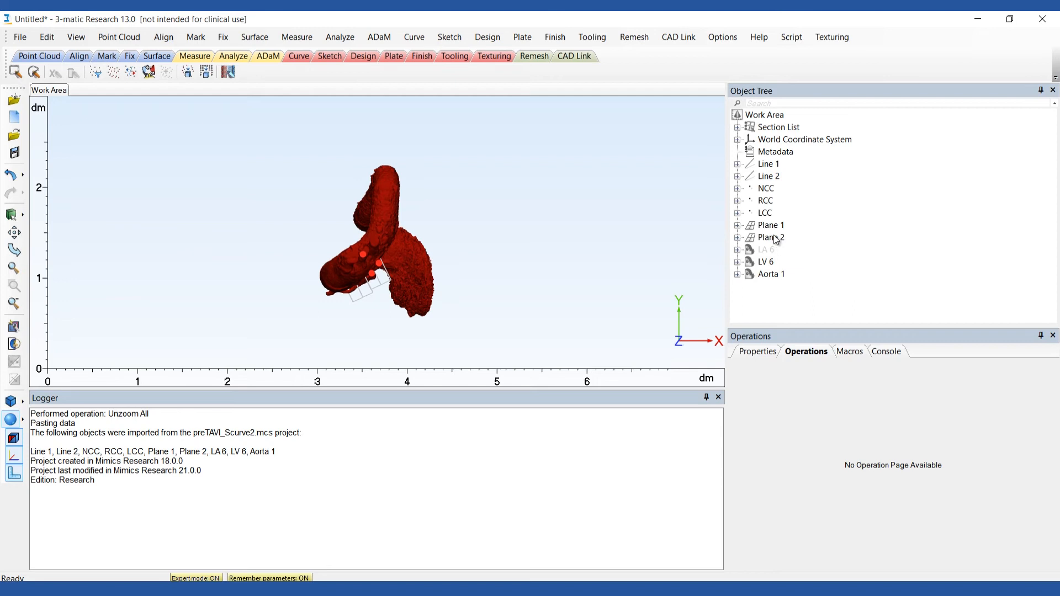
left_click(765, 262)
left_click(771, 274, "ctrl")
right_click(773, 272)
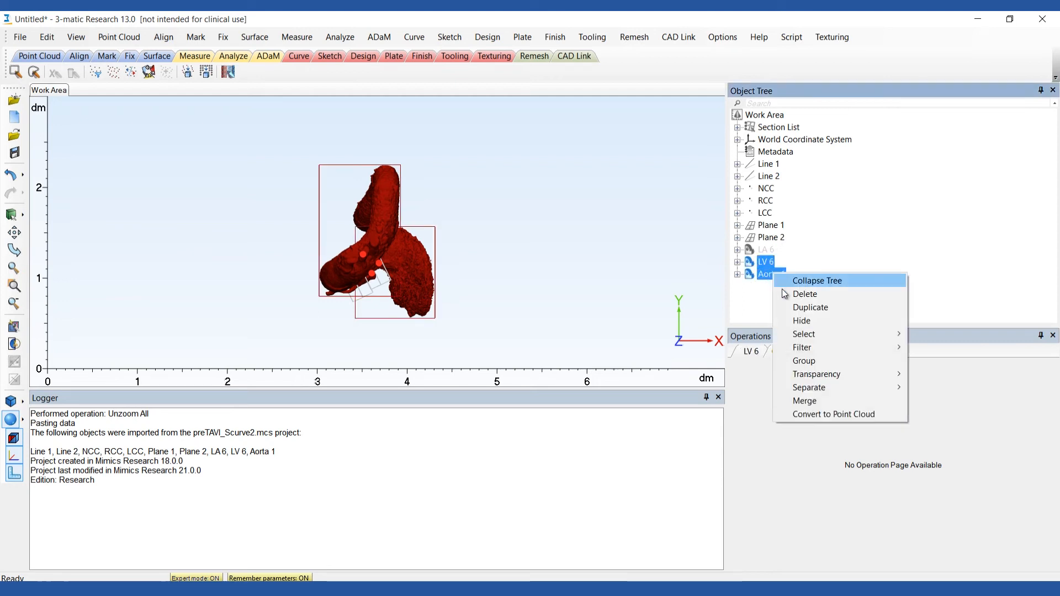
left_click(801, 321)
Measure the distance between Plane 1 and Plane 2 in the world coordinate system.
right_click_drag(490, 255, 466, 276)
left_click(297, 37)
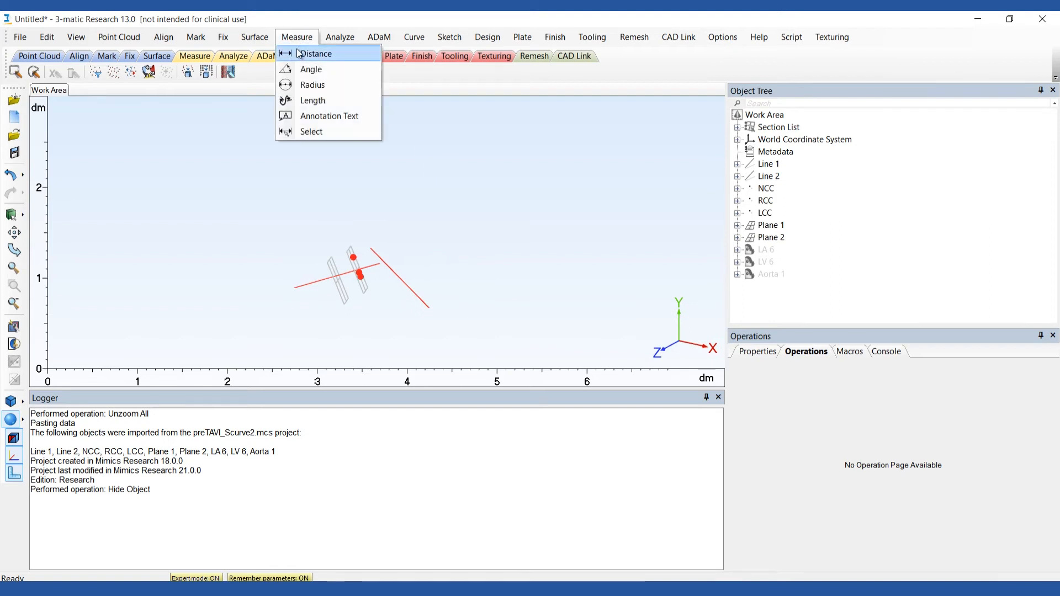
left_click(312, 52)
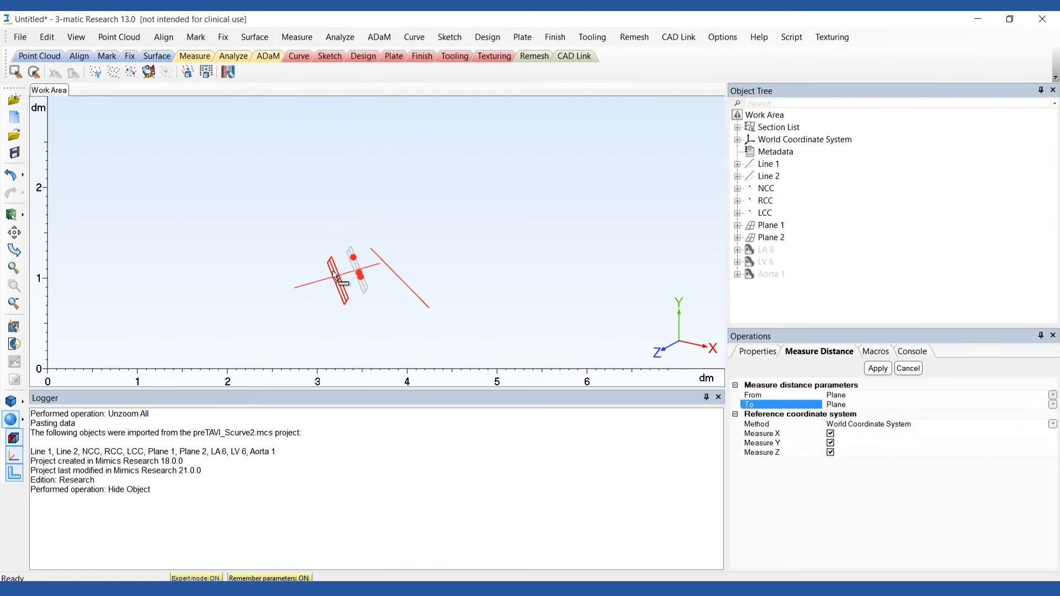
left_click(356, 272)
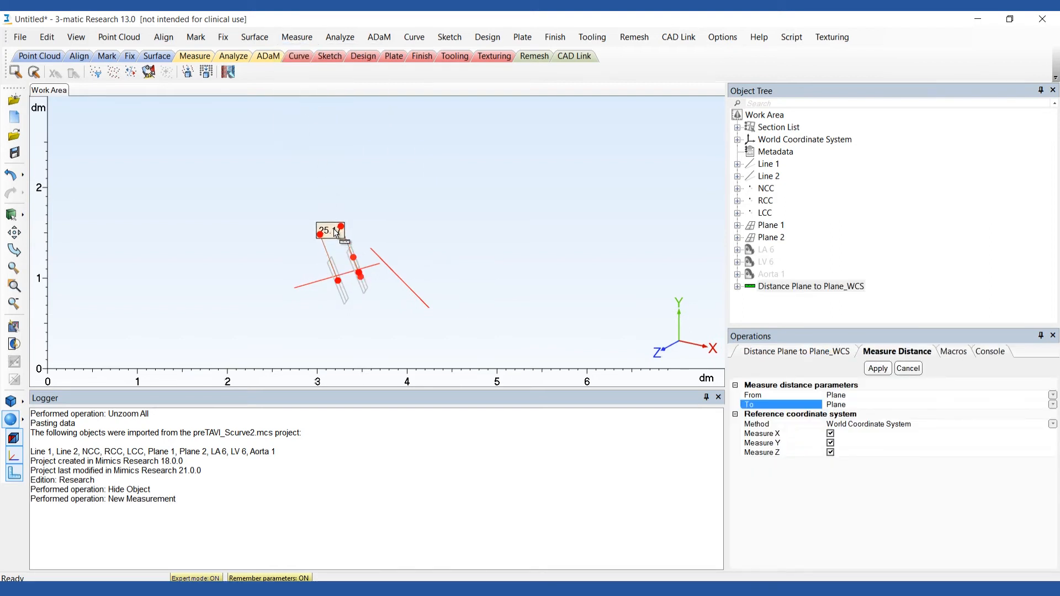
scroll(342, 259, "up", 4)
scroll(344, 262, "down", 2)
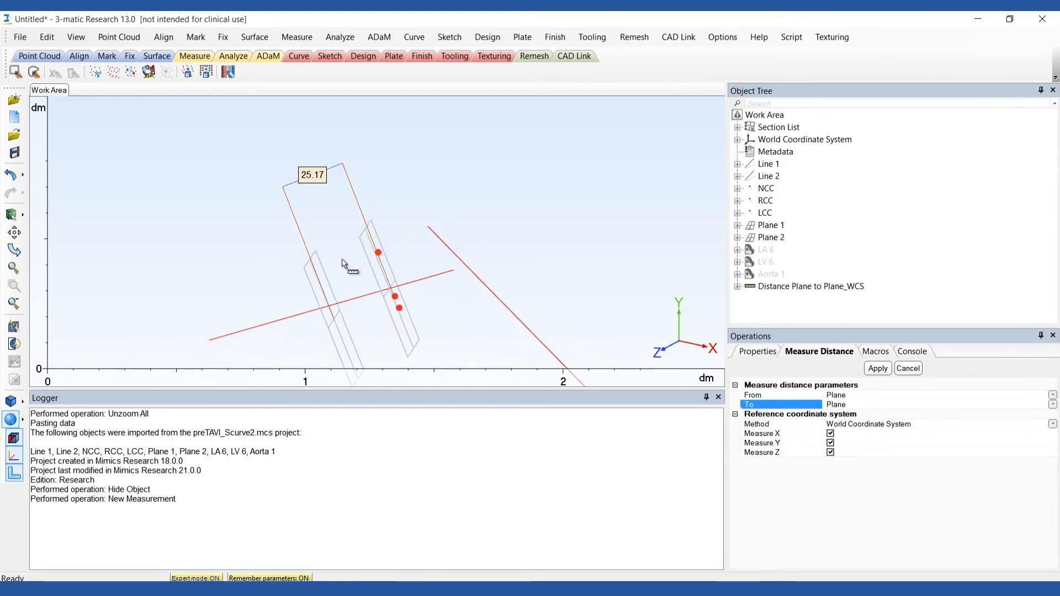
Measure the line-to-line angle between the aortic axis line and the left ventricle axis line.
left_click(296, 37)
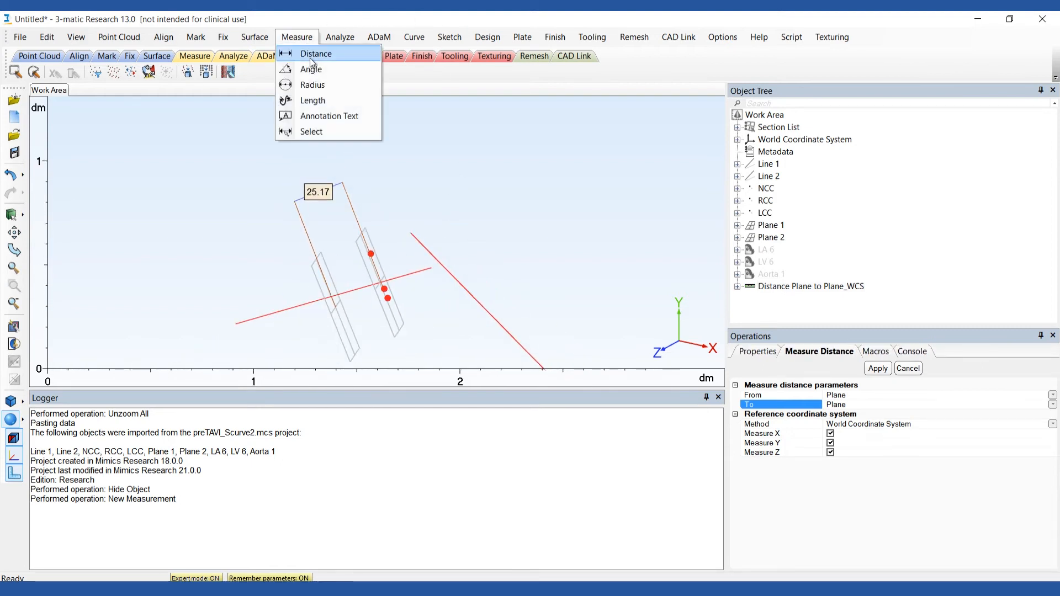
left_click(313, 68)
right_click_drag(406, 312, 605, 297)
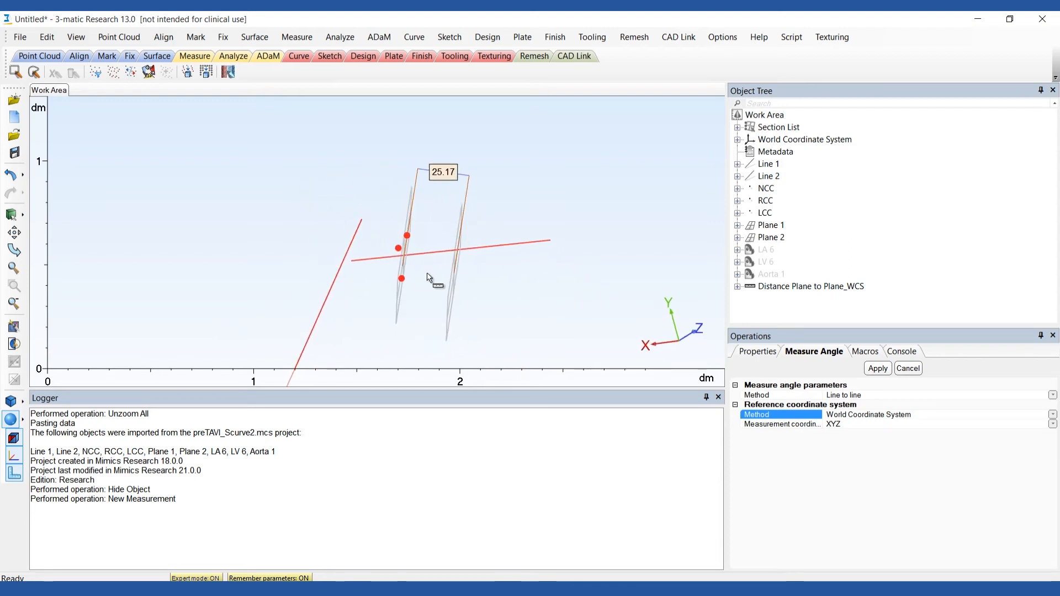
left_click(380, 262)
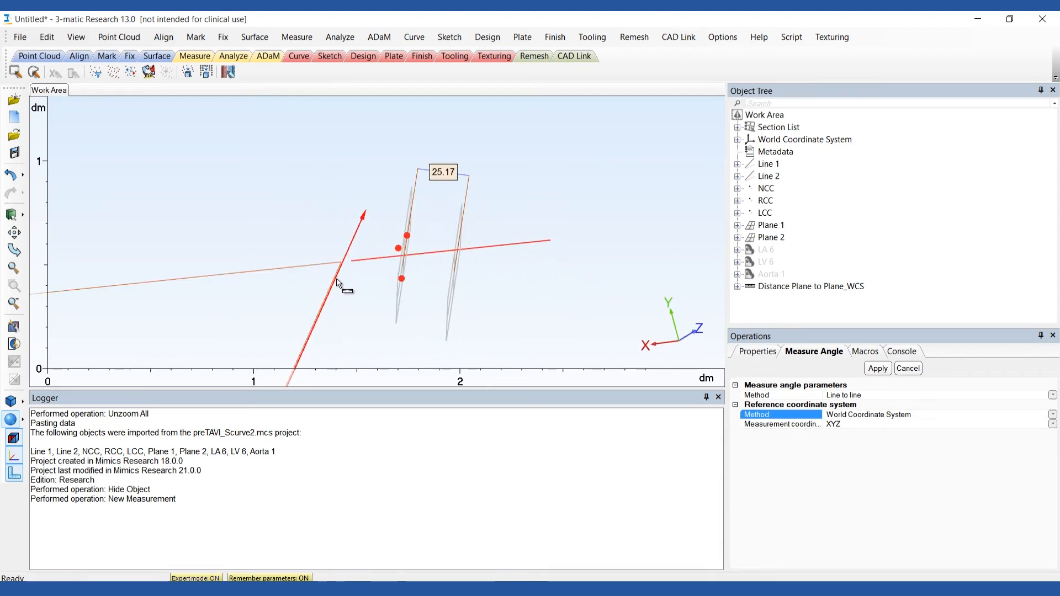
left_click(333, 293)
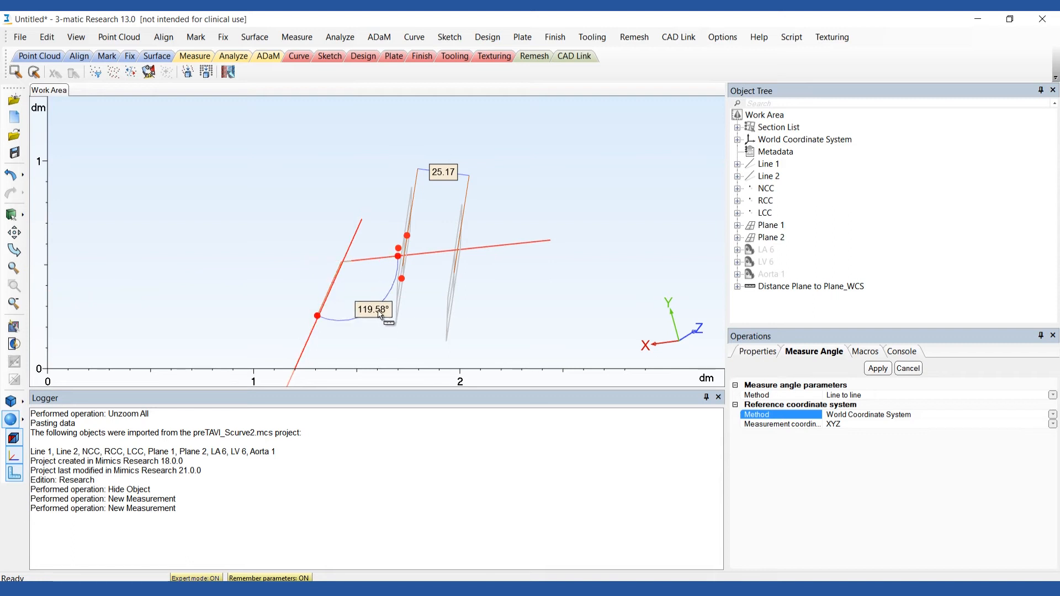
left_click(418, 324)
middle_click_drag(428, 332, 424, 270)
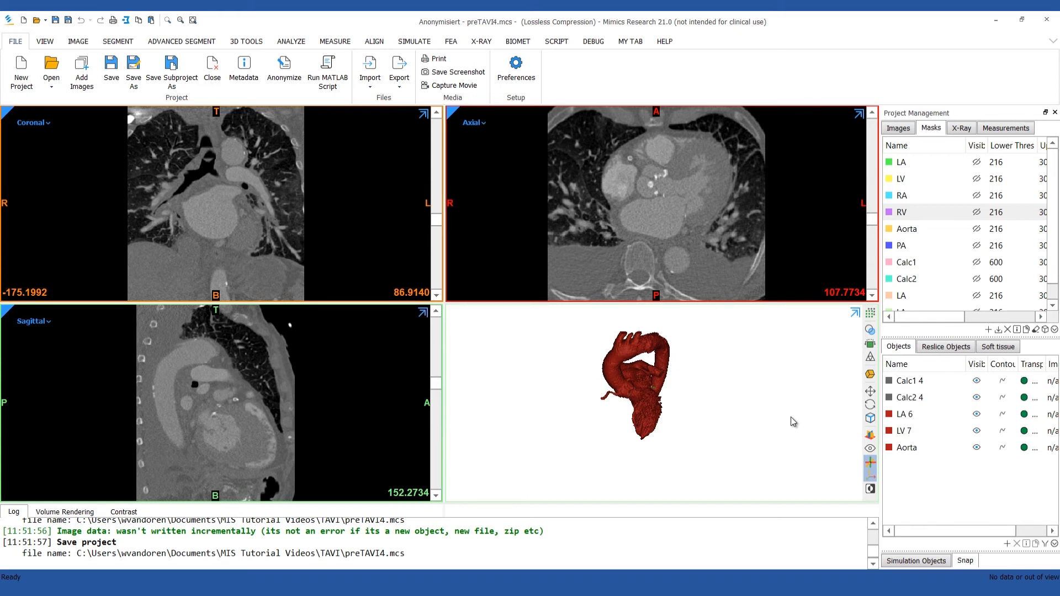
Copy the Calc1 4, Calc2 4, LA 6, LV 7 and Aorta parts of the preTAVI4 project to the clipboard.
key("ctrl+c")
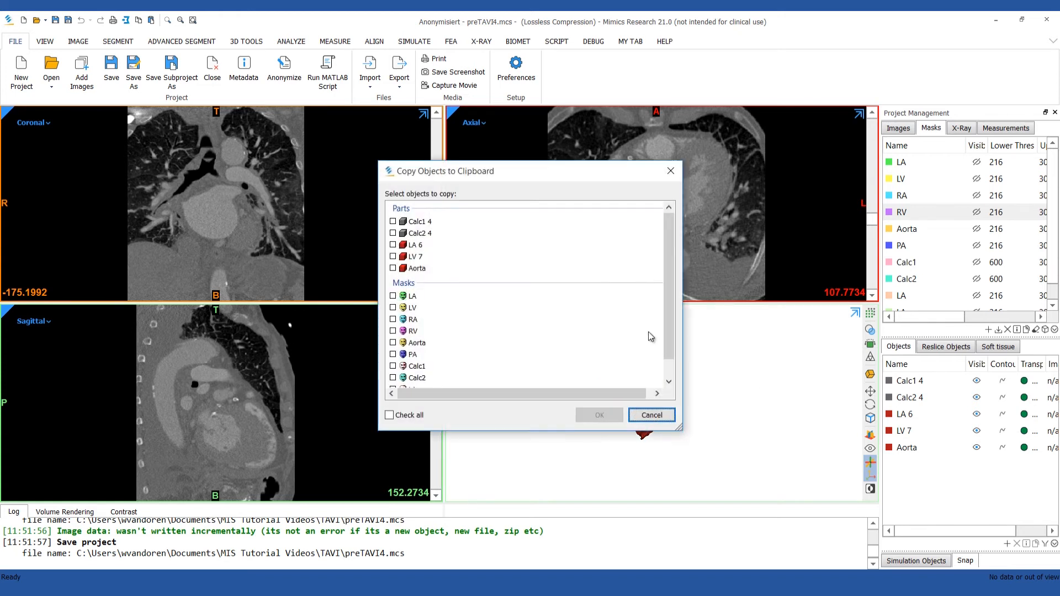
left_click(393, 221)
left_click(392, 233)
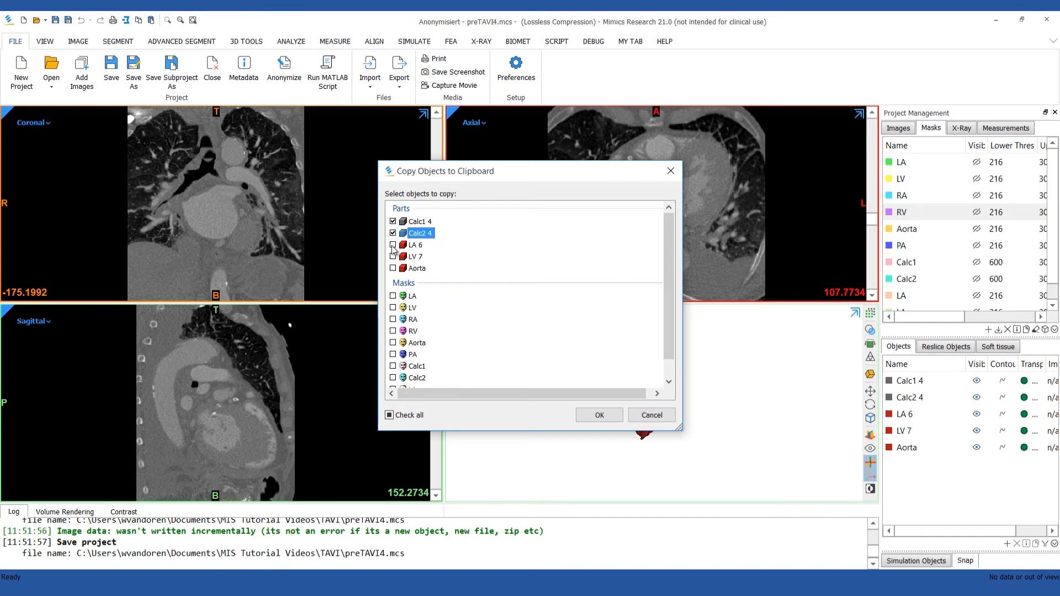
left_click(393, 245)
left_click(392, 256)
left_click(393, 269)
left_click(600, 415)
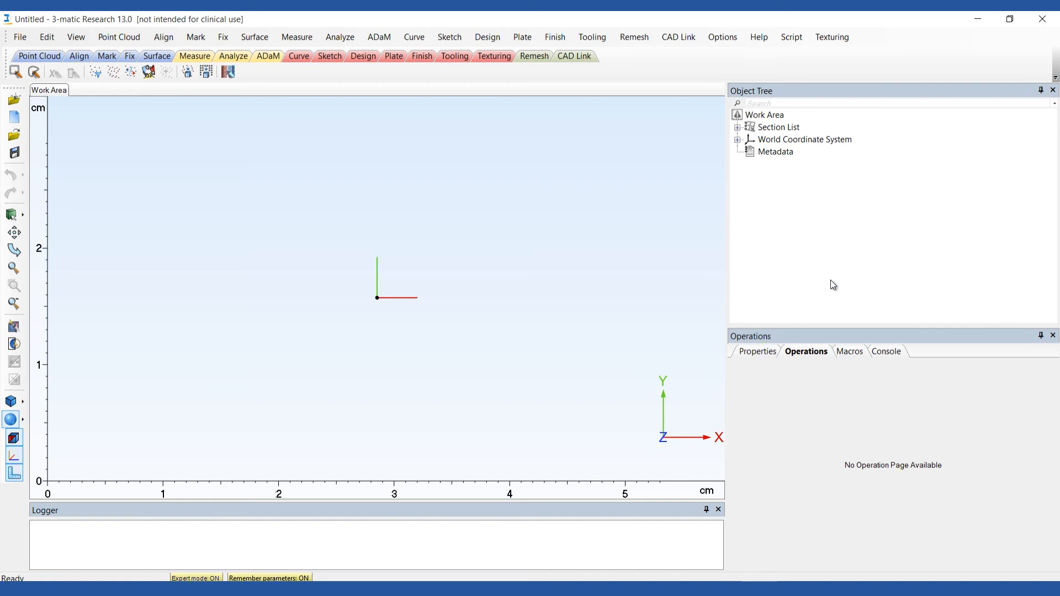
Paste the copied parts into 3-matic and hide the calcification parts Calc1 4 and Calc2 4.
left_click(850, 250)
key("ctrl+v")
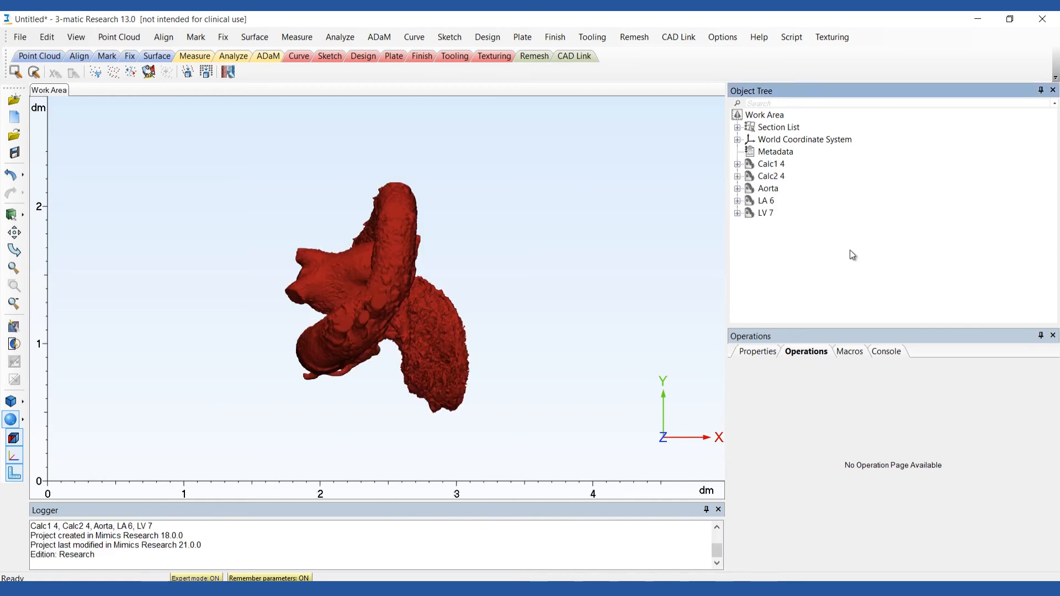
left_click(749, 165)
left_click(762, 176, "ctrl")
right_click(761, 178)
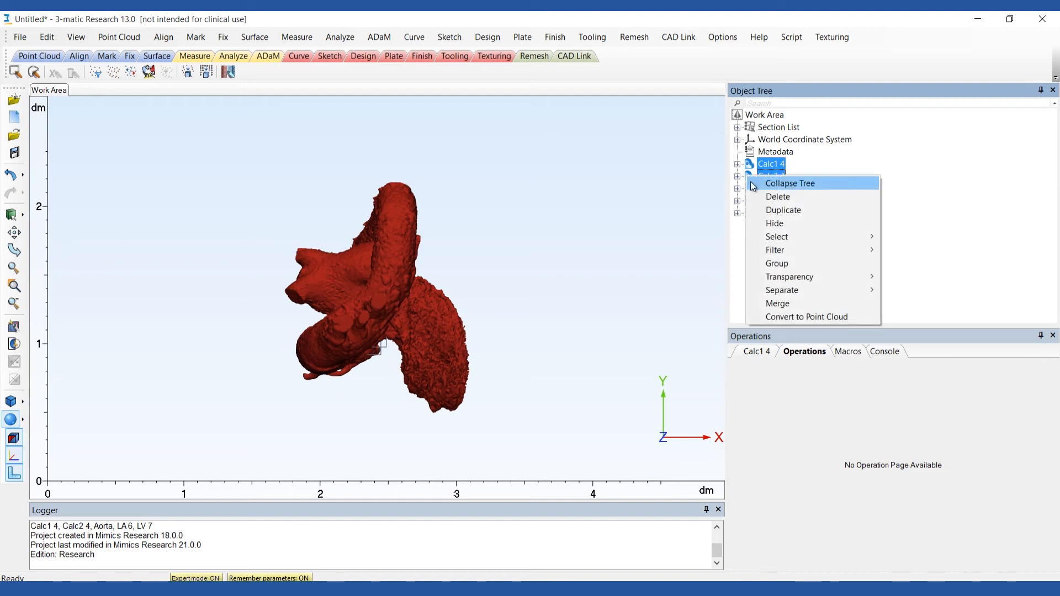
left_click(770, 223)
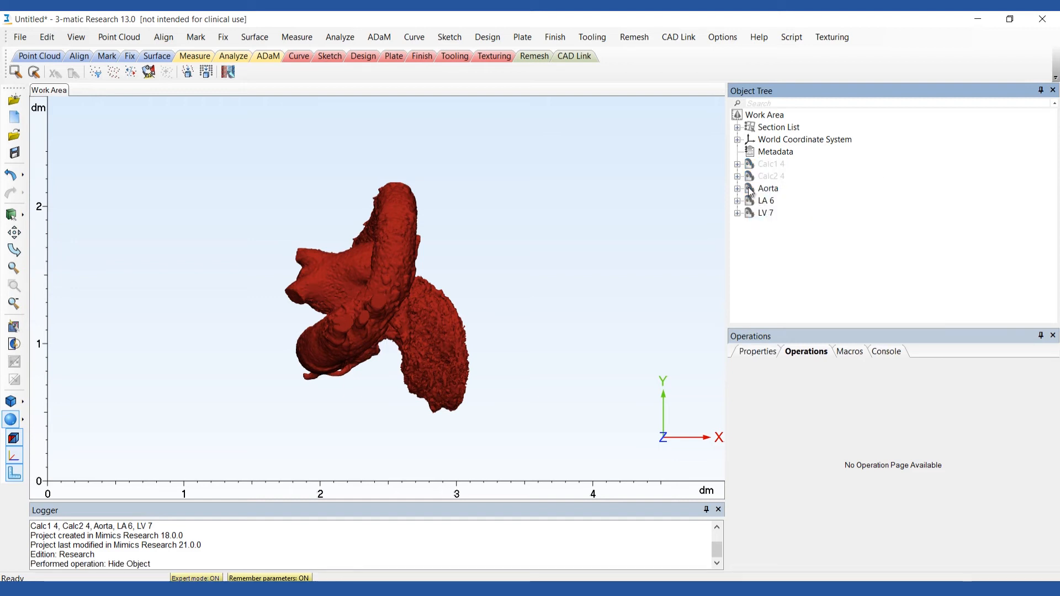
Wrap Aorta, LA 6 and LV 7 with gap closing distance 1.5 and smallest detail 1.0, and hide the three original parts.
left_click(751, 189)
left_click(749, 213, "shift")
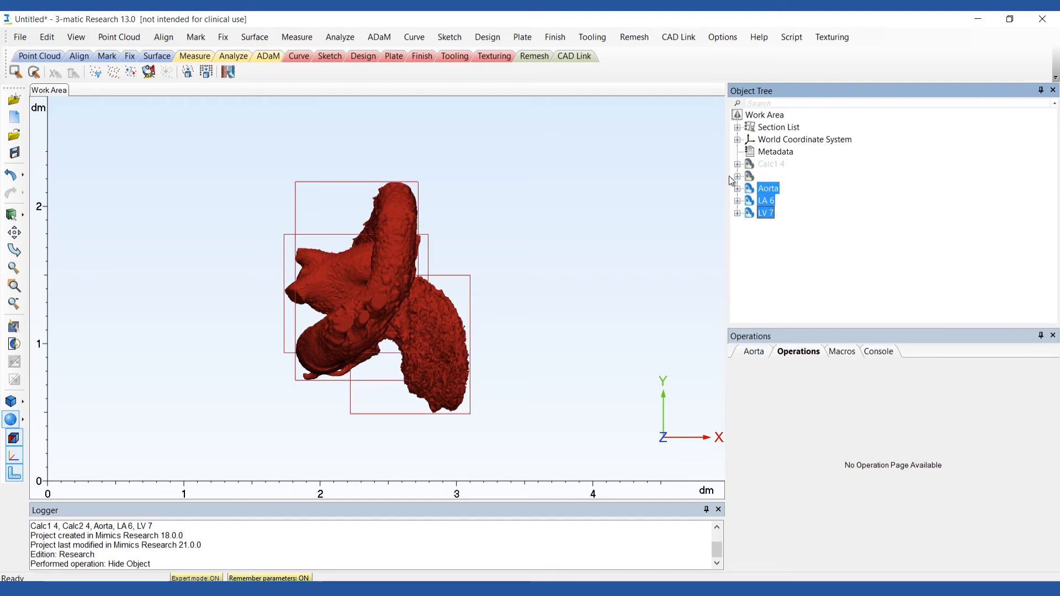
left_click(489, 37)
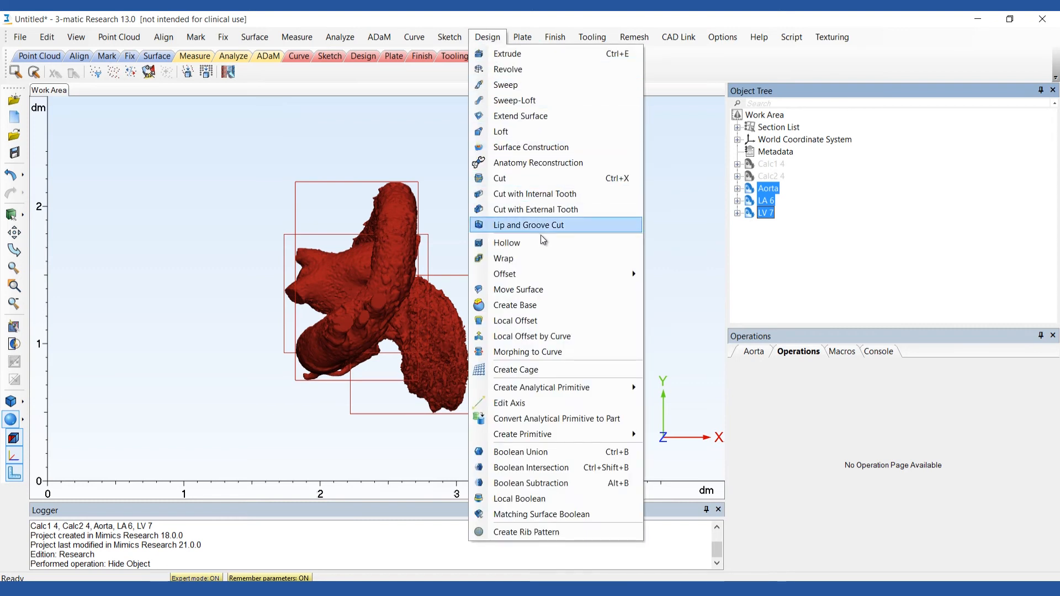
left_click(549, 258)
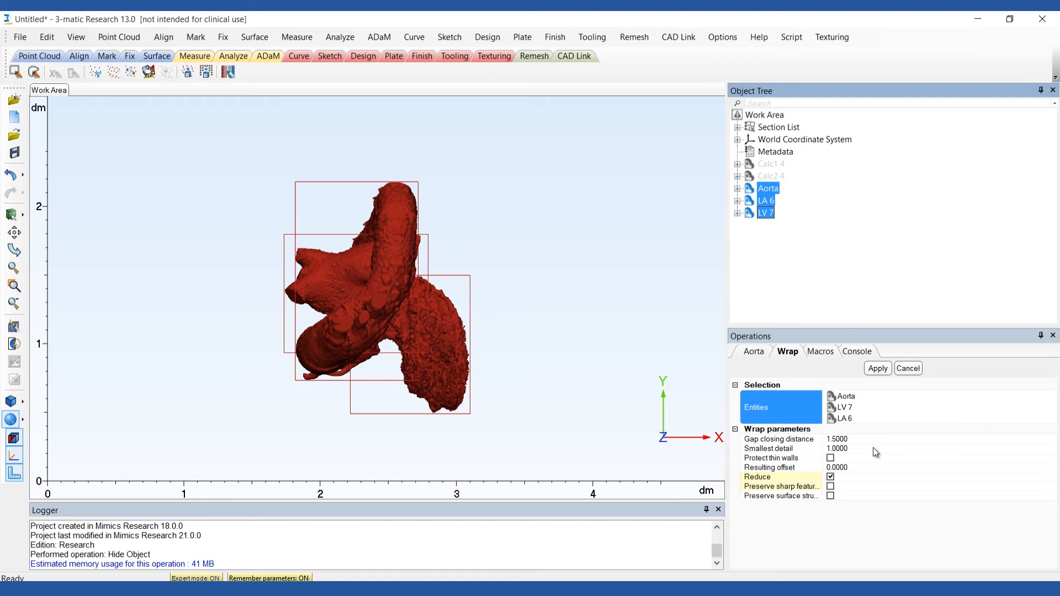
left_click(876, 370)
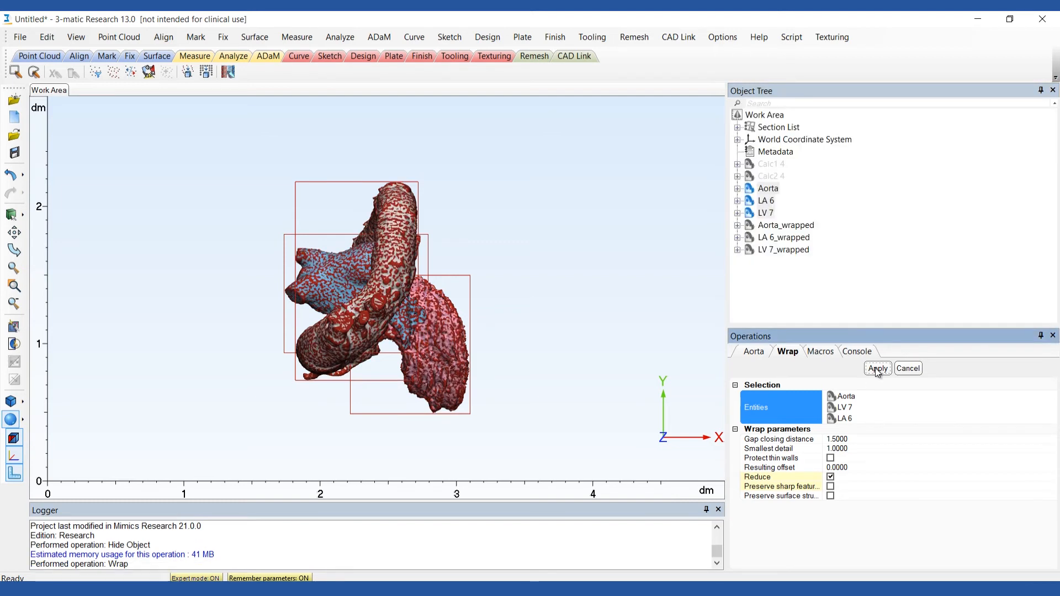
right_click(766, 213)
left_click(784, 256)
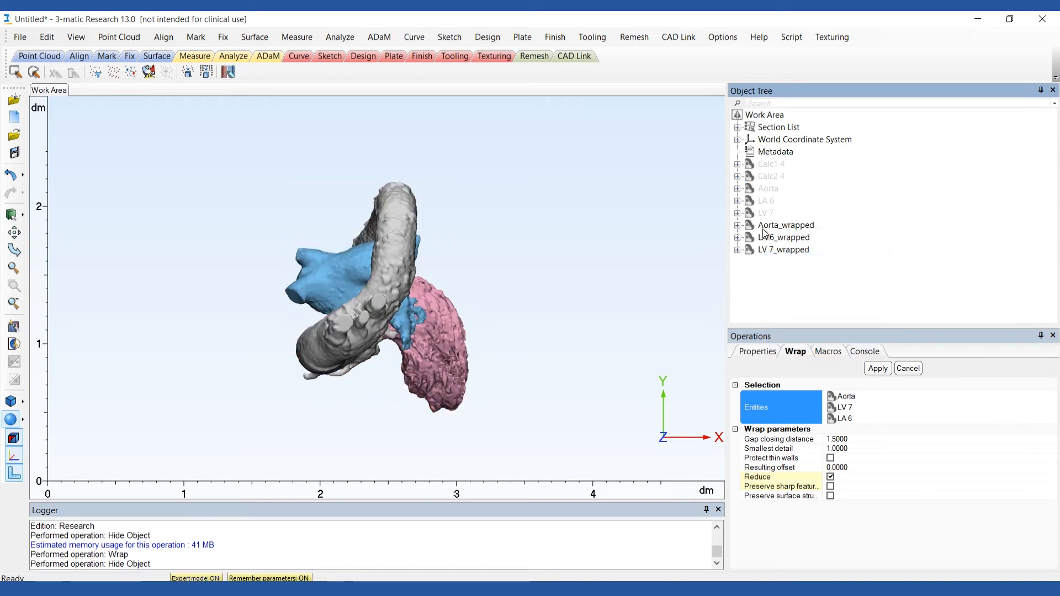
Smooth Aorta_wrapped, LA 6_wrapped and LV 7_wrapped together using the first-order Laplacian method, smooth factor 0.7 and 3 iterations.
left_click(751, 226)
left_click(750, 250, "shift")
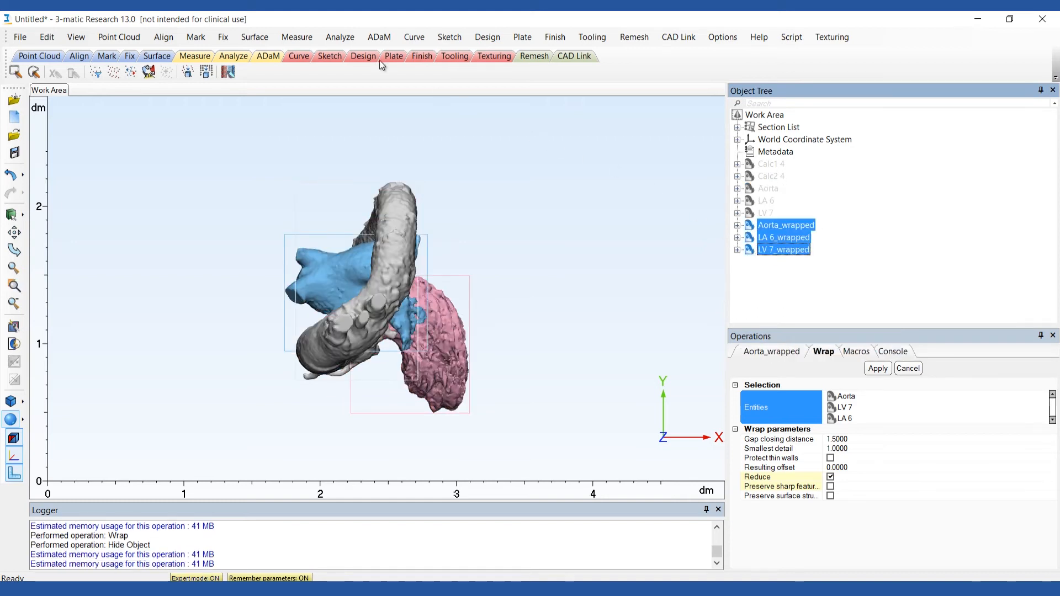
left_click(223, 37)
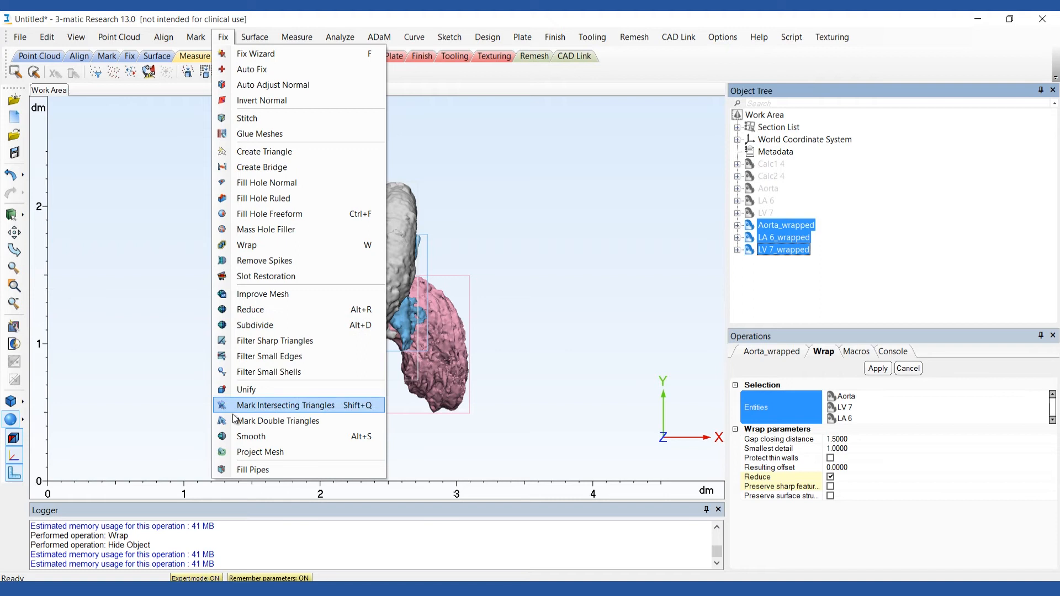
left_click(244, 437)
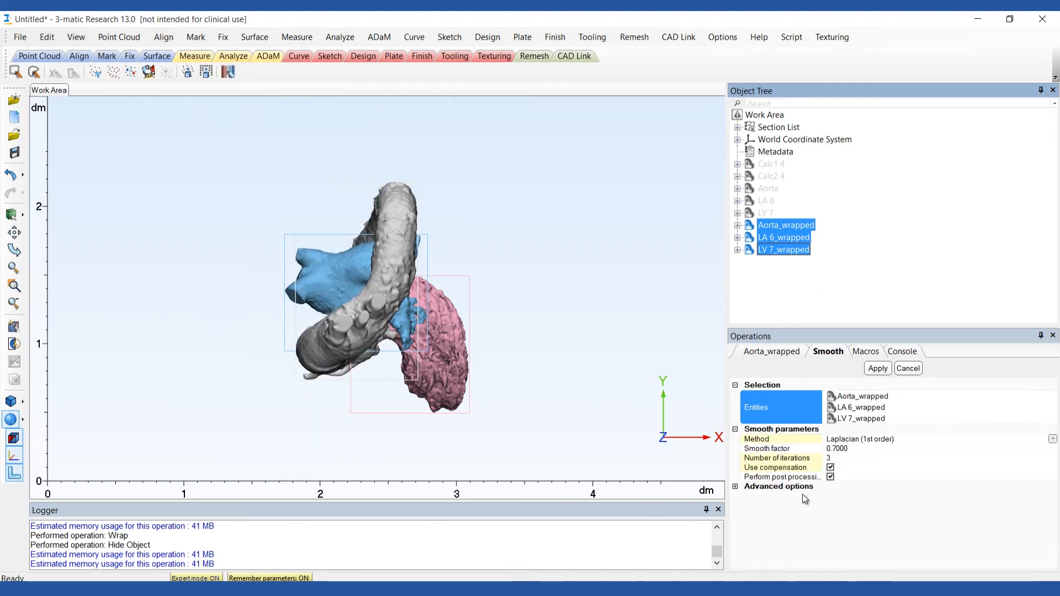
left_click(877, 369)
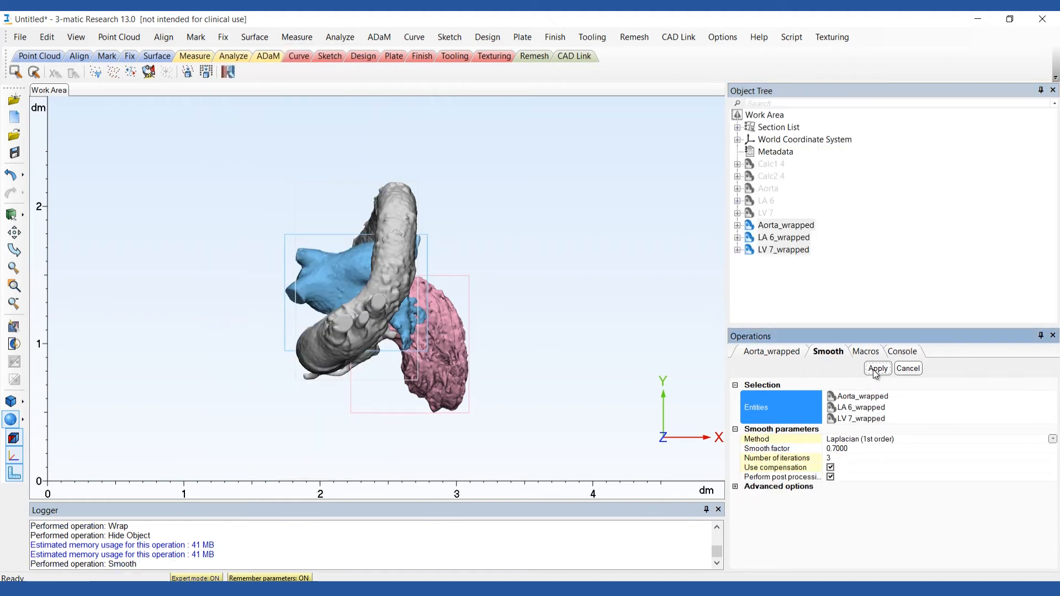
Hide the LA 6_wrapped and LV 7_wrapped parts, leaving Aorta_wrapped shown.
left_click(750, 241)
right_click(751, 243)
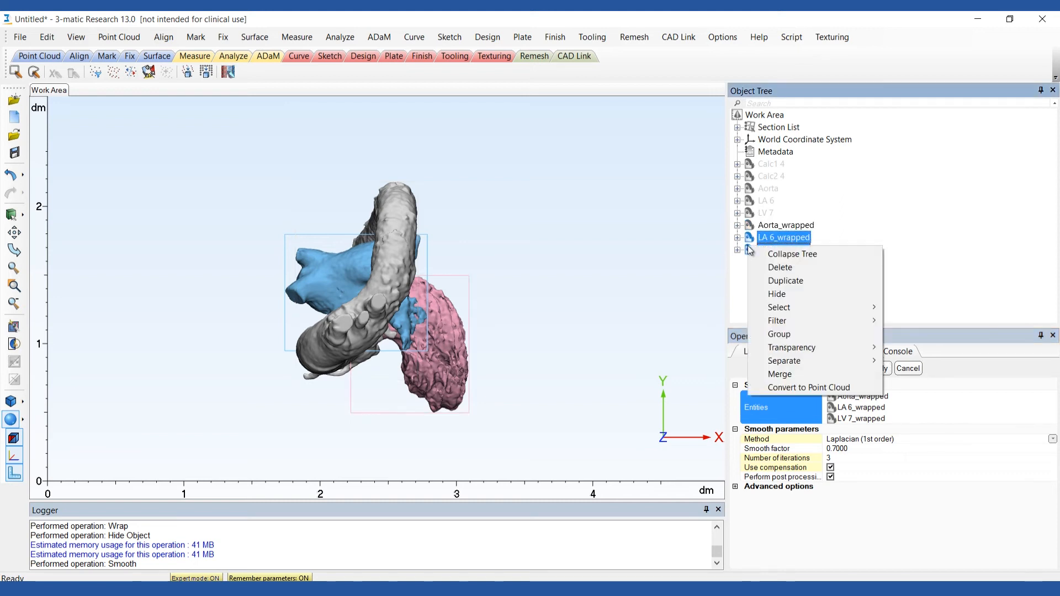
left_click(776, 294)
Mark the rough spike at the base of the coronary branch on Aorta_wrapped with Wave Brush Mark and delete the marked triangles.
right_click_drag(499, 350, 466, 302)
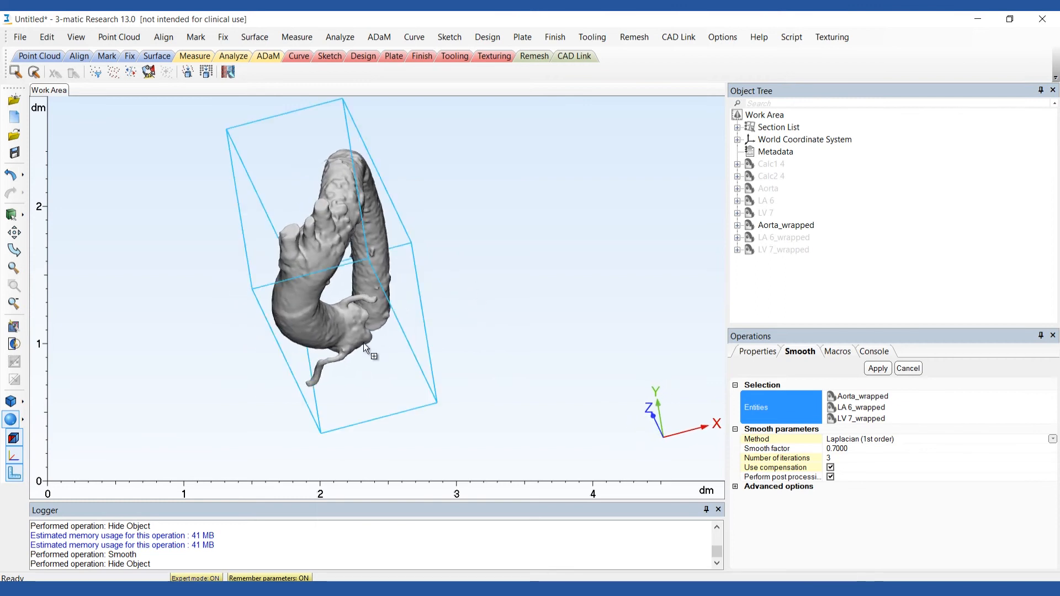
scroll(347, 349, "up", 8)
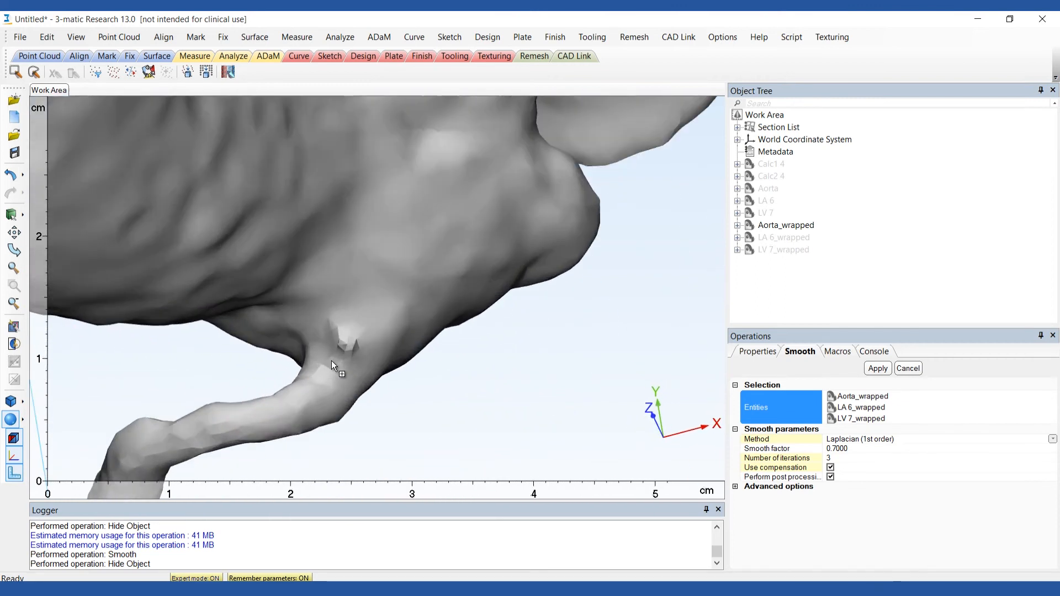
scroll(337, 356, "up", 3)
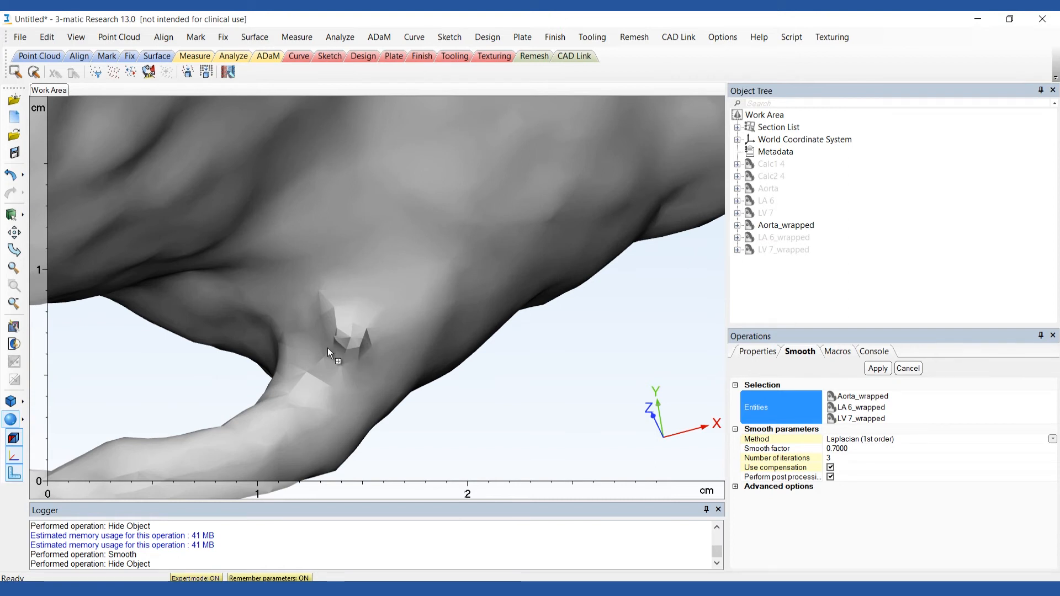
left_click(196, 37)
mouse_move(285, 244)
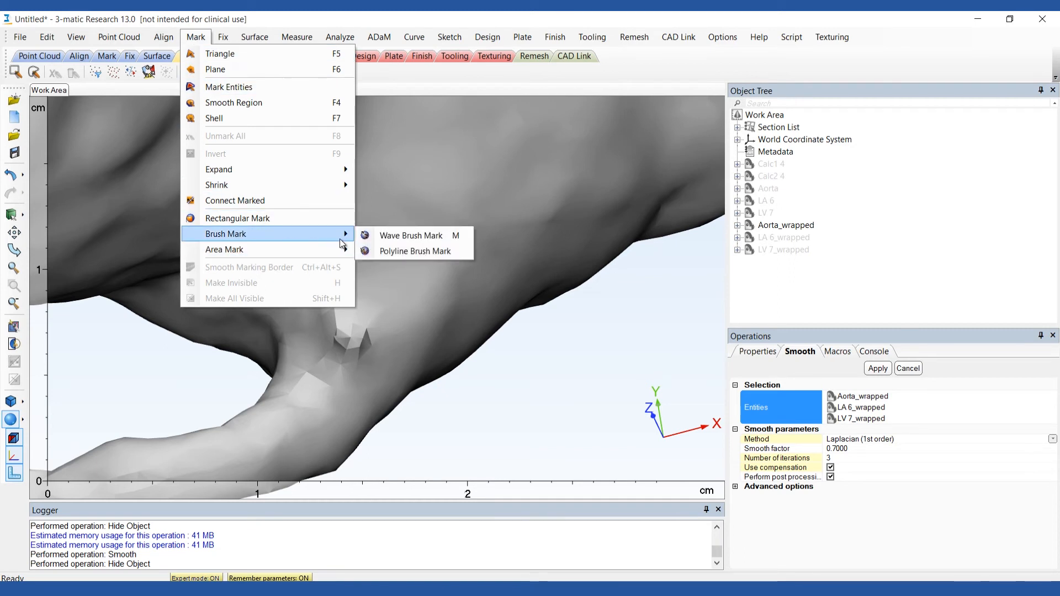
left_click(391, 236)
mouse_move(358, 322)
left_mouse_down()
mouse_move(348, 330)
mouse_move(365, 338)
mouse_move(348, 327)
mouse_move(366, 343)
mouse_move(372, 317)
left_mouse_up()
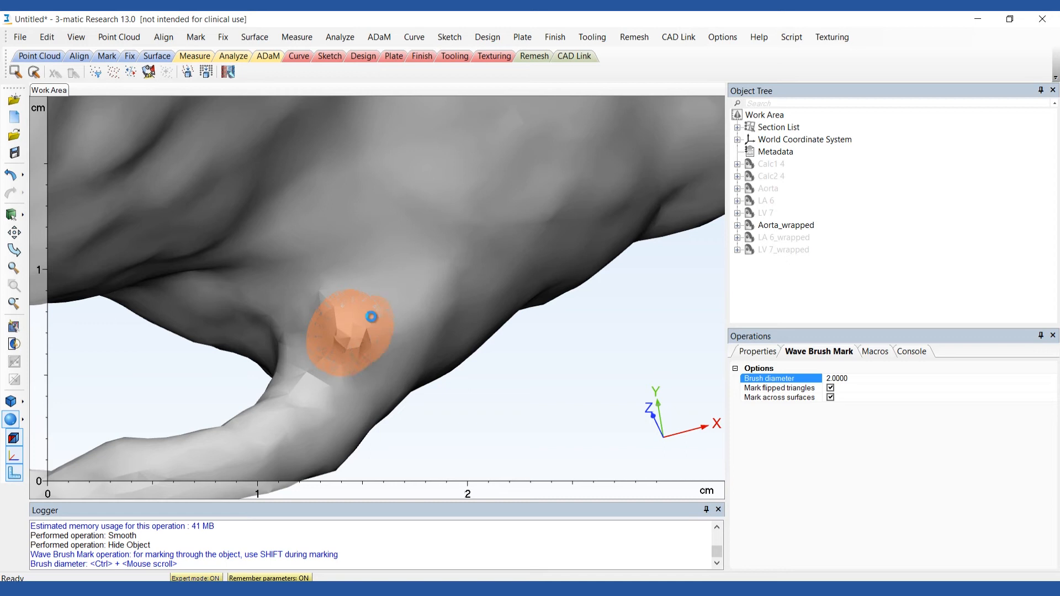
right_click_drag(367, 338, 406, 333)
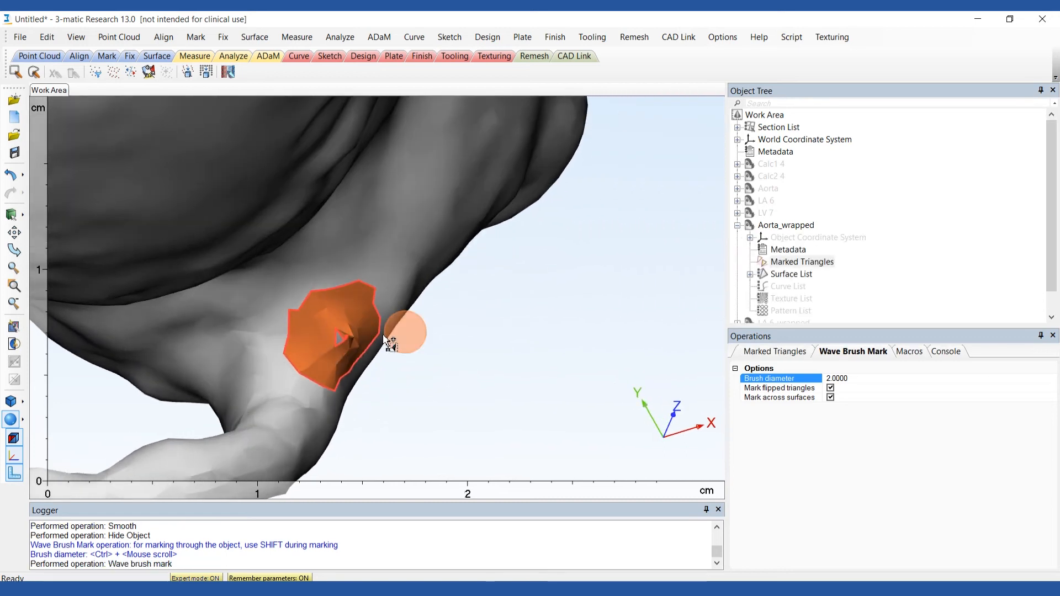
left_click(343, 343)
key("Delete")
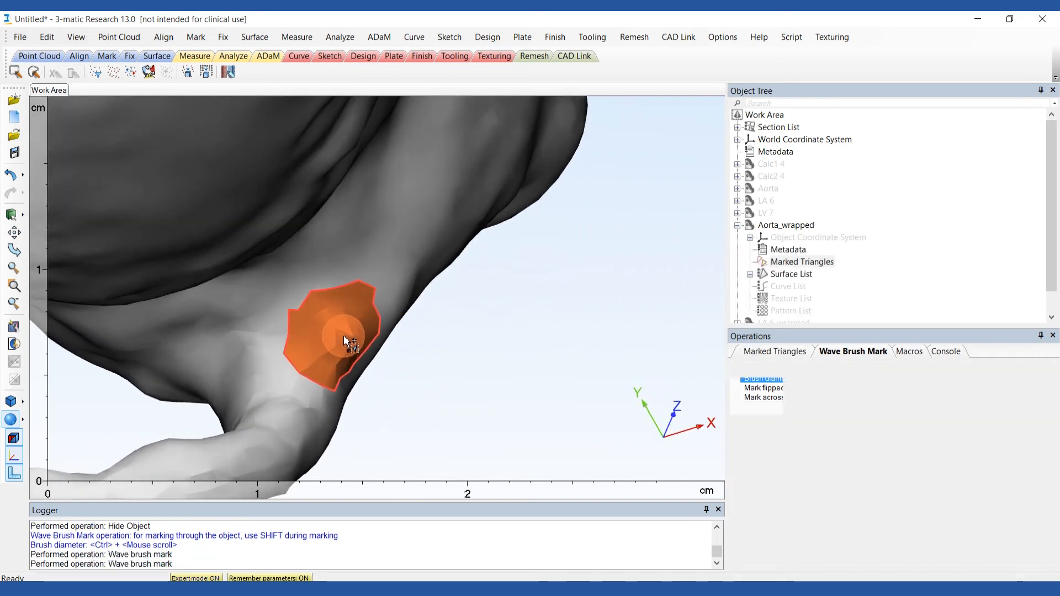
Close the bad contour on Aorta_wrapped with Fill Hole Freeform and merge all surfaces in its surface list.
left_click(223, 36)
left_click(258, 214)
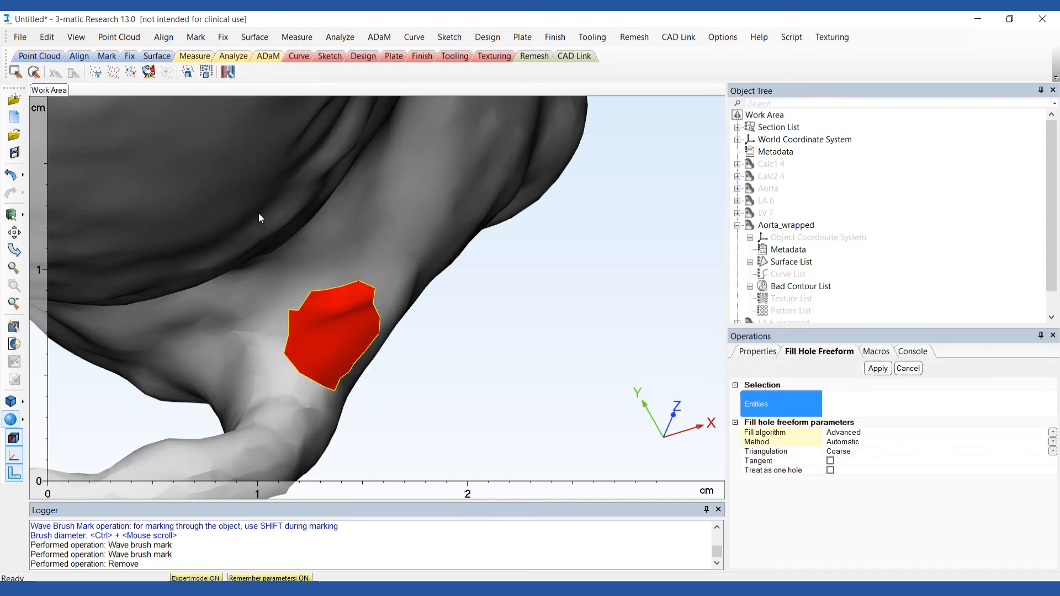
left_click(750, 287)
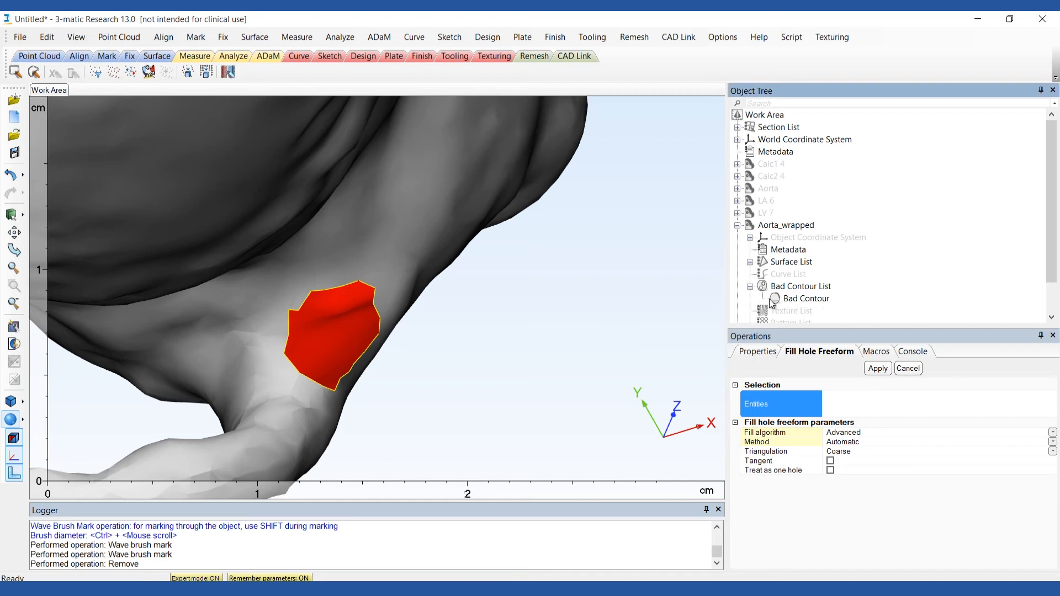
left_click(788, 300)
left_click(878, 369)
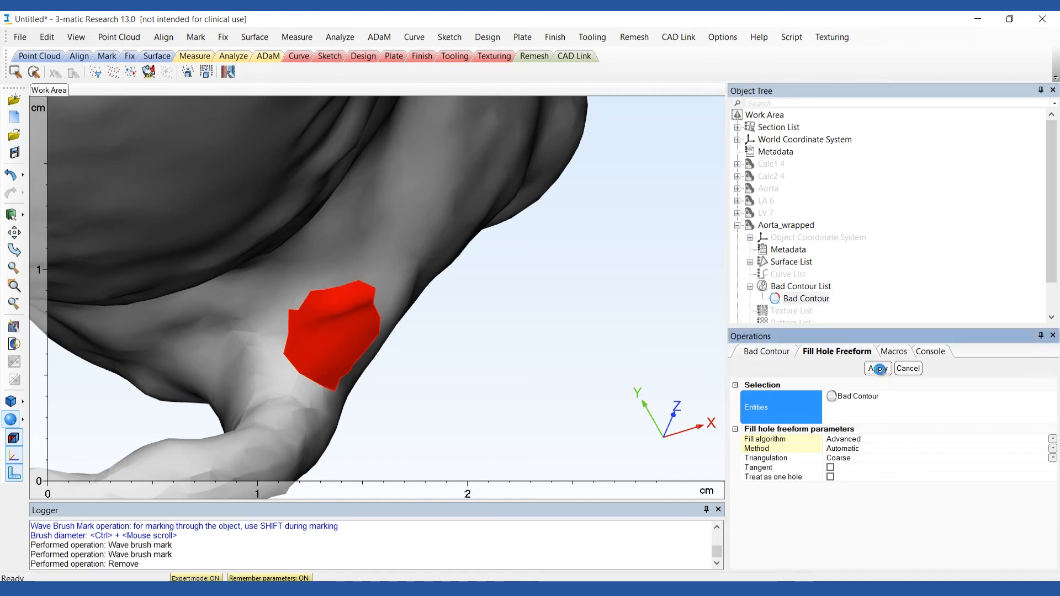
right_click(805, 262)
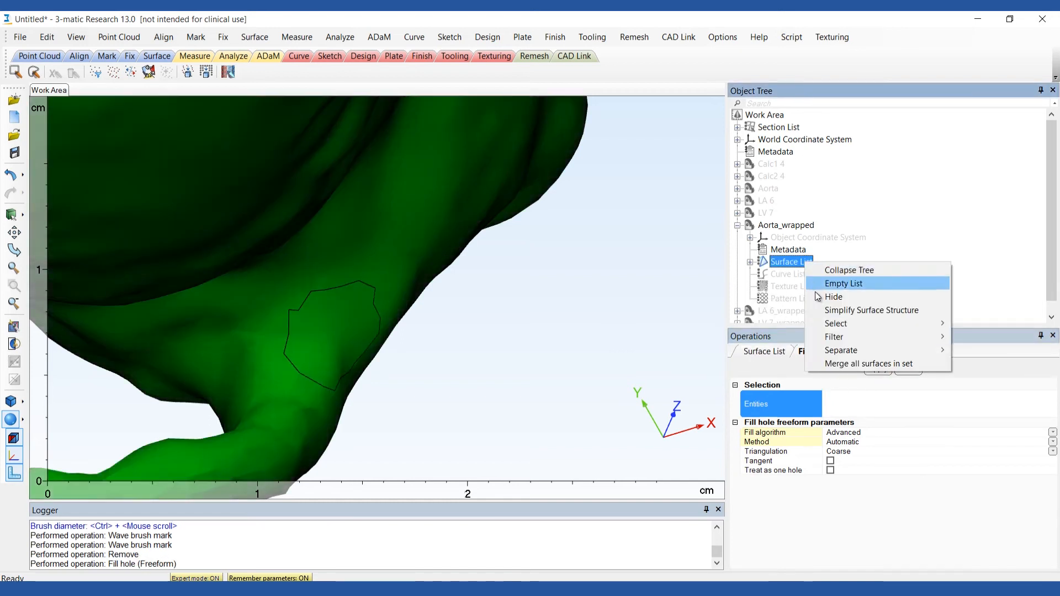
left_click(848, 364)
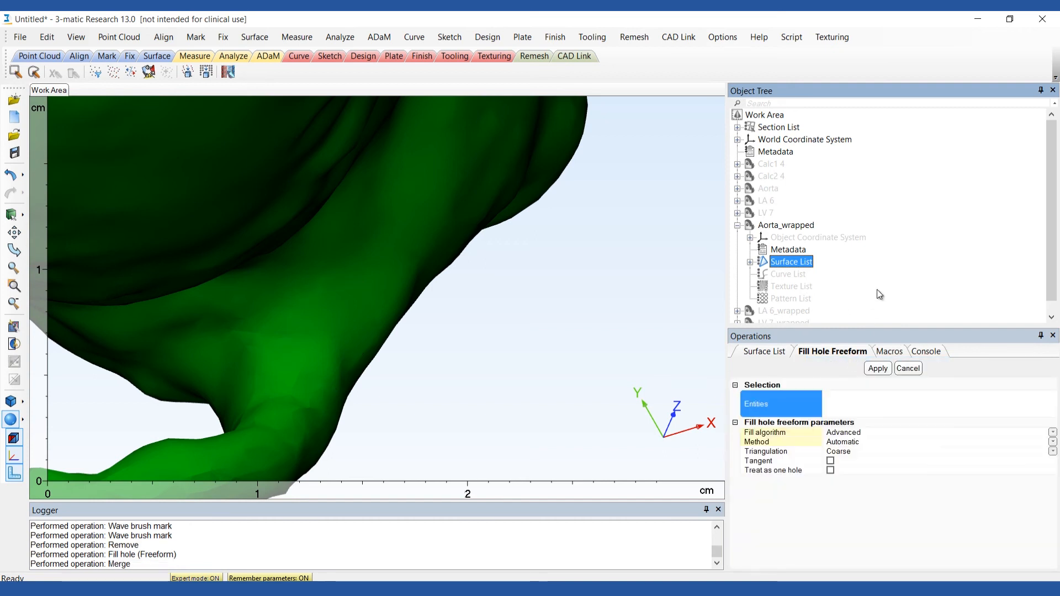
Trim away the aortic arch, its branches and the descending aorta from Aorta_wrapped with a polygon outline and Remove inner.
scroll(450, 231, "down", 10)
middle_click_drag(451, 235, 437, 393)
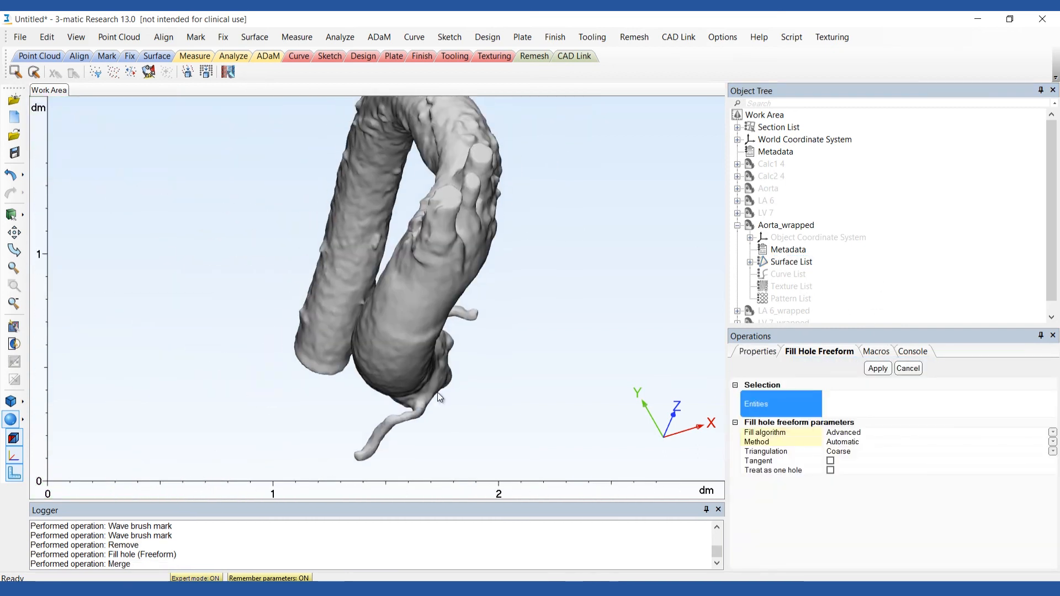
right_click_drag(437, 394, 389, 289)
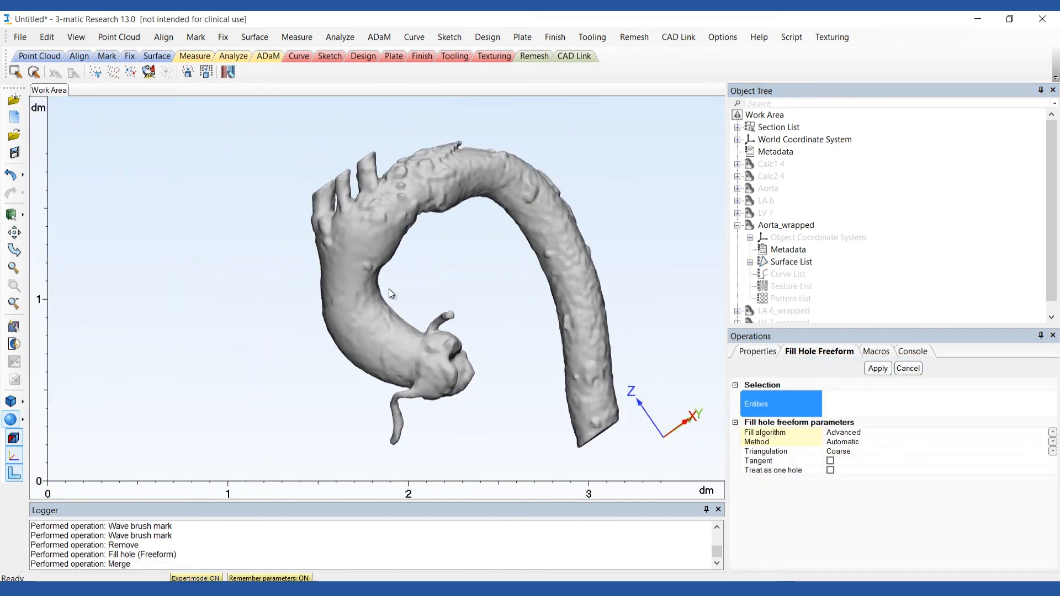
left_click(555, 37)
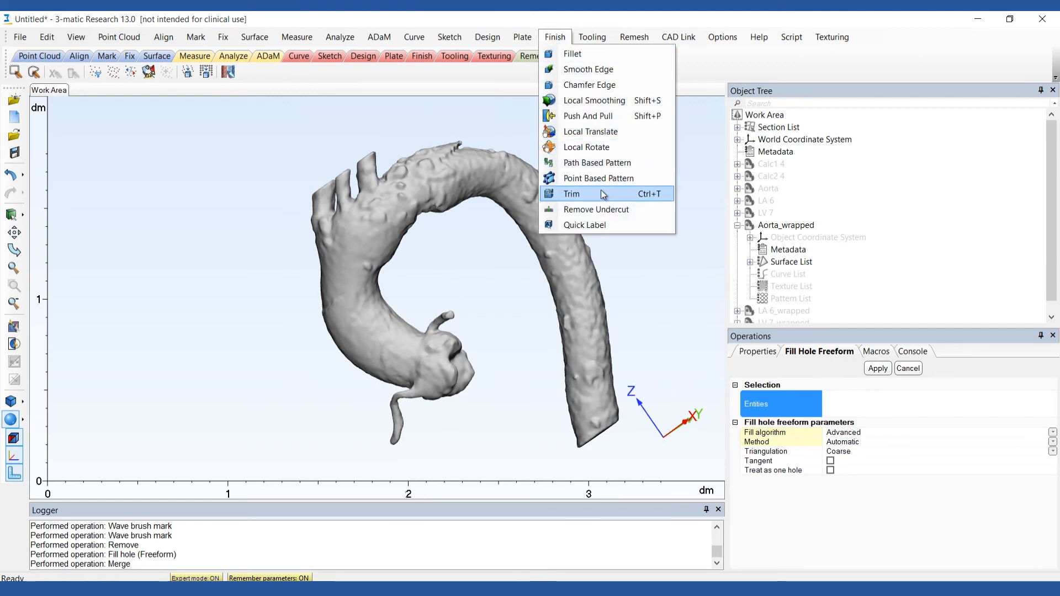
left_click(569, 191)
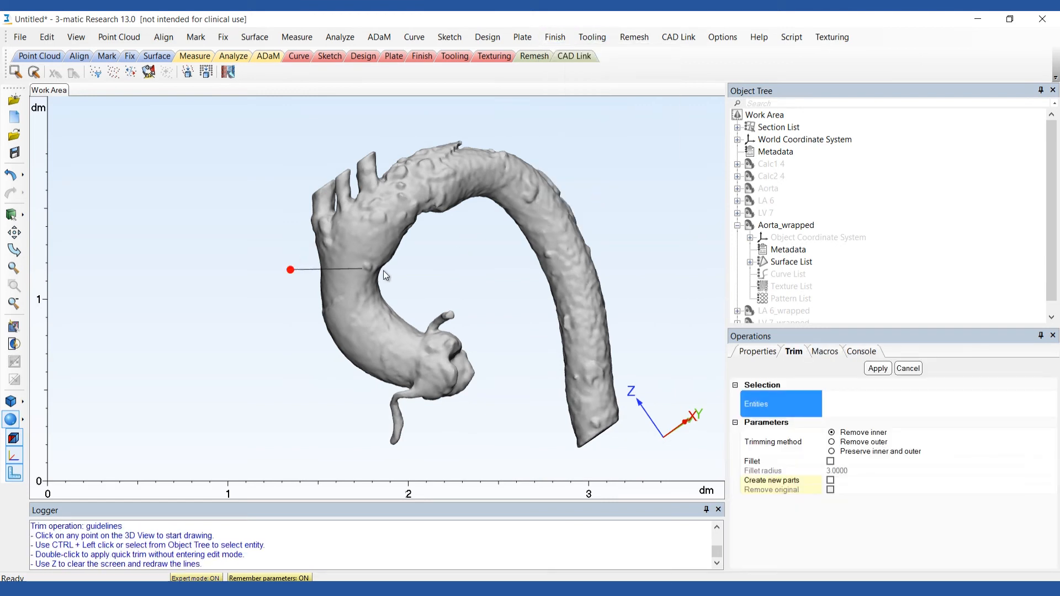
left_click(428, 276)
left_click(515, 257)
left_click(572, 461)
left_click(675, 397)
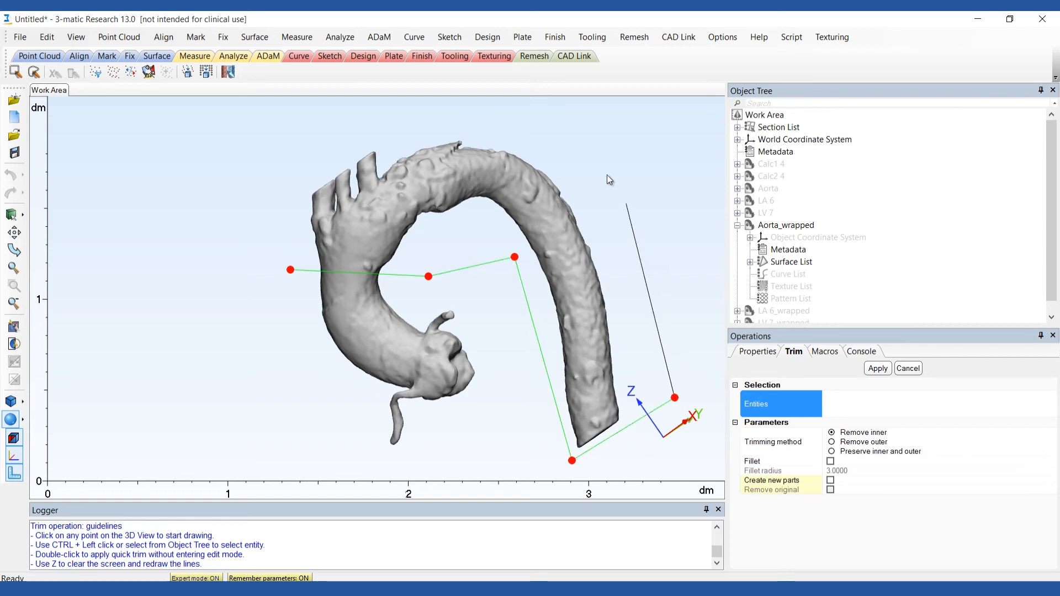
left_click(581, 128)
left_click(426, 112)
left_click(295, 153)
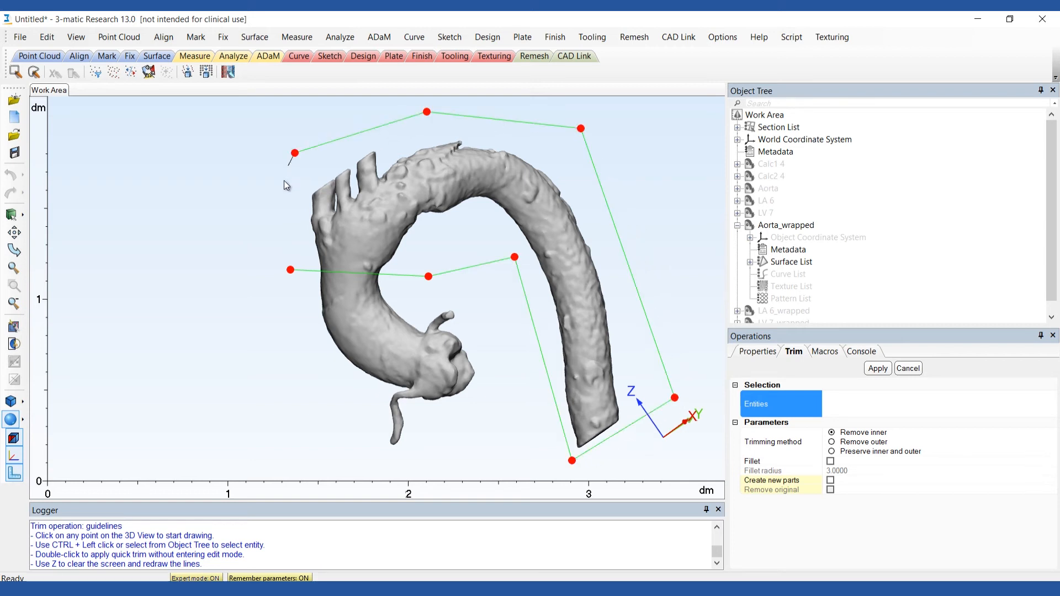
left_click(289, 269)
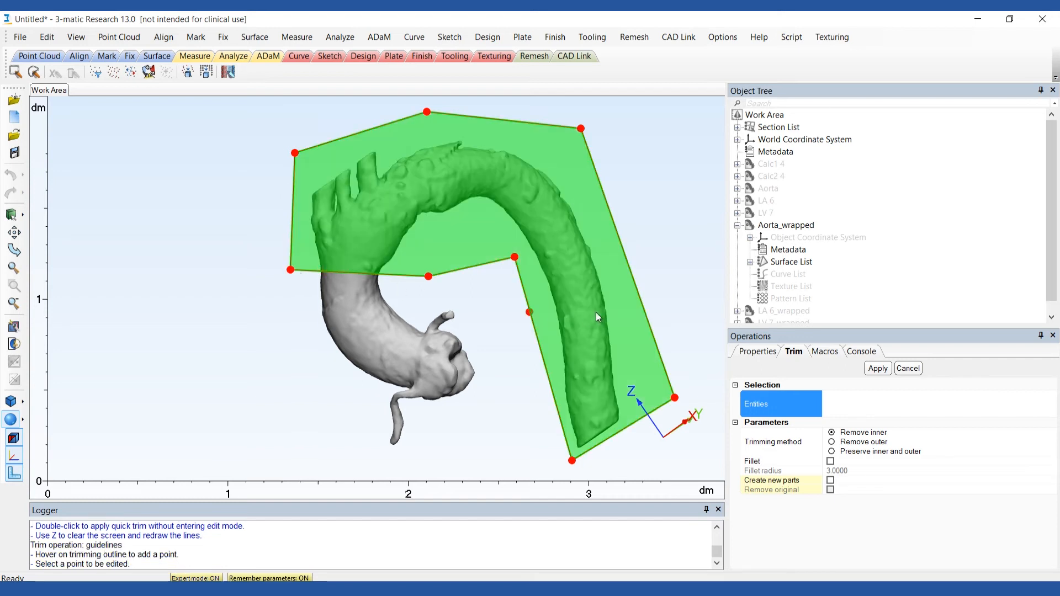
left_click(751, 225)
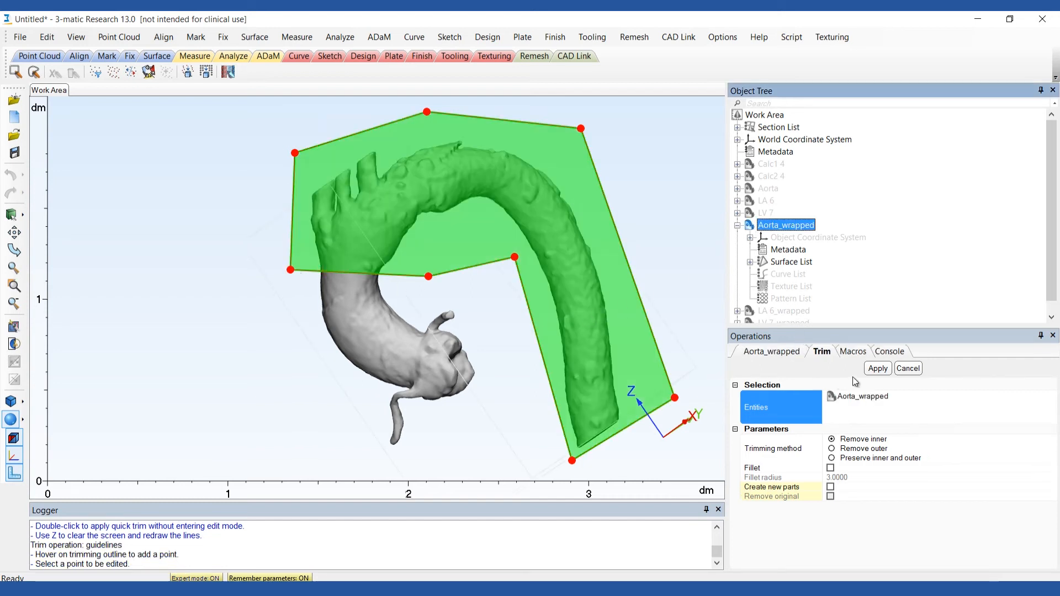
left_click(878, 369)
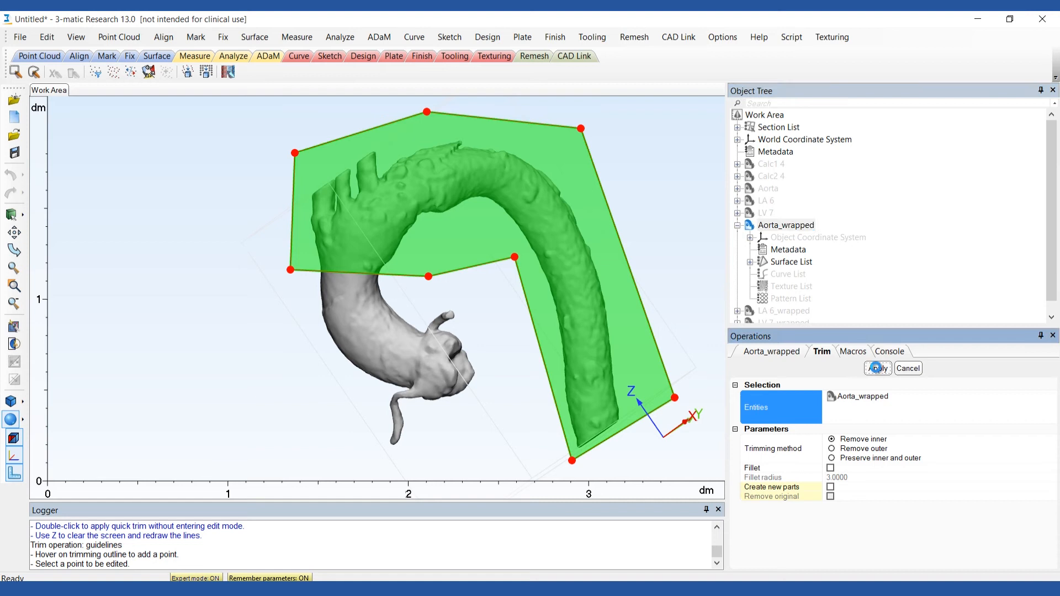
Smooth the uneven areas of the trimmed ascending aorta using Local Smoothing with a smoothing diameter of 10.
left_click(555, 37)
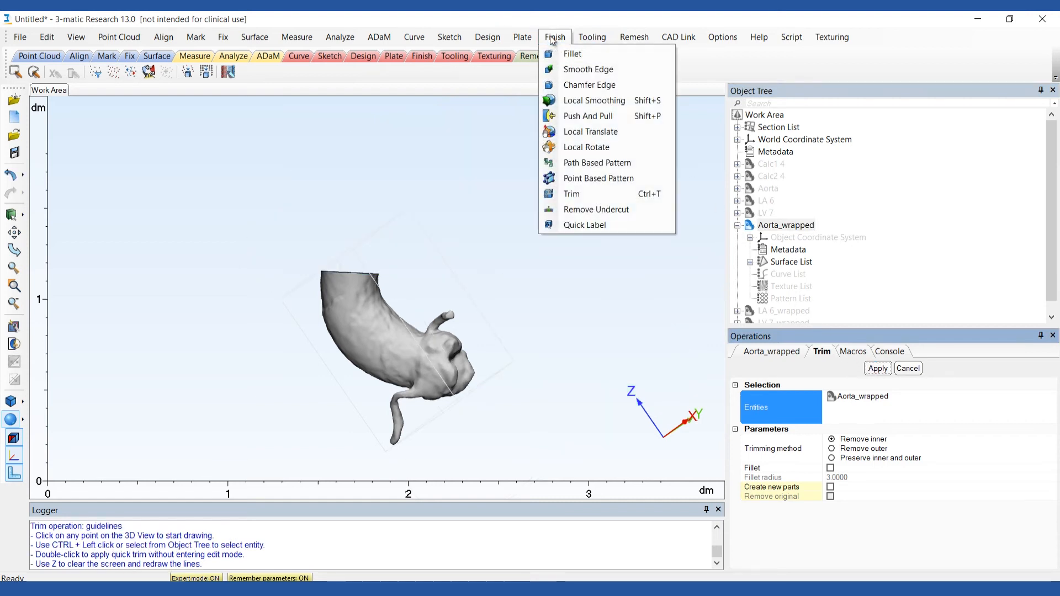
left_click(562, 100)
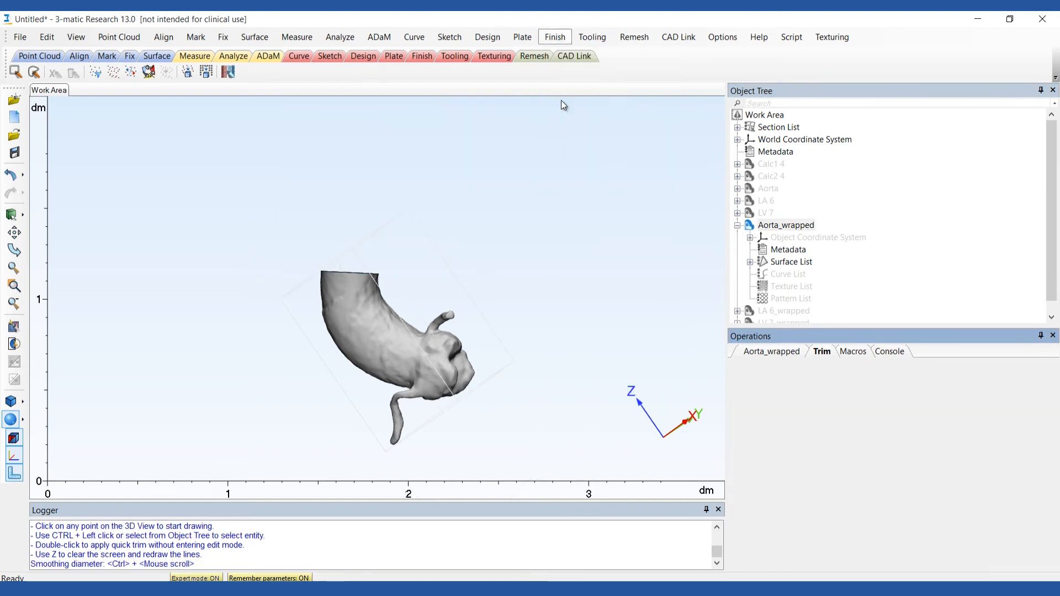
left_click(832, 394)
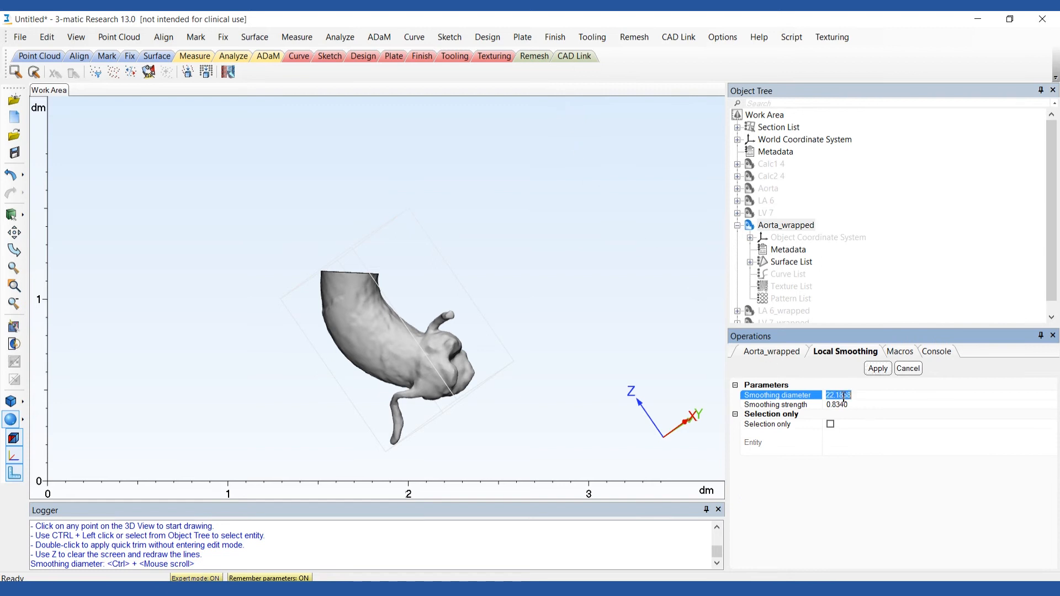
type("10")
key("Return")
scroll(354, 327, "up", 3)
left_click_drag(335, 283, 328, 255)
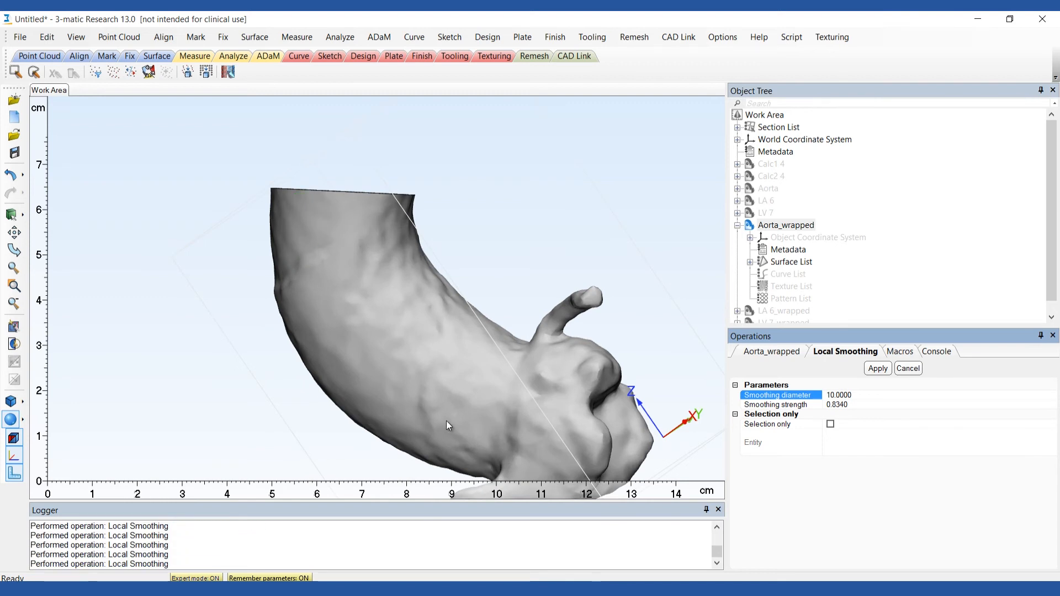
right_click_drag(509, 351, 507, 240)
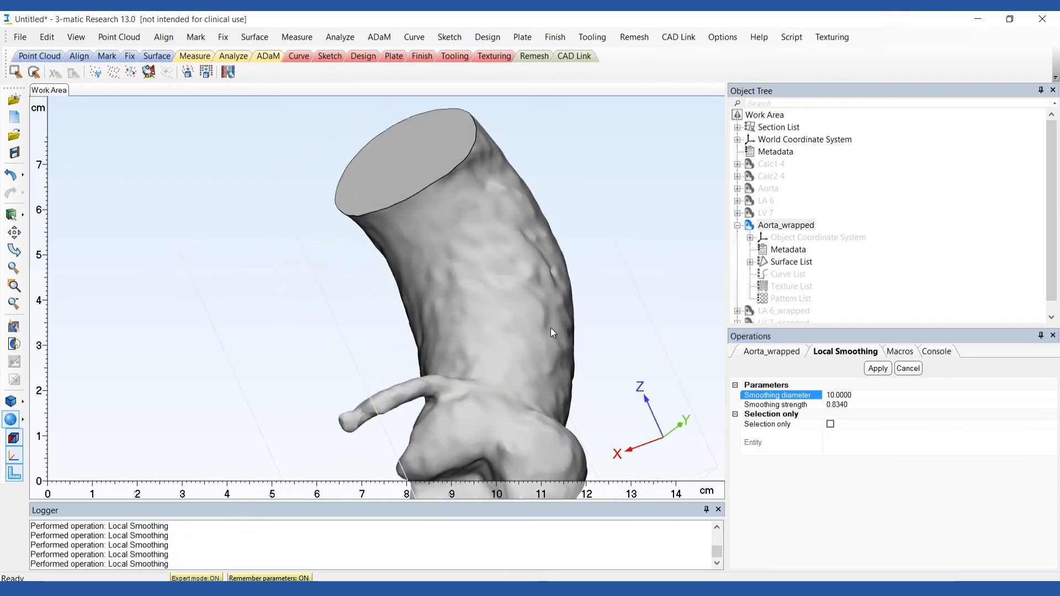
right_click_drag(544, 274, 575, 248)
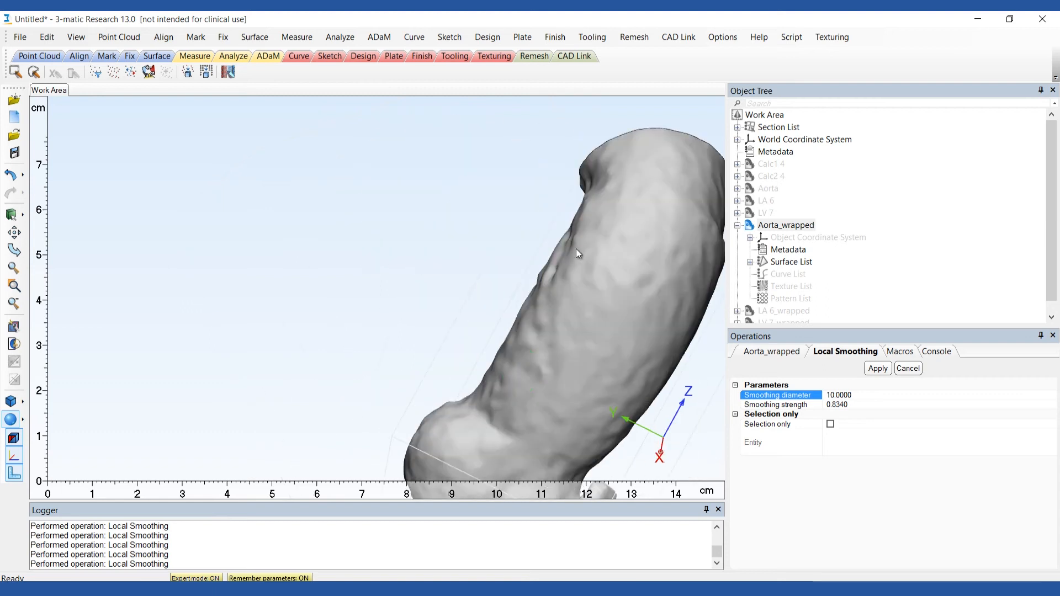
Collapse the Aorta_wrapped tree entry and show the LA 6_wrapped part.
left_click(738, 225)
left_click(773, 237)
right_click(759, 237)
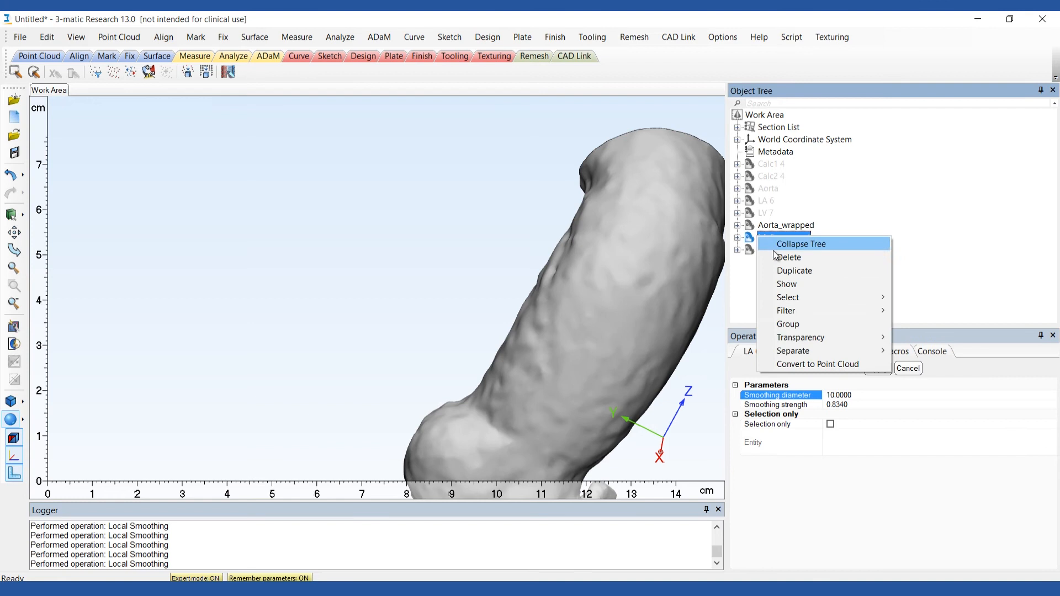
left_click(795, 286)
Set the smoothing diameter to 20 and locally smooth the rough surface of LA 6_wrapped.
middle_click_drag(484, 445, 562, 333)
mouse_move(455, 250)
left_mouse_down()
mouse_move(481, 244)
mouse_move(412, 371)
mouse_move(505, 288)
mouse_move(524, 249)
left_mouse_up()
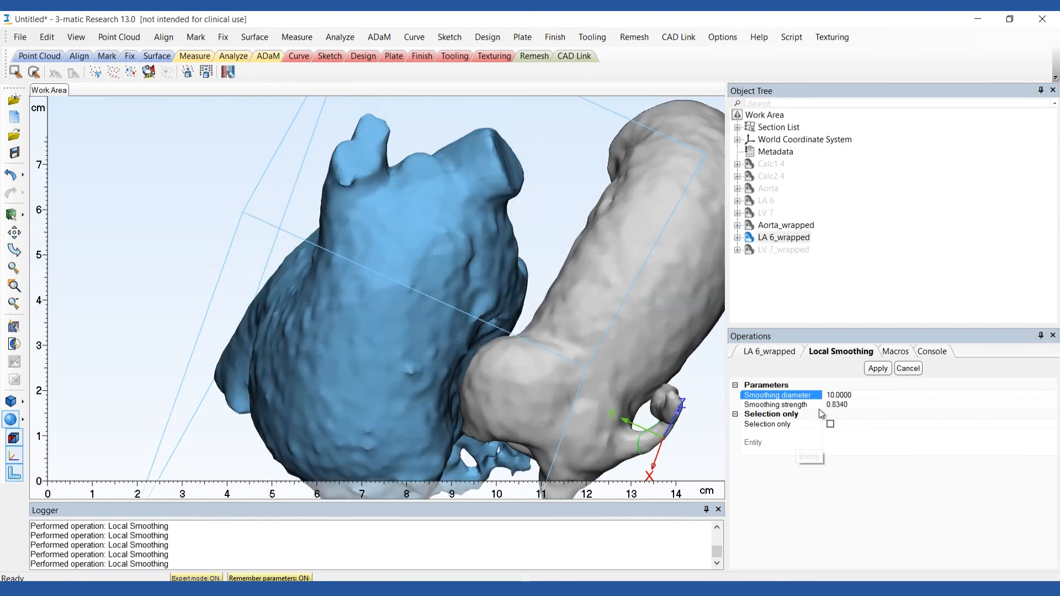
double_click(833, 396)
type("20")
key("Return")
right_click_drag(267, 410, 274, 182)
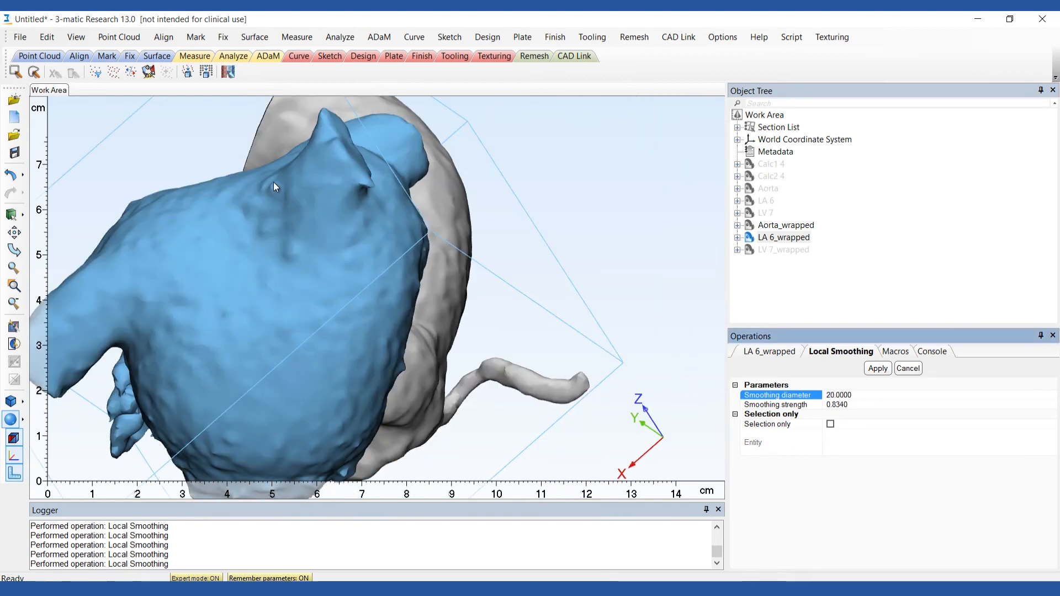
right_click_drag(187, 285, 239, 323)
right_click_drag(376, 284, 403, 189)
scroll(474, 265, "down", 5)
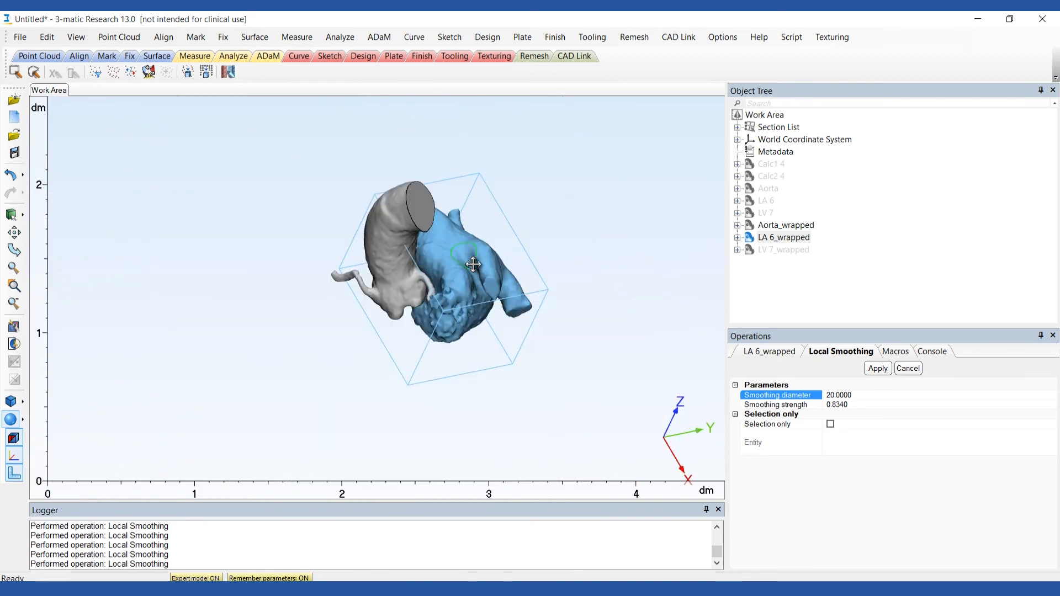
Show the LV 7_wrapped part, leave Local Smoothing, and duplicate the Aorta_wrapped part.
right_click(771, 249)
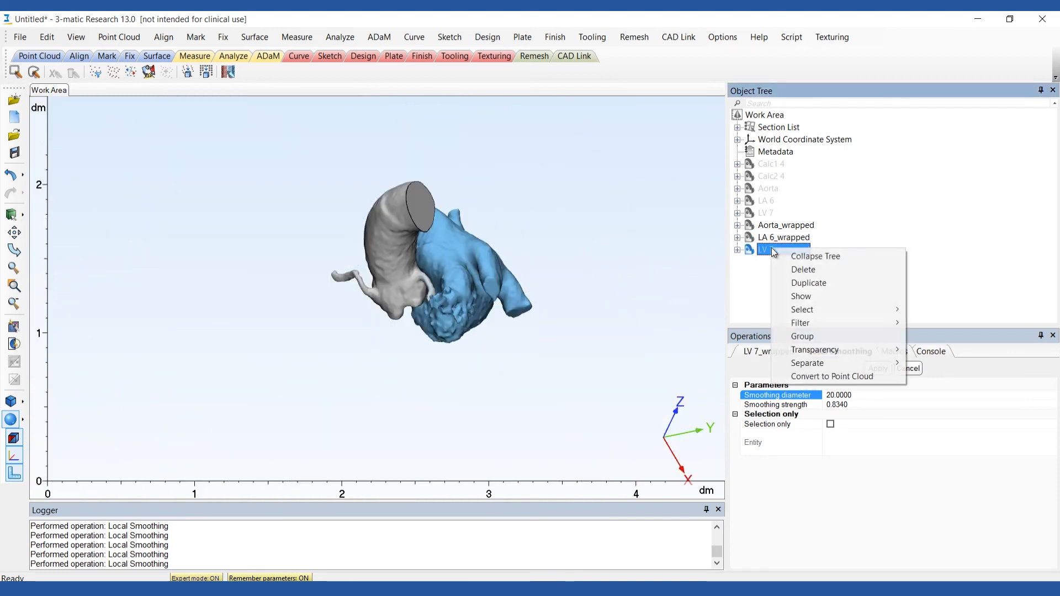
left_click(802, 296)
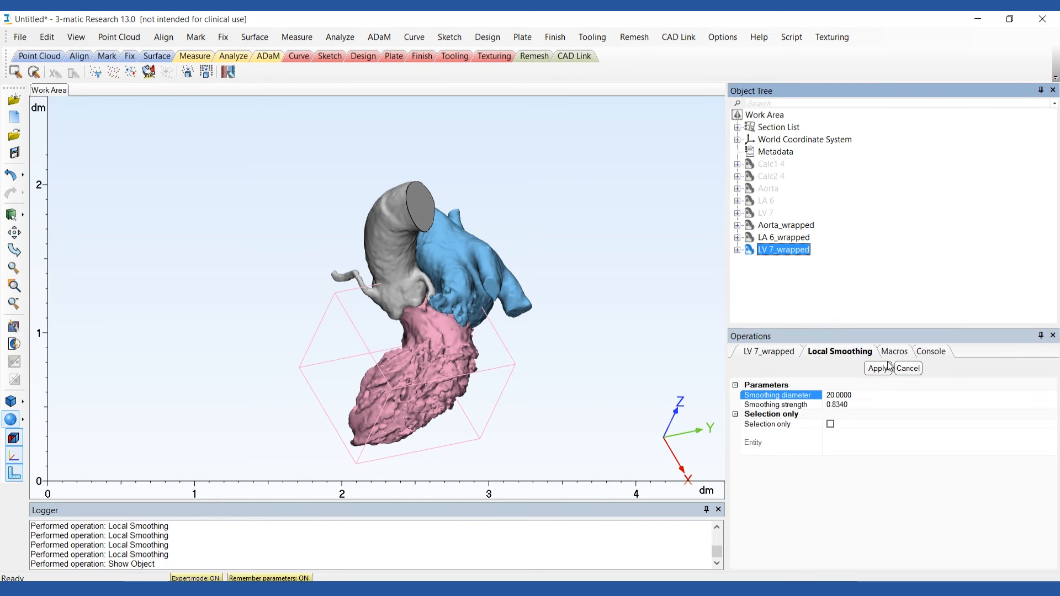
left_click(907, 369)
right_click(794, 226)
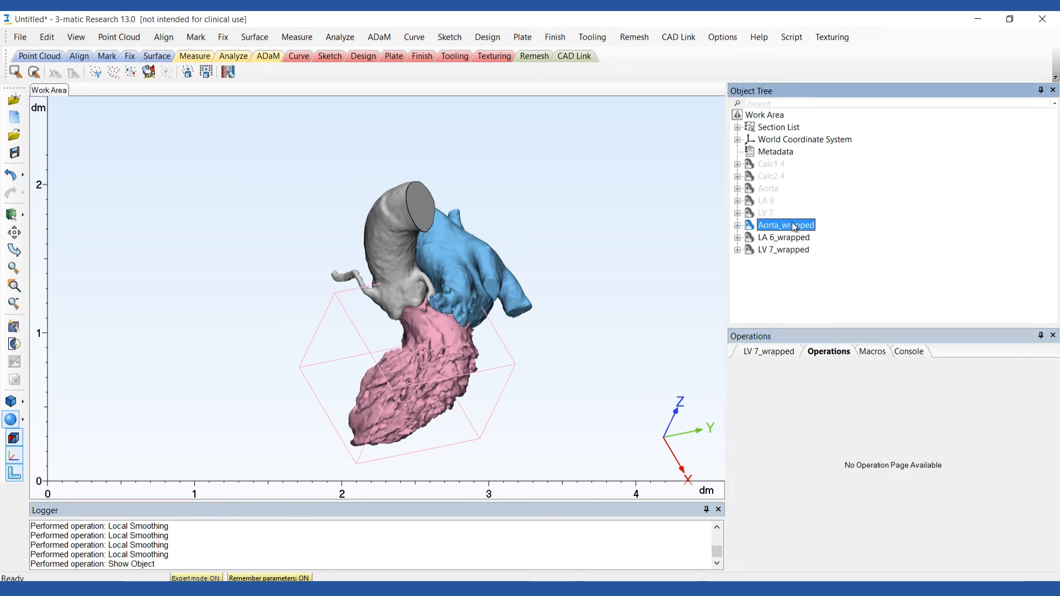
left_click(812, 255)
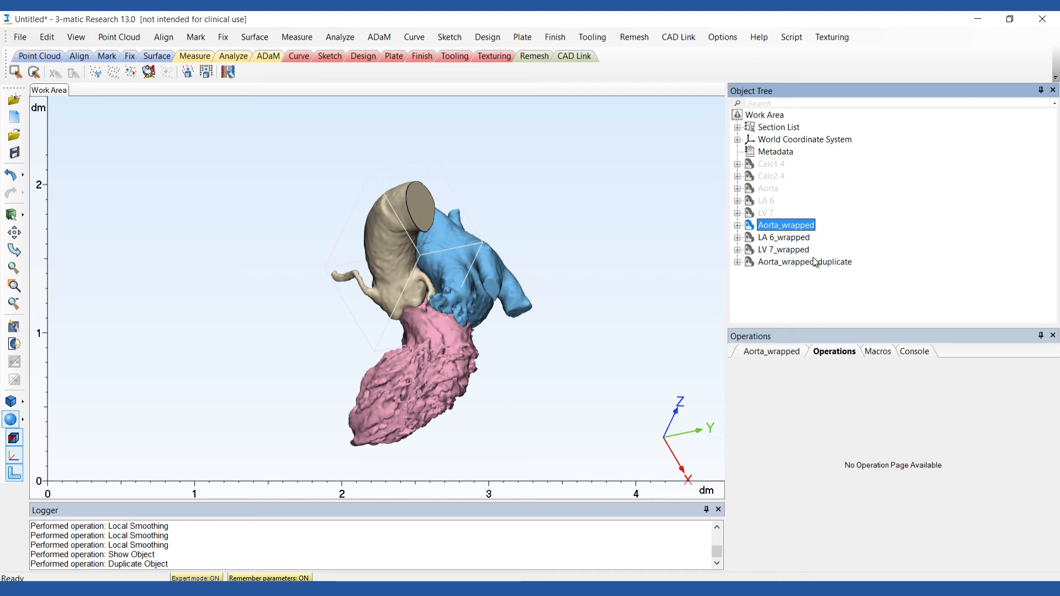
Combine Aorta_wrapped, LA 6_wrapped and LV 7_wrapped into a new part using Boolean Union.
left_click(488, 37)
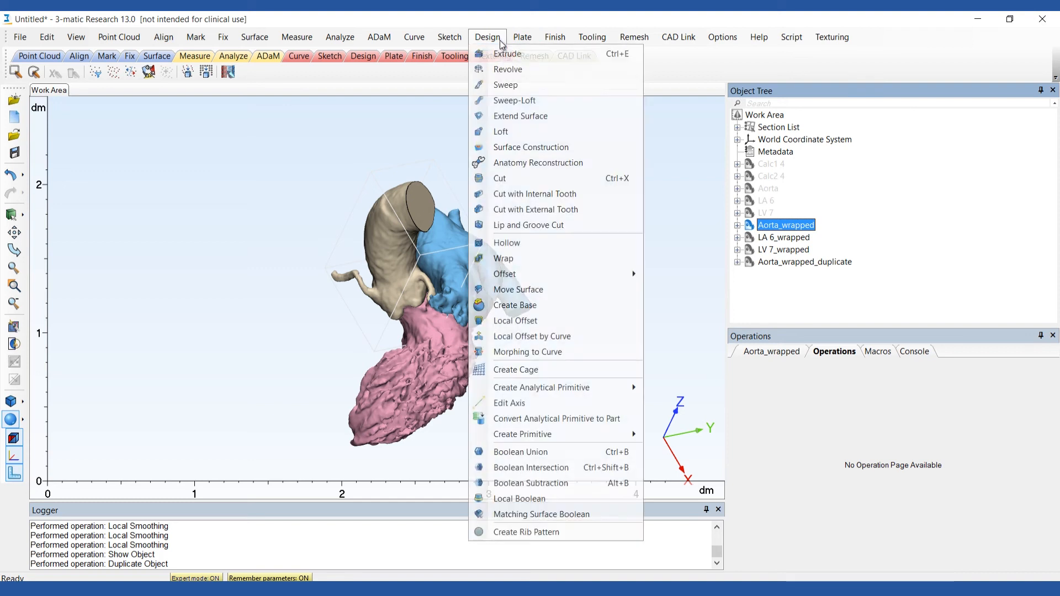
left_click(538, 453)
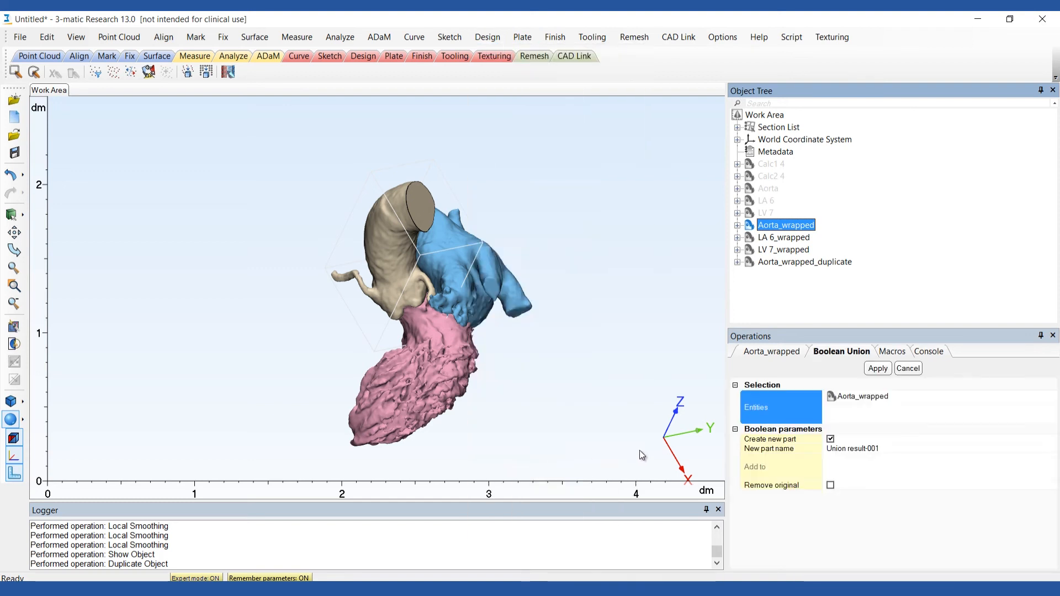
left_click(794, 236)
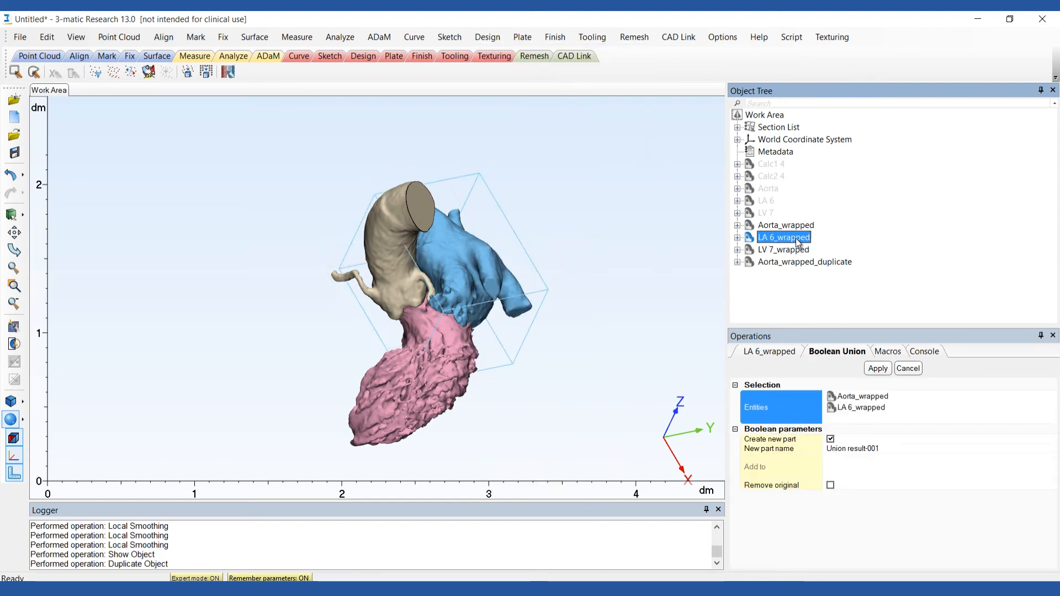
left_click(796, 250)
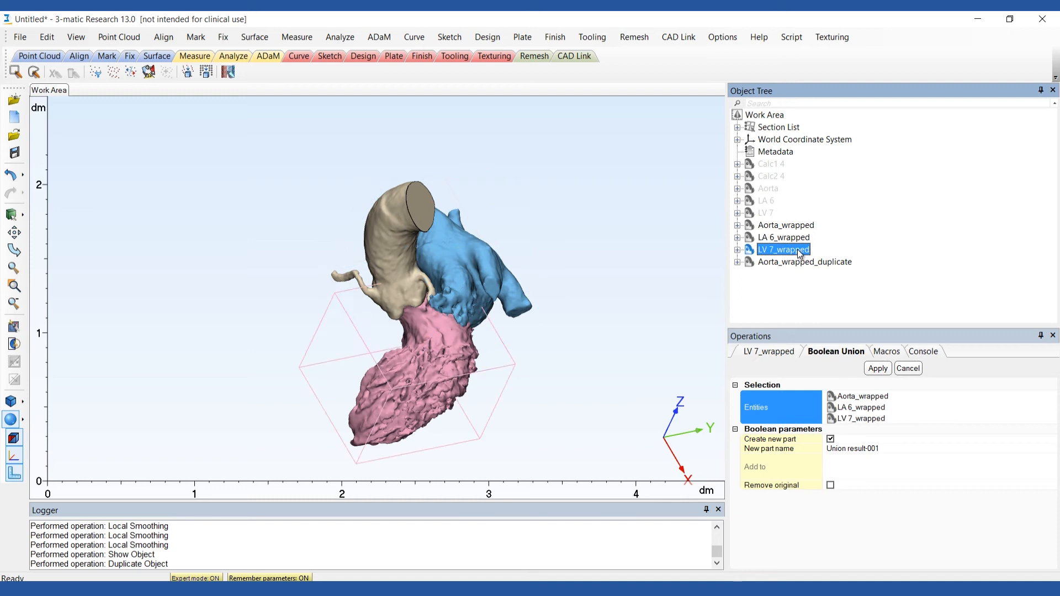
left_click(877, 368)
Rename the union result as Valve Model and hide all the wrapped parts, including the duplicated aorta.
left_click(784, 275)
key("F2")
type("Valve Model")
key("Return")
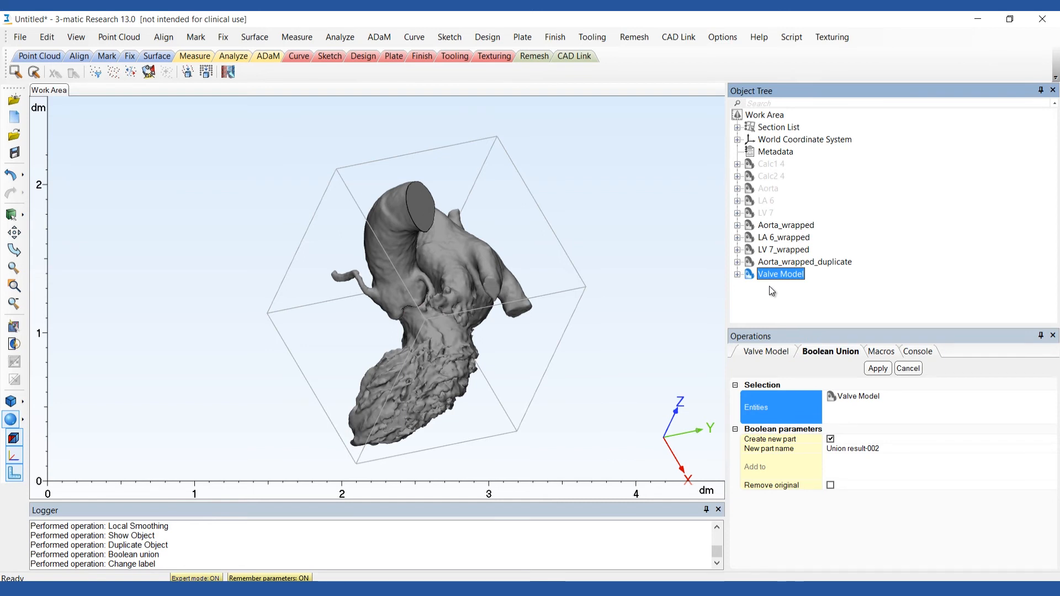
left_click_drag(765, 263, 751, 223)
right_click(750, 223)
left_click(776, 275)
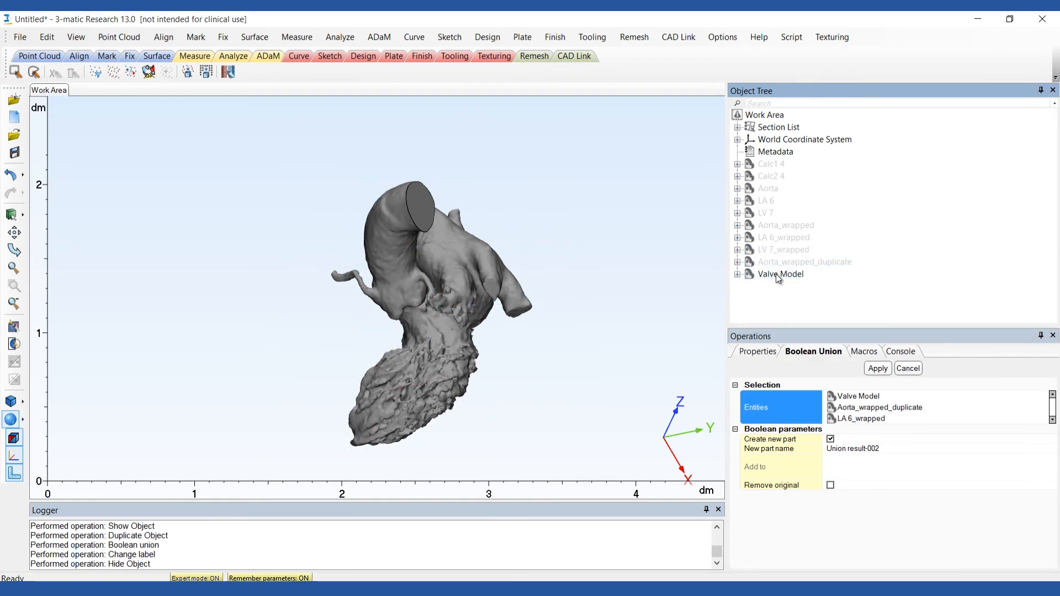
Mark the outer shell of Valve Model, invert the marking and delete the marked inner triangles.
left_click(195, 37)
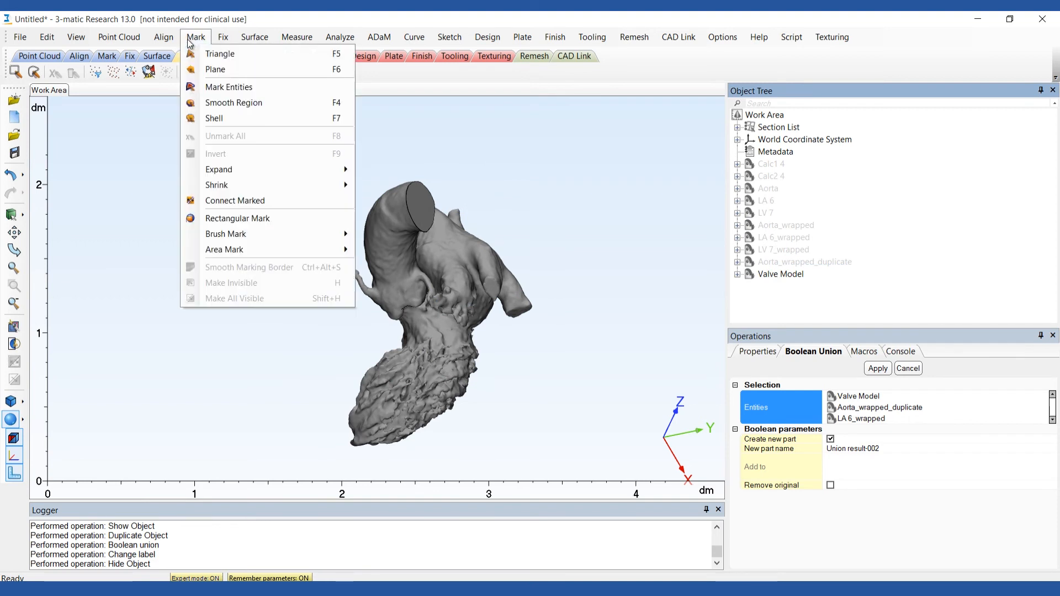
left_click(210, 118)
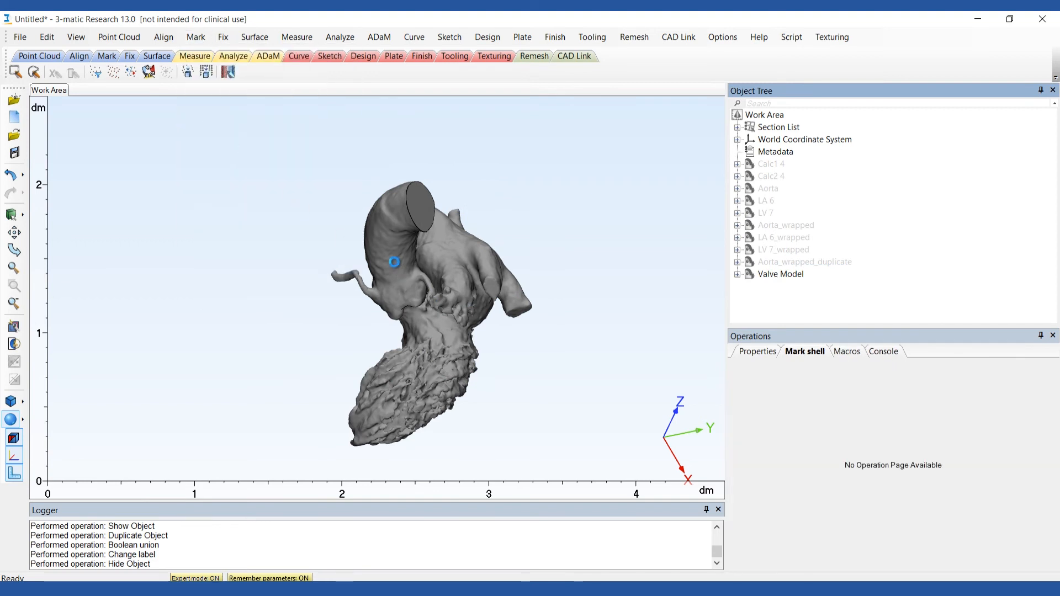
left_click(396, 267)
left_click(195, 37)
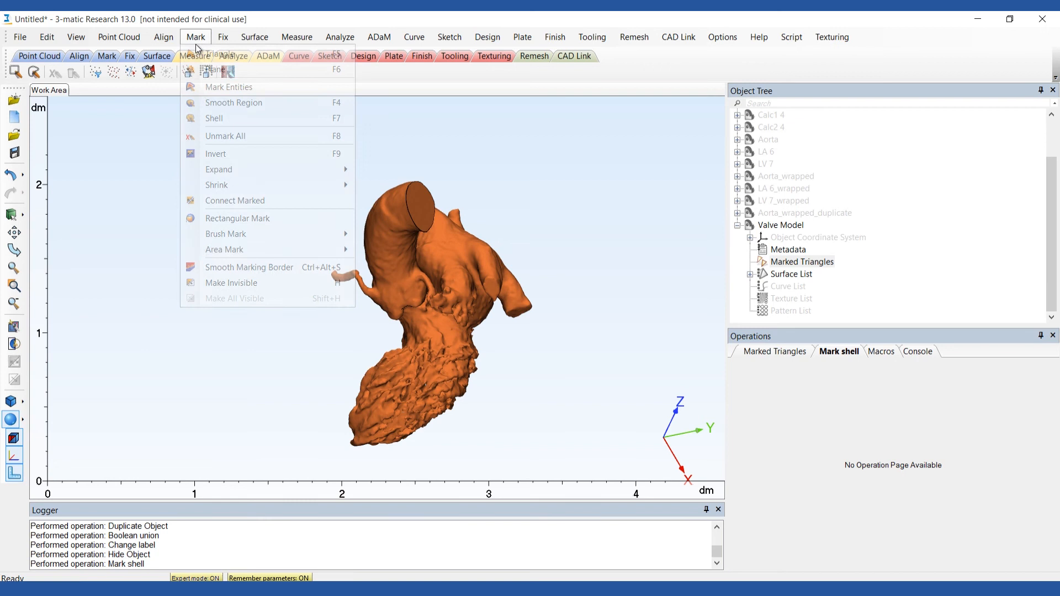
left_click(210, 153)
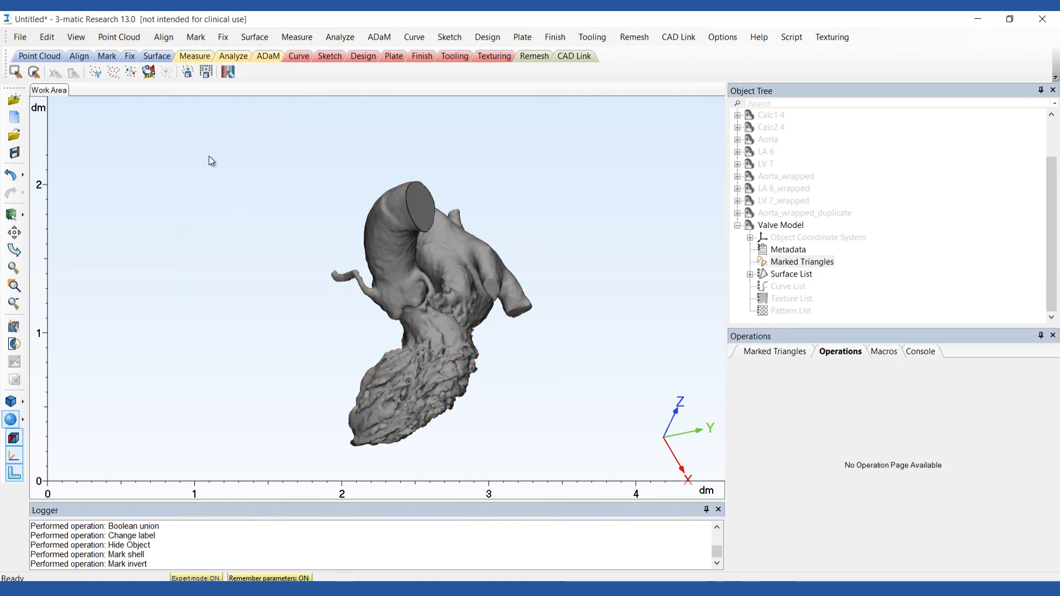
key("Delete")
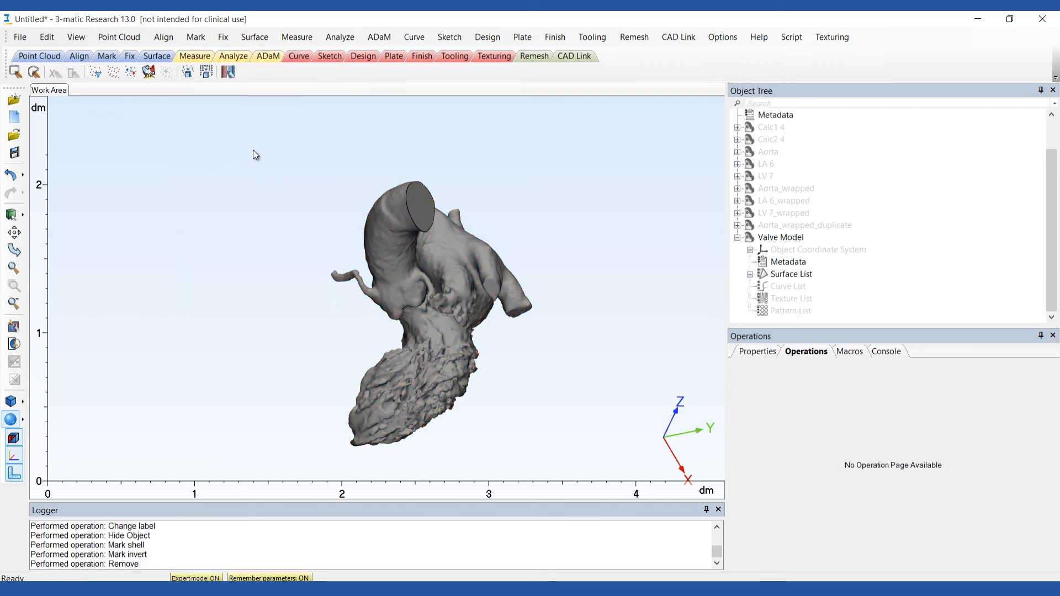
Hollow the Valve Model with hollow type Outside, a distance of 2 and a smallest detail of 0.5.
left_click(493, 37)
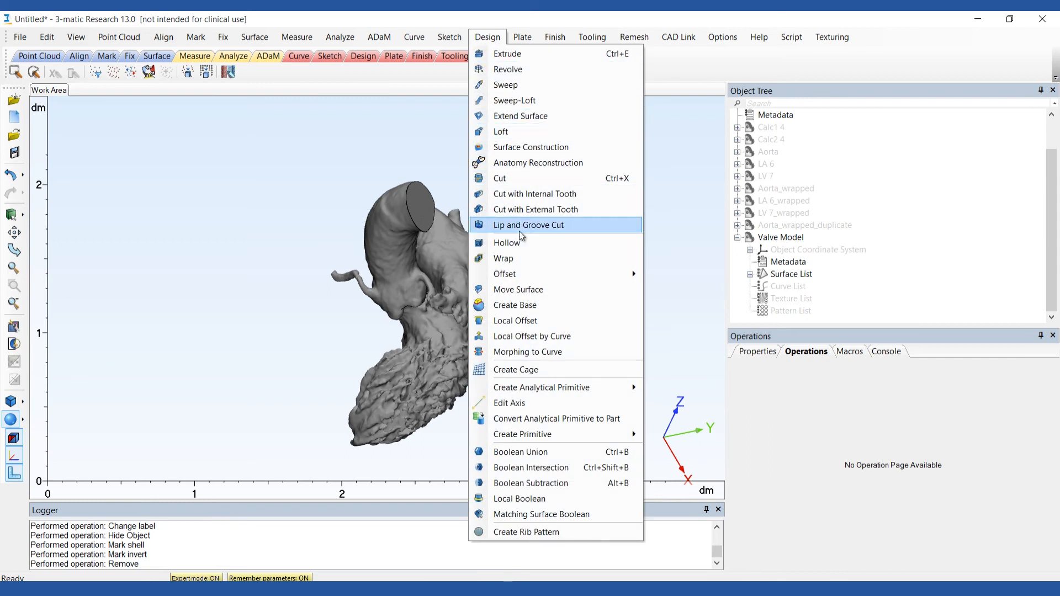
left_click(525, 246)
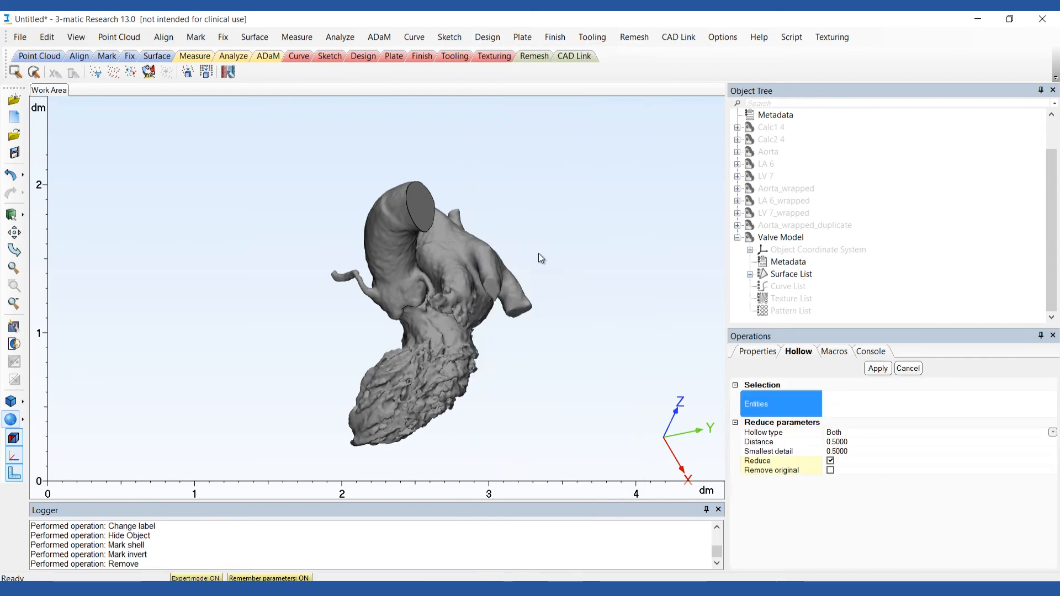
left_click(750, 238)
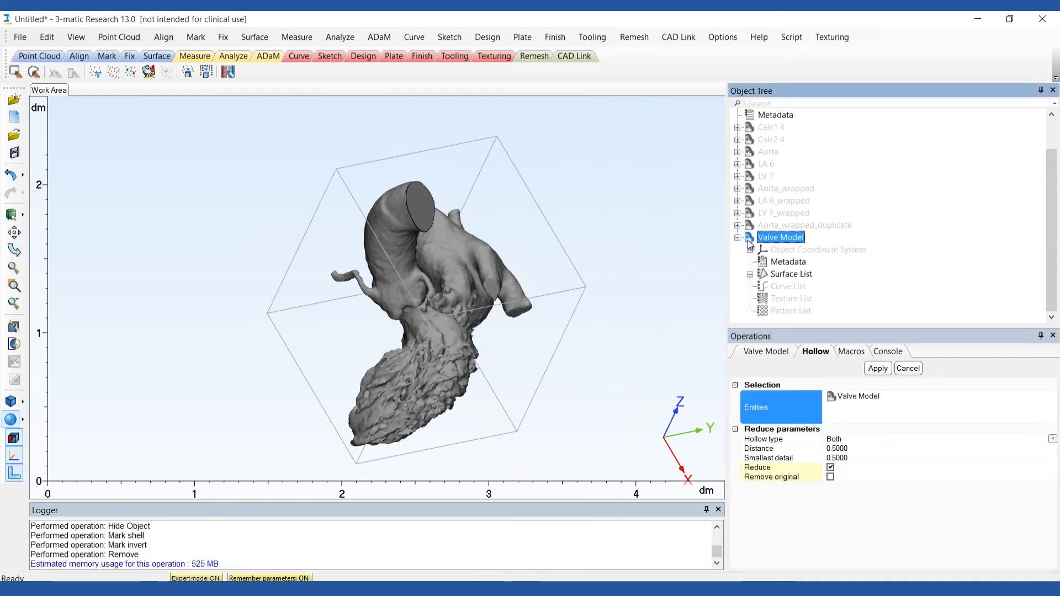
left_click(845, 438)
left_click(849, 442)
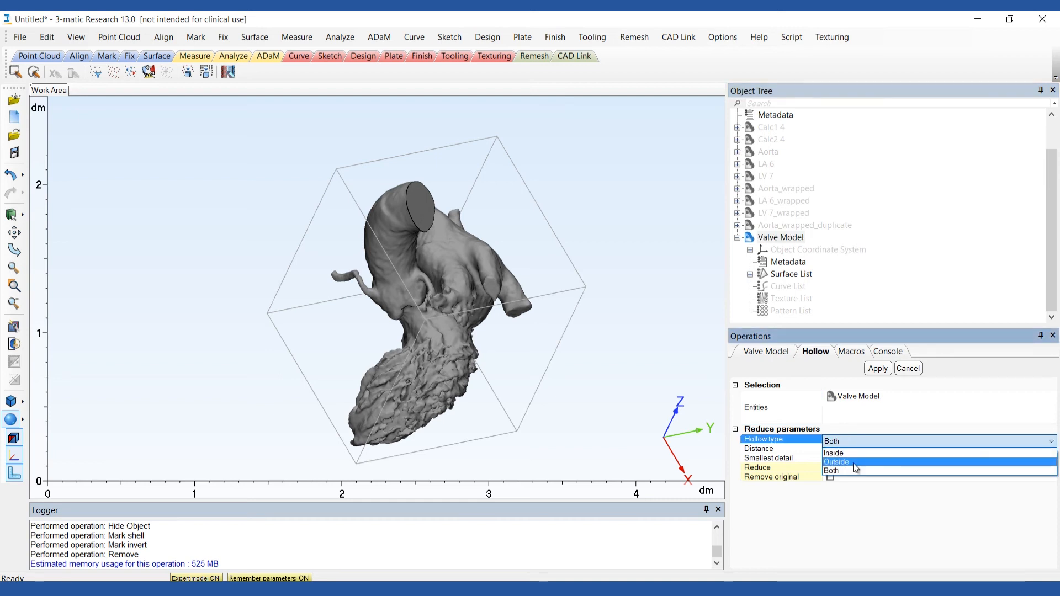
left_click(853, 463)
left_click(847, 450)
key("Return")
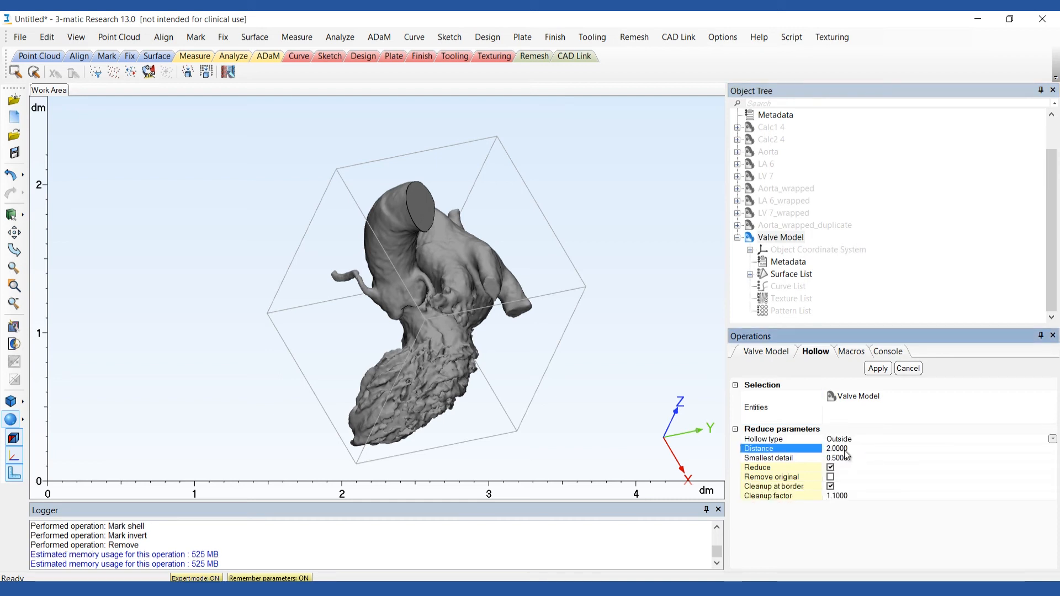
left_click(878, 369)
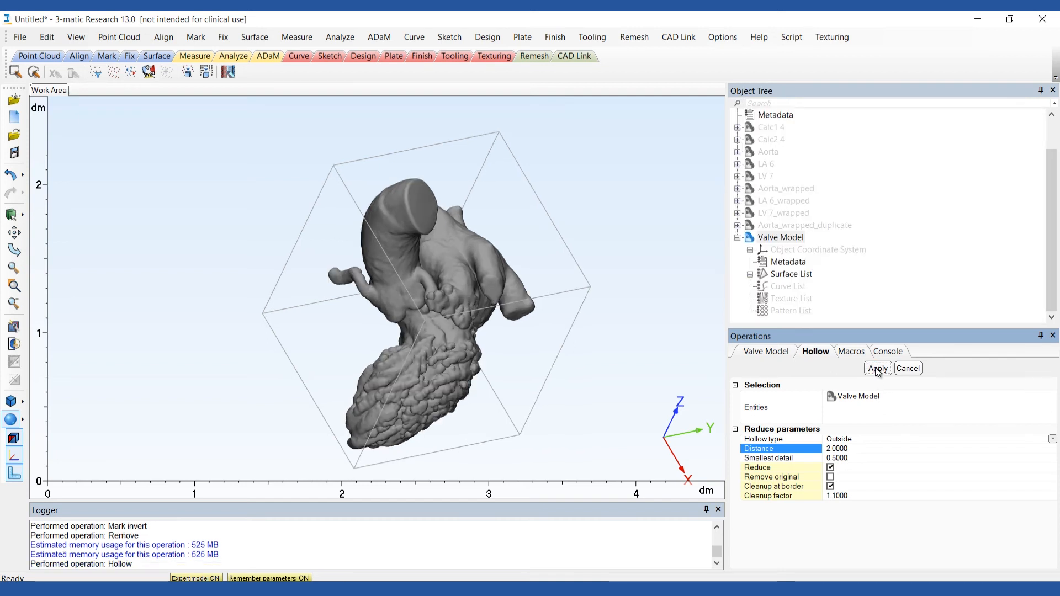
Trim off the upper end of the ascending aorta on the Valve Model with a four-point outline and Remove inner.
left_click(555, 37)
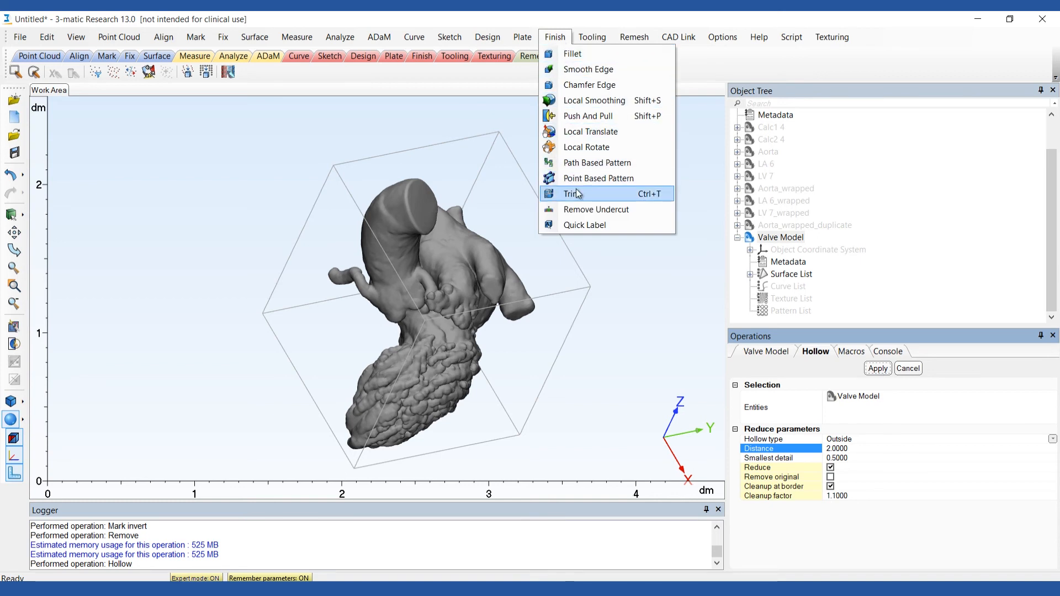
left_click(577, 193)
right_click_drag(534, 367, 467, 313)
left_click(351, 255)
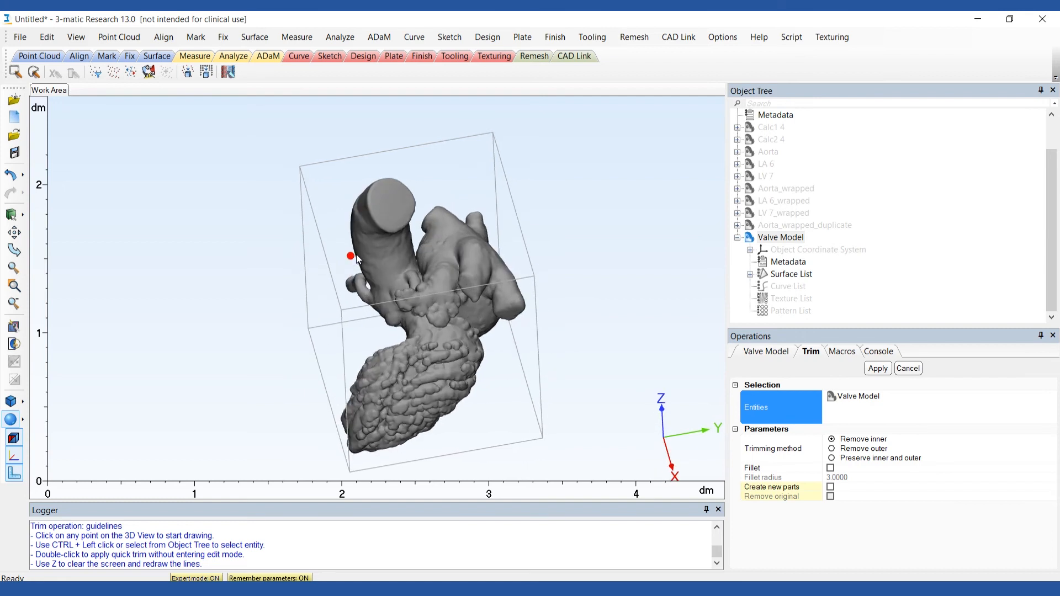
left_click(415, 242)
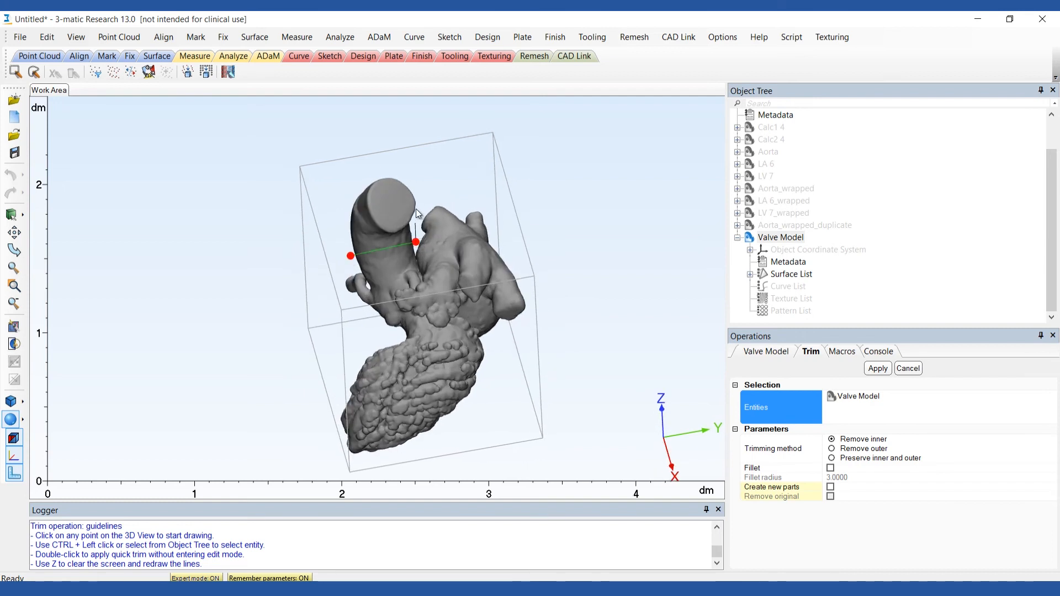
left_click(325, 176)
left_click(877, 369)
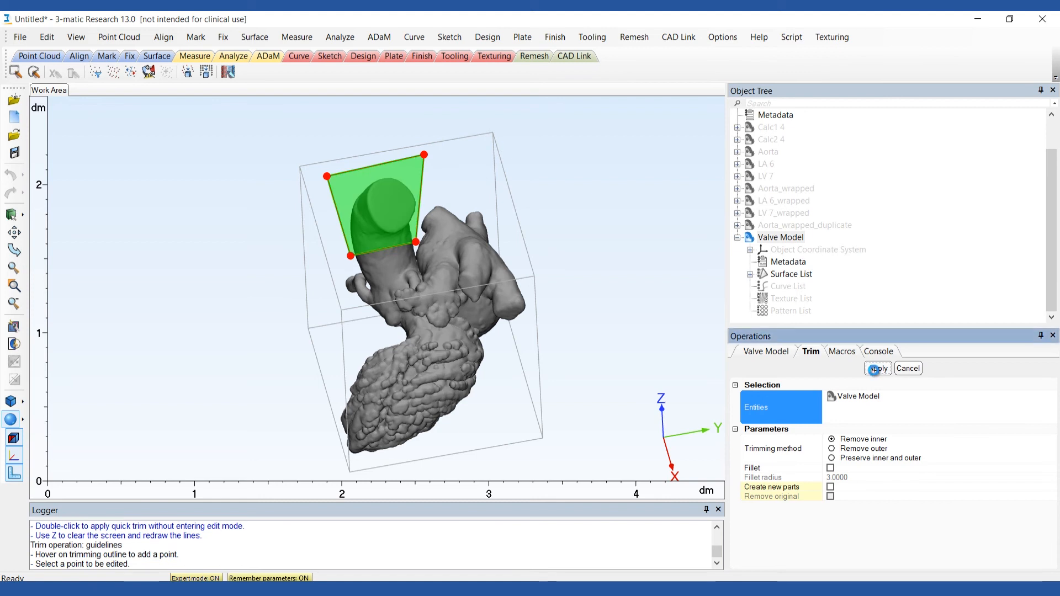
Trim away the apex of the left ventricle on the Valve Model with a four-point outline and Remove inner.
left_click(362, 348)
left_click(481, 449)
left_click(357, 477)
left_click(291, 430)
left_click(363, 348)
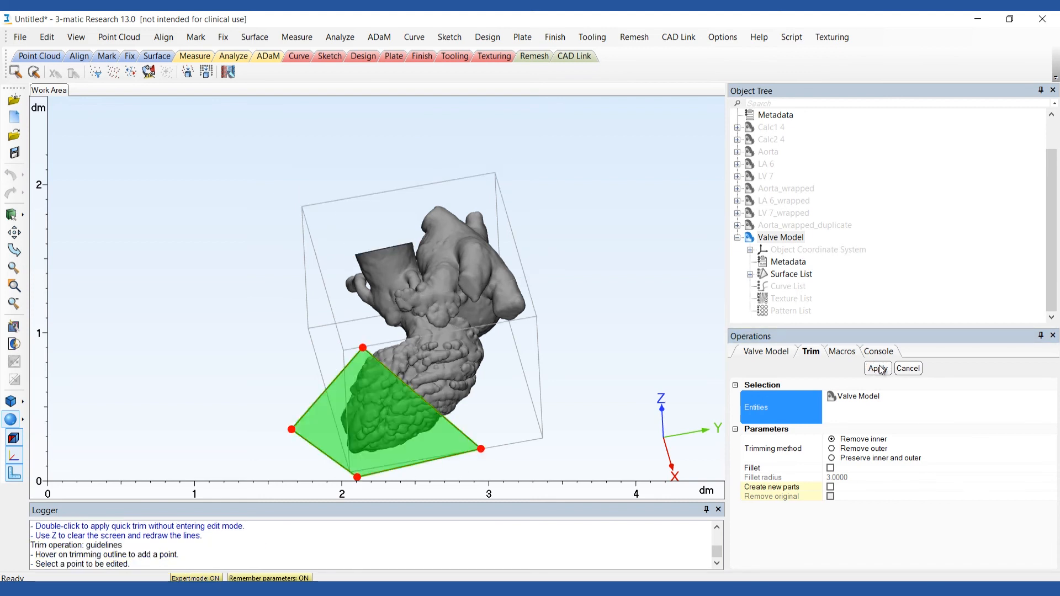
left_click(879, 367)
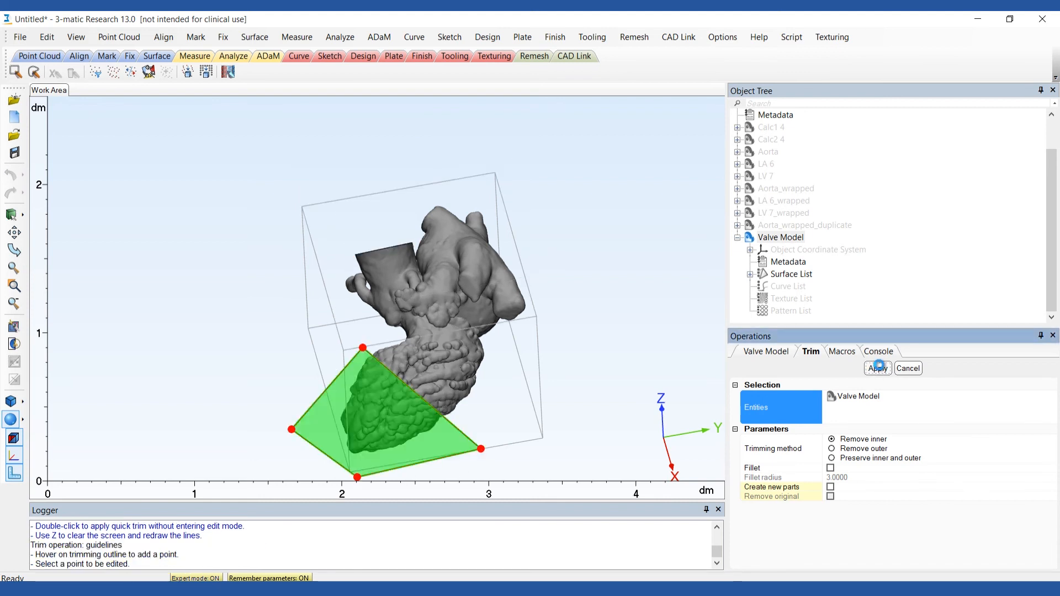
Trim open the tips of the two upper pulmonary veins on the left atrium with small four-point outlines.
left_click(422, 232)
left_click(453, 204)
left_click(438, 197)
left_click(412, 224)
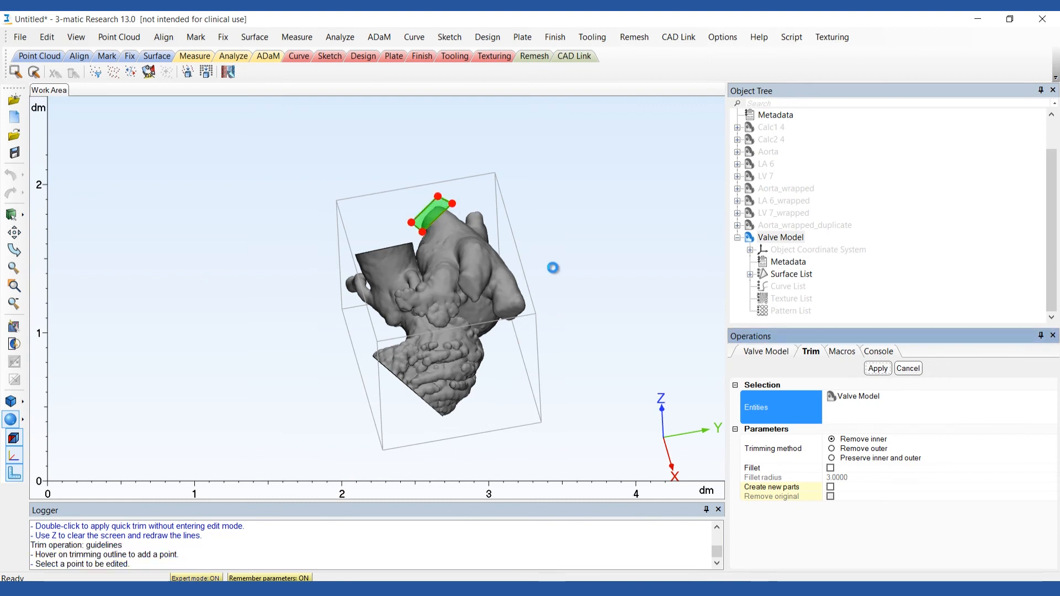
left_click(486, 197)
left_click(489, 183)
left_click(466, 182)
left_click(465, 195)
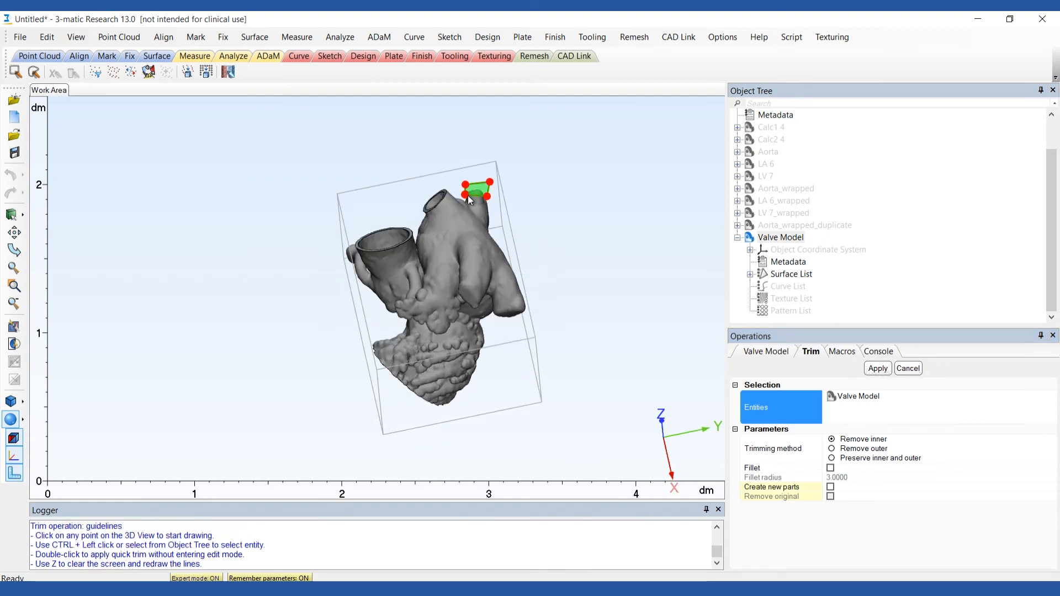
left_click(880, 369)
Trim open the ends of the lower pulmonary veins on the left atrium using Remove inner outlines.
right_click_drag(554, 316, 594, 303)
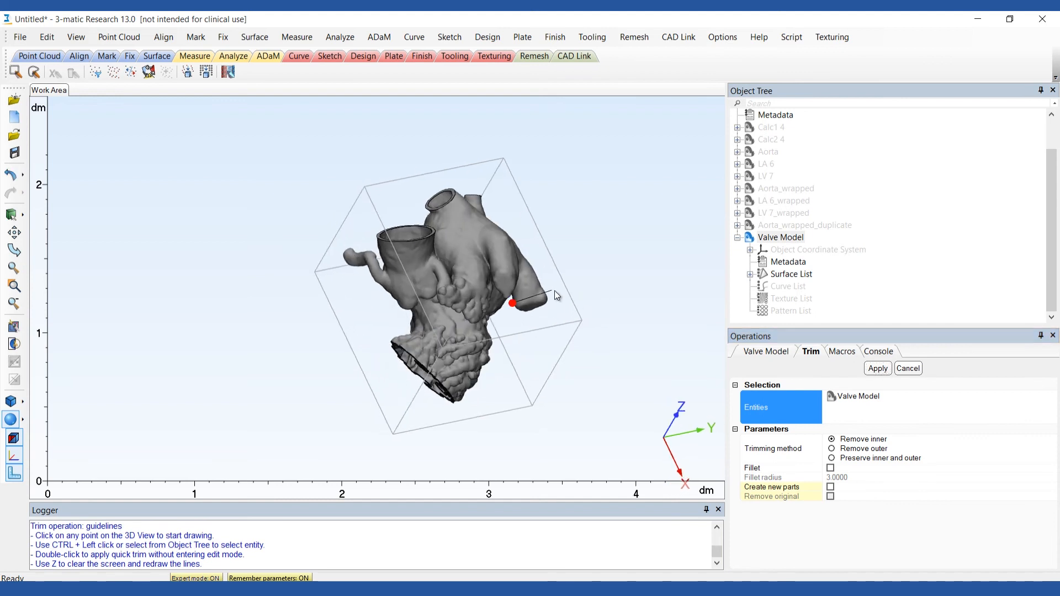
left_click(512, 307)
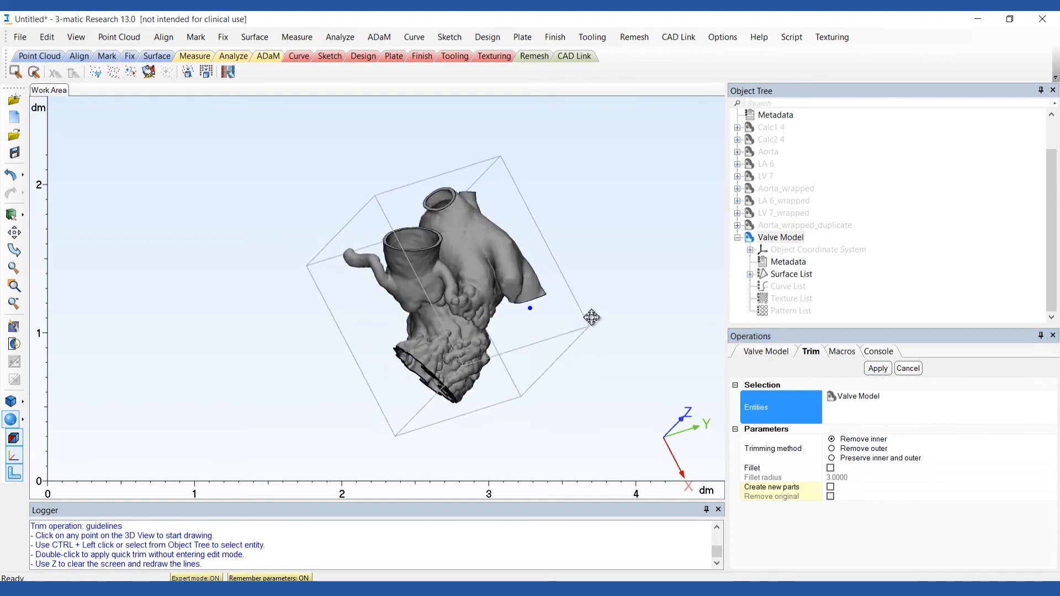
right_click_drag(591, 315, 523, 337)
left_click(532, 335)
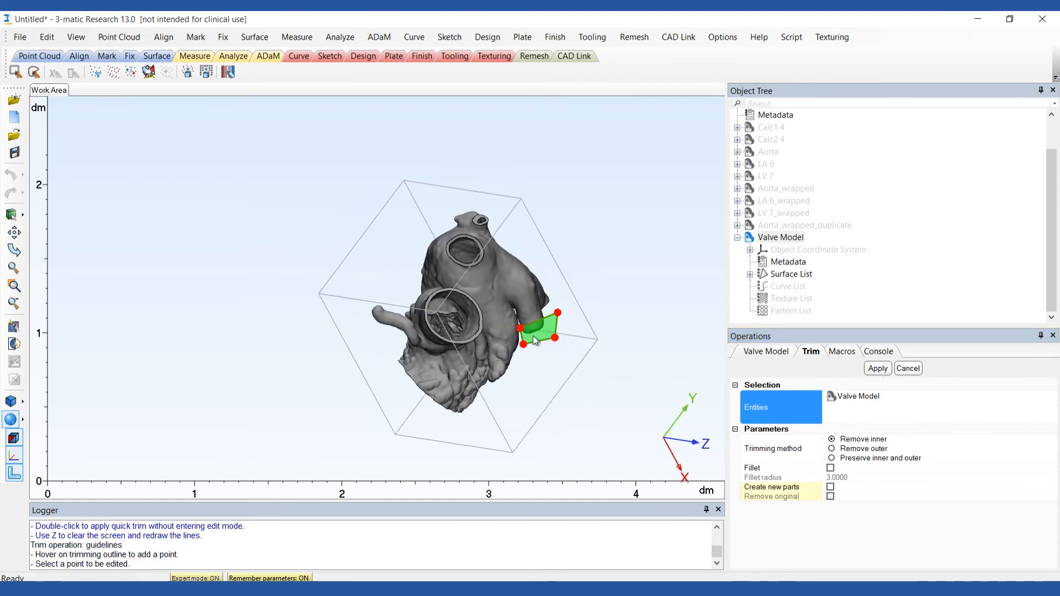
left_click(878, 369)
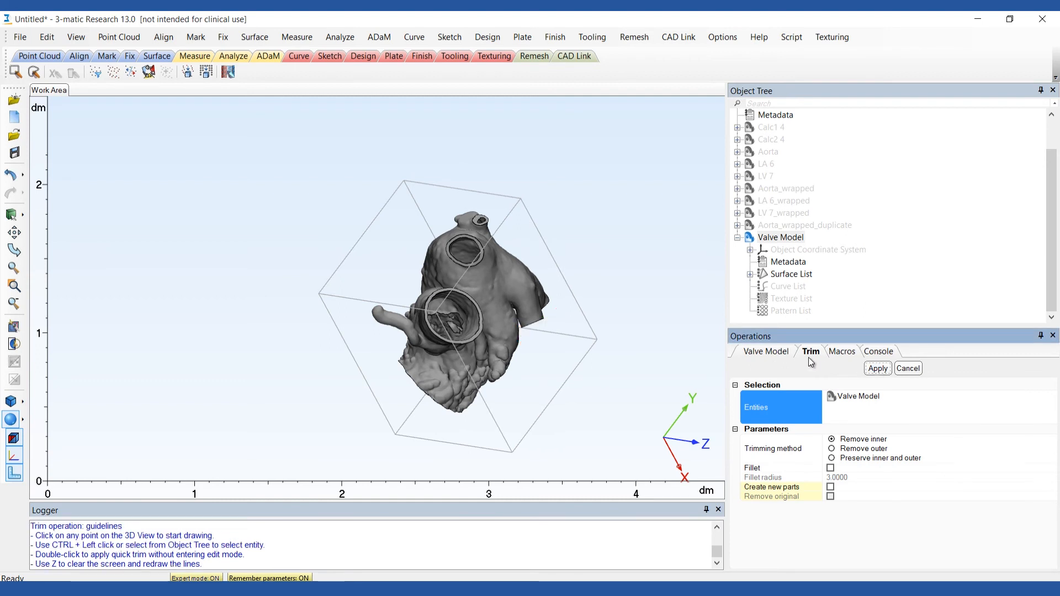
Trim the small upper pulmonary vein further back with another four-point outline and inspect the opened model.
left_click(494, 194)
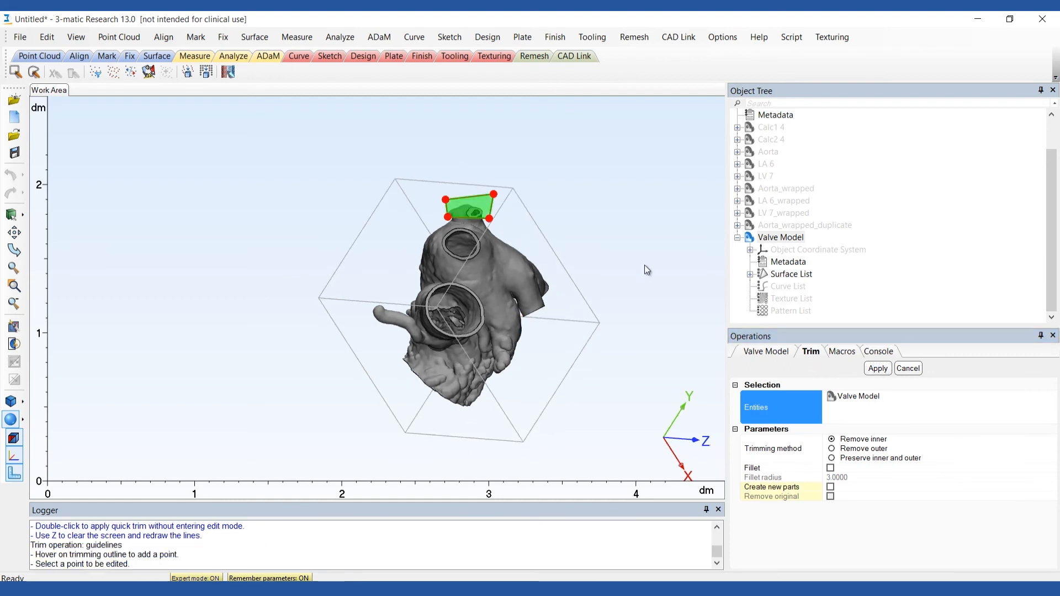
left_click(872, 366)
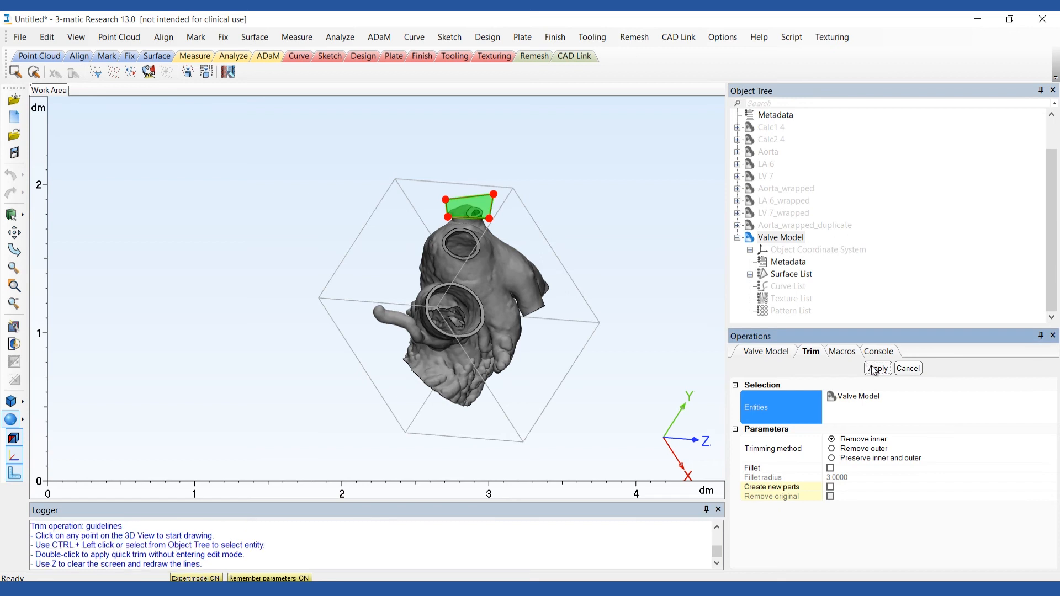
right_click_drag(698, 275, 585, 303)
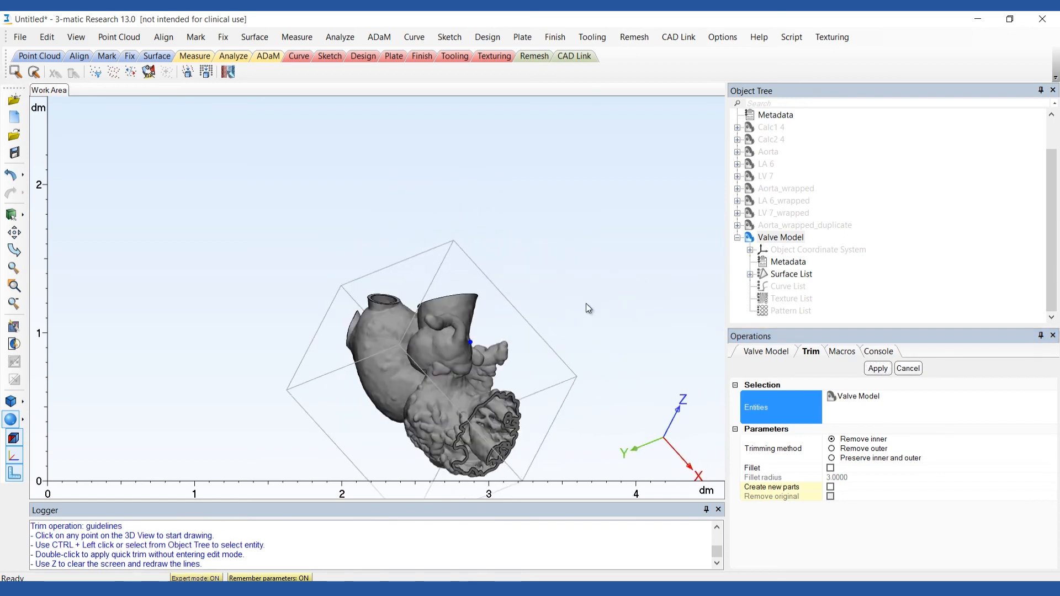
Collapse and hide the Valve Model, and show the Aorta_wrapped_duplicate part.
left_click(737, 239)
right_click(767, 276)
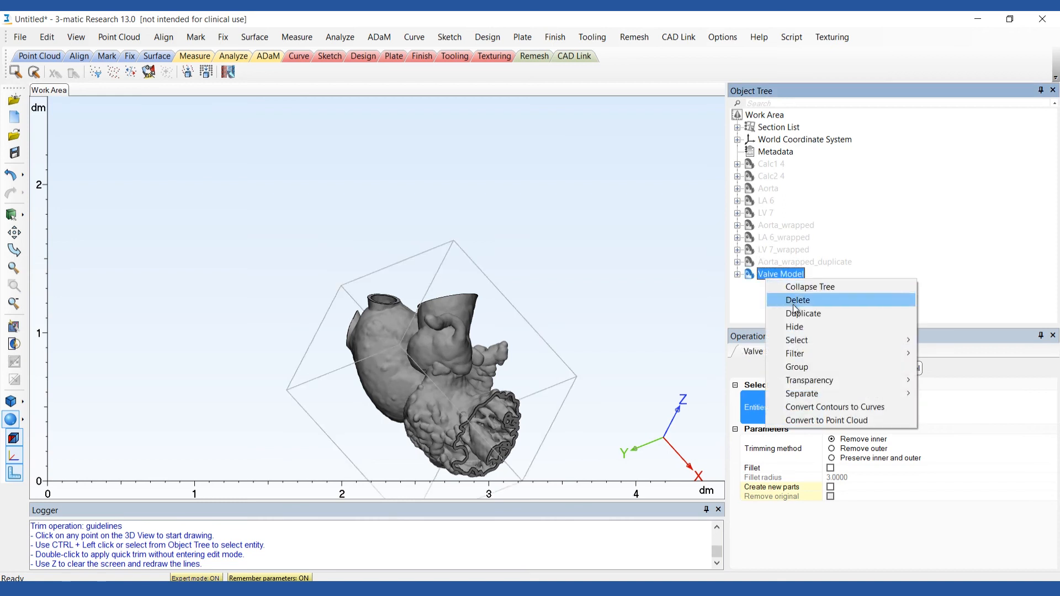
left_click(802, 324)
right_click(774, 262)
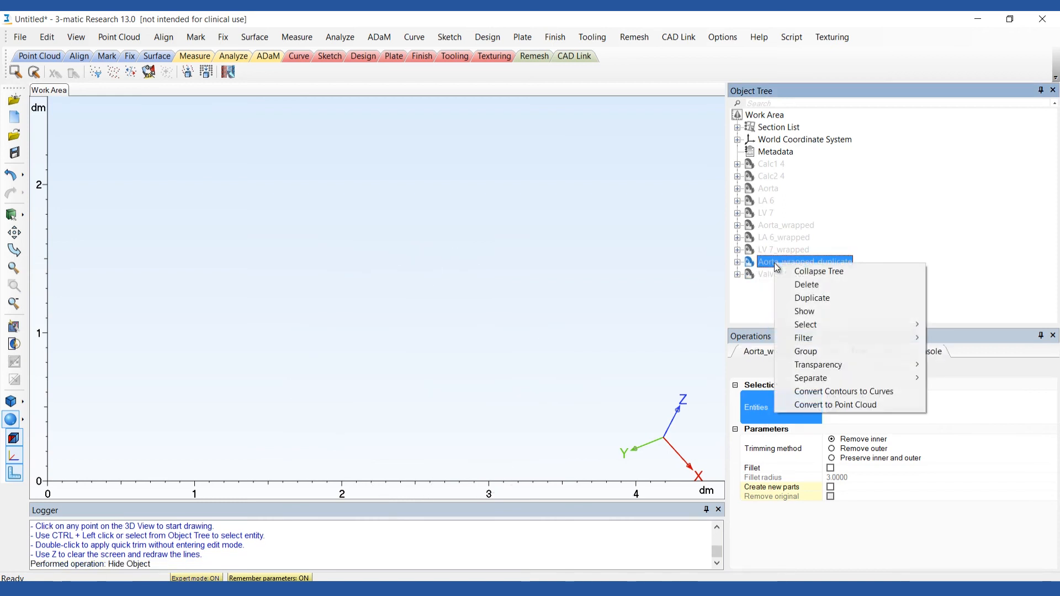
left_click(797, 307)
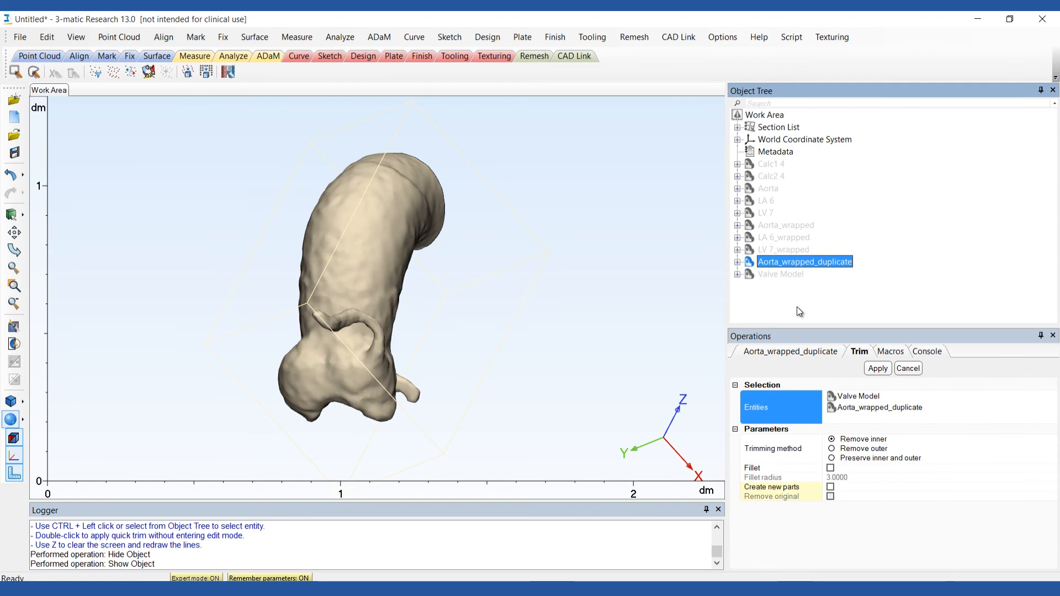
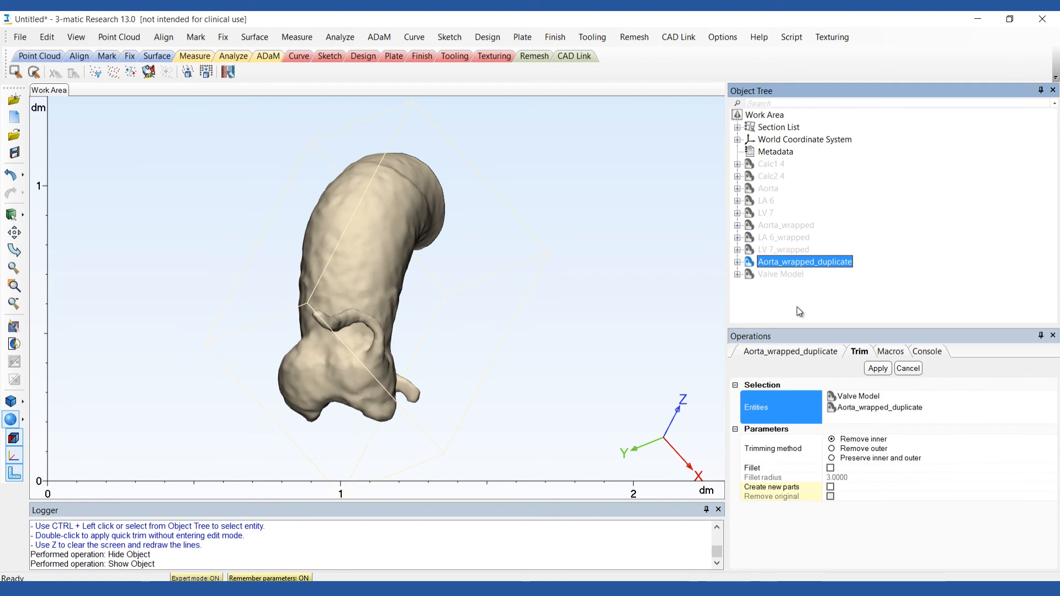
Mark the leaflet surfaces around the three-pointed valve ridge on the underside of Aorta_wrapped_duplicate with Wave Brush Mark.
left_click(196, 37)
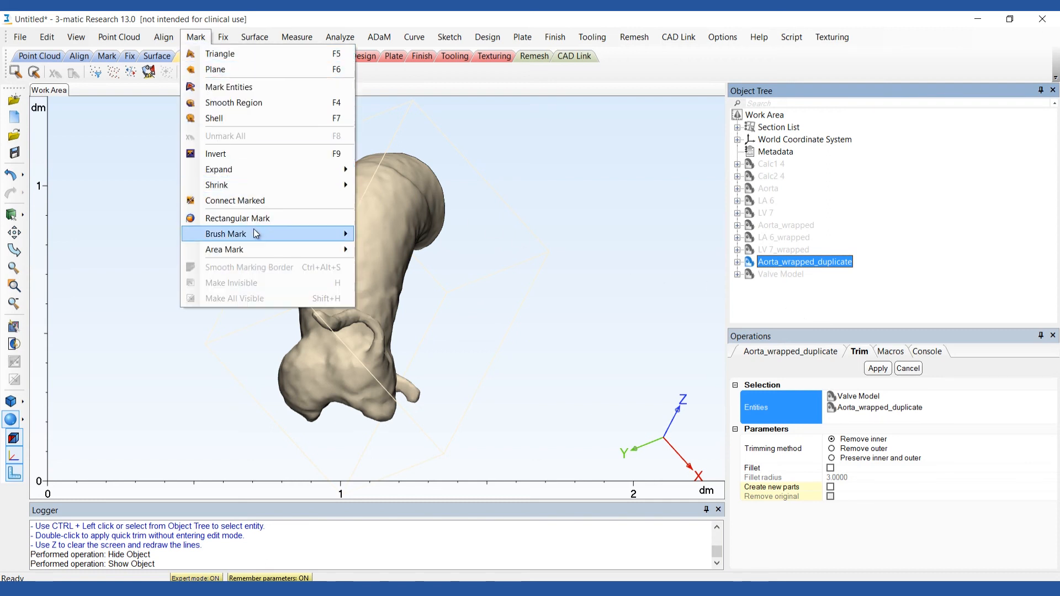
mouse_move(257, 234)
left_click(409, 234)
right_click_drag(353, 437, 349, 266)
middle_click_drag(348, 387, 360, 250)
right_click_drag(379, 401, 430, 396)
scroll(416, 310, "up", 3)
scroll(419, 314, "up", 2)
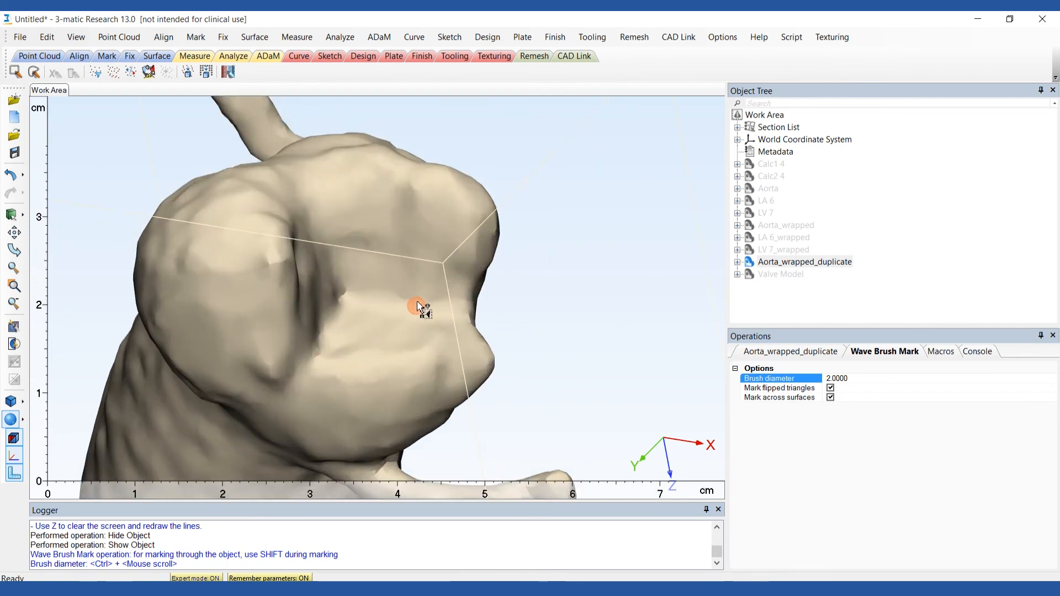
left_click(844, 378)
type("5")
key("Return")
mouse_move(353, 199)
left_mouse_down()
mouse_move(374, 267)
mouse_move(464, 247)
mouse_move(386, 213)
mouse_move(421, 243)
left_mouse_up()
mouse_move(421, 243)
right_mouse_down()
mouse_move(343, 234)
mouse_move(309, 215)
right_mouse_up()
mouse_move(308, 213)
left_mouse_down()
mouse_move(343, 282)
mouse_move(285, 319)
mouse_move(310, 230)
mouse_move(320, 281)
mouse_move(307, 288)
left_mouse_up()
right_click_drag(307, 289, 363, 337)
mouse_move(365, 330)
left_mouse_down()
mouse_move(429, 367)
mouse_move(397, 326)
mouse_move(390, 338)
left_mouse_up()
mouse_move(390, 338)
right_mouse_down()
mouse_move(355, 298)
mouse_move(496, 321)
right_mouse_up()
scroll(718, 353, "down", 3, "ctrl")
mouse_move(295, 215)
left_mouse_down()
mouse_move(325, 210)
mouse_move(333, 238)
left_mouse_up()
mouse_move(456, 246)
left_mouse_down()
mouse_move(475, 319)
mouse_move(457, 279)
left_mouse_up()
mouse_move(274, 339)
left_mouse_down()
mouse_move(301, 369)
mouse_move(350, 374)
left_mouse_up()
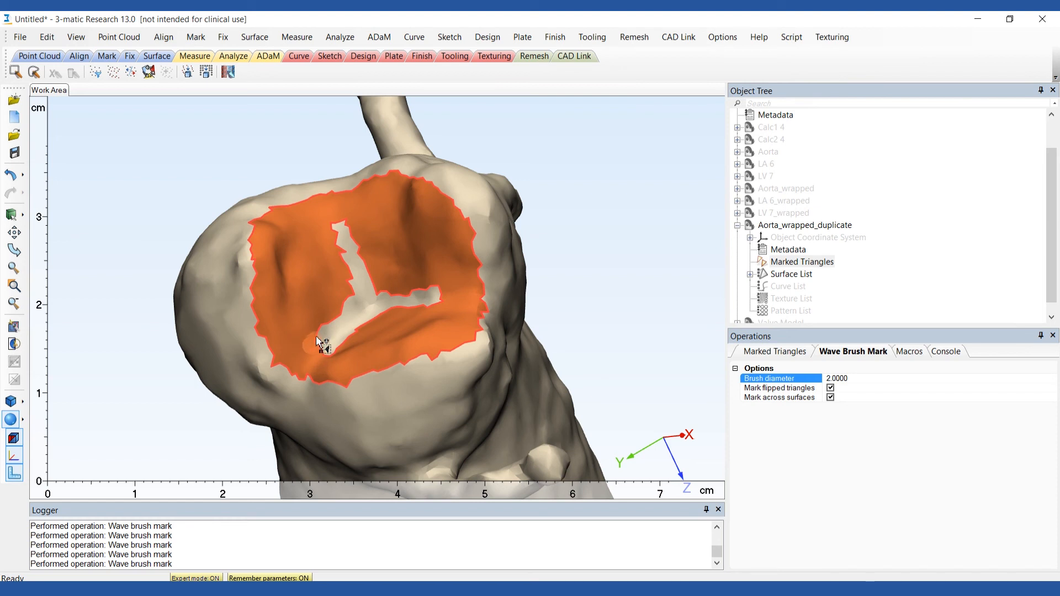
Smooth the border of the marked leaflet triangles on the aortic root.
right_click_drag(407, 338, 440, 368)
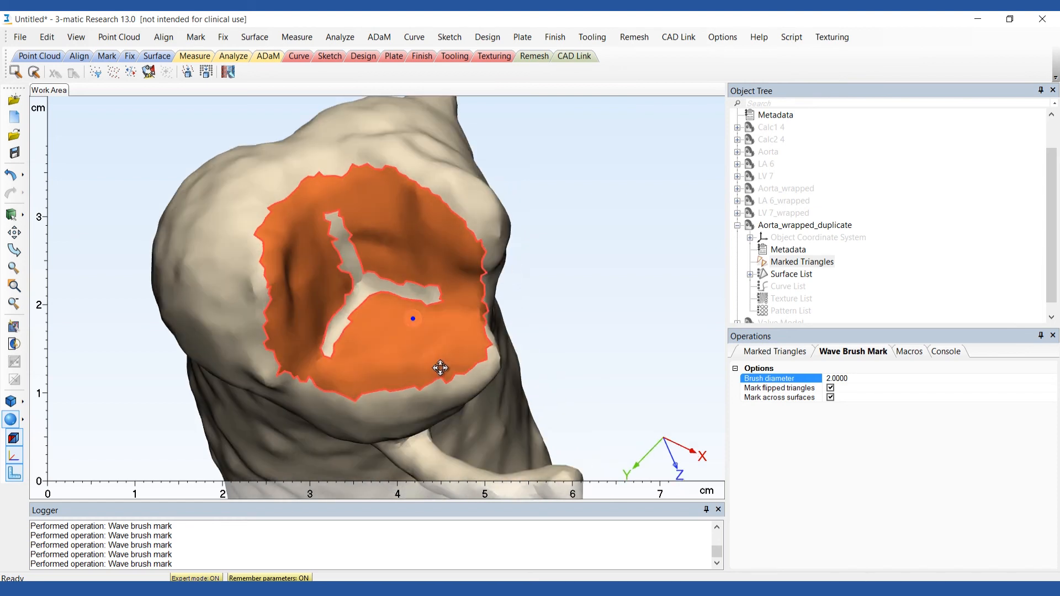
left_click(196, 37)
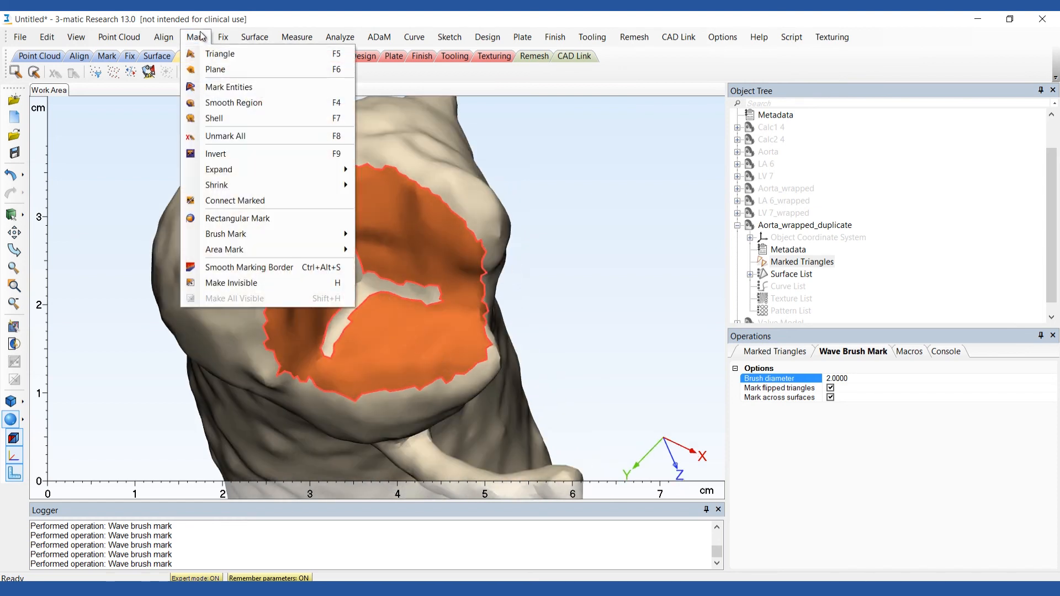
left_click(257, 268)
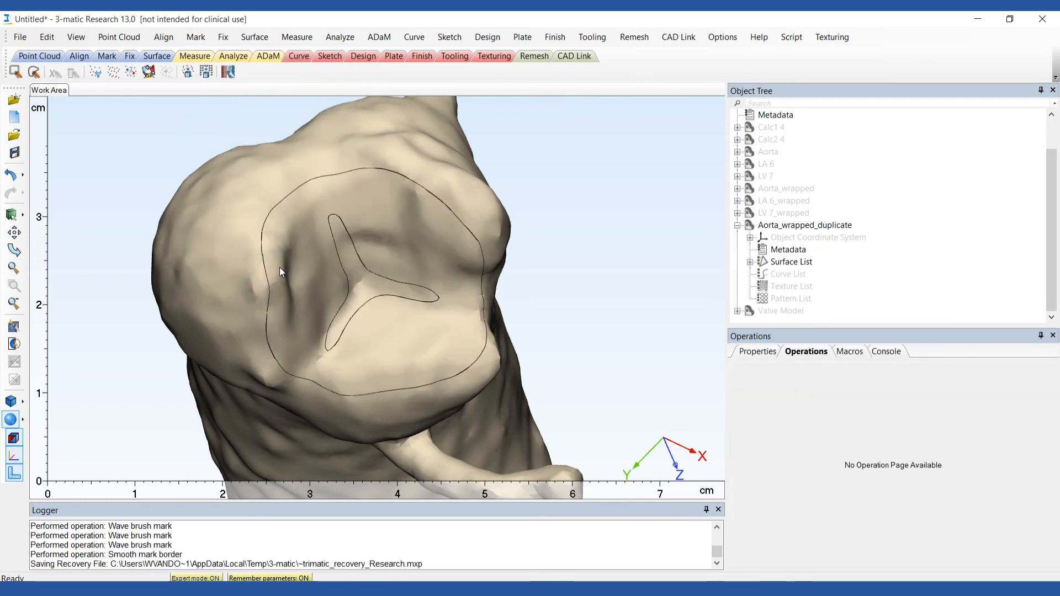
Copy the merged leaflet surface around the valve opening to a new part.
left_click(280, 268)
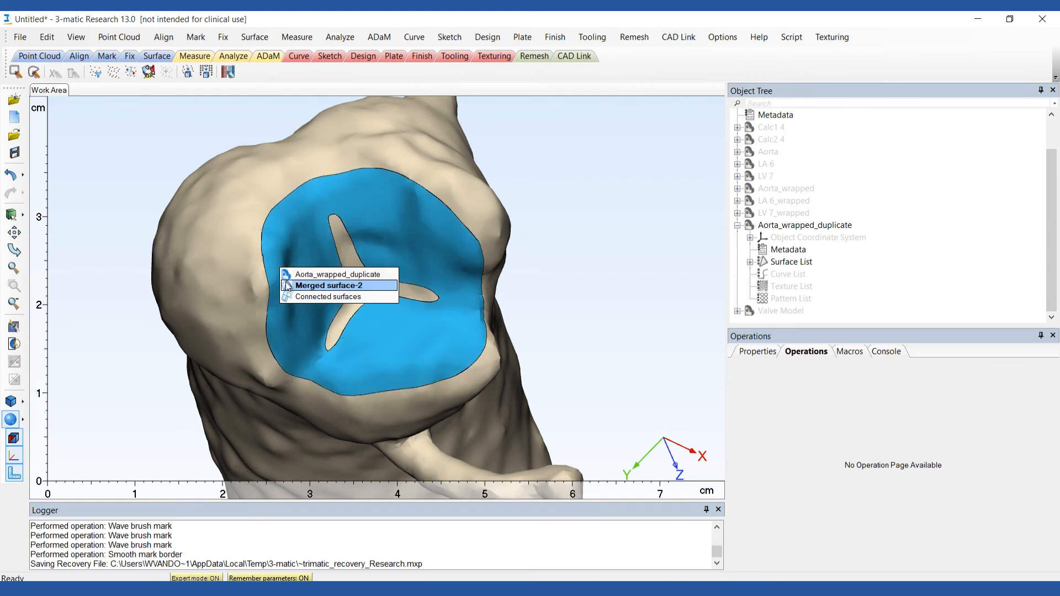
left_click(286, 283)
right_click(286, 283)
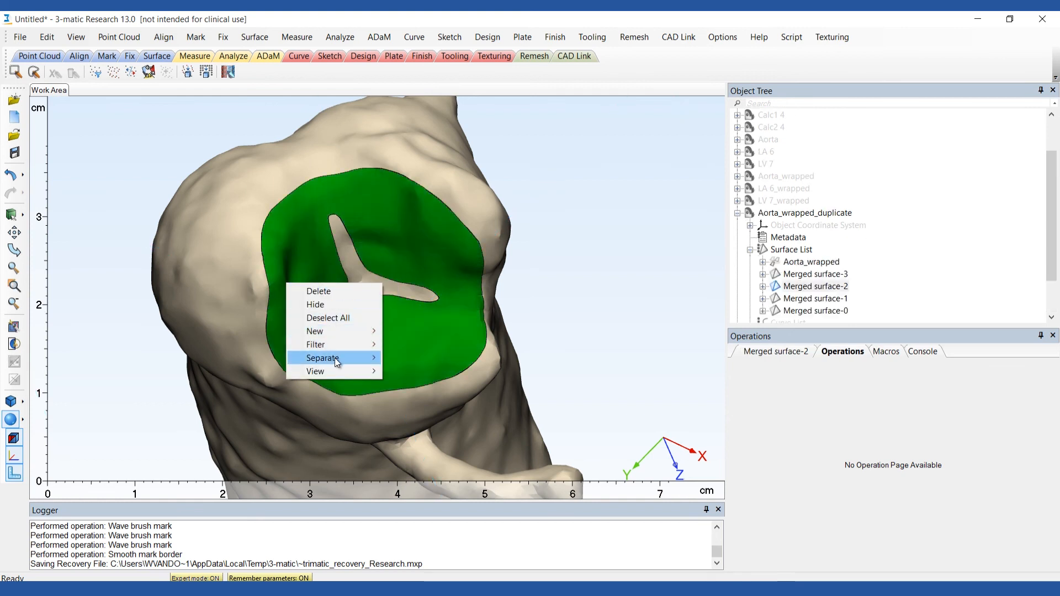
mouse_move(370, 371)
mouse_move(485, 385)
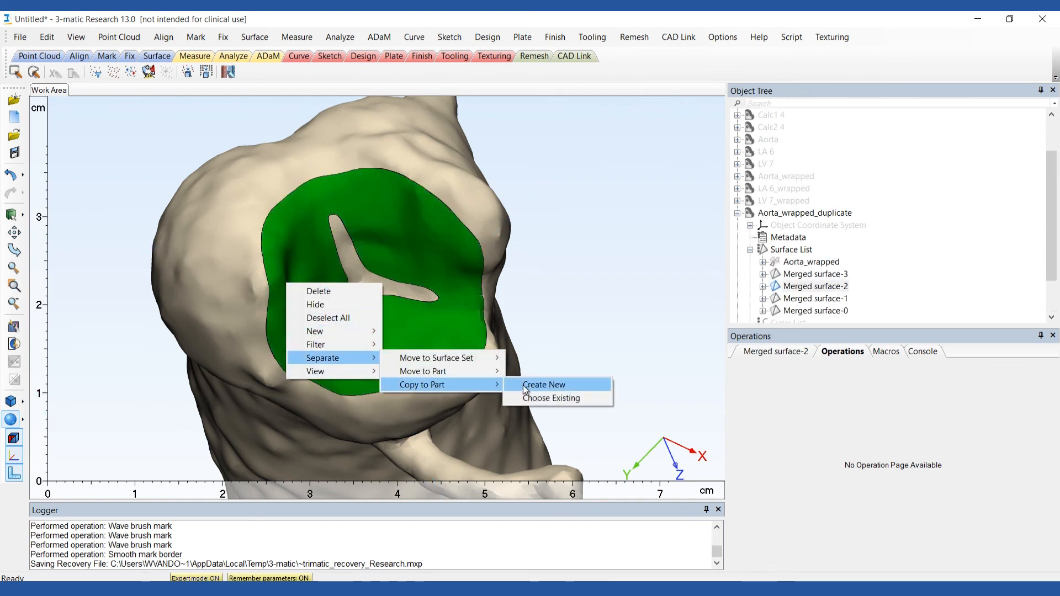
left_click(565, 384)
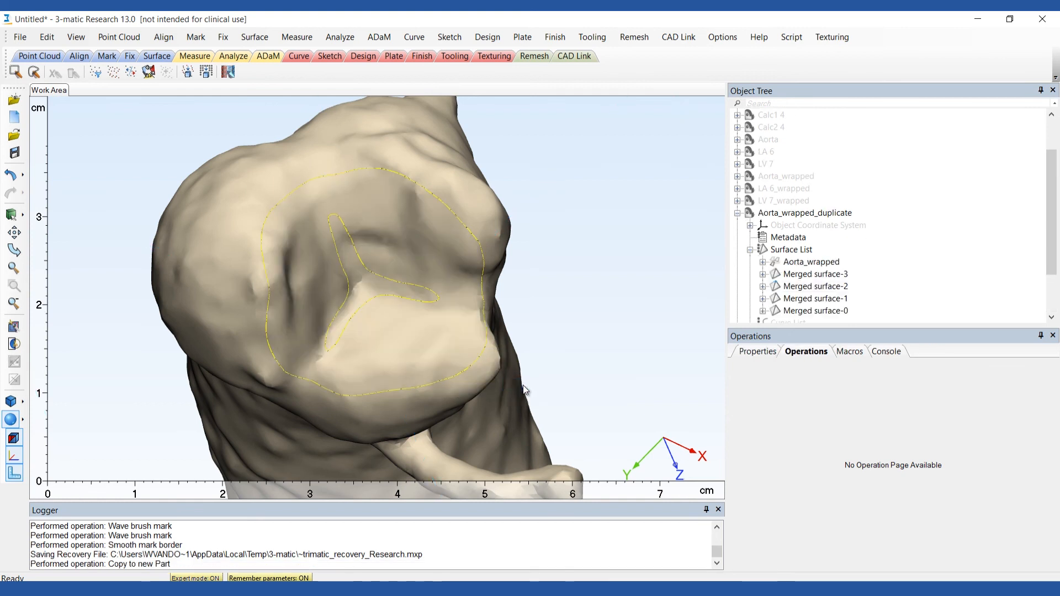
Rename the copied surface part as Leaflets and hide Aorta_wrapped_duplicate.
left_click(738, 213)
double_click(780, 288)
type("Leaflets")
key("Return")
right_click(767, 269)
left_click(784, 308)
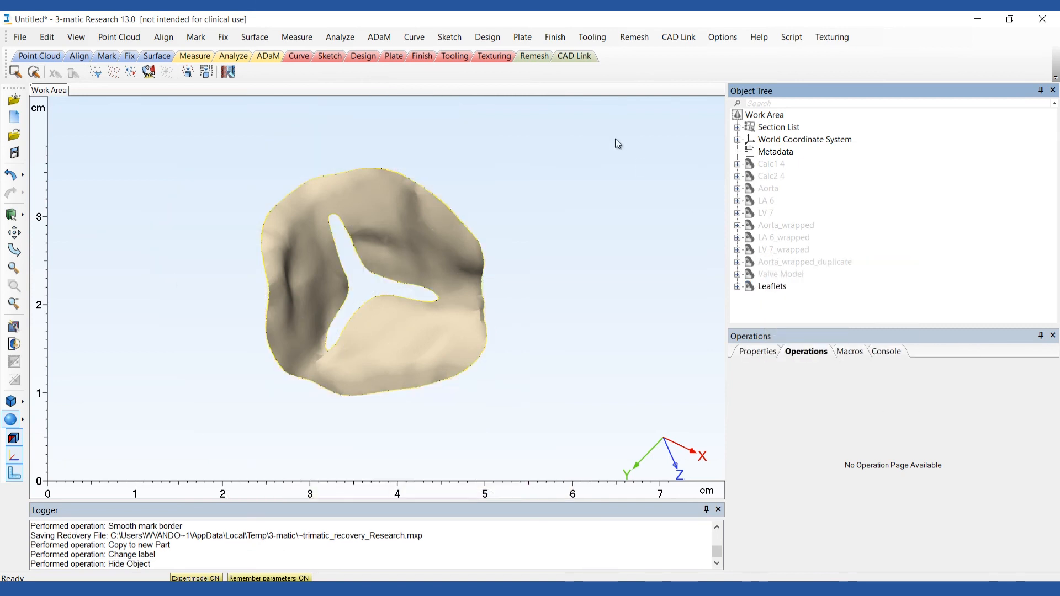
Hollow the Leaflets part with hollow type Both and a distance of 0.5, and inspect the thickened leaflets.
left_click(488, 37)
left_click(542, 244)
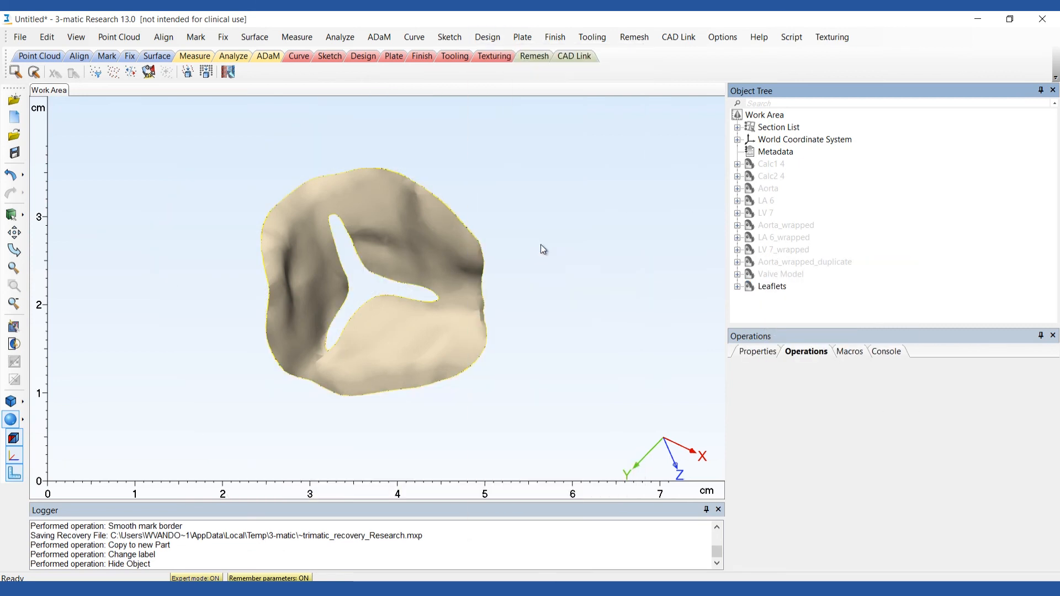
left_click(771, 287)
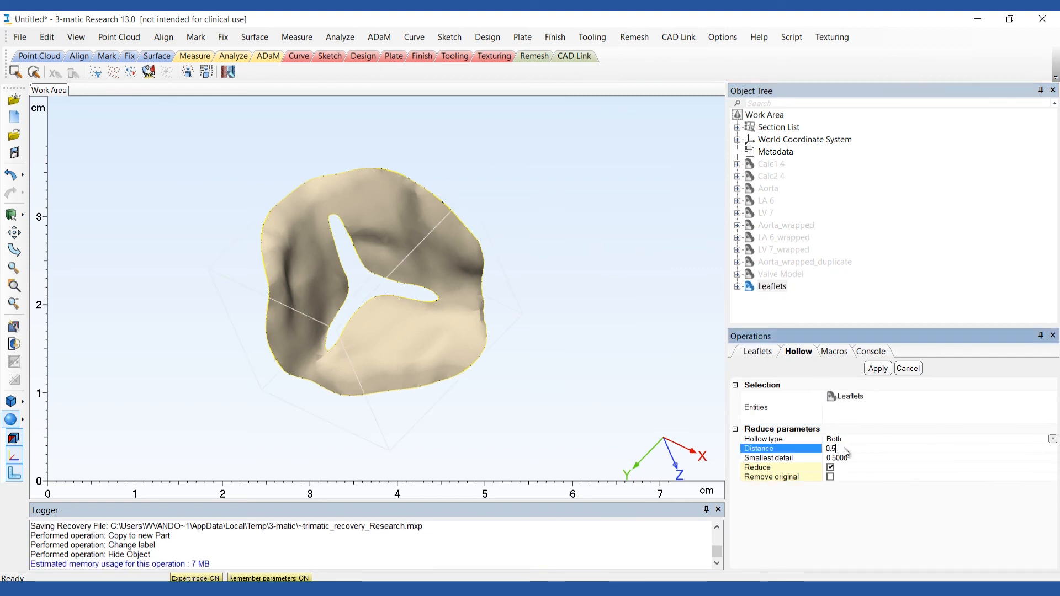
key("Return")
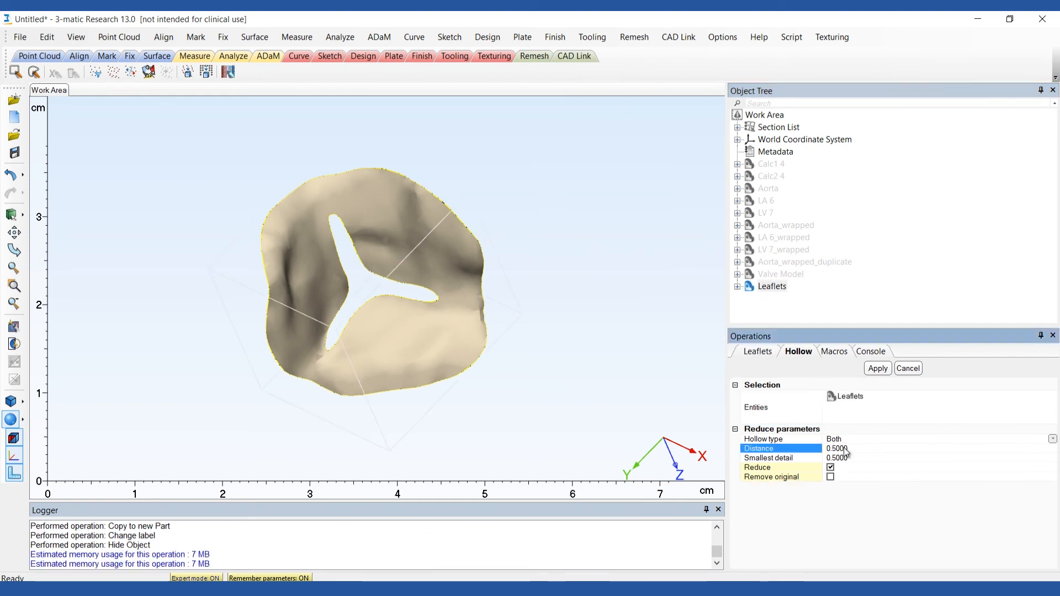
left_click(877, 370)
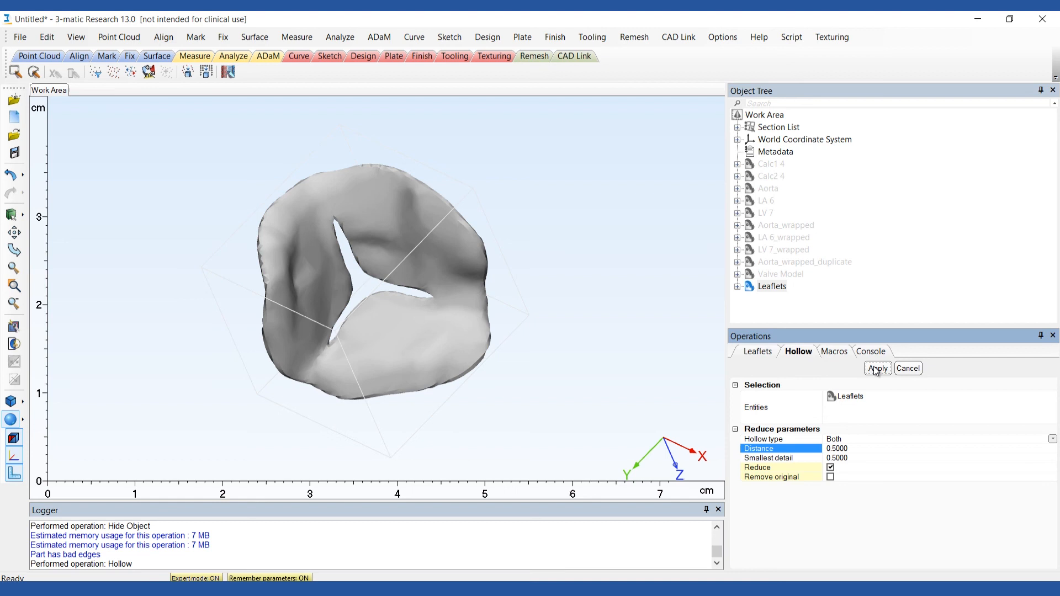
right_click_drag(580, 298, 555, 288)
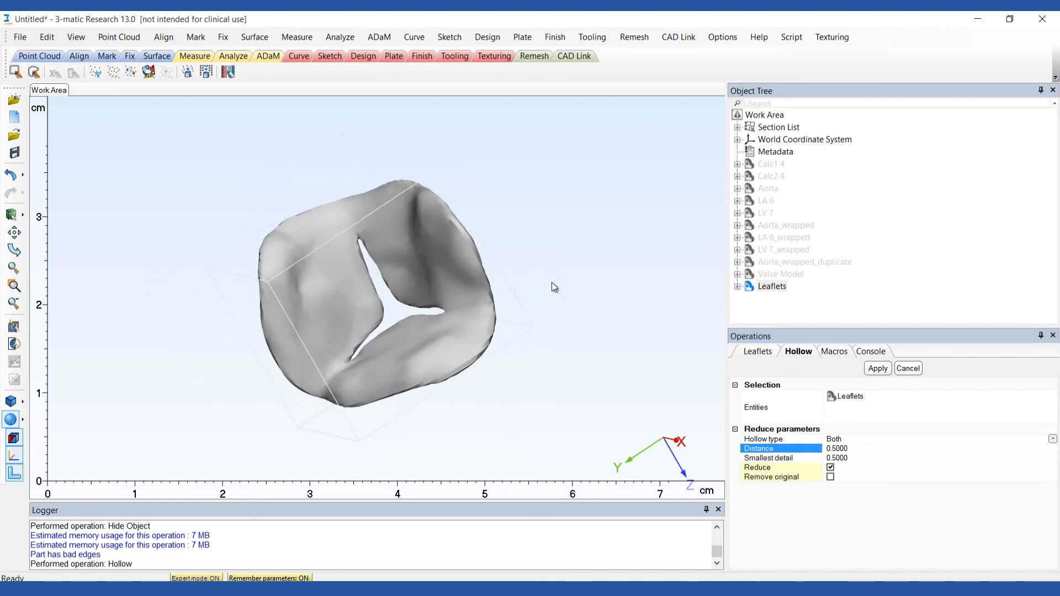
Delete the original merged surface from the surface list of the Leaflets part.
left_click(738, 287)
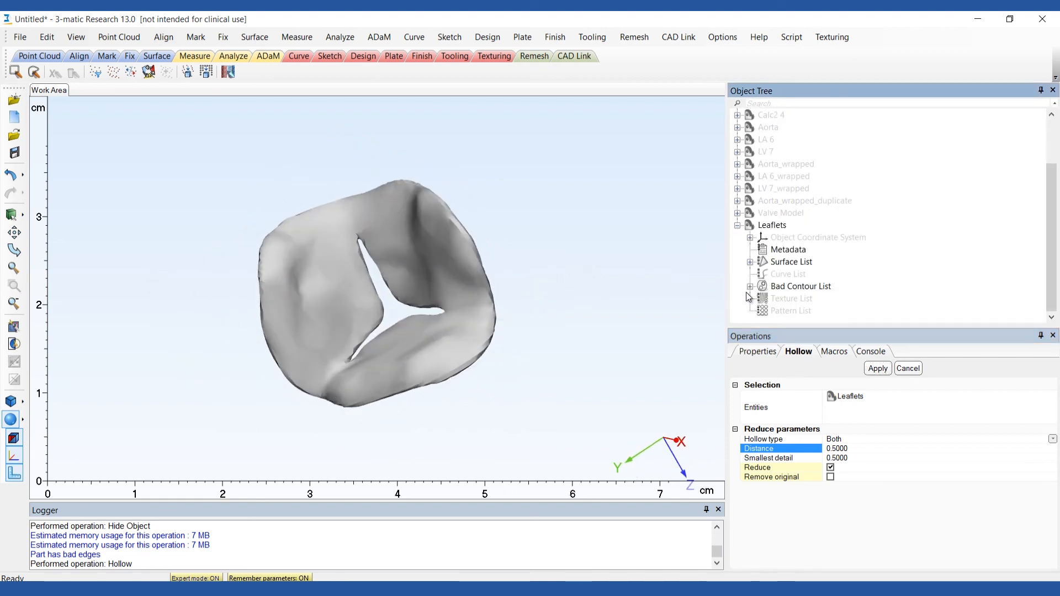
left_click(752, 263)
right_click(789, 275)
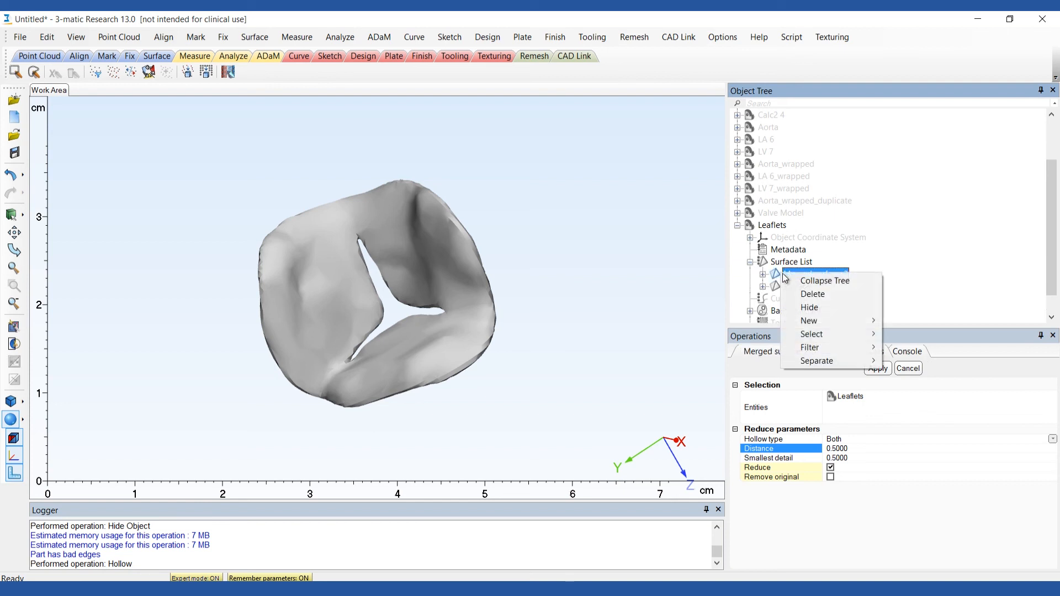
left_click(811, 293)
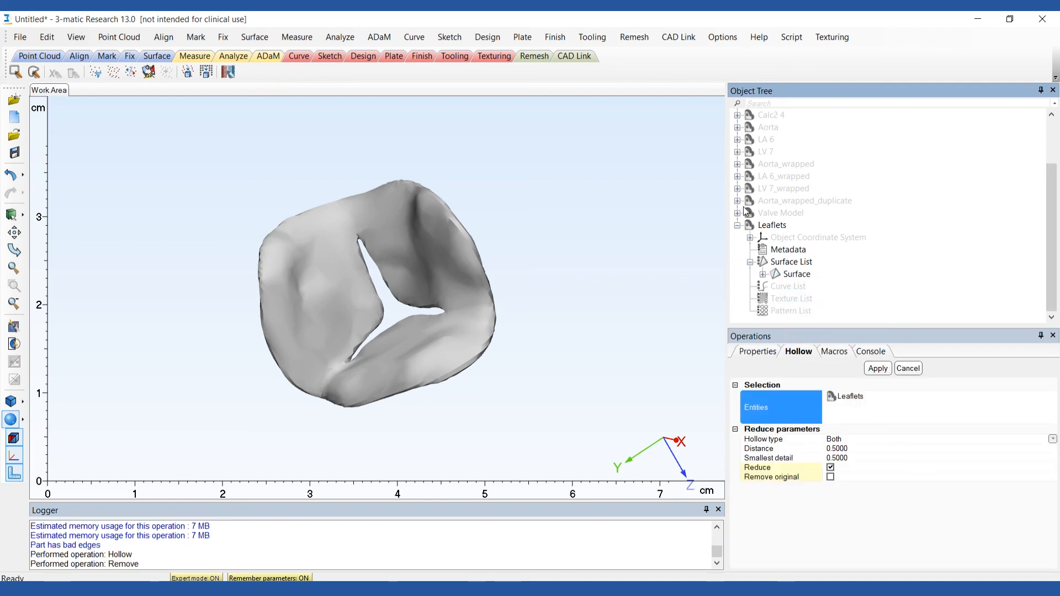
Combine Valve Model and Leaflets into a new part with Boolean Union.
left_click(487, 37)
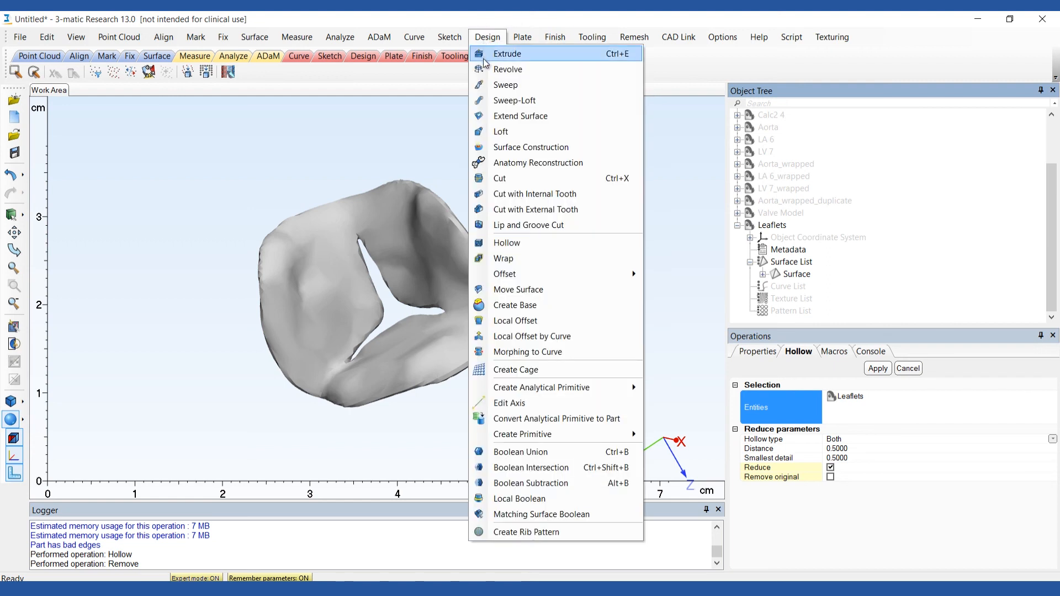
left_click(564, 452)
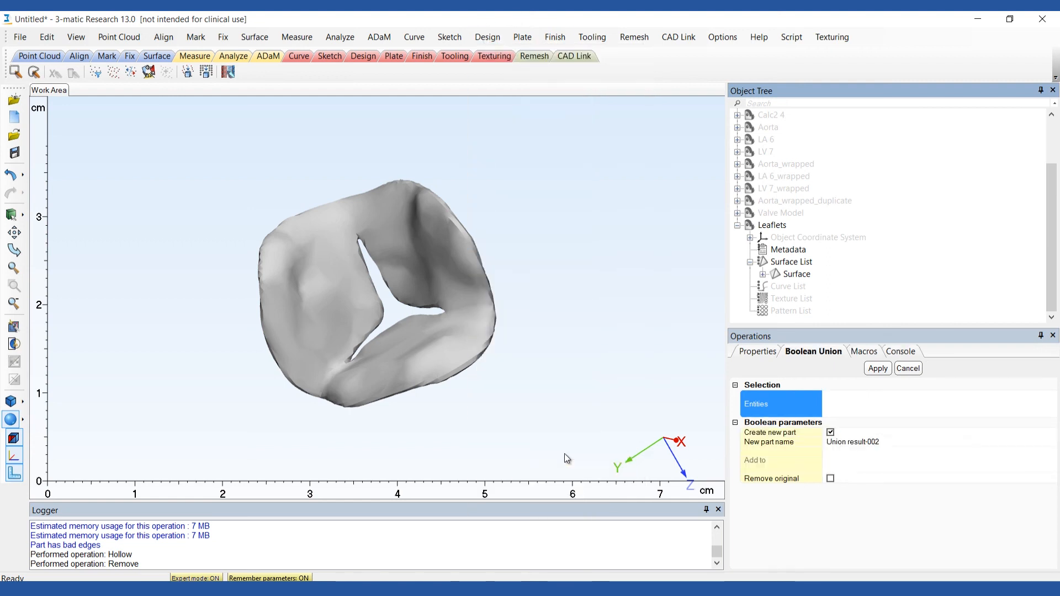
left_click(773, 213)
left_click(751, 229)
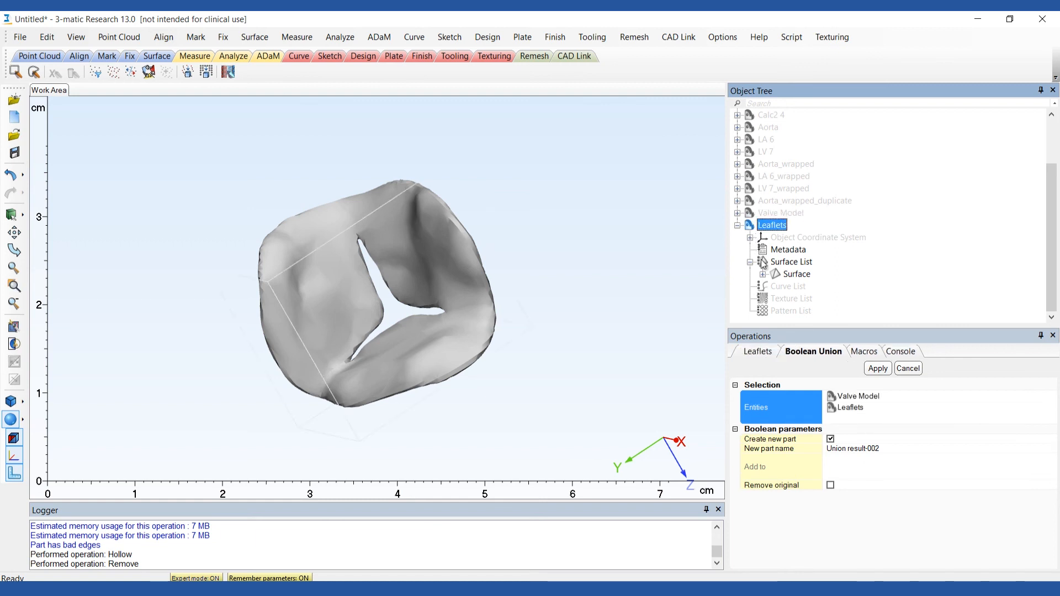
left_click(878, 369)
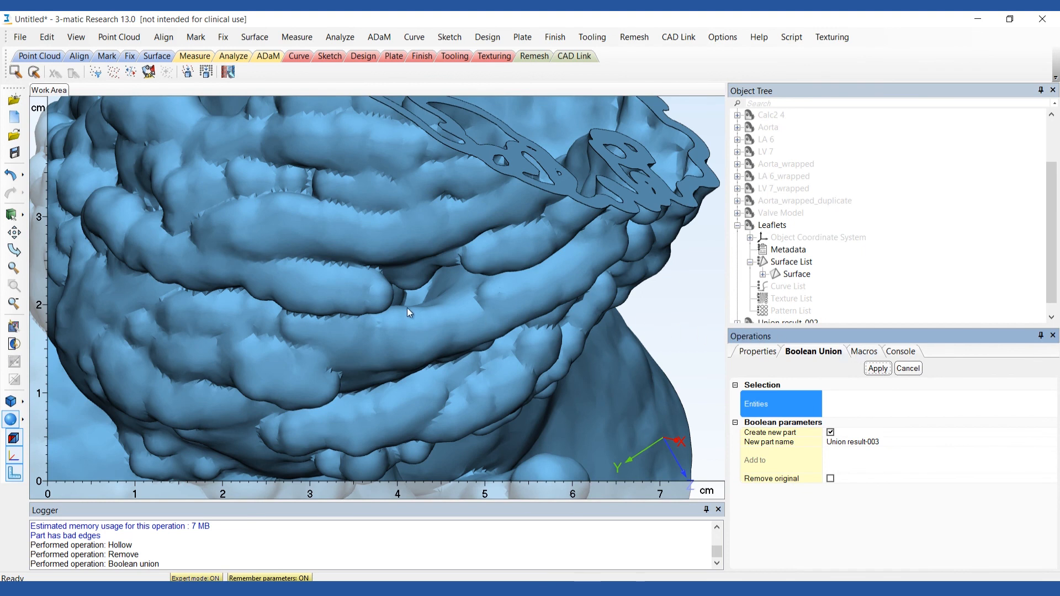
scroll(407, 308, "down", 7)
right_click_drag(408, 316, 294, 304)
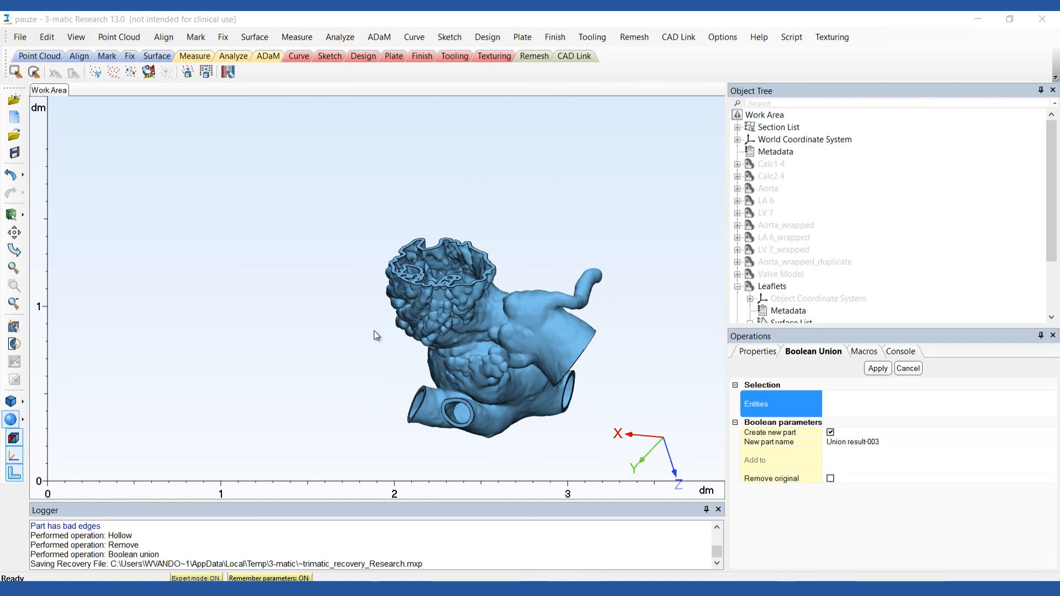
Collapse the Leaflets part in the object tree and hide it.
left_click(738, 287)
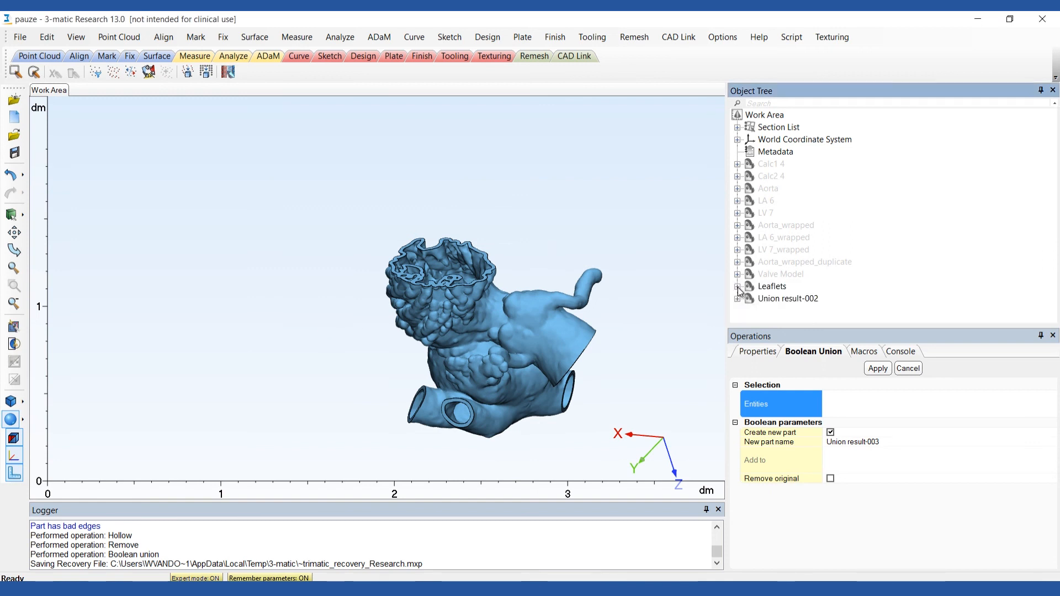
right_click(760, 288)
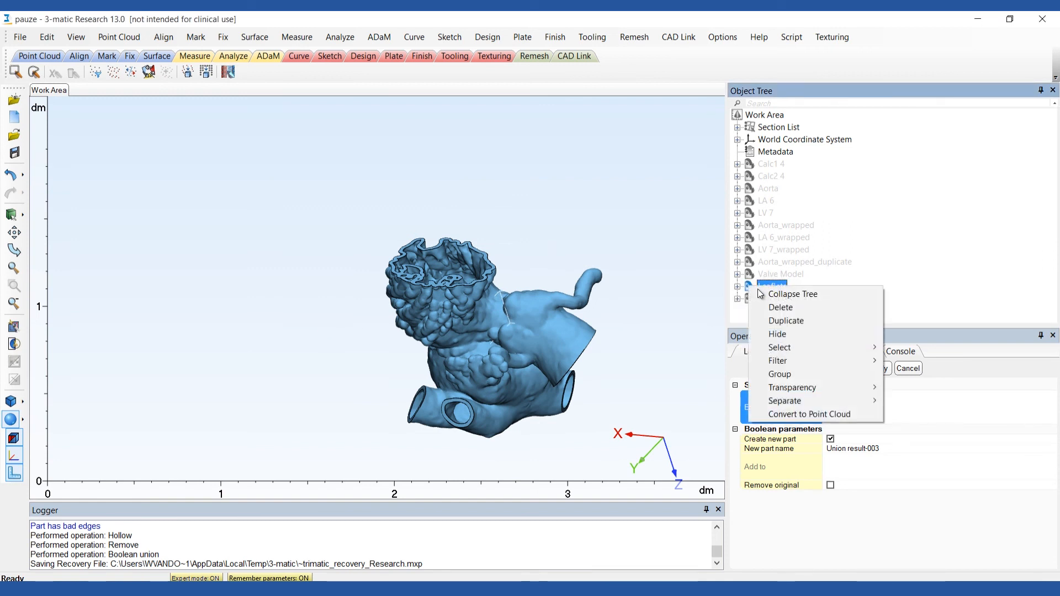
left_click(778, 334)
Merge the two calcification parts, Calc1 4 and Calc2 4, into one part.
left_click(752, 166)
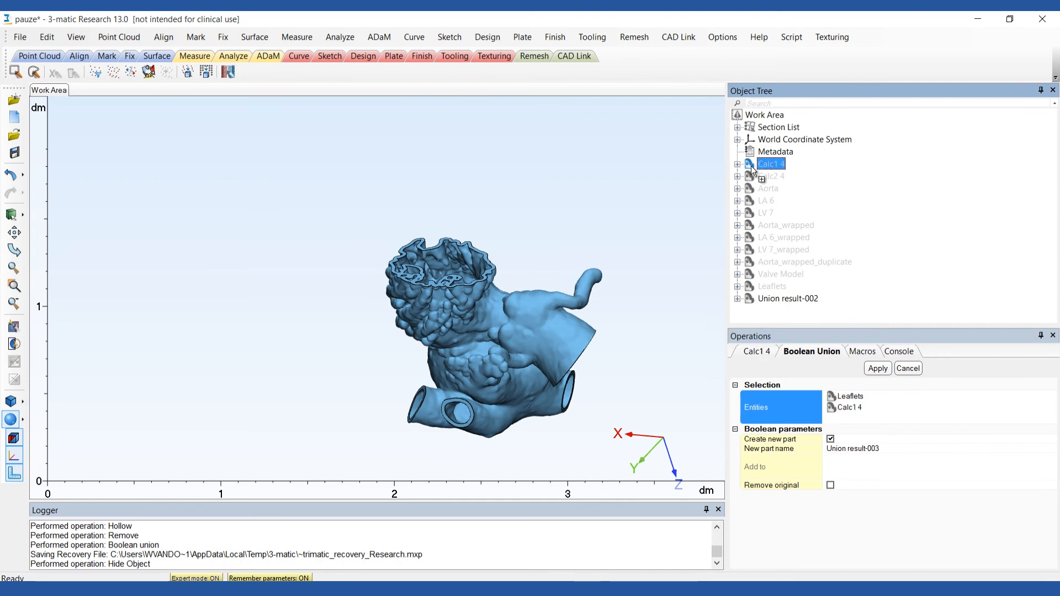
left_click(752, 177, "ctrl")
right_click(752, 177)
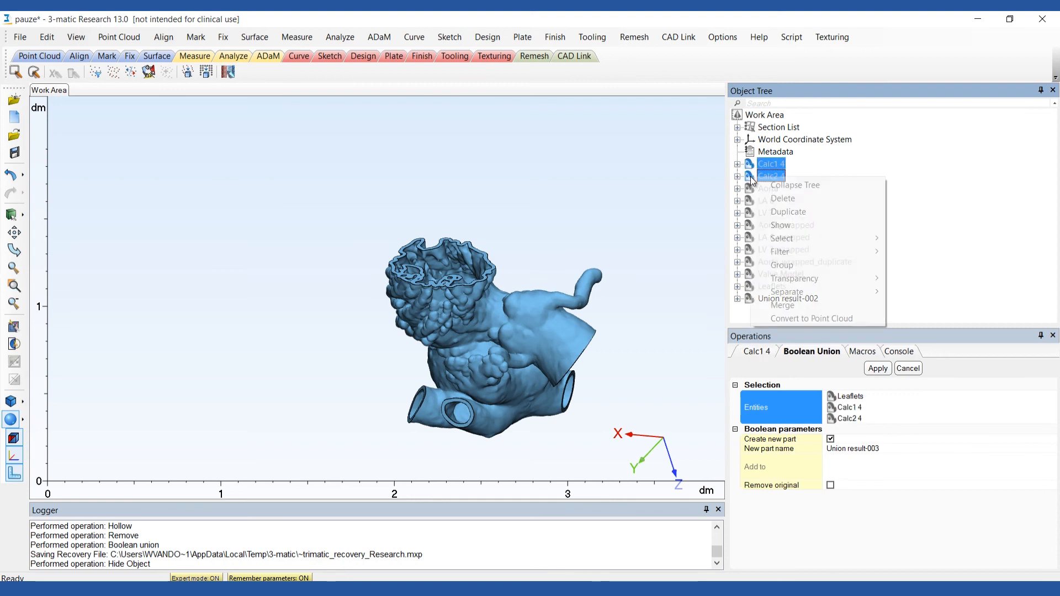
left_click(778, 304)
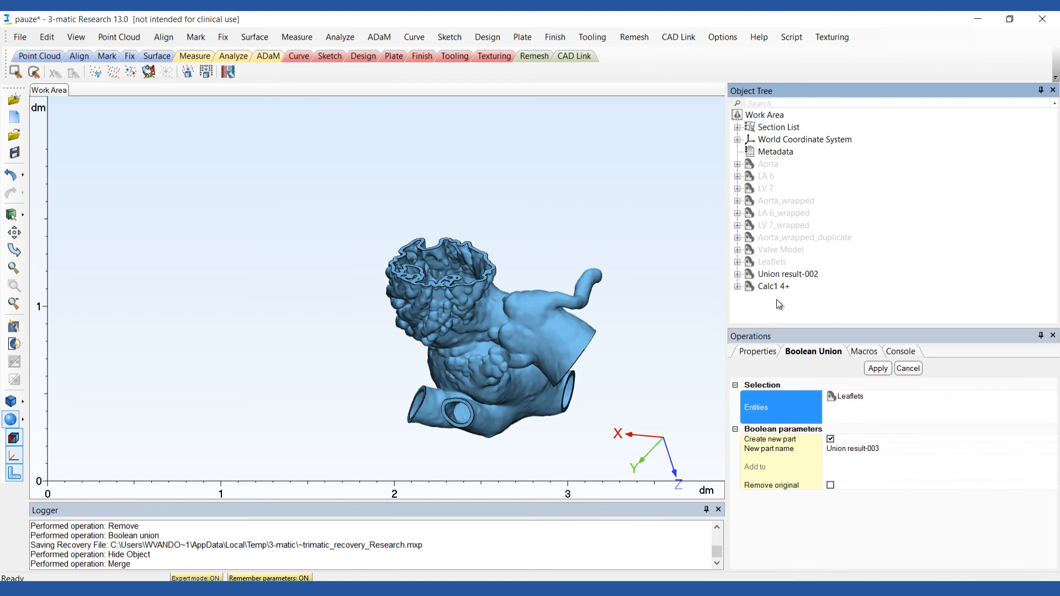
Examine the position of the merged calcifications on the leaflets through the open end of the aorta.
right_click_drag(630, 369, 442, 298)
scroll(619, 346, "up", 4)
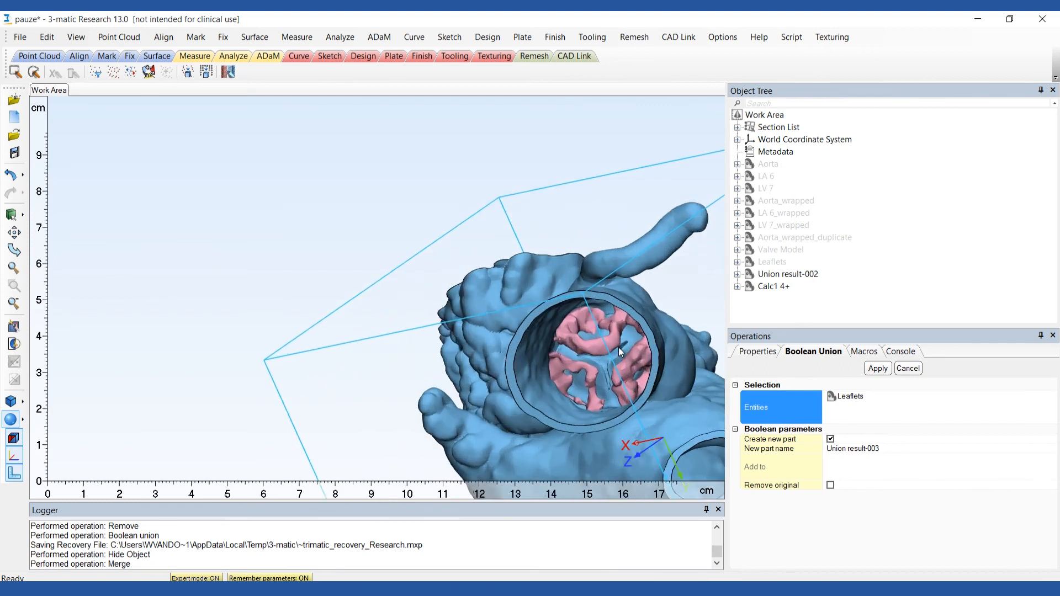
scroll(618, 346, "down", 1)
right_click_drag(631, 344, 641, 338)
right_click_drag(550, 362, 565, 363)
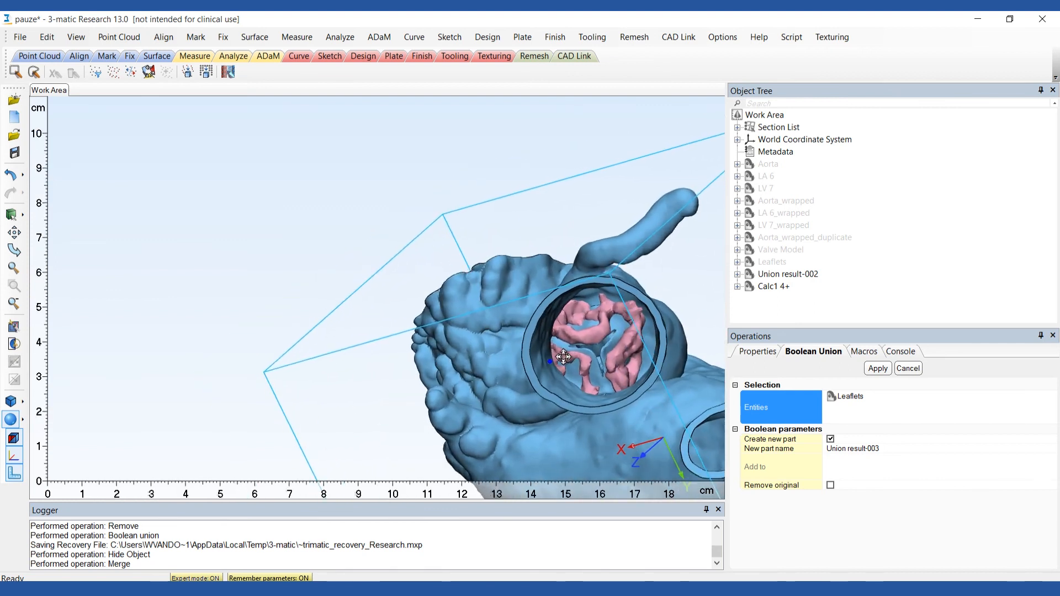
scroll(564, 363, "down", 1)
scroll(564, 364, "down", 1)
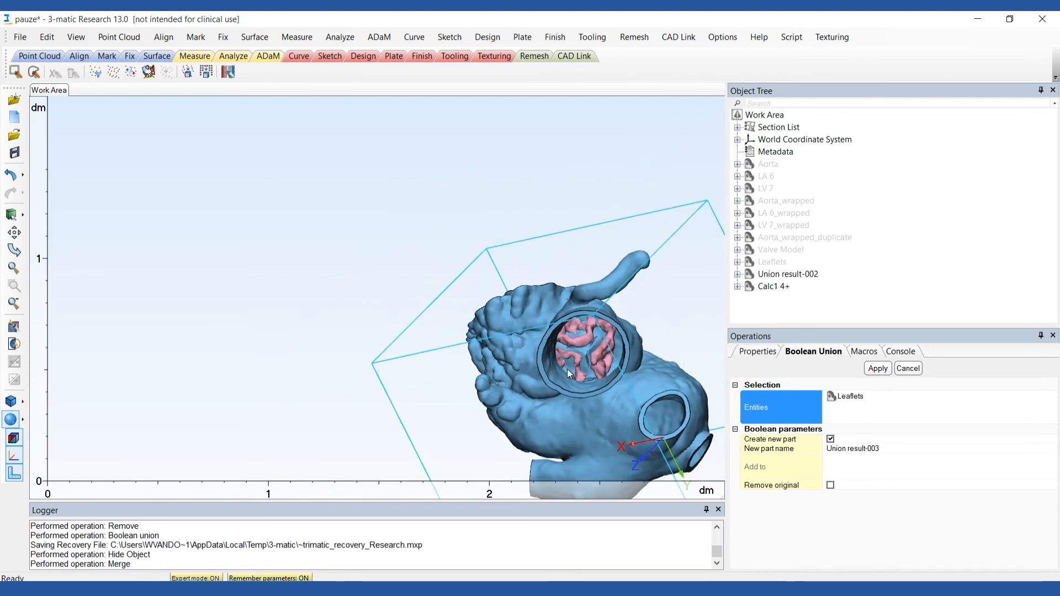
Repair the Union result-002 part with the Fix Wizard, following its advice repeatedly through shells, normals, intersecting triangles and overlaps.
left_click(223, 37)
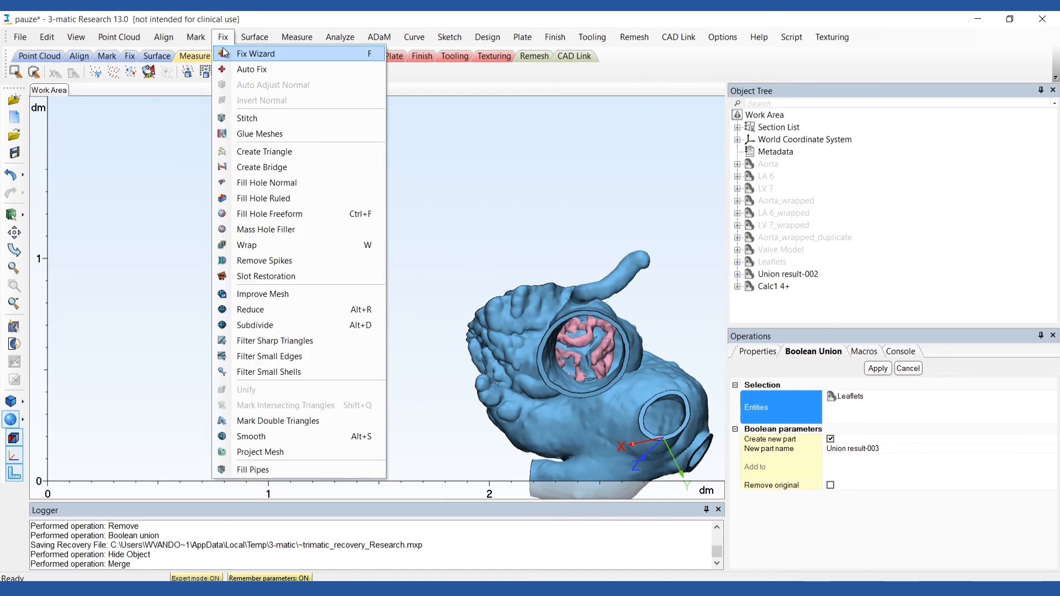
left_click(224, 53)
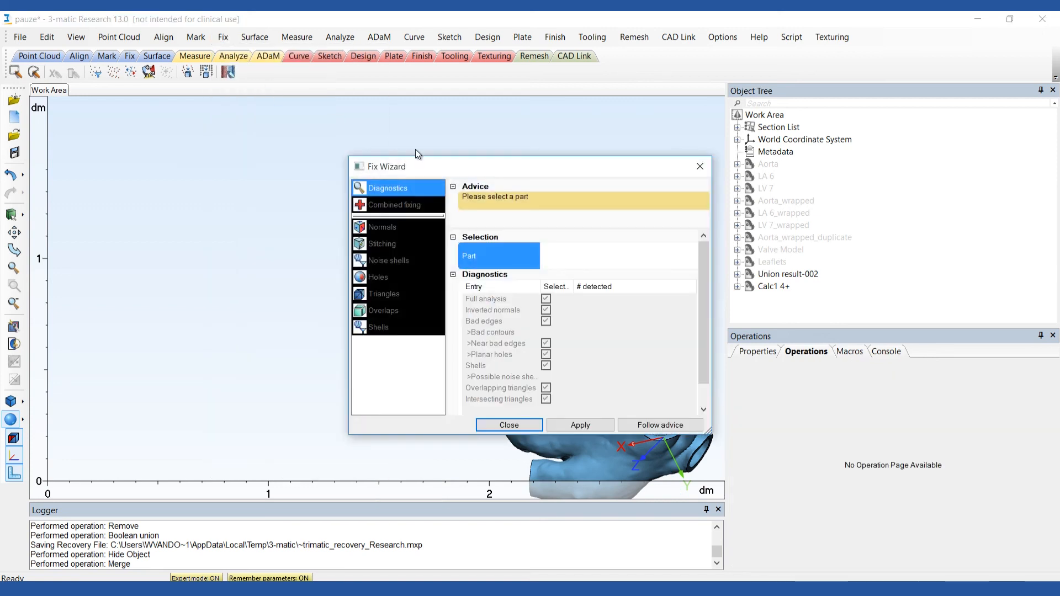
left_click(752, 276)
left_click_drag(560, 164, 284, 121)
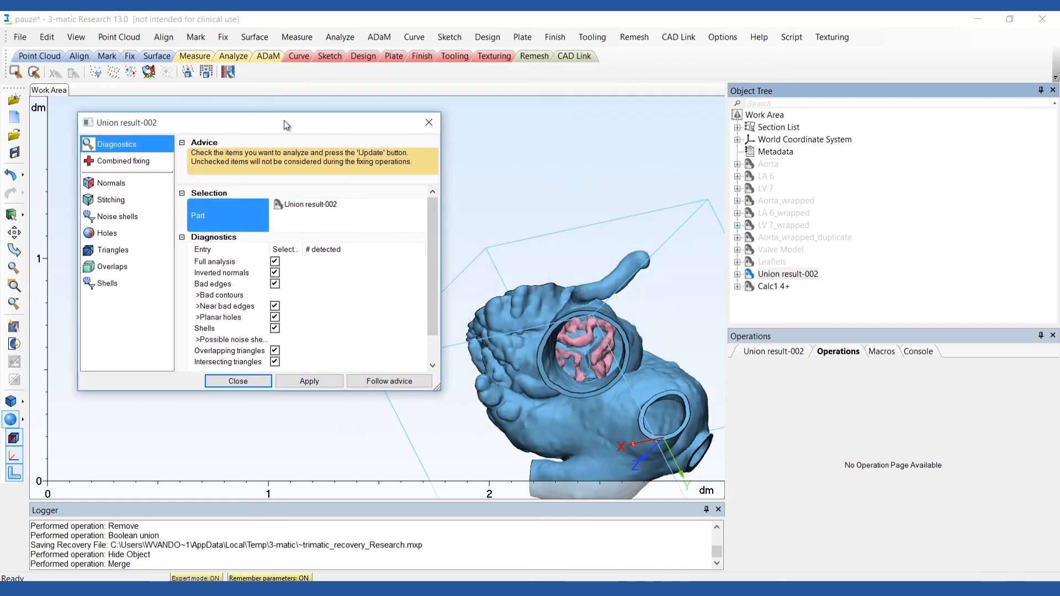
left_click(379, 382)
left_click(381, 383)
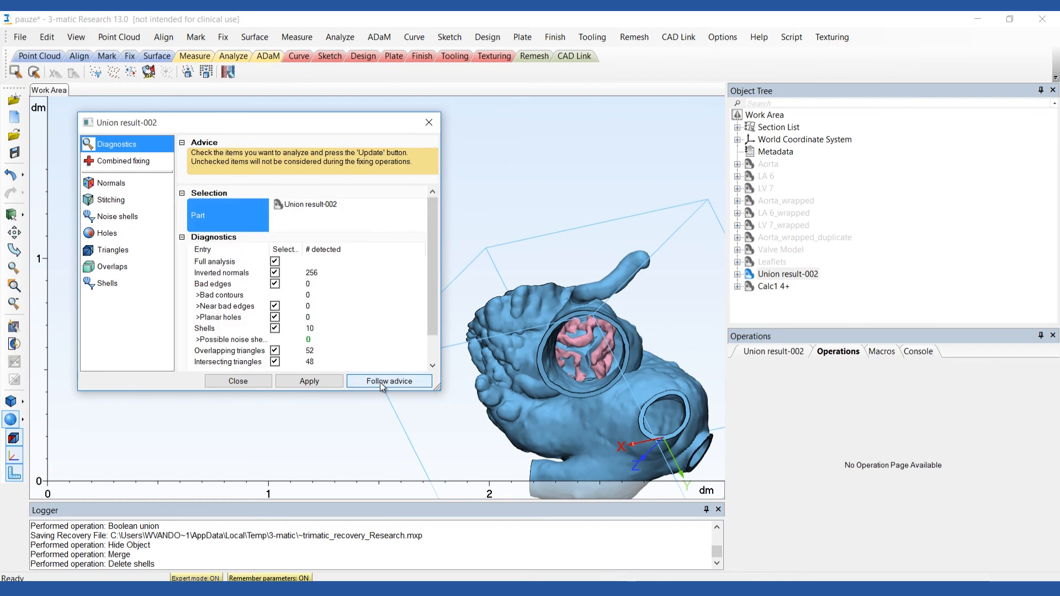
left_click(381, 384)
left_click(381, 382)
left_click(381, 382)
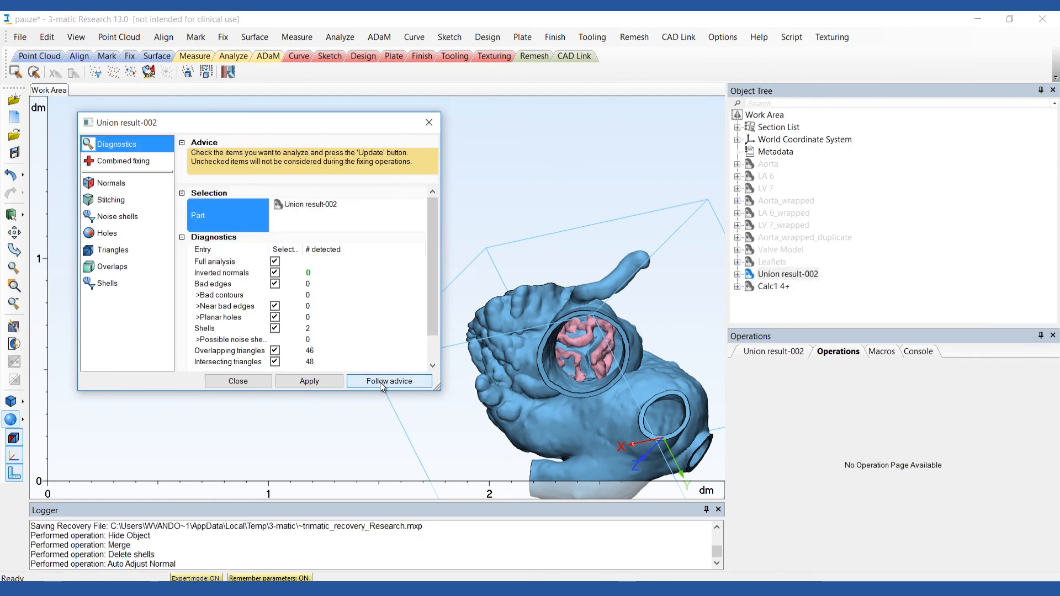
left_click(381, 382)
left_click(381, 382)
left_click(381, 382)
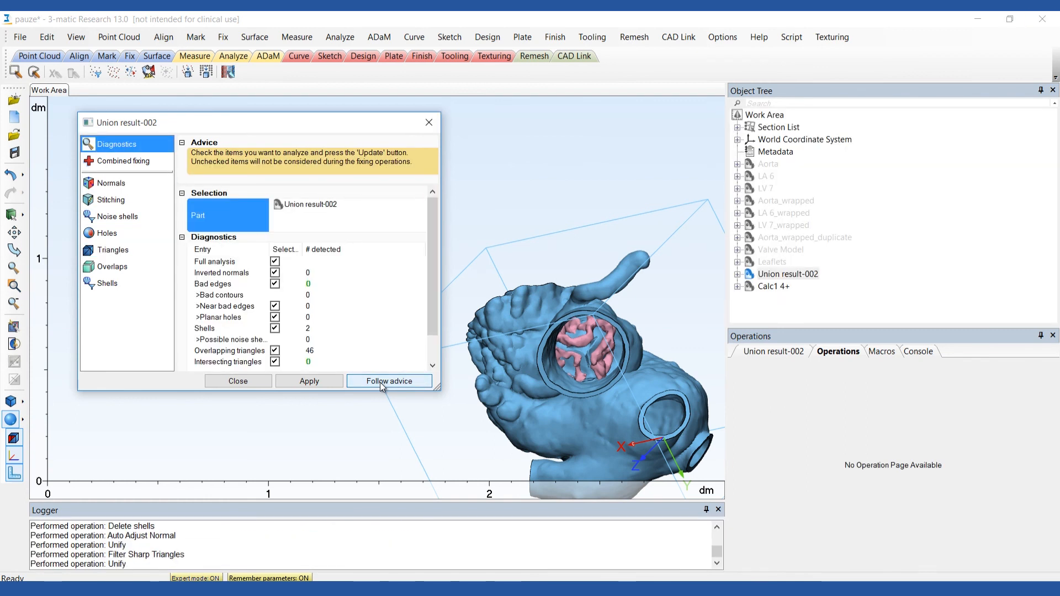
left_click(381, 382)
left_click(381, 382)
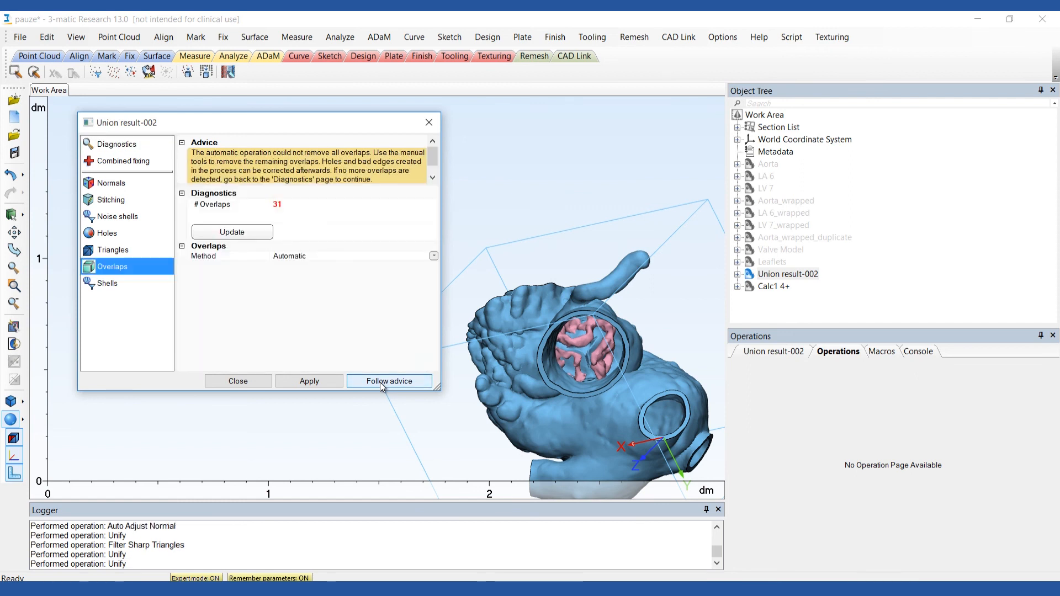
left_click(381, 382)
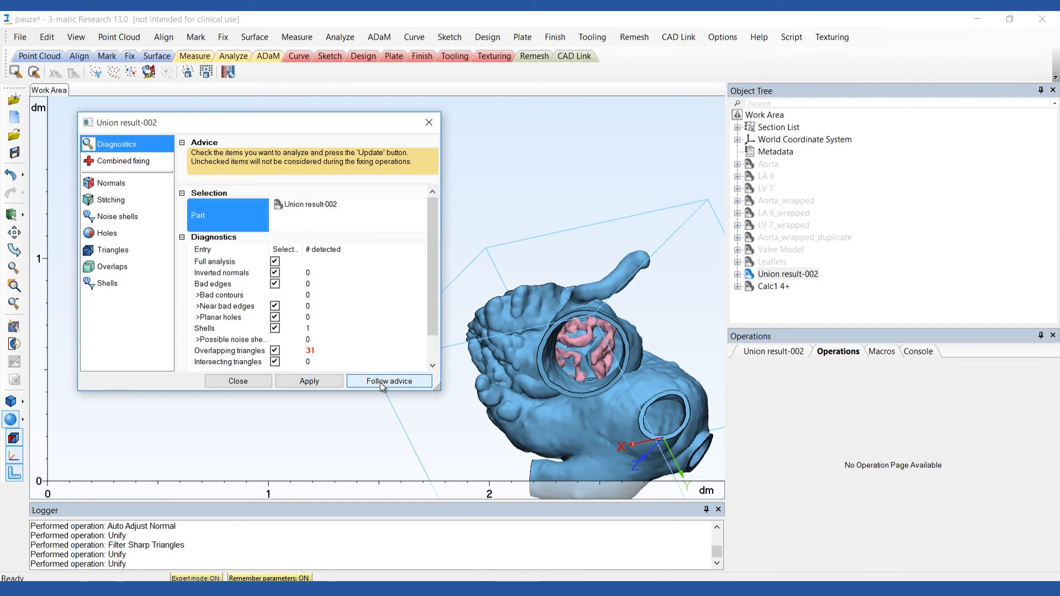
Run the Fix Wizard diagnostics on the merged calcification part Calc1 4+ and leave the wizard.
left_click(317, 205)
left_click(748, 288)
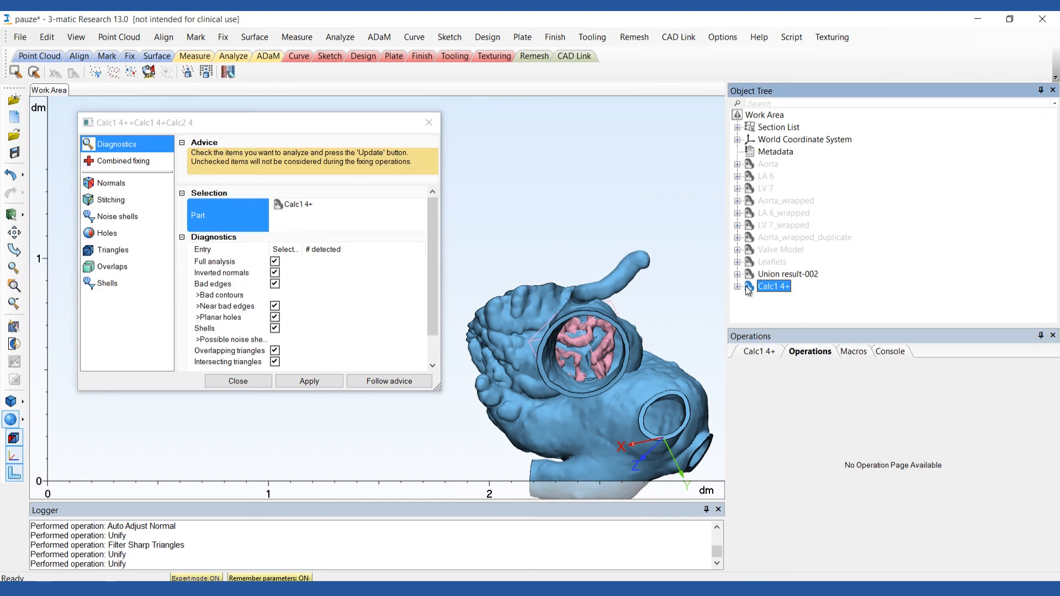
left_click(384, 382)
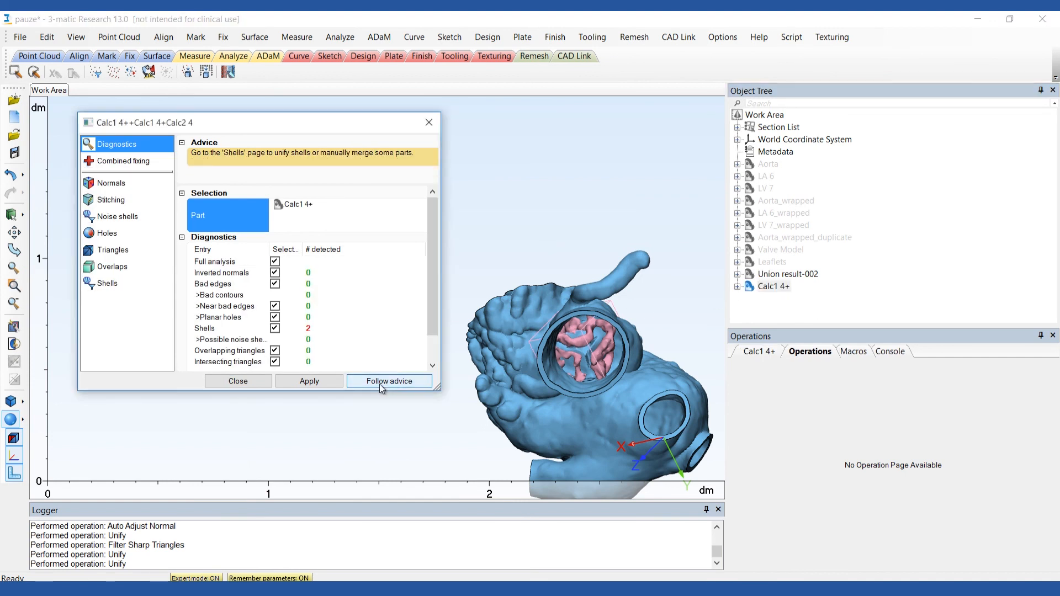
left_click(234, 380)
Rename the merged calcification part Calc1 4+ as Calcifications.
left_click(783, 288)
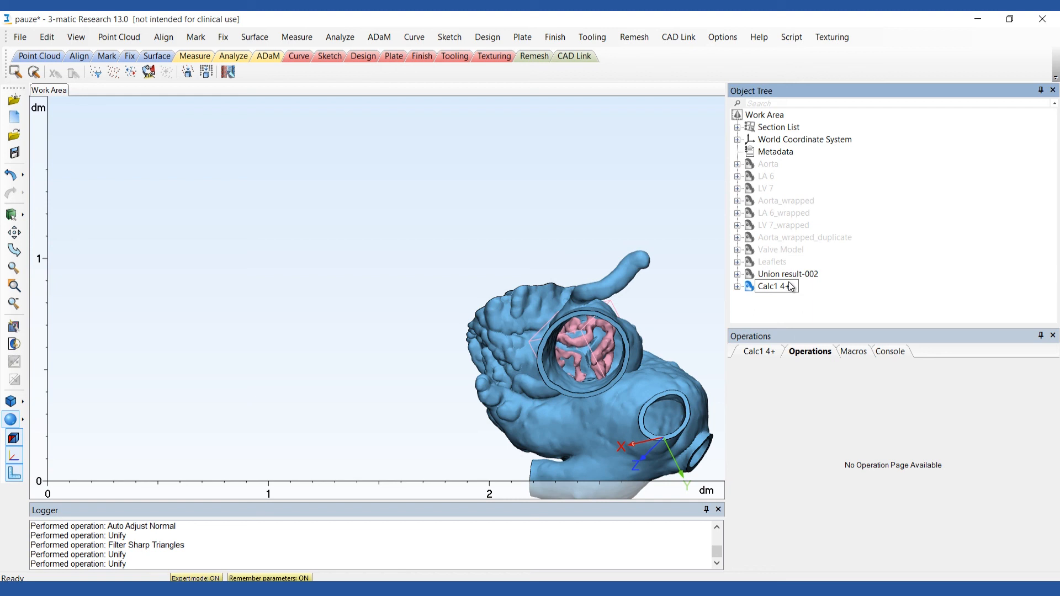
type("Calcifications")
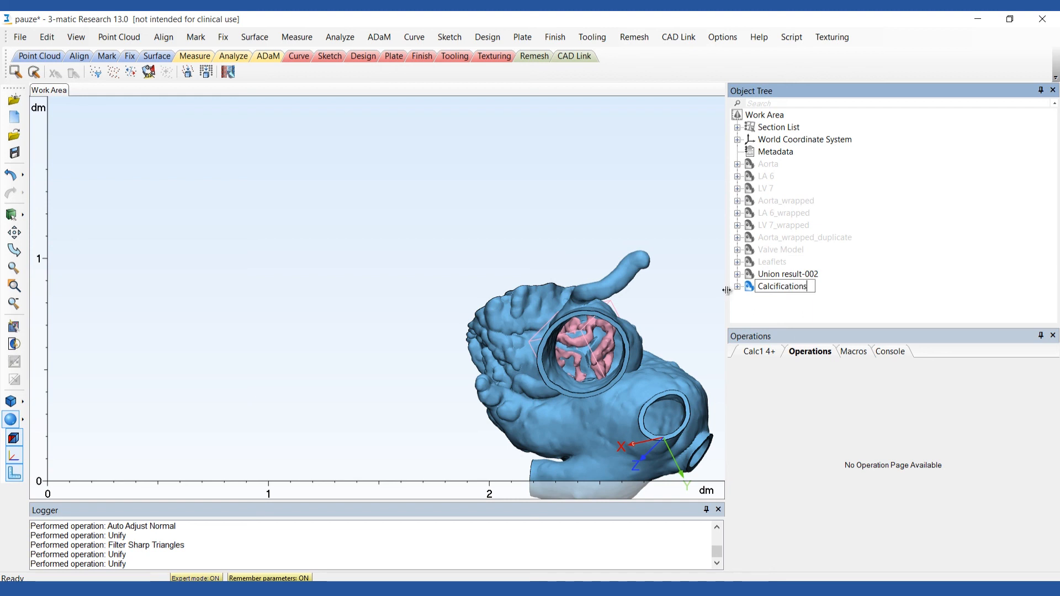
key("Return")
Rename the part Union result-002 as Valve Model_final.
left_click(767, 277)
key("F2")
type("Valve Mo")
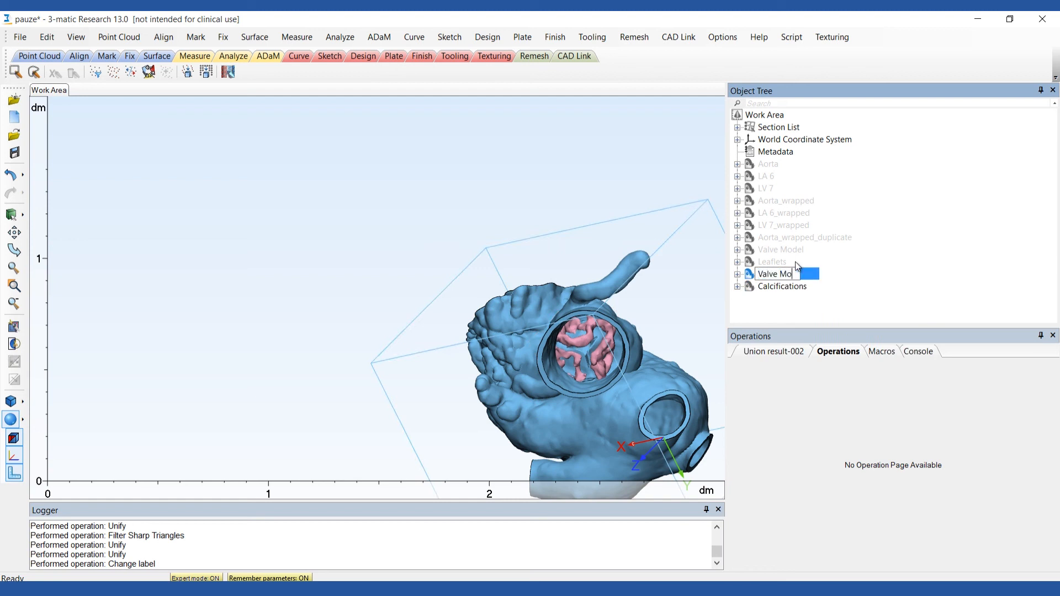
type("del_final")
key("Return")
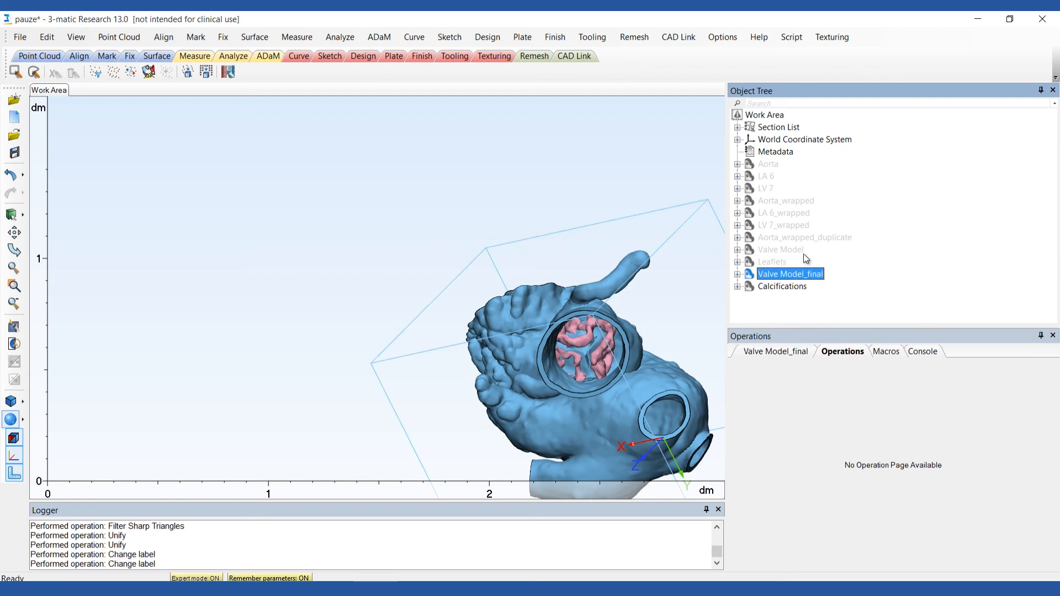
Subtract Calcifications from Valve Model_final with Boolean Subtraction, creating a new part and keeping the originals.
left_click(493, 41)
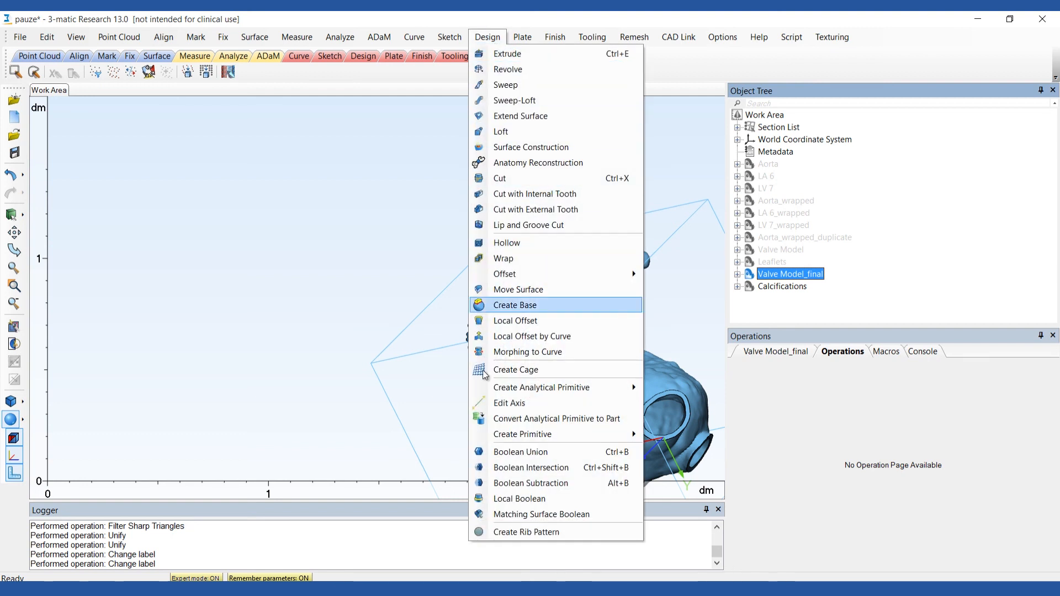
left_click(493, 483)
left_click(781, 438)
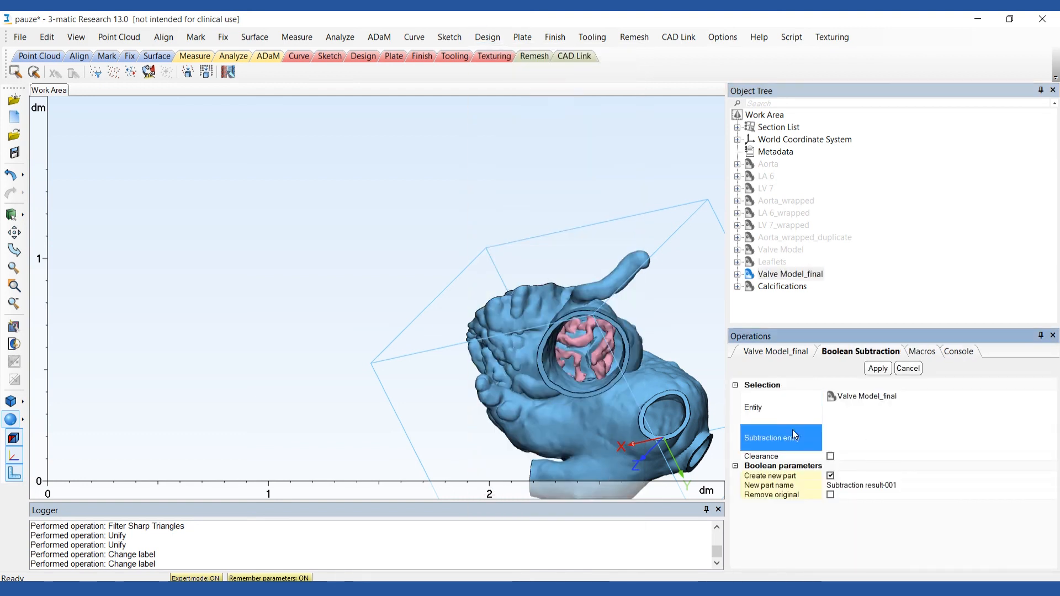
left_click(752, 288)
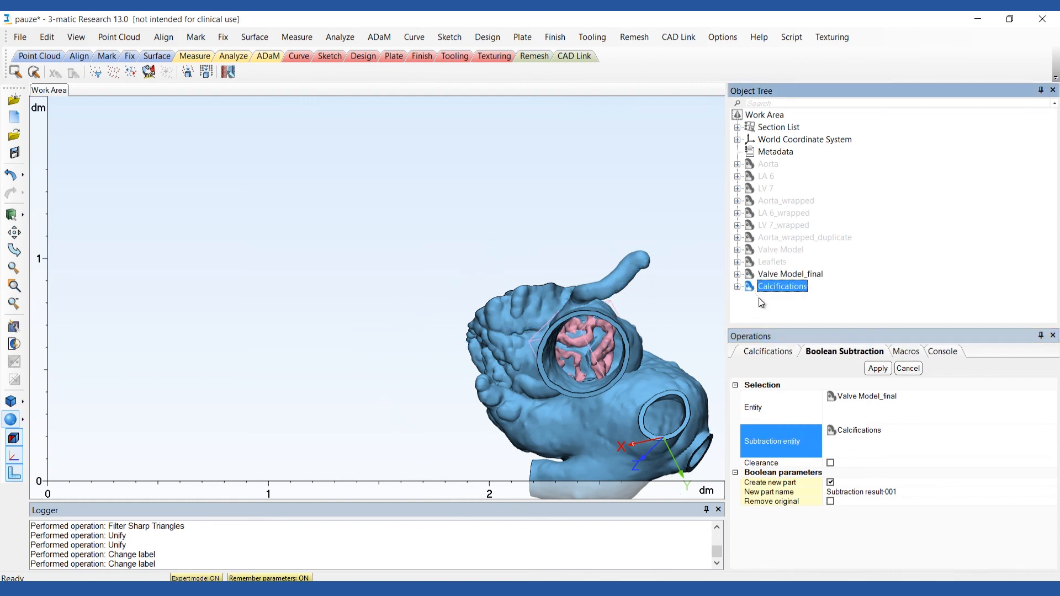
left_click(877, 369)
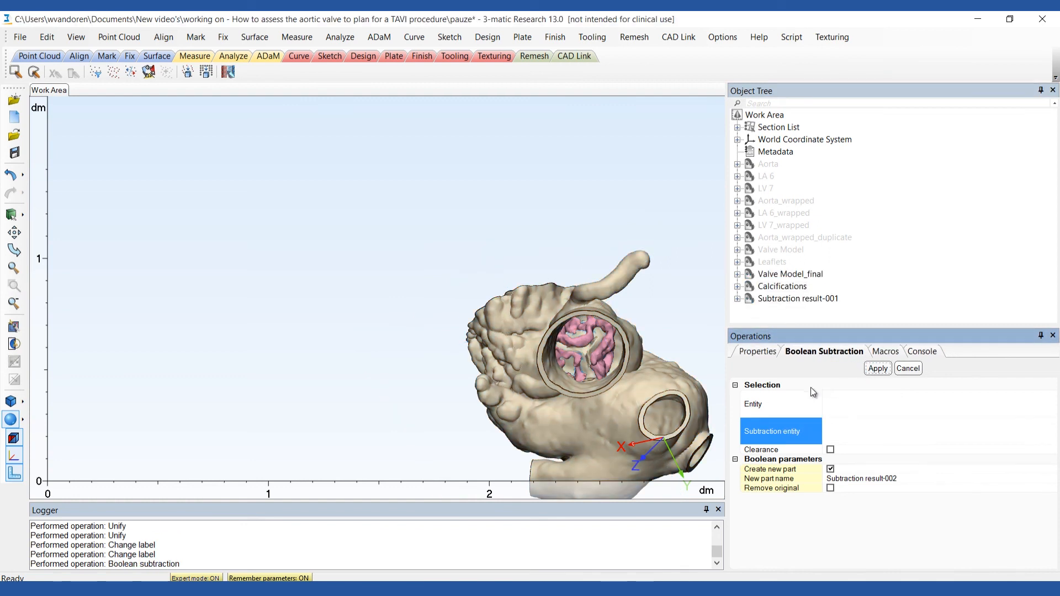
Rename the new part Subtraction result-001 as Valve Model_final.
right_click_drag(635, 392, 480, 338)
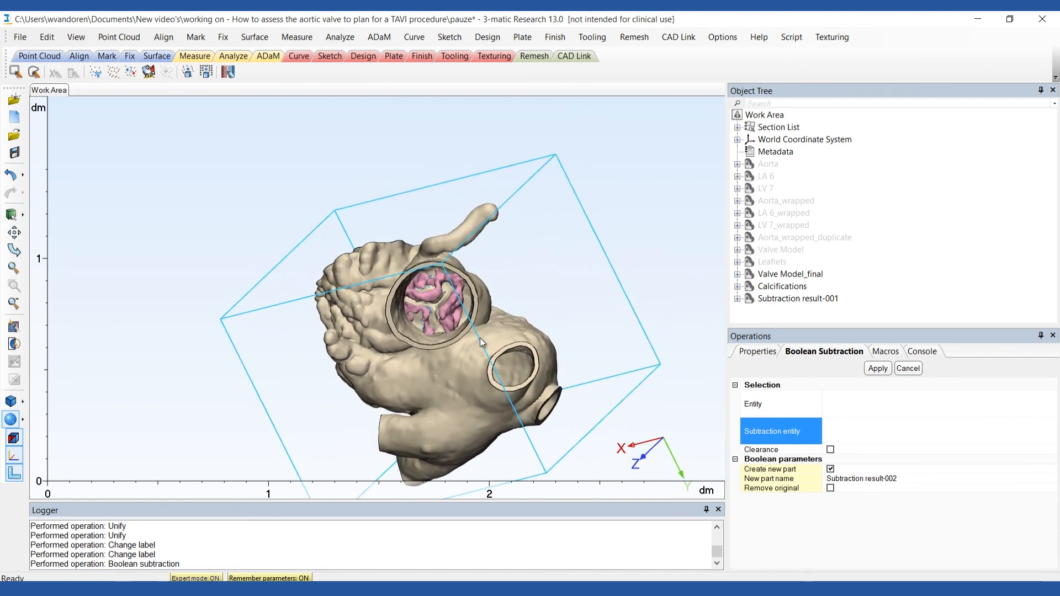
double_click(780, 299)
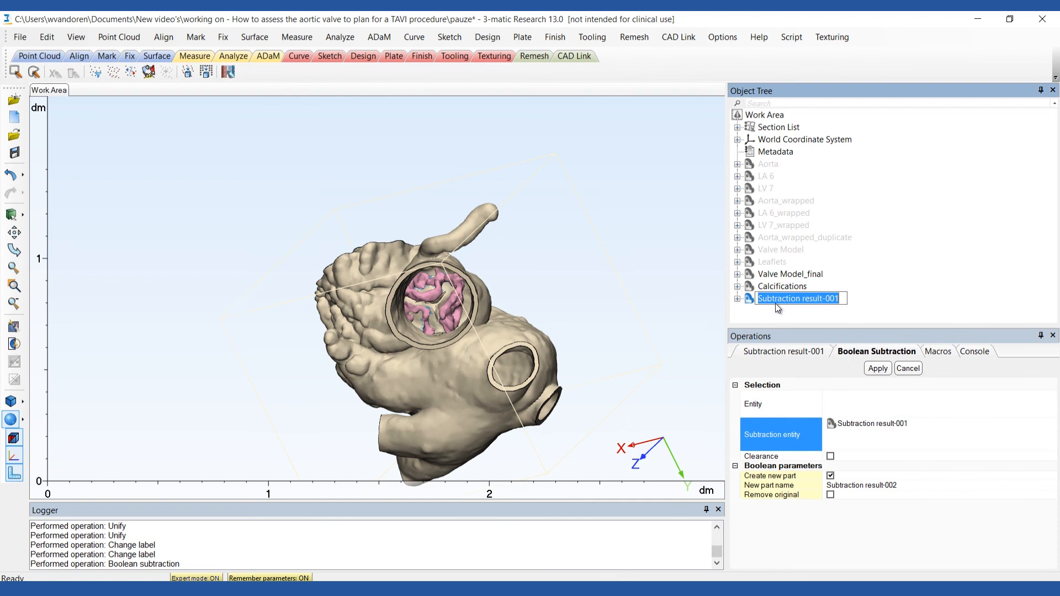
type("Valve Model_final")
key("Return")
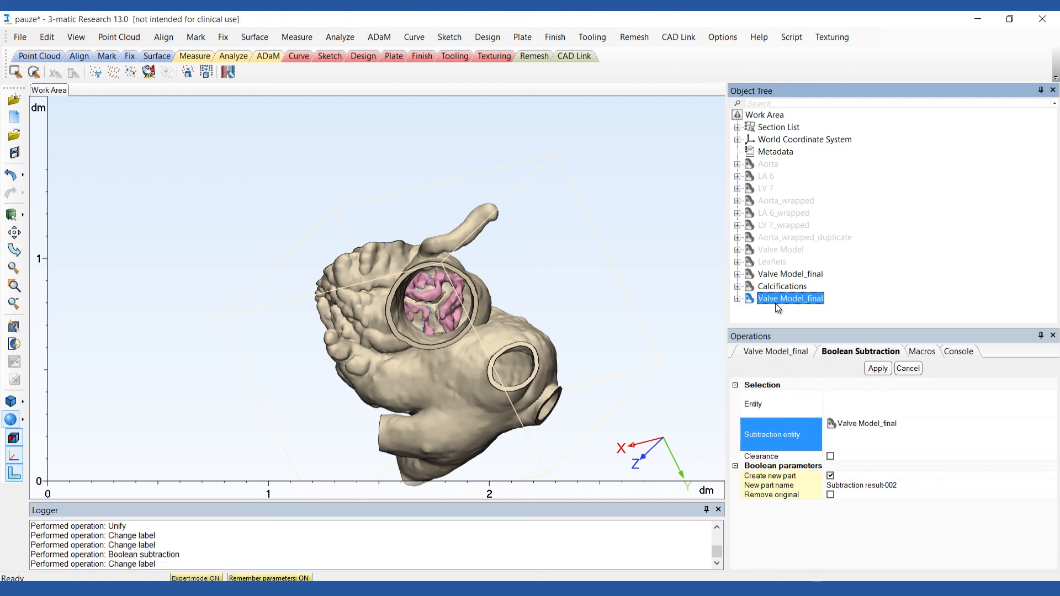
Copy the Calcifications part and the subtracted Valve Model_final part into the preTAVI4 project in Mimics.
left_click(778, 307)
left_click(756, 286)
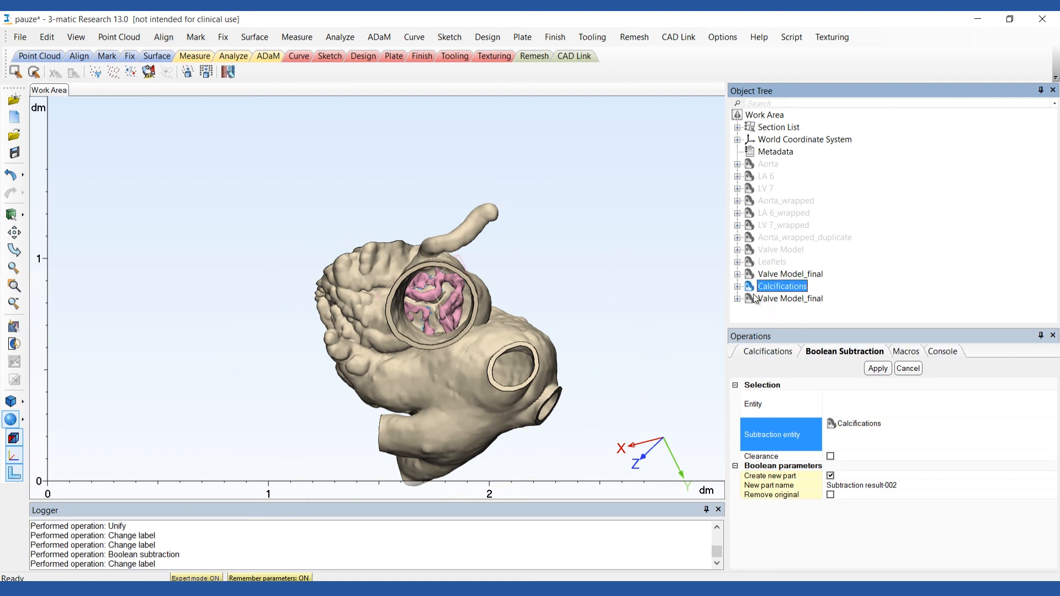
left_click(751, 299, "ctrl")
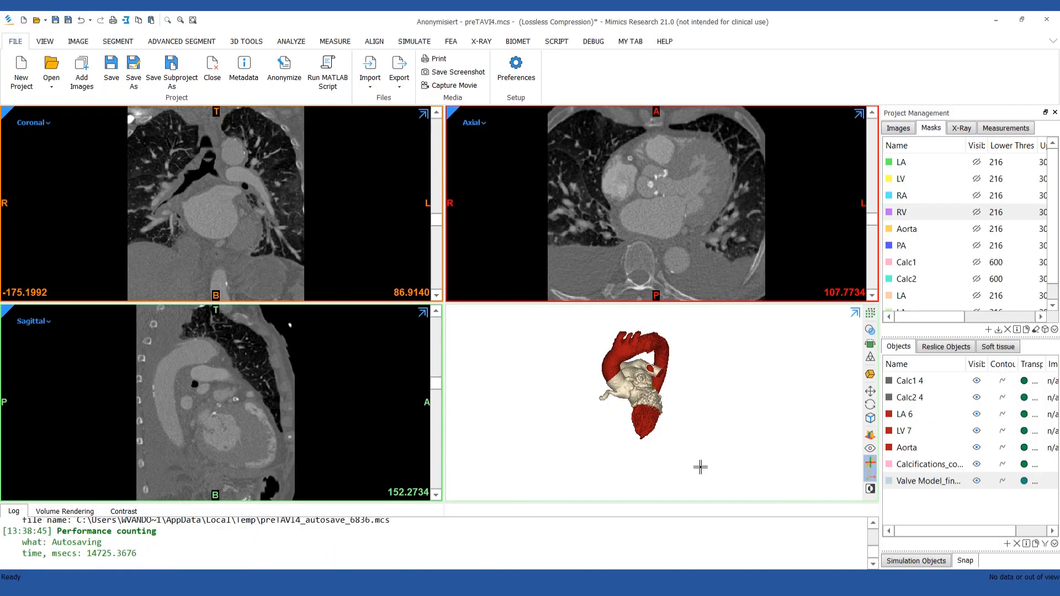
Hide the objects Calc1 4, Calc2 4, LA 6, LV 7 and Aorta.
left_click(966, 446)
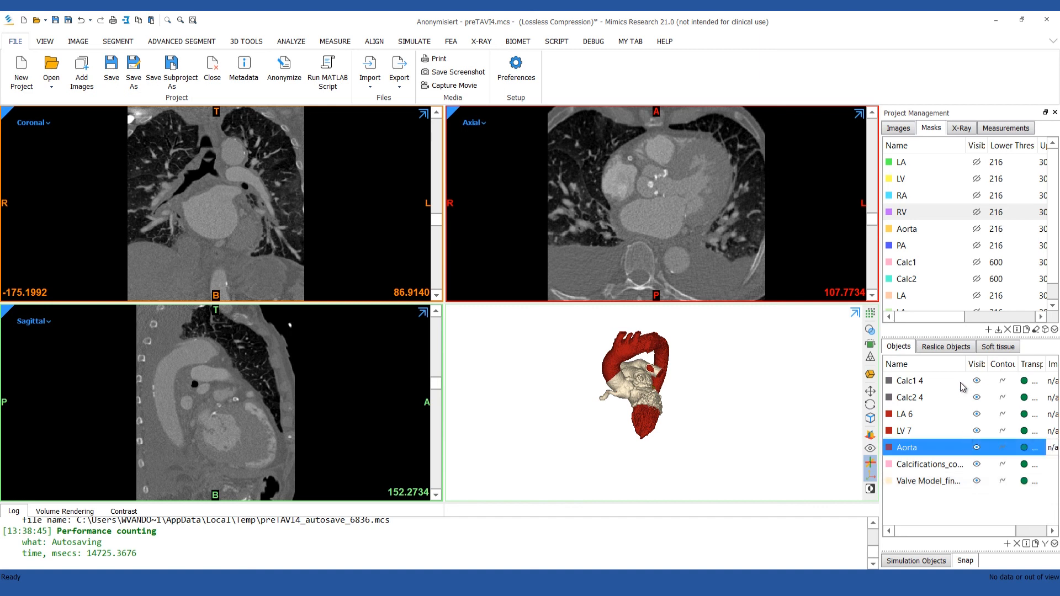
left_click(967, 382, "shift")
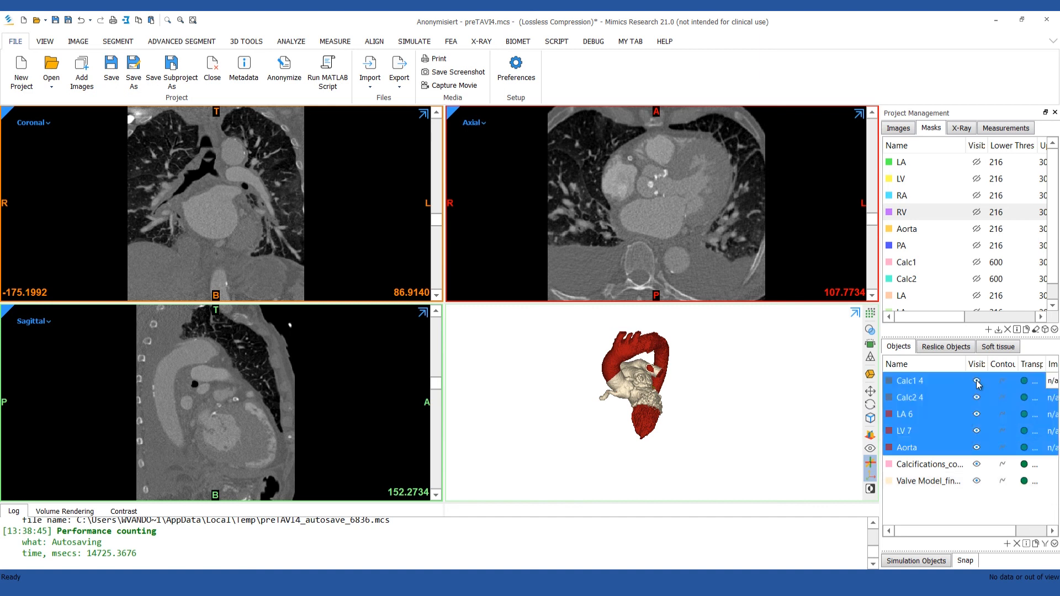
left_click(977, 383)
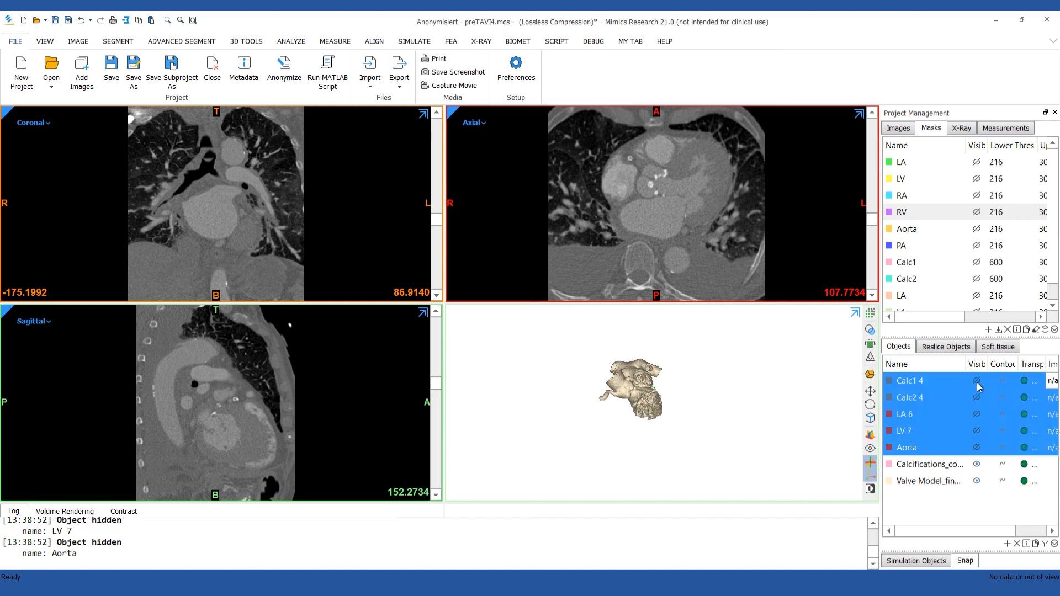
Show the Valve Model_final contours on the images and check the valve model and calcifications in the 3D, coronal and axial views.
left_click(1002, 482)
left_click(969, 510)
scroll(638, 397, "up", 5)
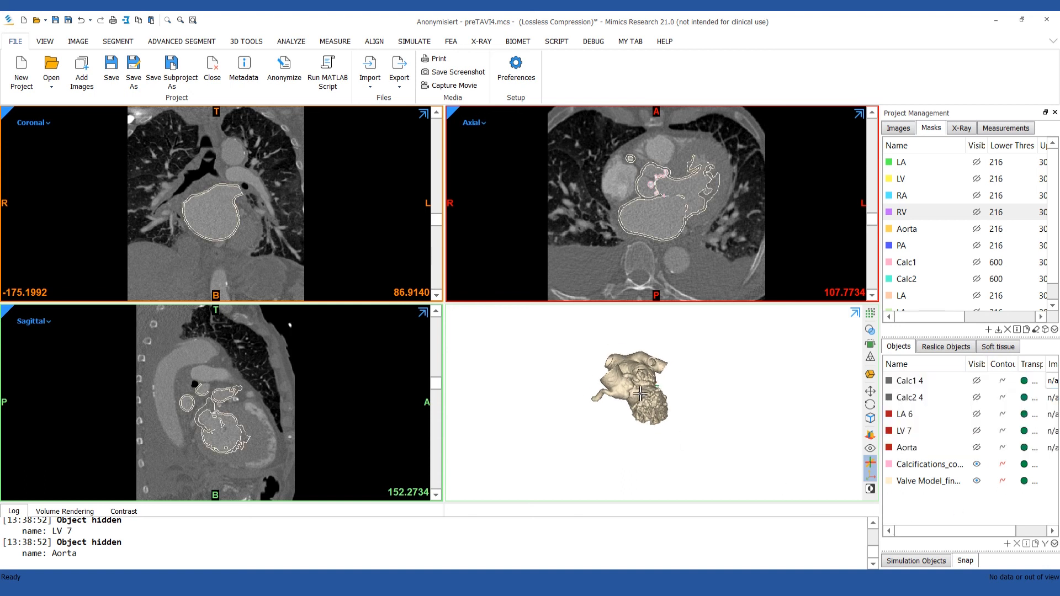
mouse_move(656, 378)
right_mouse_down()
mouse_move(710, 391)
mouse_move(641, 389)
mouse_move(610, 411)
right_mouse_up()
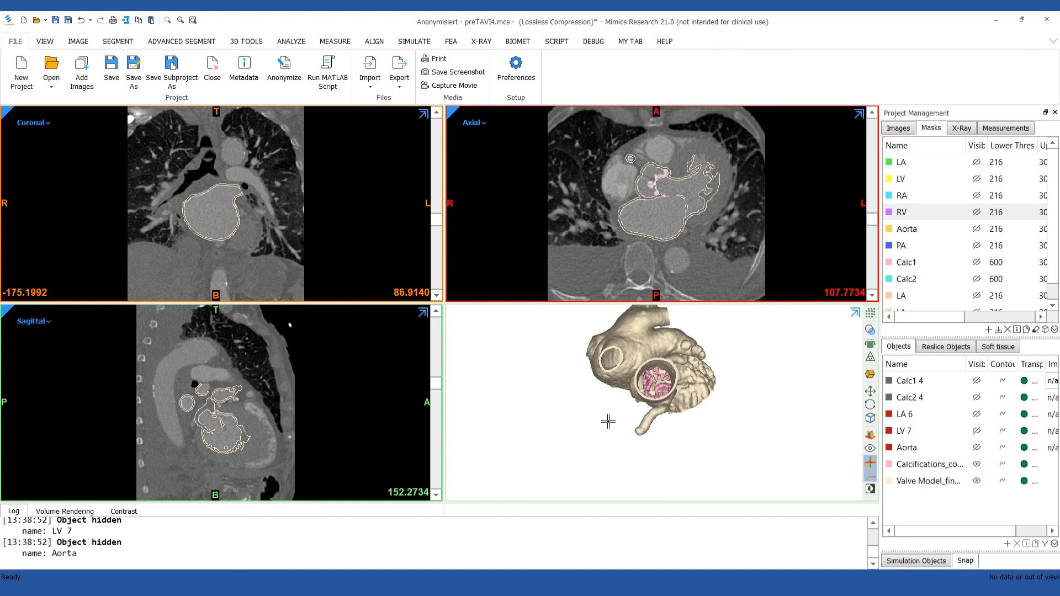
scroll(651, 384, "up", 3)
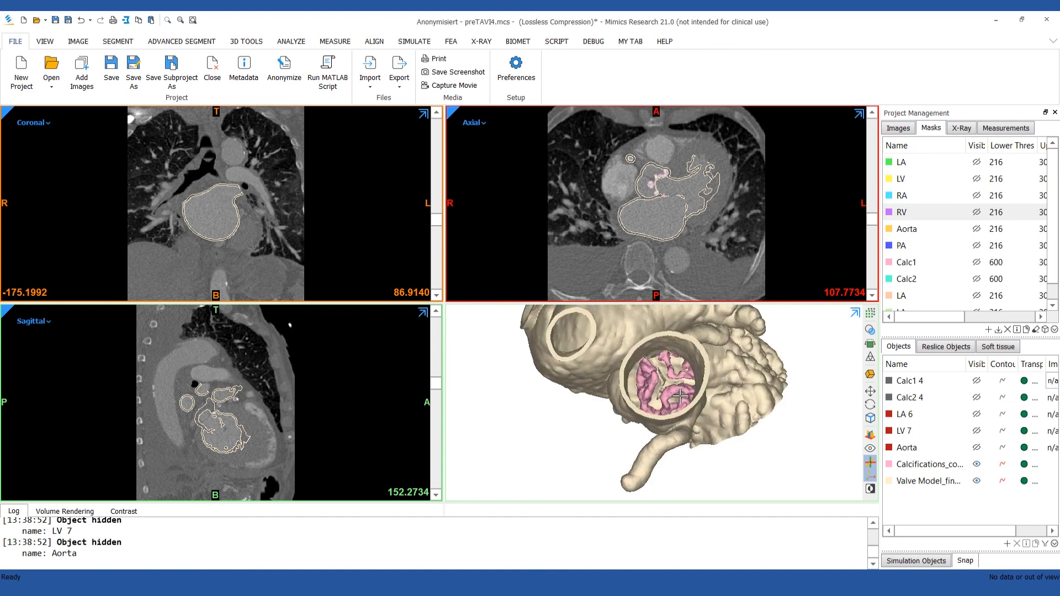
scroll(680, 396, "down", 4)
mouse_move(874, 222)
left_mouse_down()
mouse_move(879, 182)
mouse_move(878, 219)
left_mouse_up()
left_click_drag(437, 221, 439, 185)
Open the list of available export formats for the project.
left_click(404, 82)
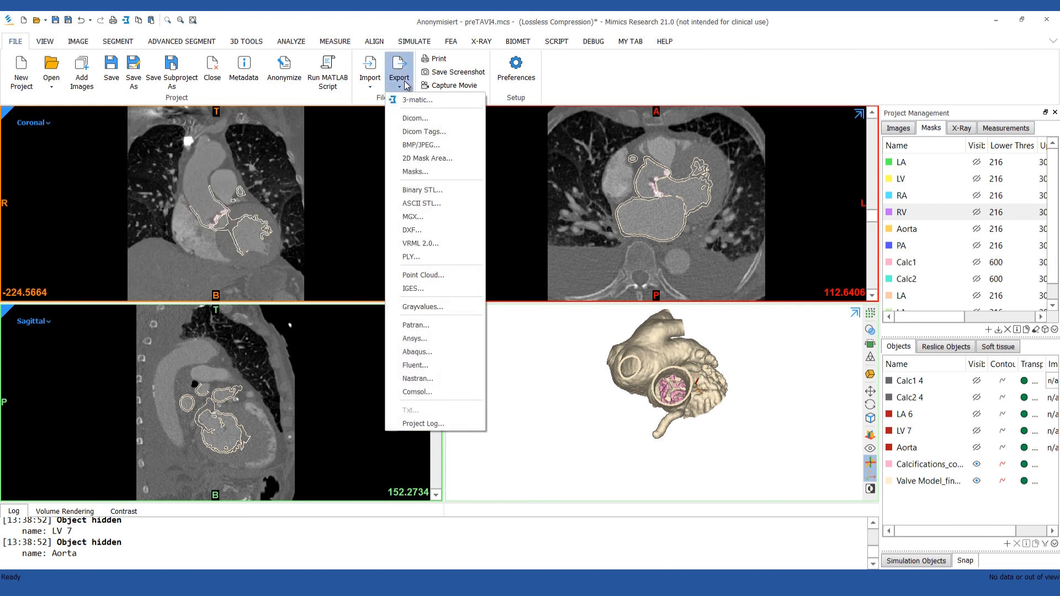